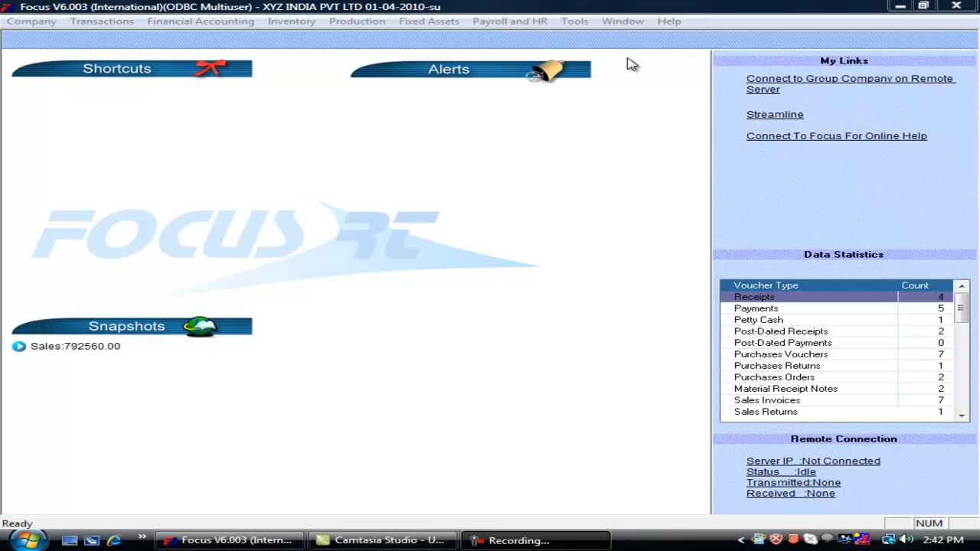
Create the payroll database from the Loan Specify utilities, and close the utilities dialog
click(527, 23)
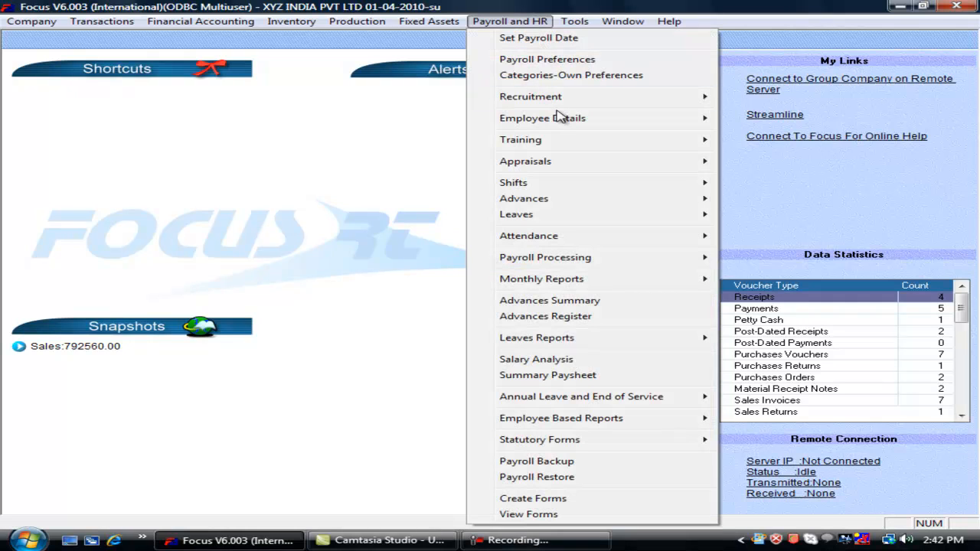
mouse_move(546, 201)
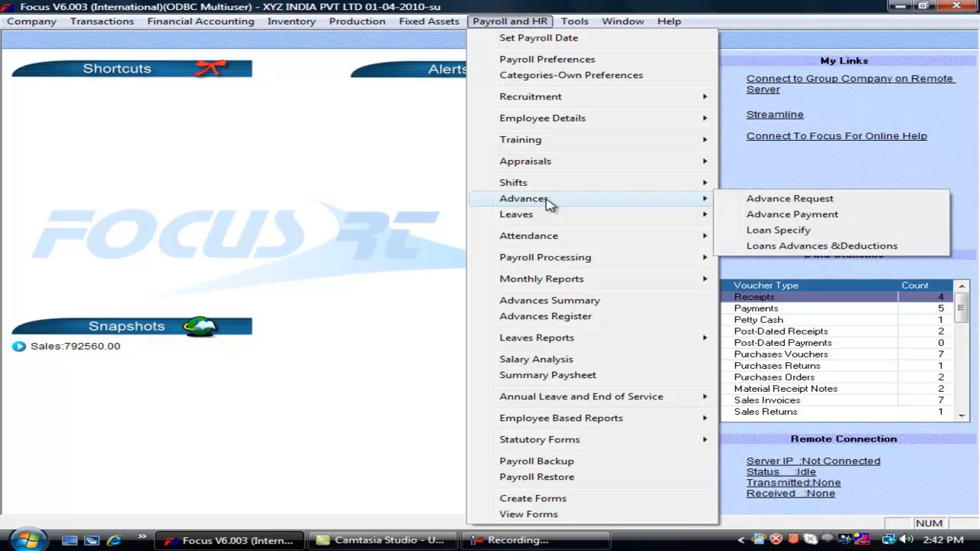
click(766, 230)
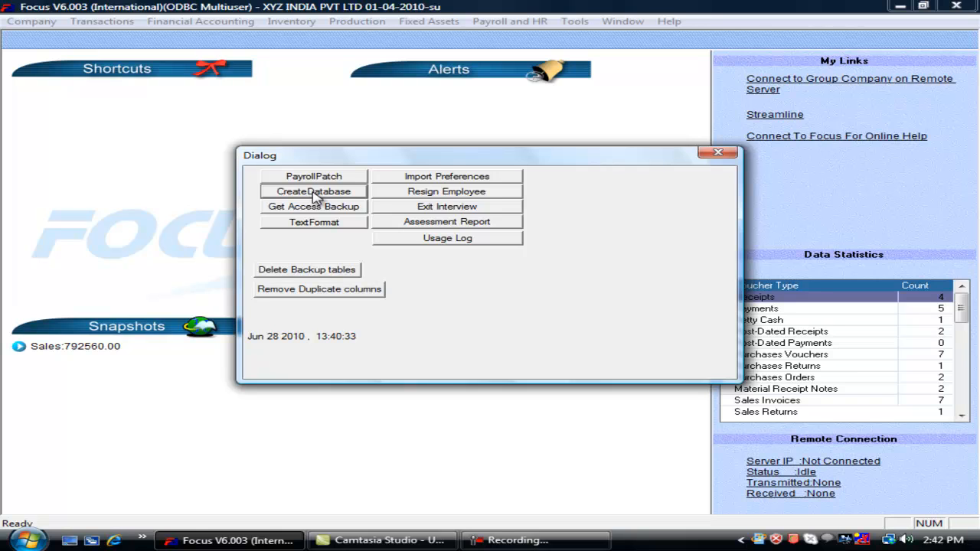
key(Escape)
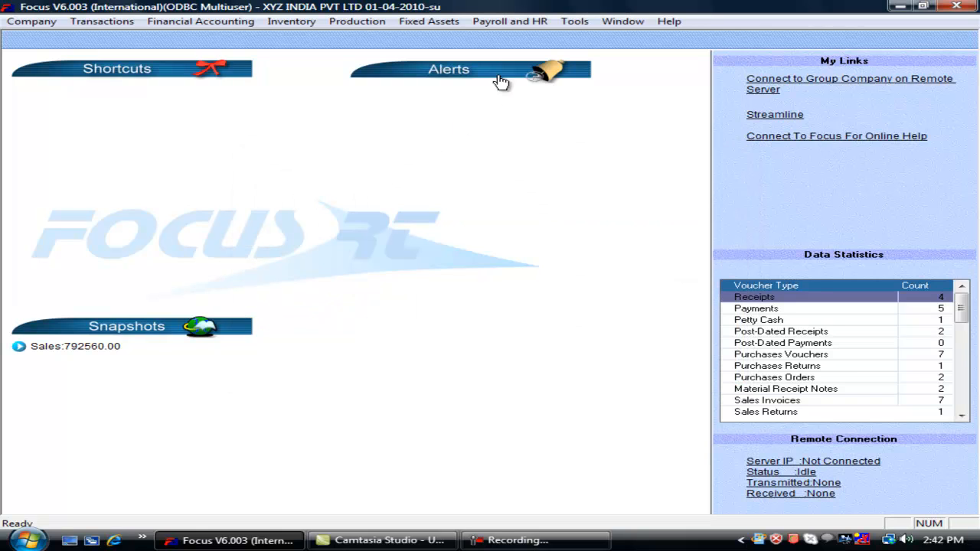
Run the payroll patch from the Loan Specify utilities
click(510, 21)
mouse_move(551, 198)
click(757, 230)
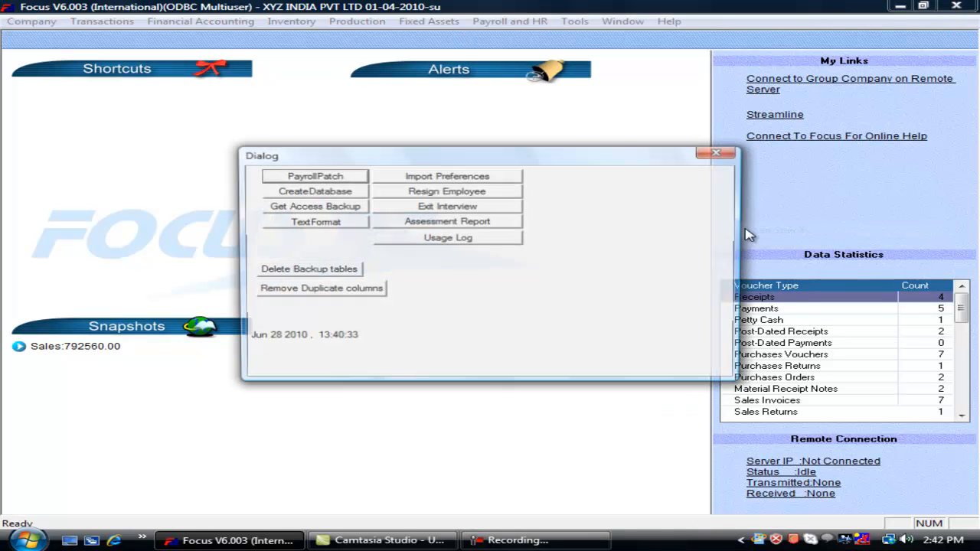
click(341, 178)
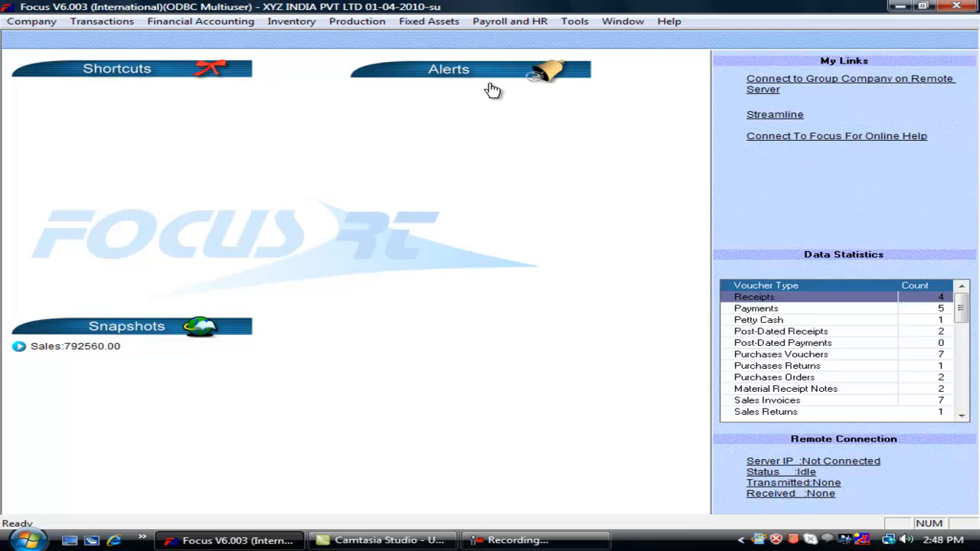
Open the payroll preferences and set the working days to 30
click(501, 23)
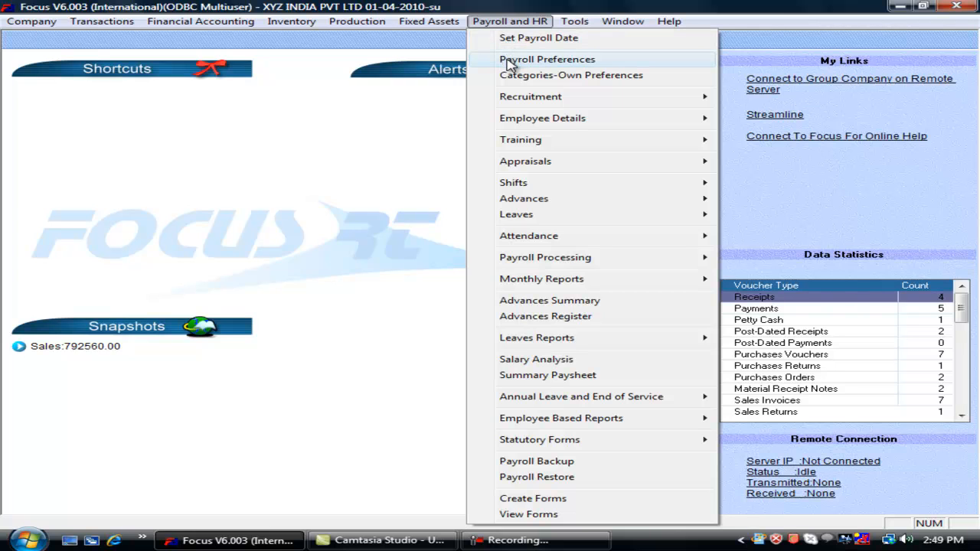
click(509, 61)
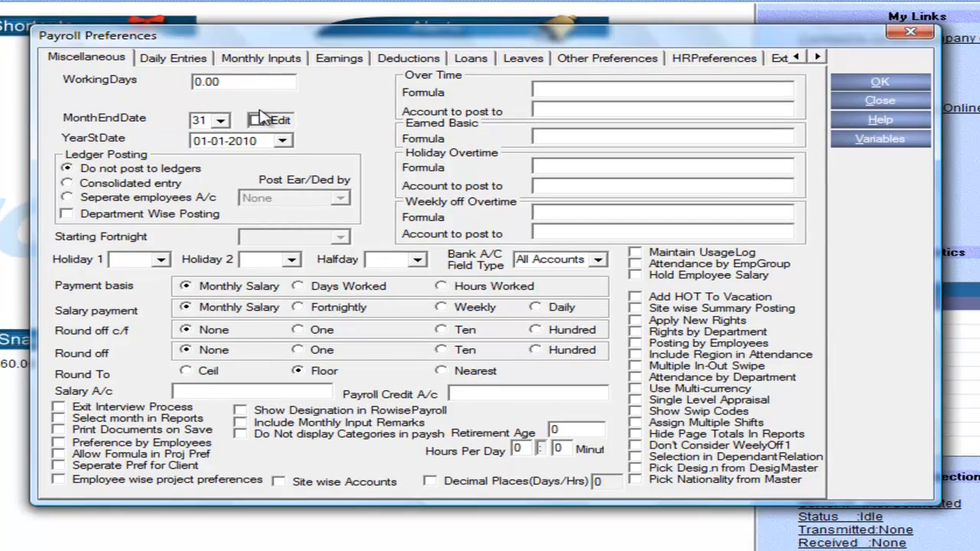
drag(243, 81, 184, 84)
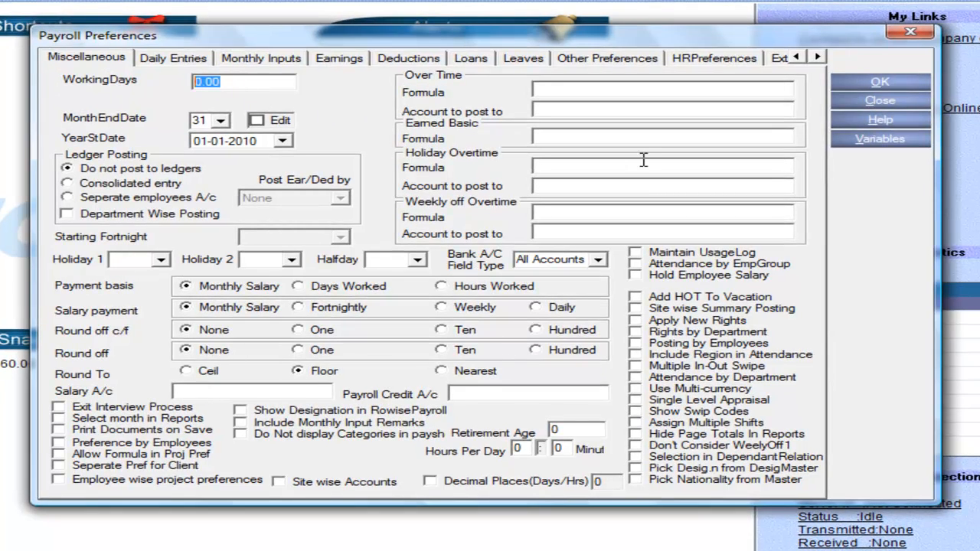
text(30)
key(Tab)
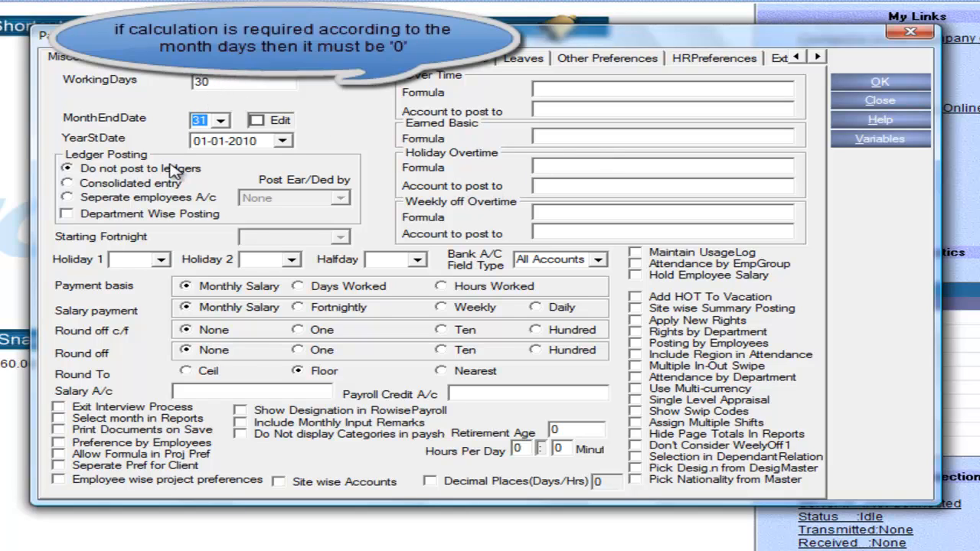
Set the payroll ledger posting to Consolidated entry
click(116, 187)
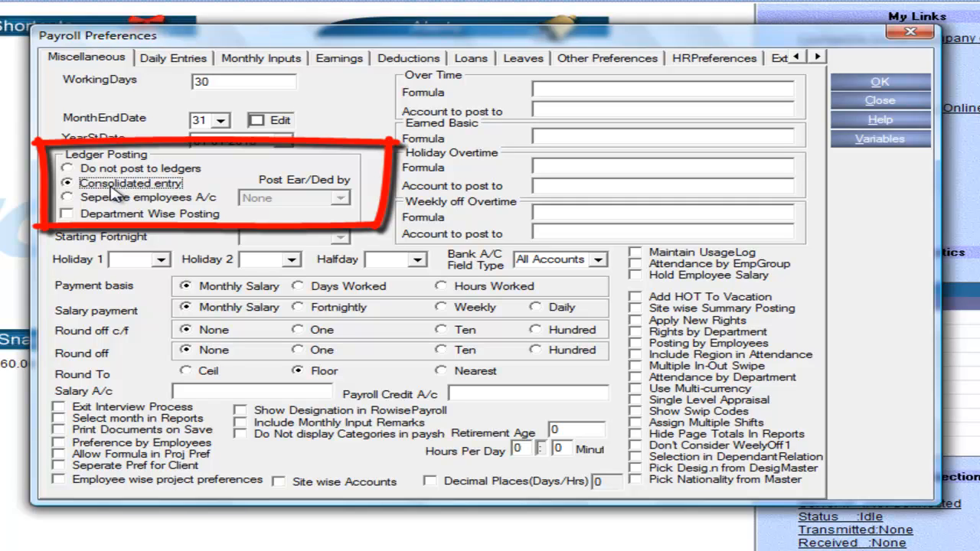
click(105, 197)
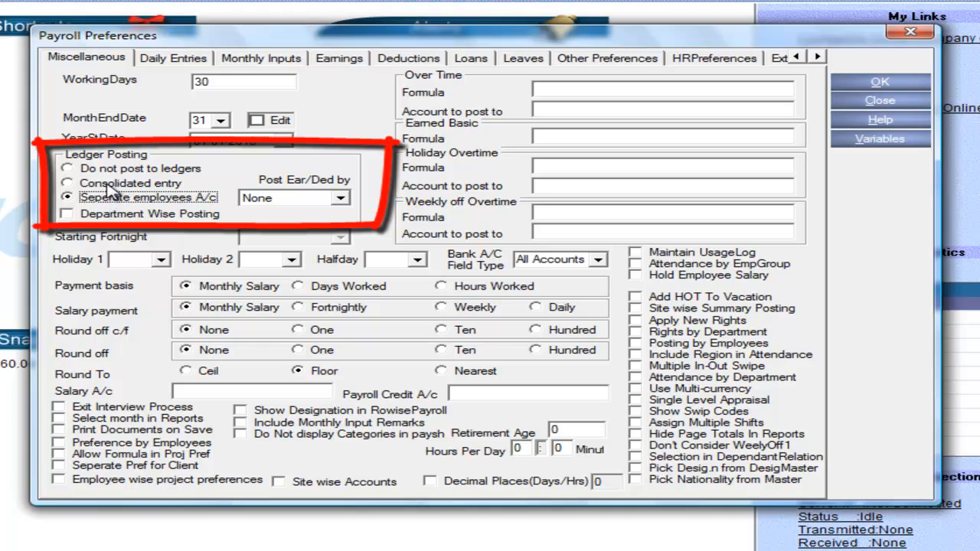
click(105, 185)
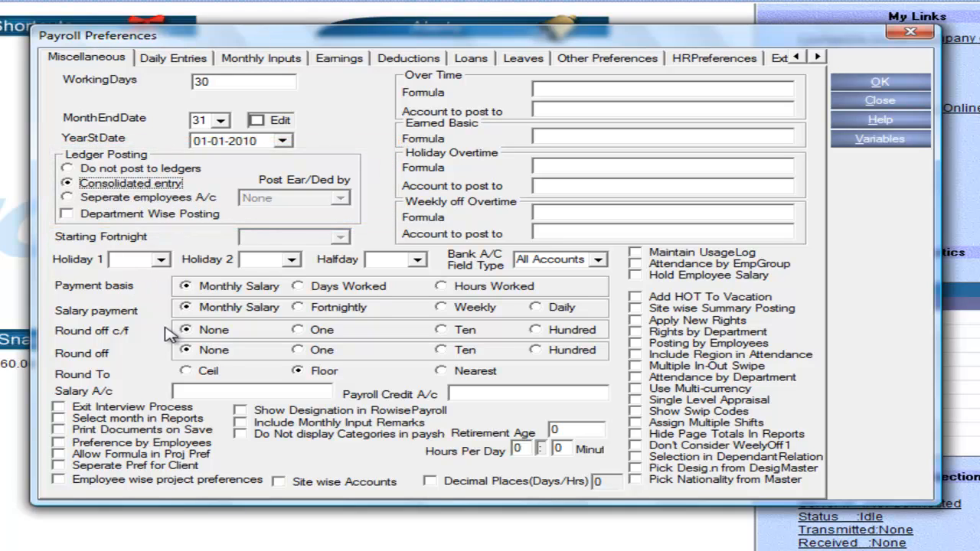
Set Holiday 1 to Sun and Holiday 2 to Sat
click(161, 260)
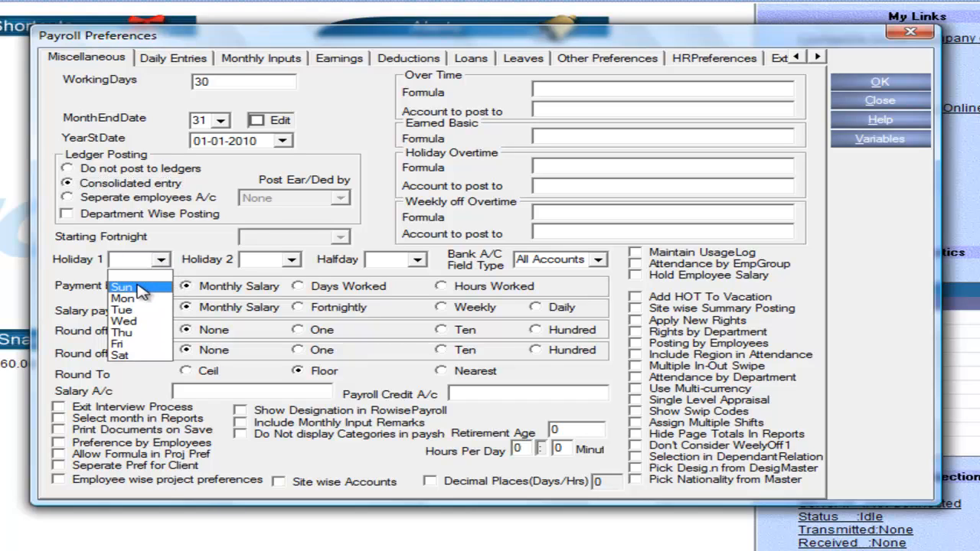
click(140, 288)
click(292, 262)
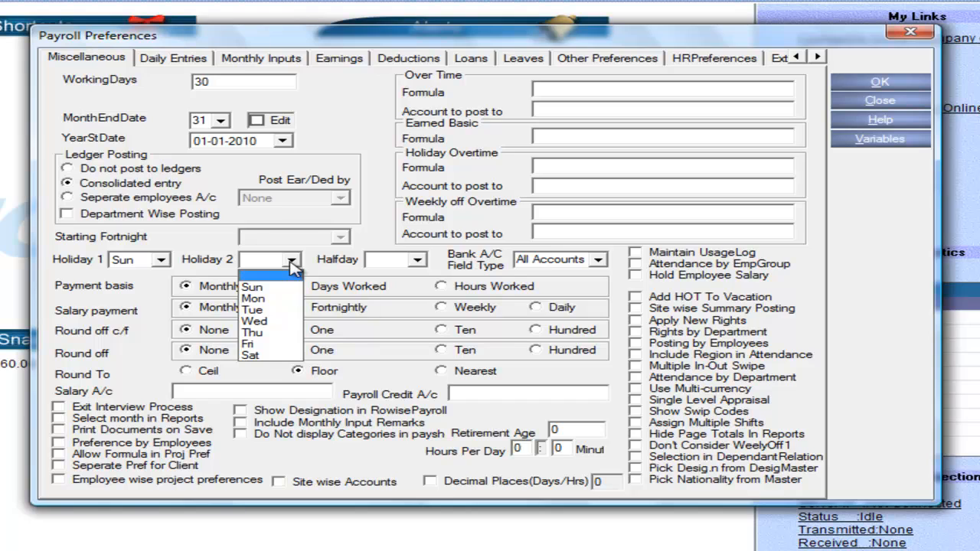
click(259, 355)
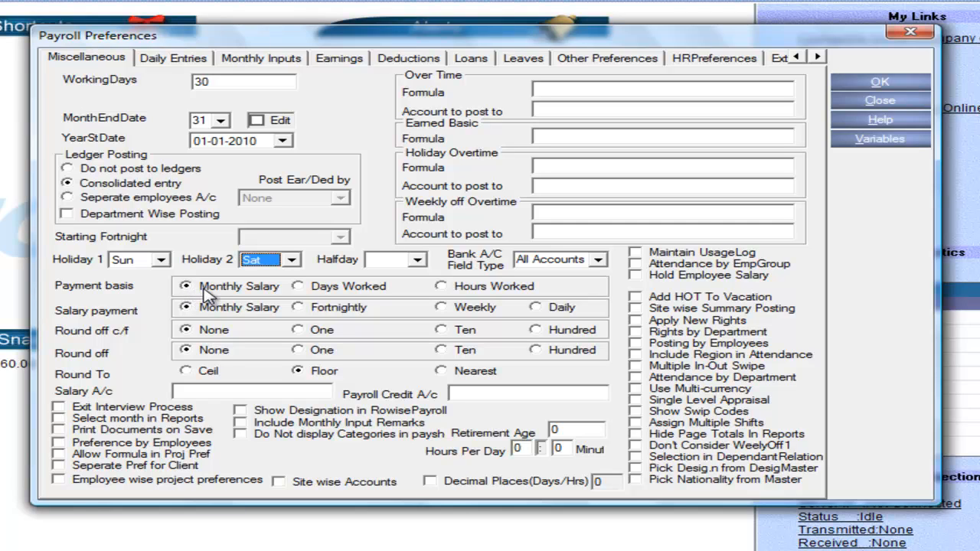
Set the payment basis and salary payment to Monthly Salary, with rounding to Nearest
click(311, 286)
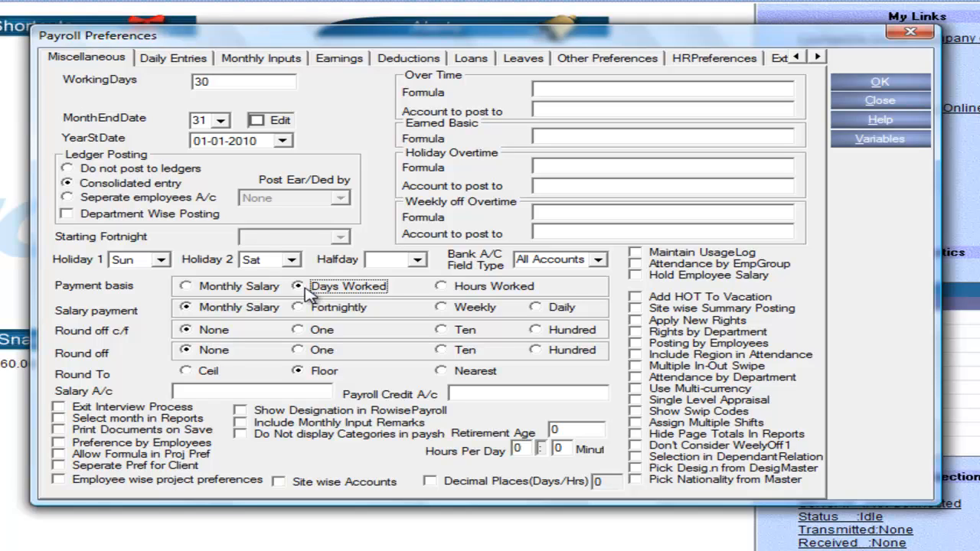
click(220, 288)
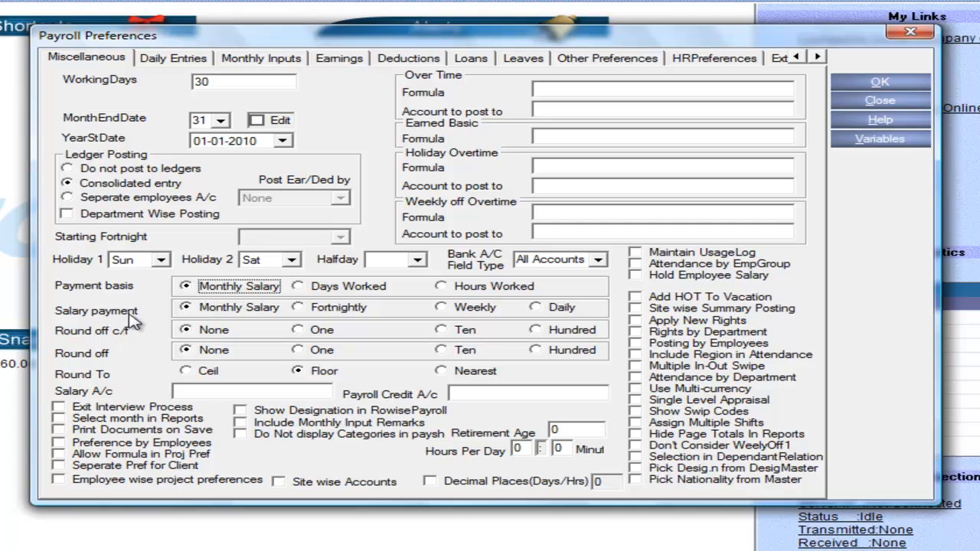
click(451, 308)
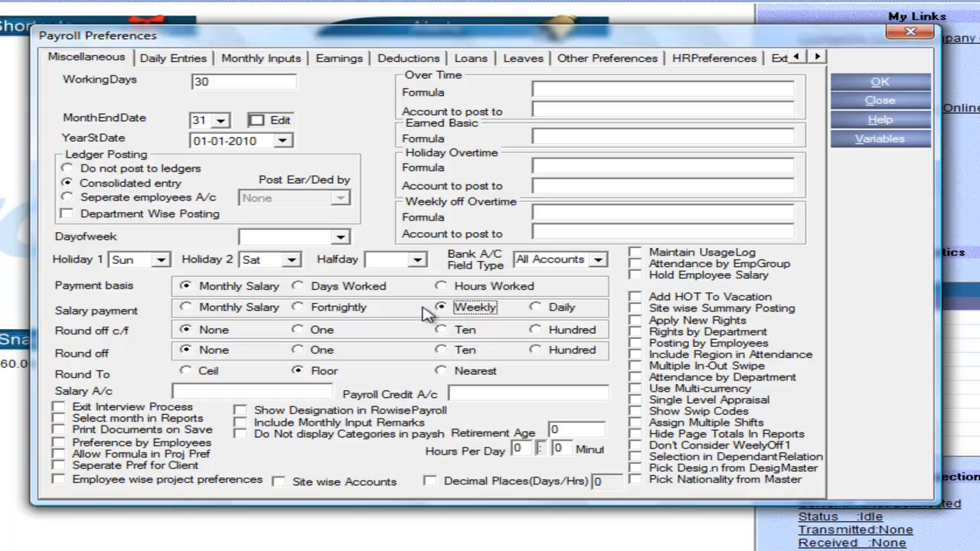
click(238, 309)
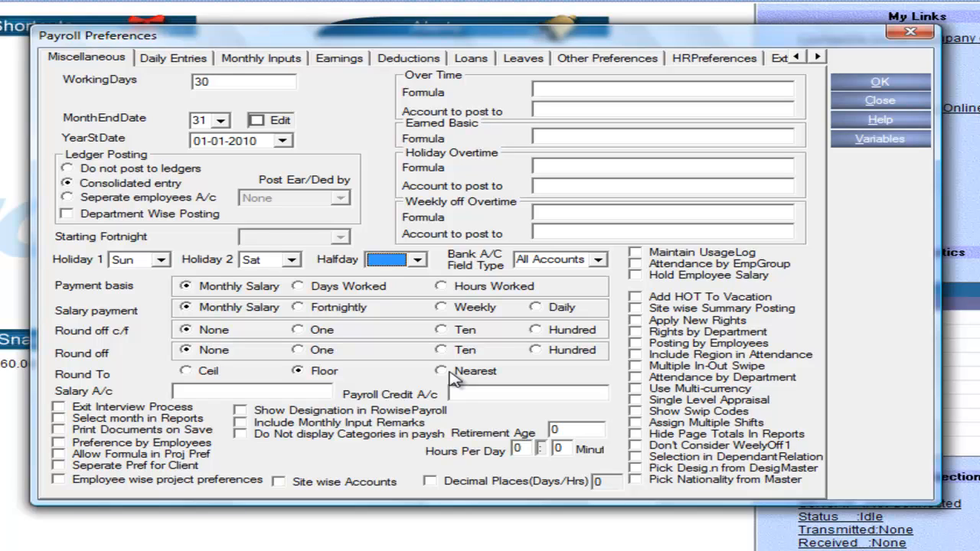
click(455, 375)
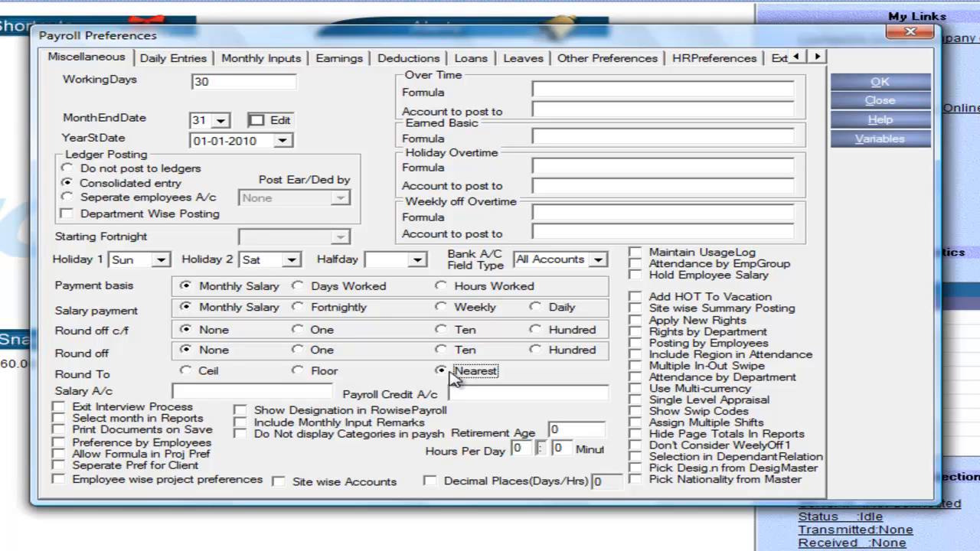
Assign Employee Salaries A/c as the salary account and ICICI Bank A/c as the payroll credit account
click(270, 391)
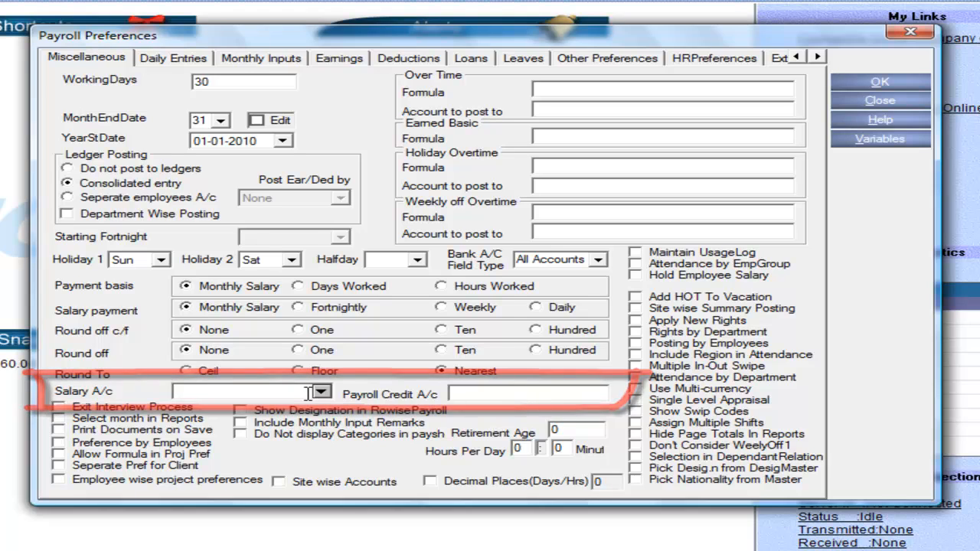
text(sa)
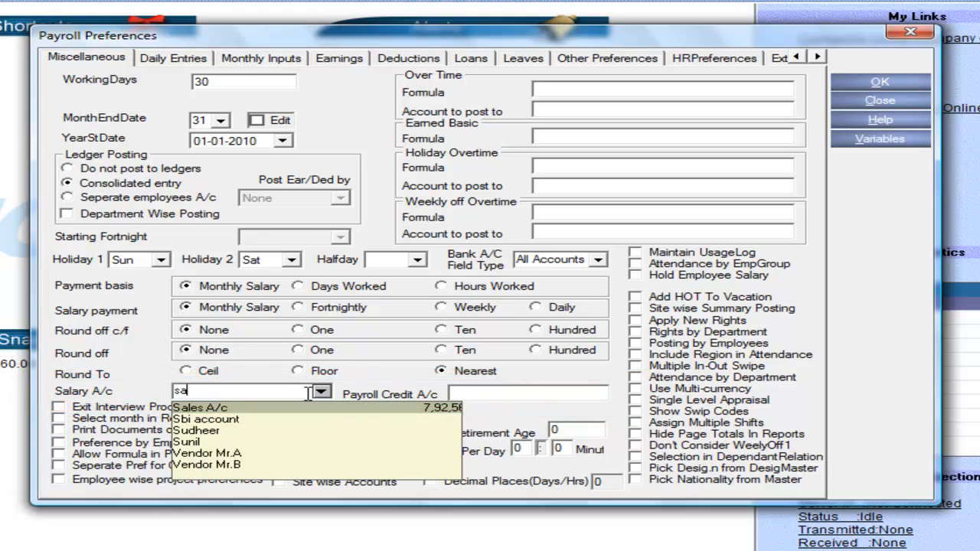
key(BackSpace)
key(BackSpace)
text(e)
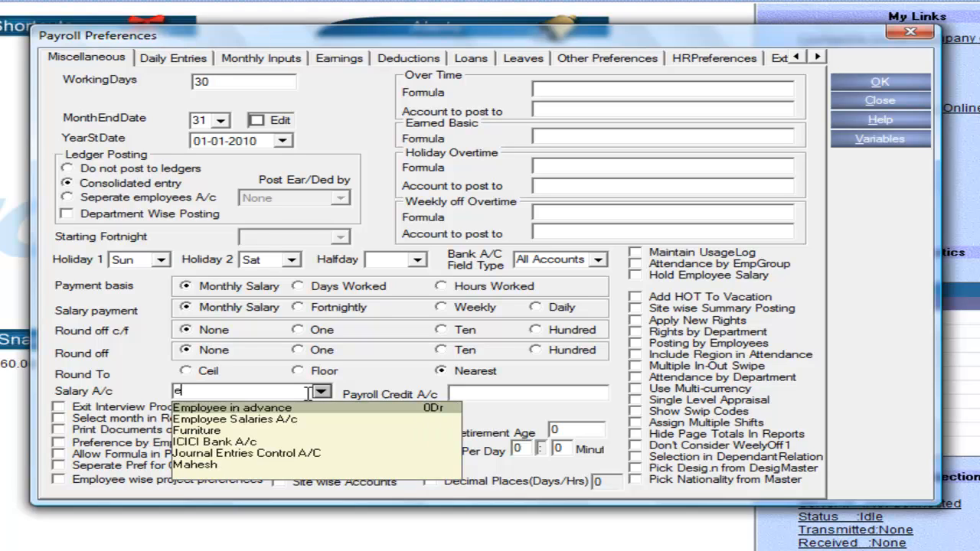
text(m)
key(Down)
key(Tab)
text(ic)
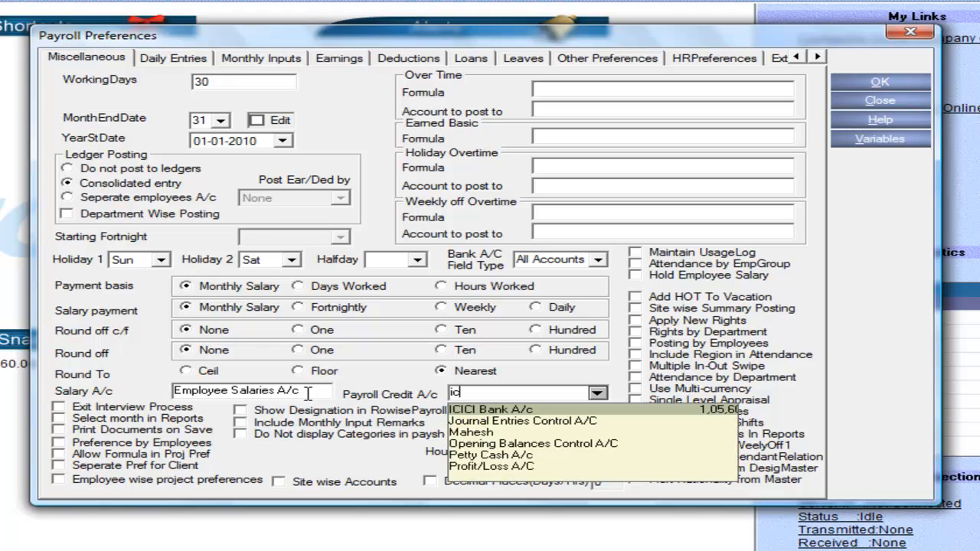
key(Tab)
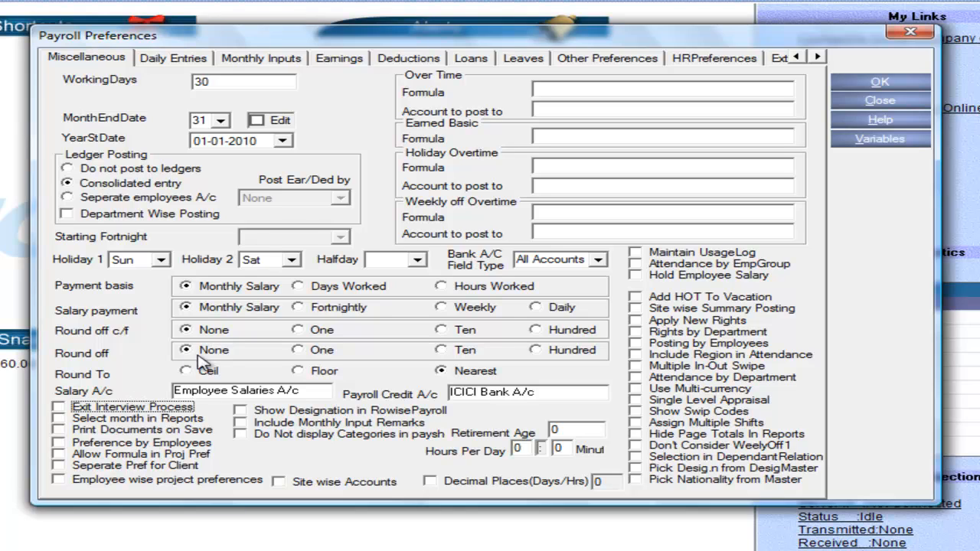
Try the Over Time formula vaa/30*8, consulting the General Variables in the payroll variables list
click(562, 89)
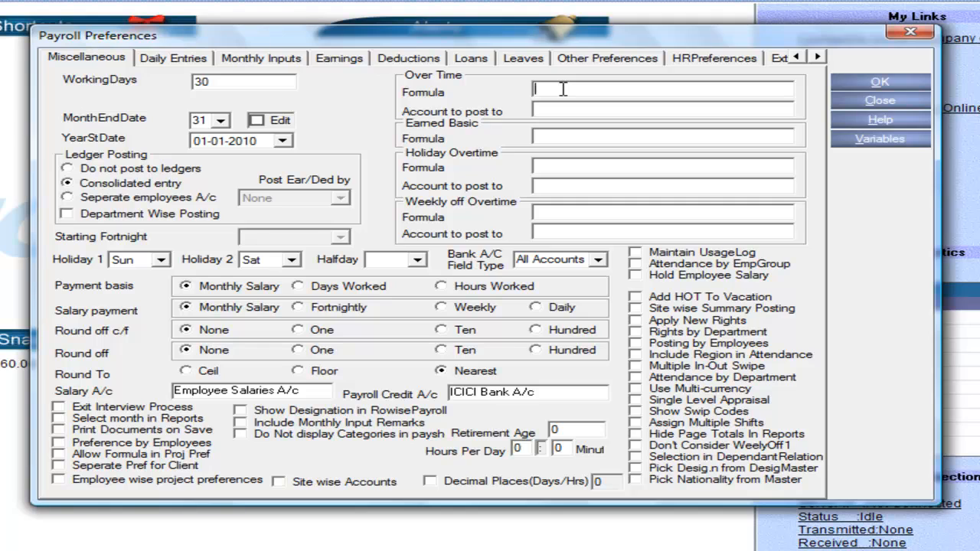
text(vw)
key(BackSpace)
key(BackSpace)
click(877, 142)
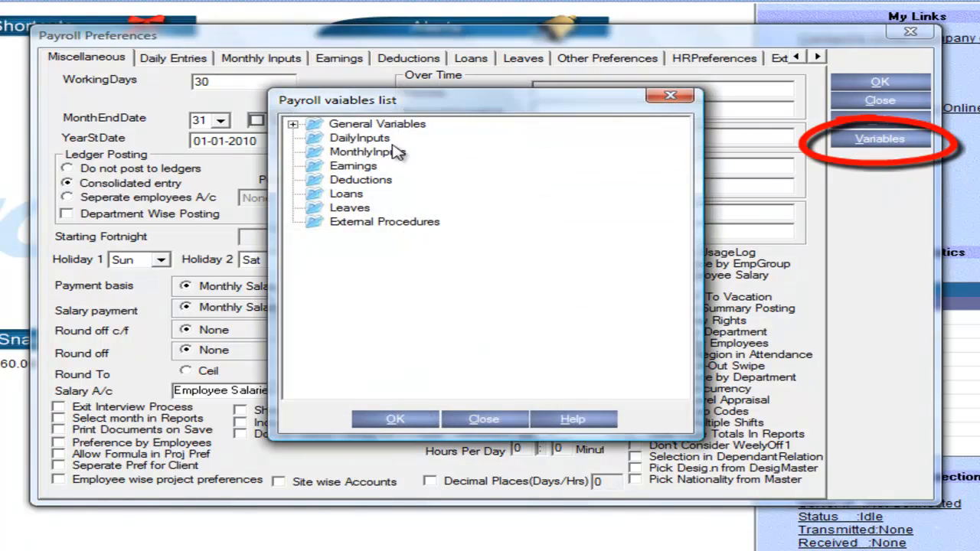
click(294, 125)
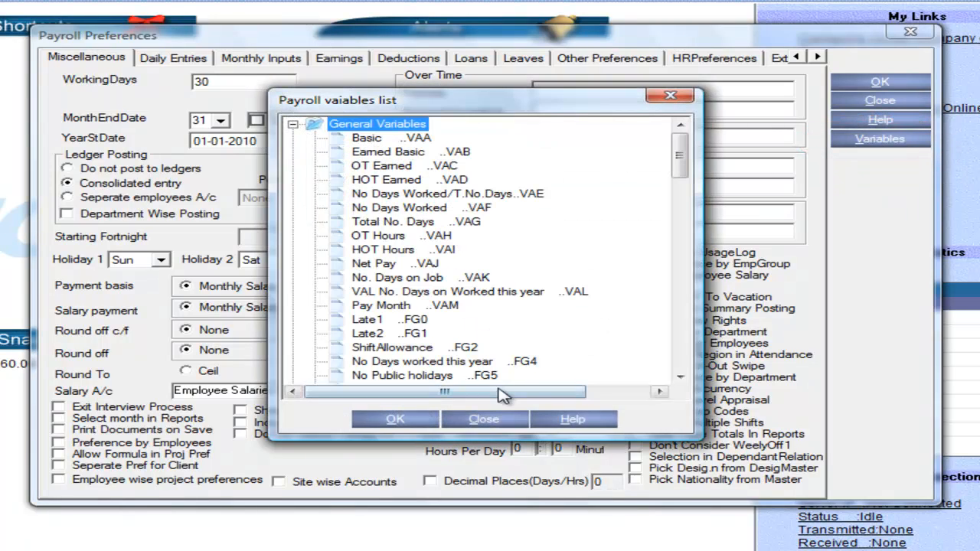
click(491, 426)
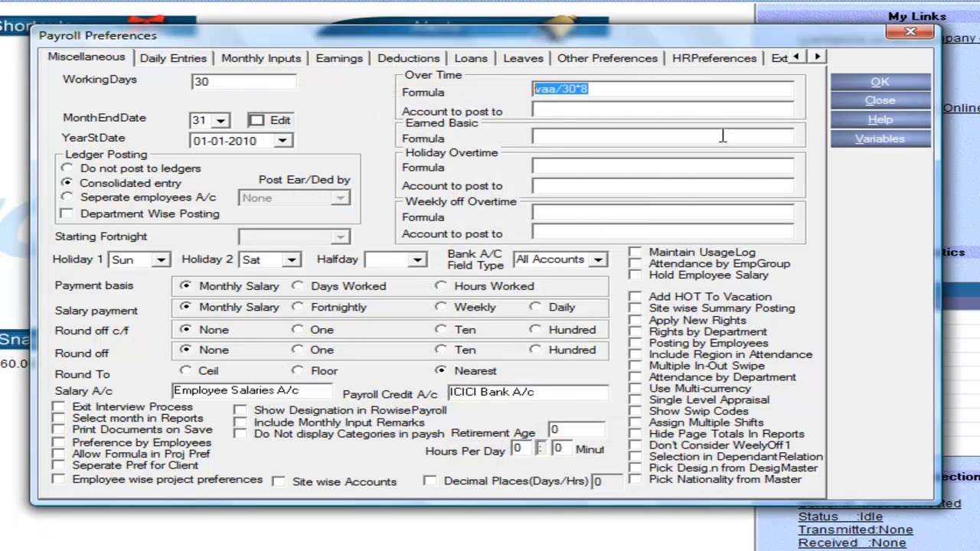
click(603, 112)
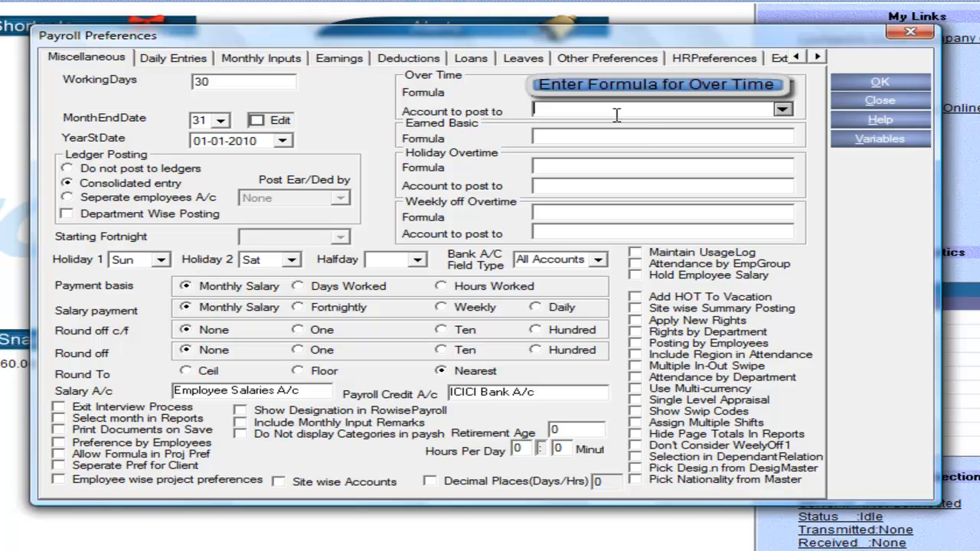
click(575, 136)
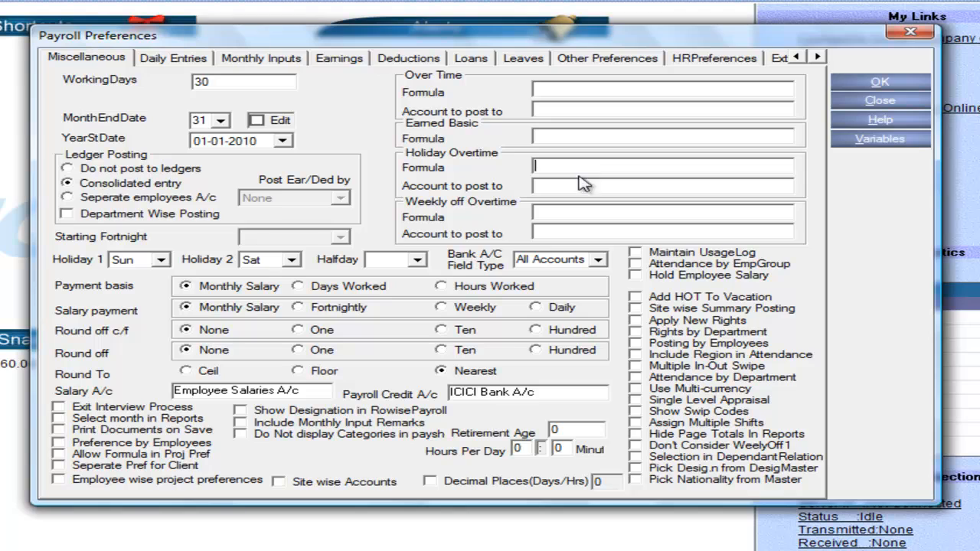
click(547, 216)
click(555, 234)
Add HRA, DA and TA as earnings in the payroll preferences
click(337, 61)
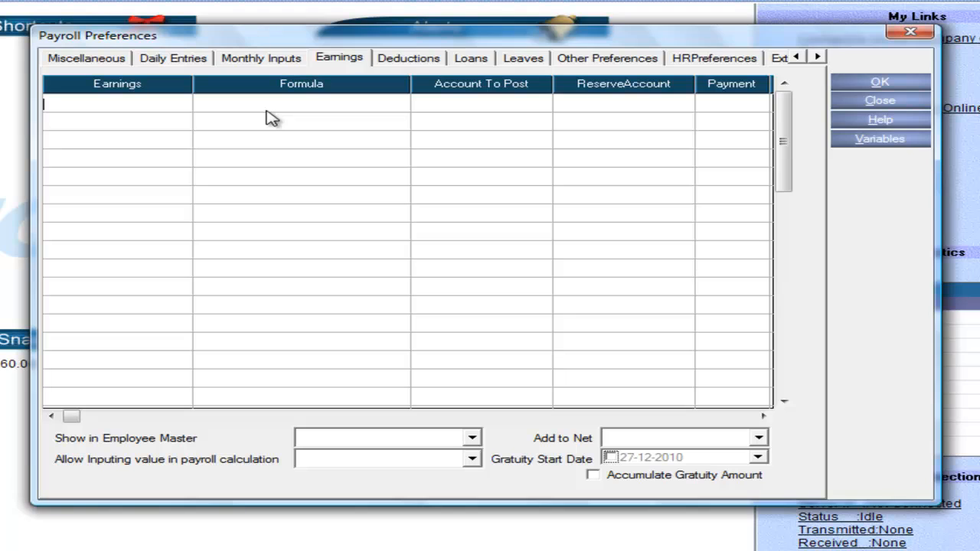
text(HRA)
click(145, 121)
text(DA)
click(116, 140)
text(T)
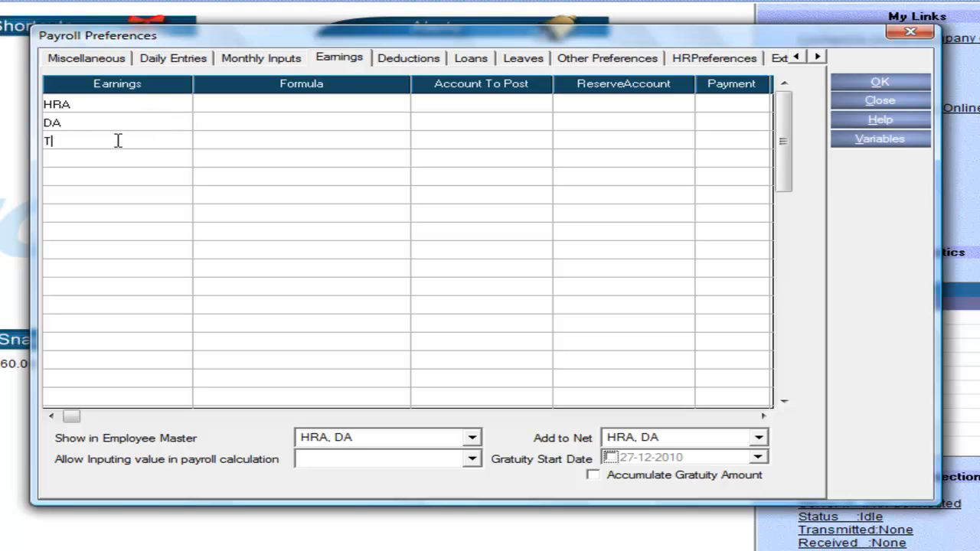
text(A)
Set the HRA formula to vaa*10% and the DA formula to vaa*5%, checking the Basic variable in the General Variables
click(289, 102)
text(vaa*10)
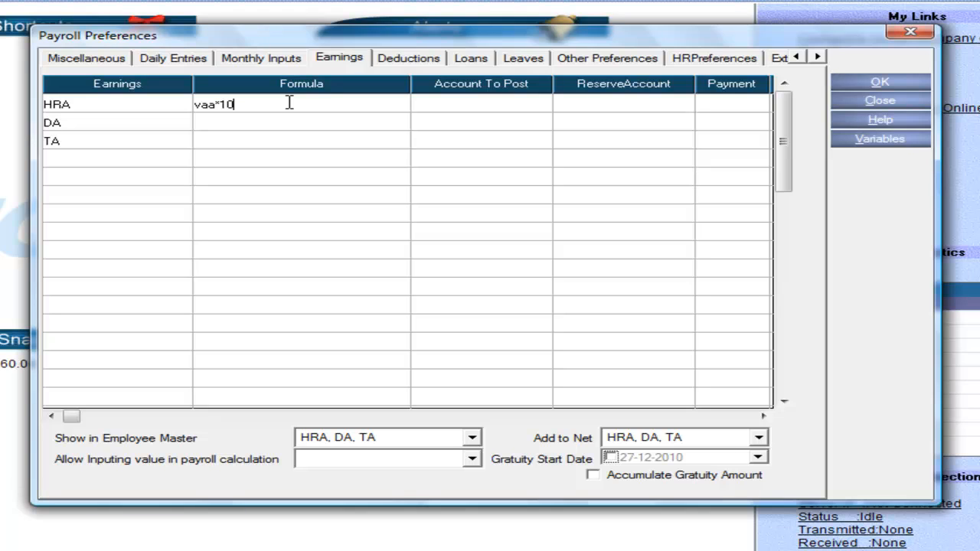
text(%)
click(245, 125)
text(vaa)
click(886, 140)
click(293, 124)
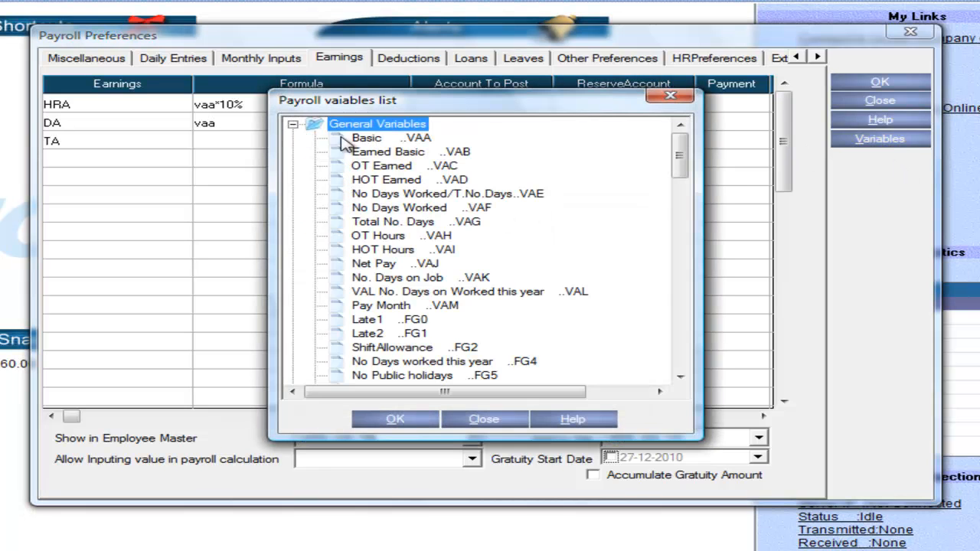
click(482, 419)
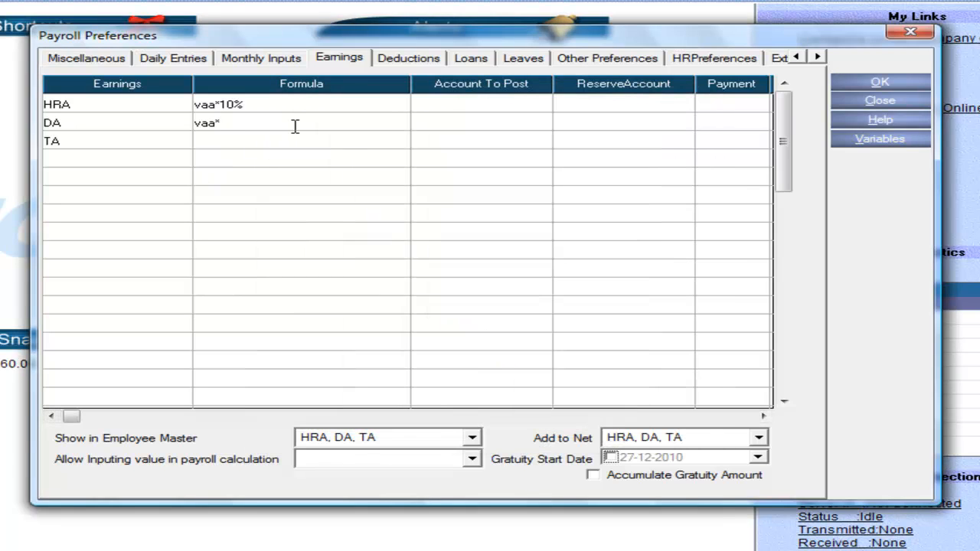
text(5%)
Look up the TA variable among the Earnings variables and set the TA formula to vdy
click(248, 162)
click(866, 140)
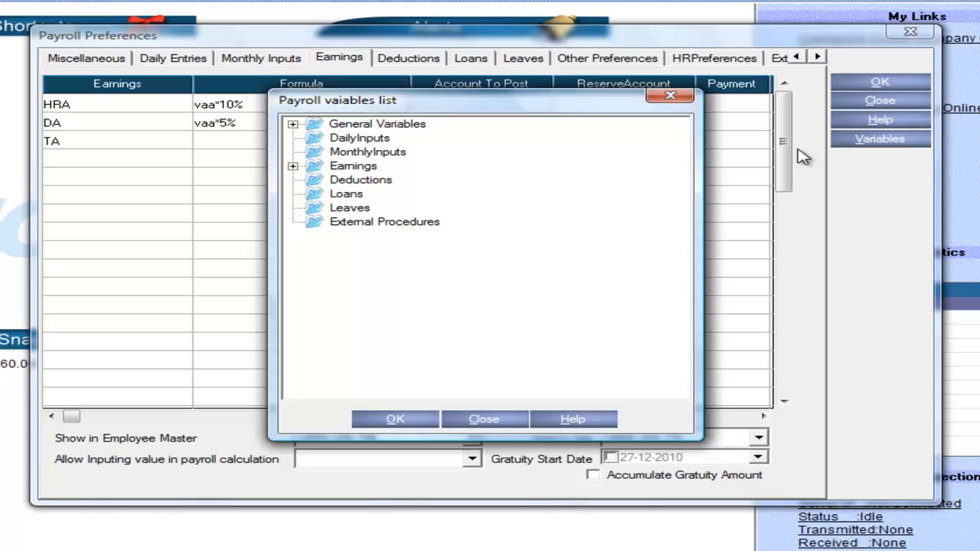
click(294, 166)
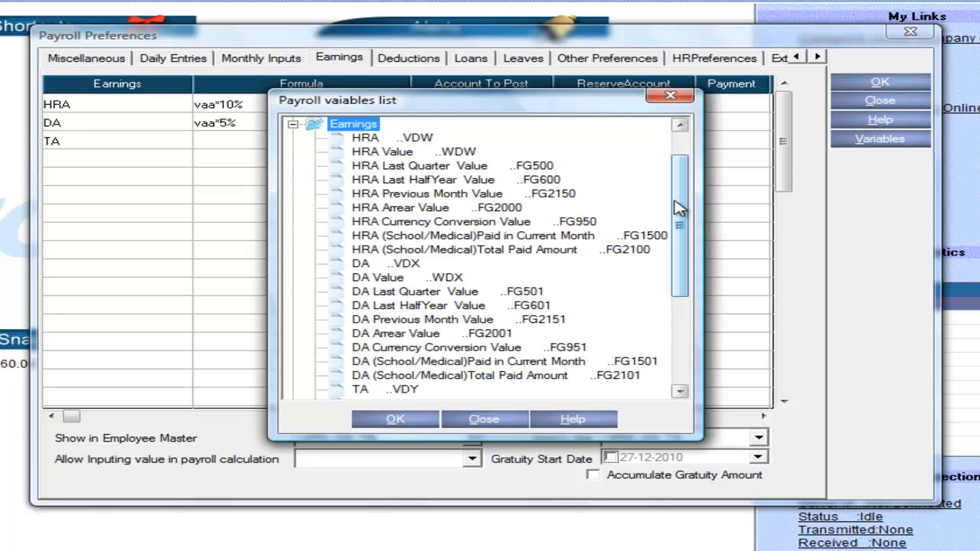
drag(677, 206, 679, 306)
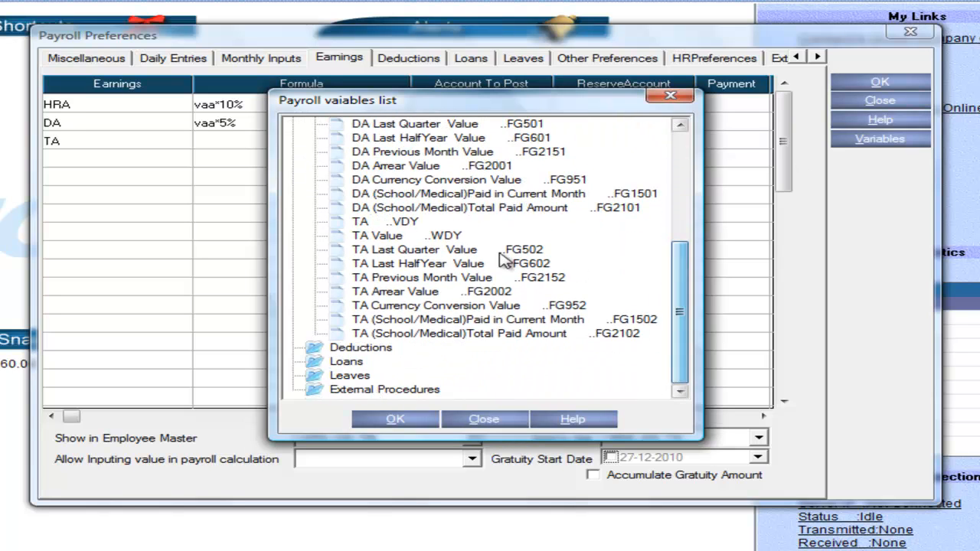
click(365, 223)
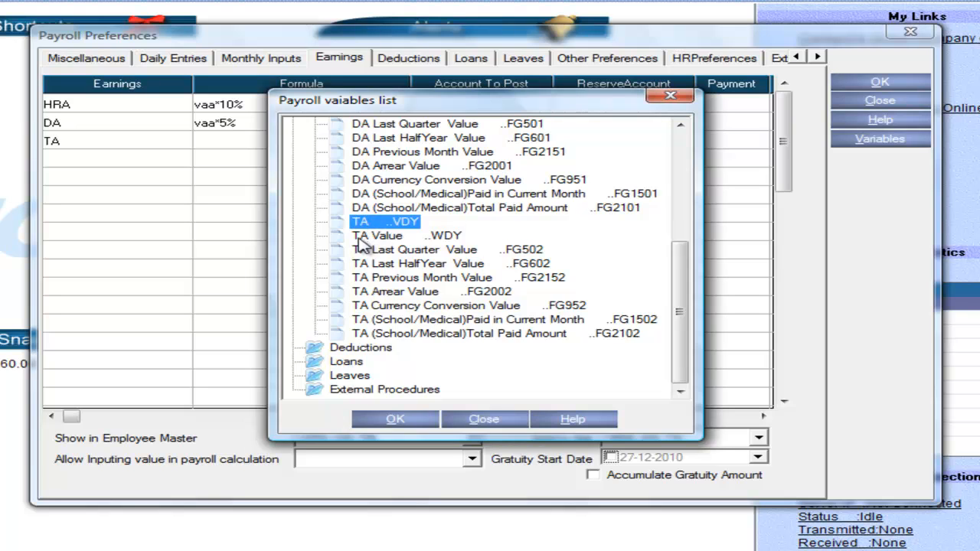
click(485, 426)
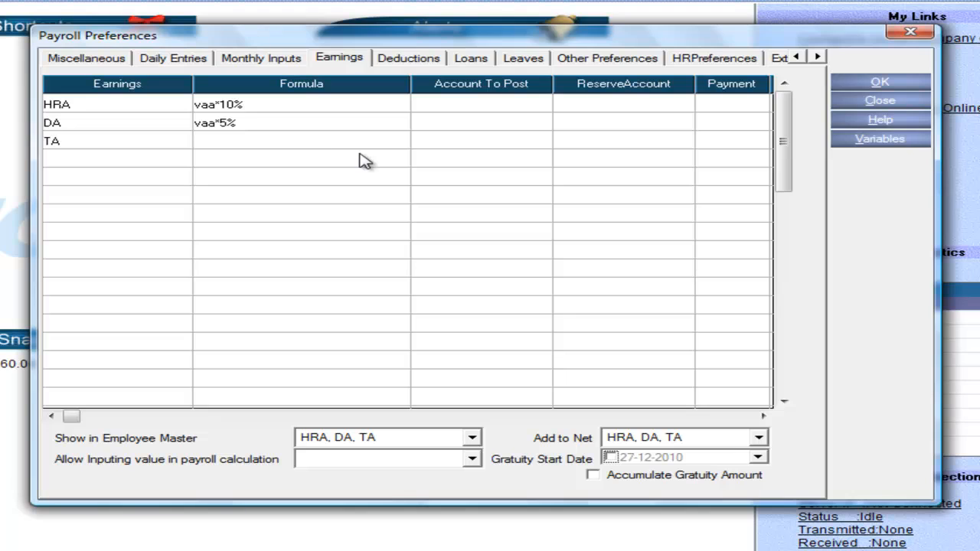
text(dy)
key(Tab)
click(266, 140)
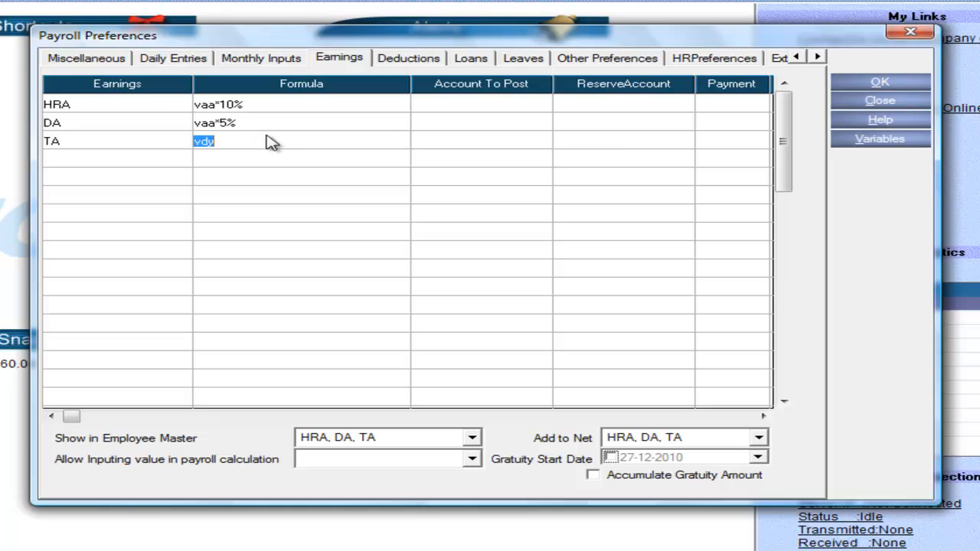
Add PF, ESI and P.Tax as deductions in the payroll preferences
click(408, 59)
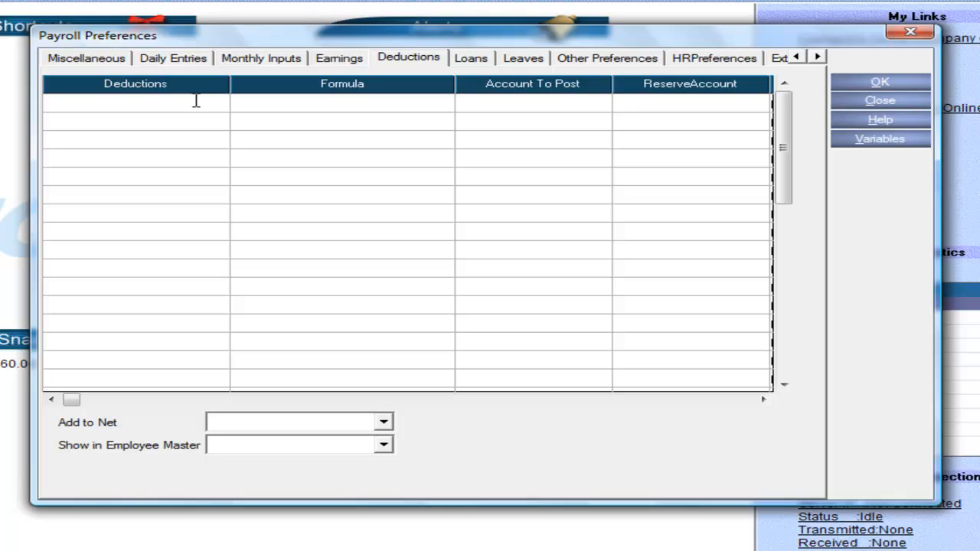
text(PF)
click(153, 125)
text(ESI)
click(106, 139)
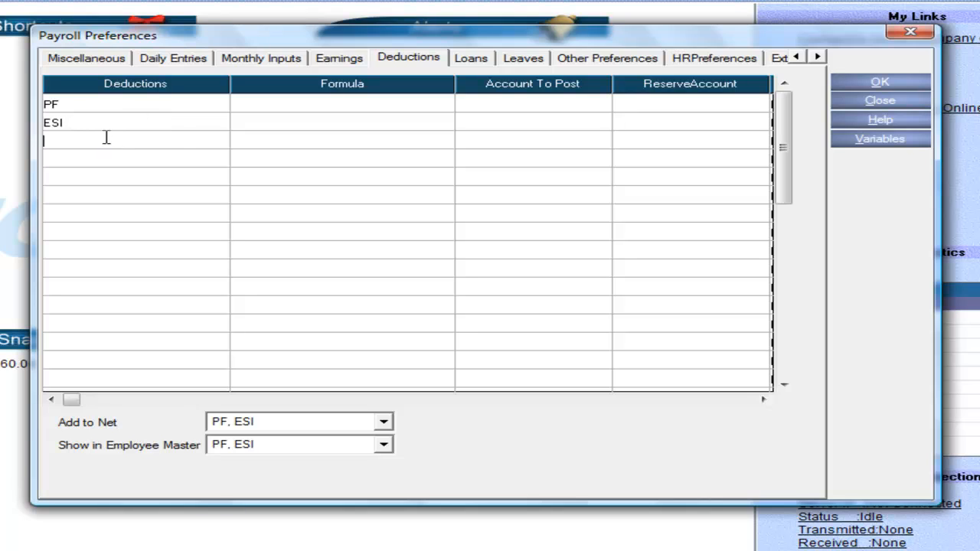
text(P.Tax)
Set the PF formula to vaa*12% and the ESI formula to vaa*1.75%
click(293, 104)
text(vaa)
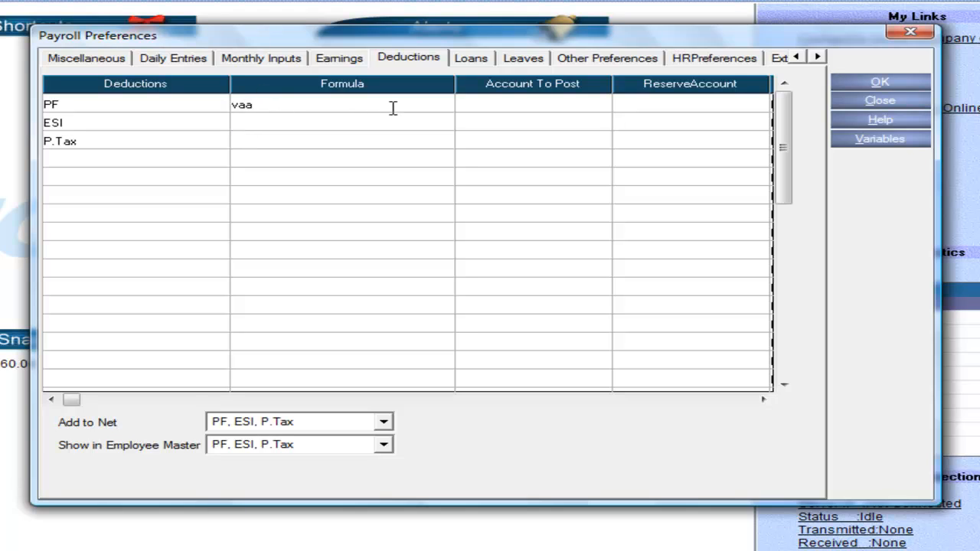
text(*12%)
click(273, 125)
text(vaa*1.75%)
Look up the P.Tax variable among the Deductions variables and set the P.Tax formula to vfw
click(254, 145)
click(850, 141)
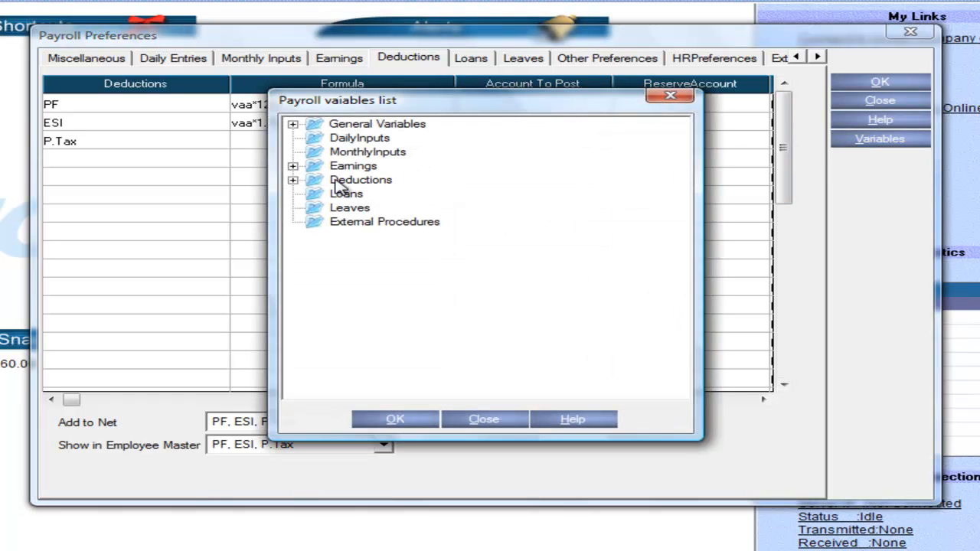
double_click(298, 182)
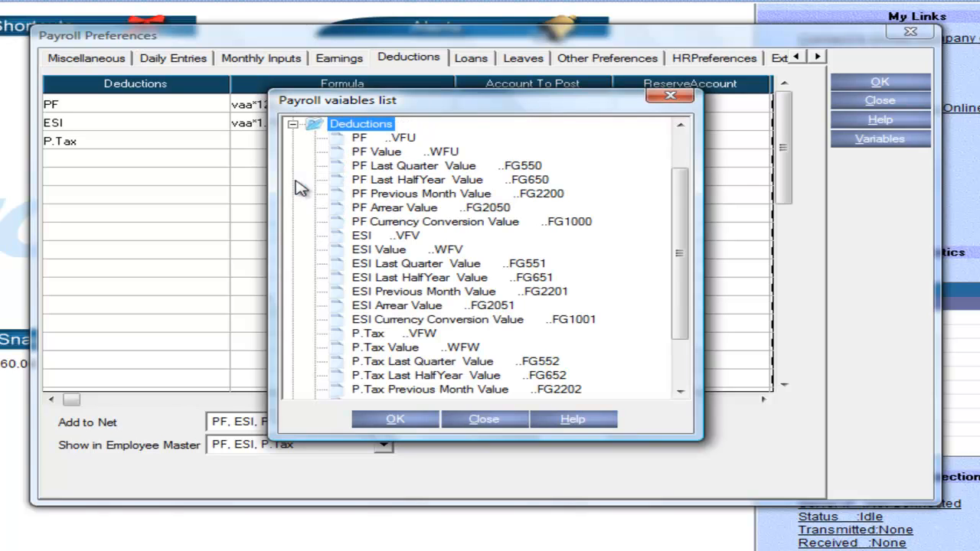
scroll(684, 219, down, 2)
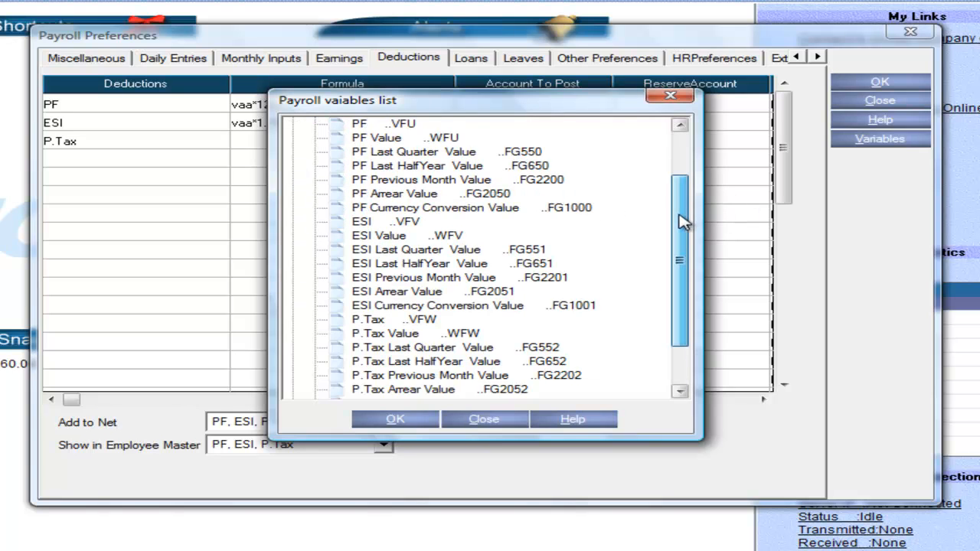
click(373, 266)
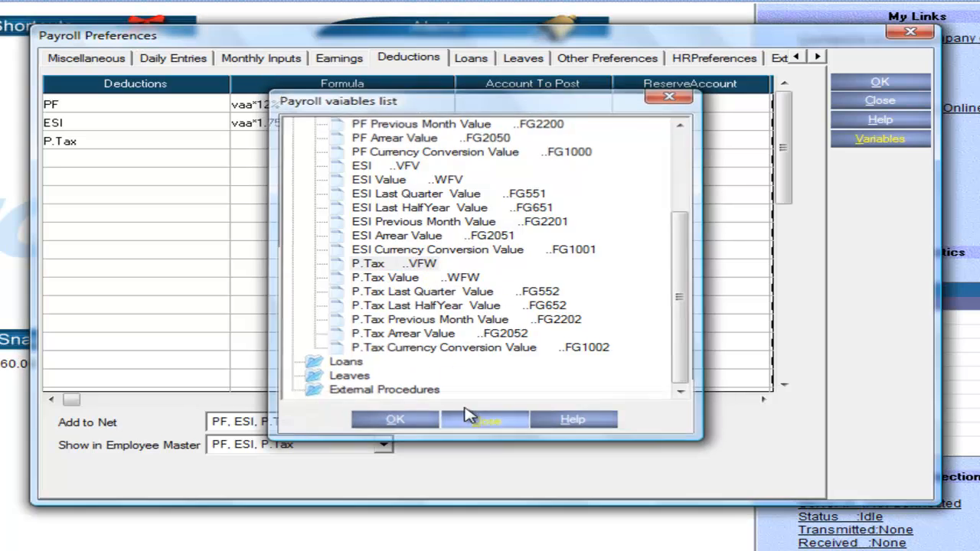
click(467, 417)
text(vfw)
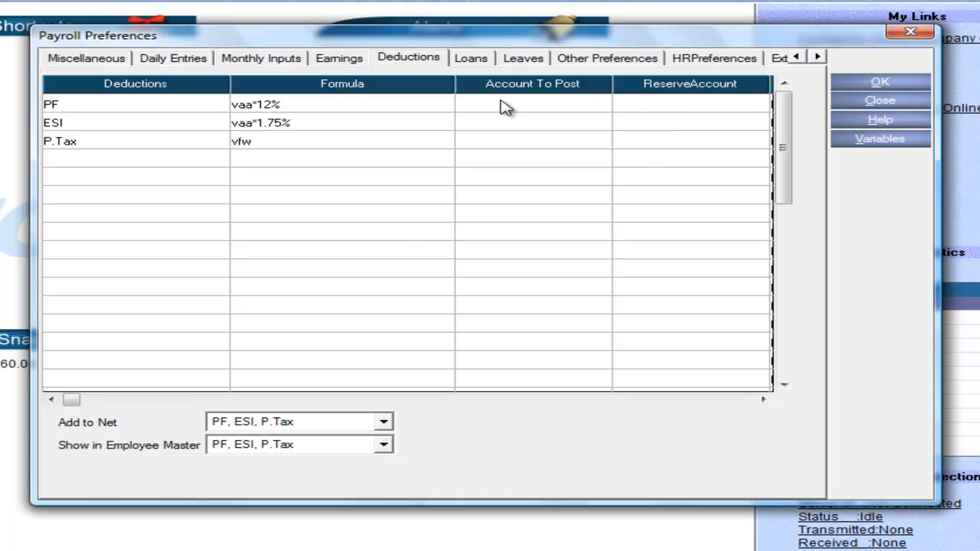
key(Tab)
Add Salary Advance, Vehicle Loan and Festival Loan as loan names in the payroll preferences
click(474, 62)
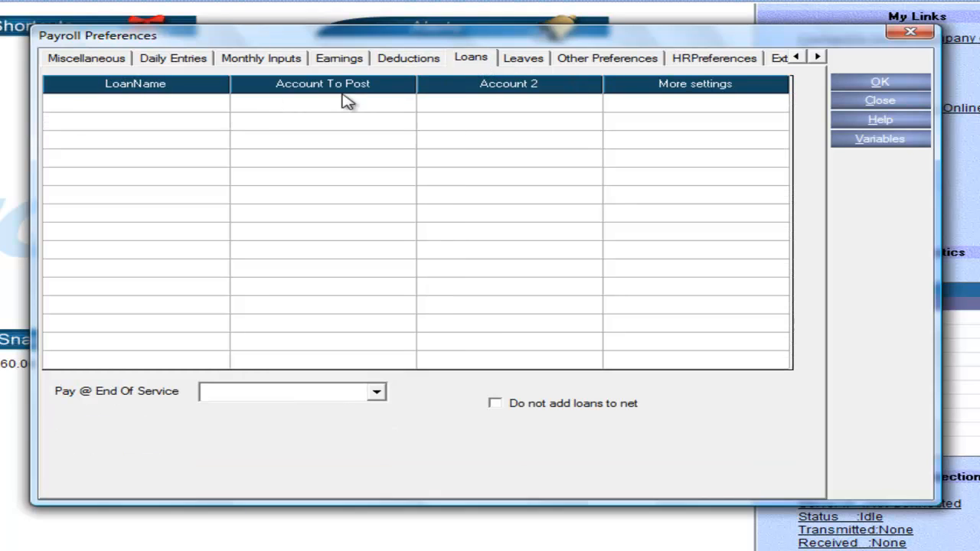
click(145, 105)
text(Salary Av)
text(nce)
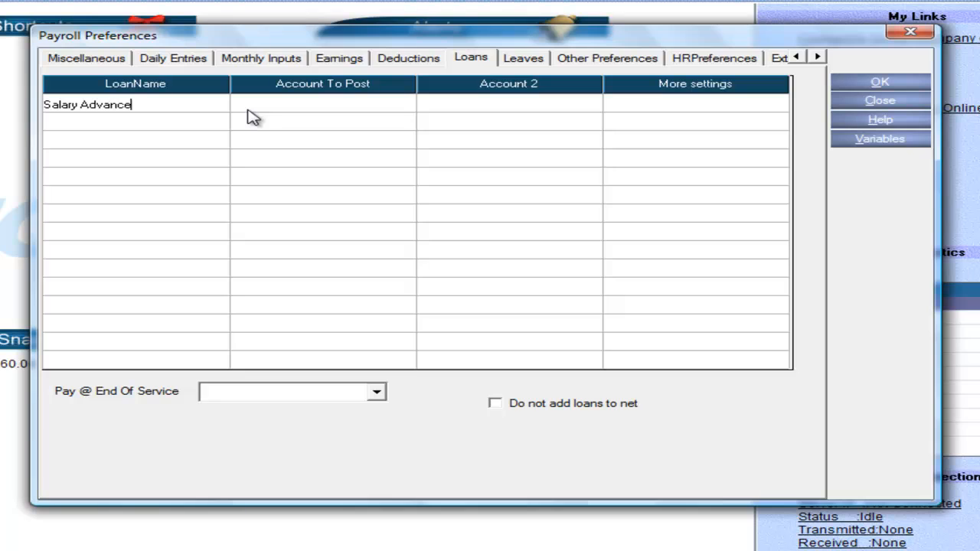
click(80, 121)
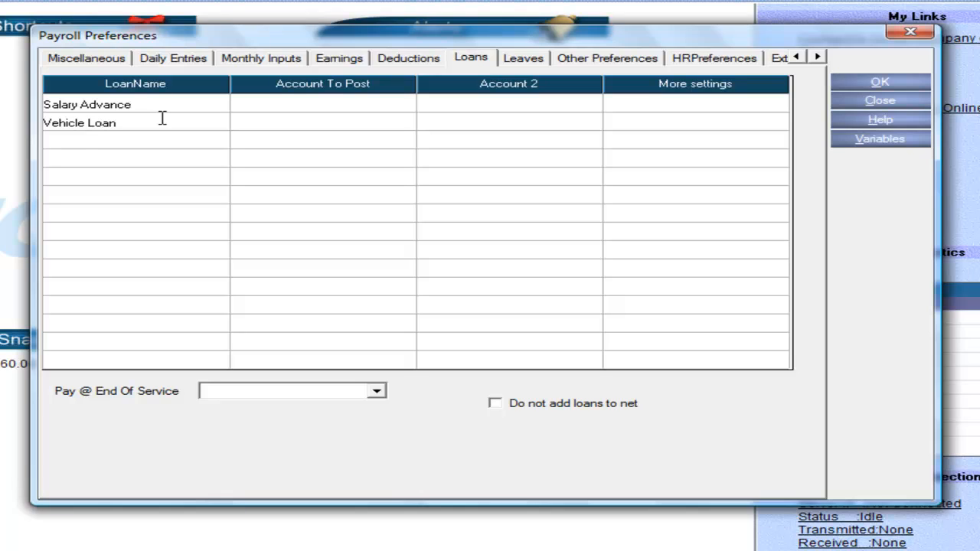
click(62, 141)
text(Festival Loan)
key(Tab)
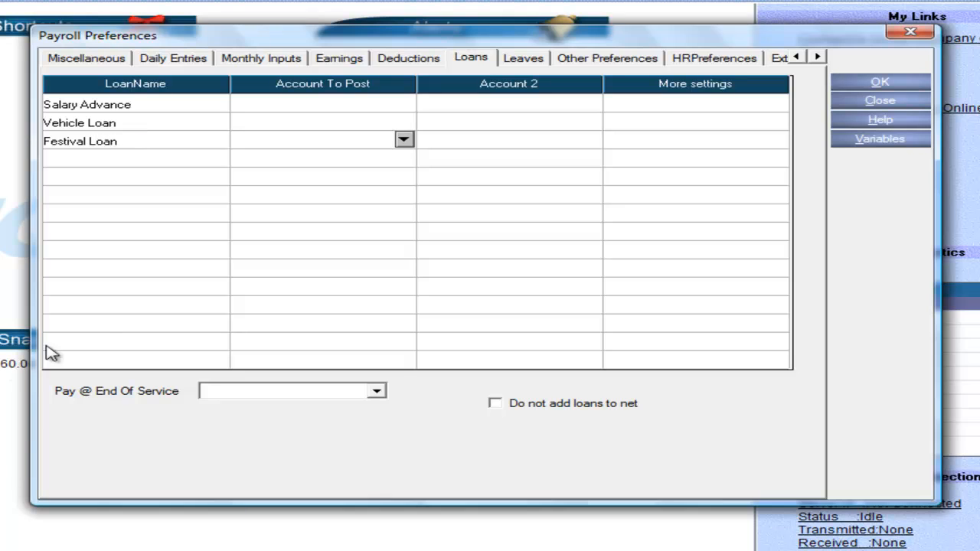
Add Casual and Earned as leaves in the payroll preferences
click(525, 60)
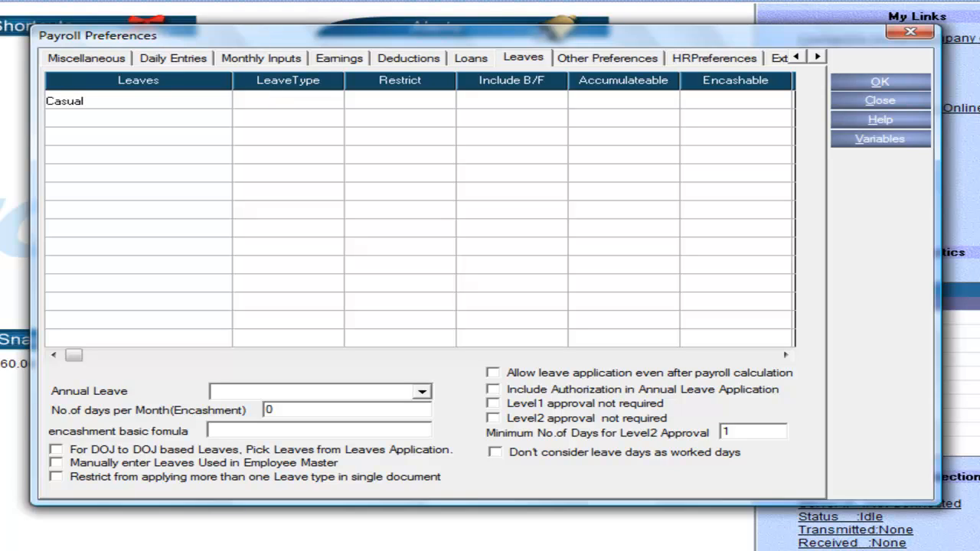
click(157, 118)
key(Tab)
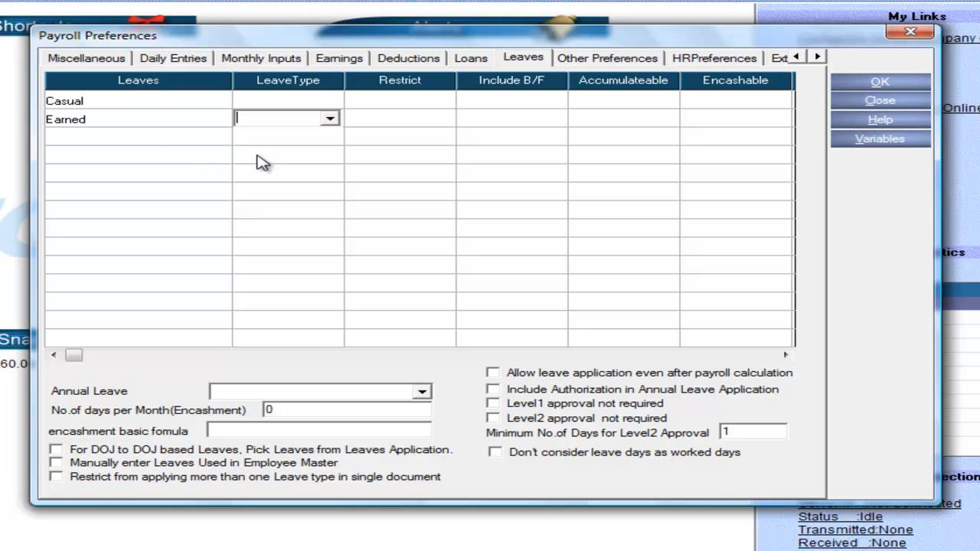
Set Casual leave to NO for Include B/F, Accumulateable, Encashable, CountHoliday and AutoIncrement, with 6 leaves entitled
click(295, 100)
key(Tab)
key(Tab)
key(Tab)
key(Tab)
key(Tab)
key(Tab)
key(Tab)
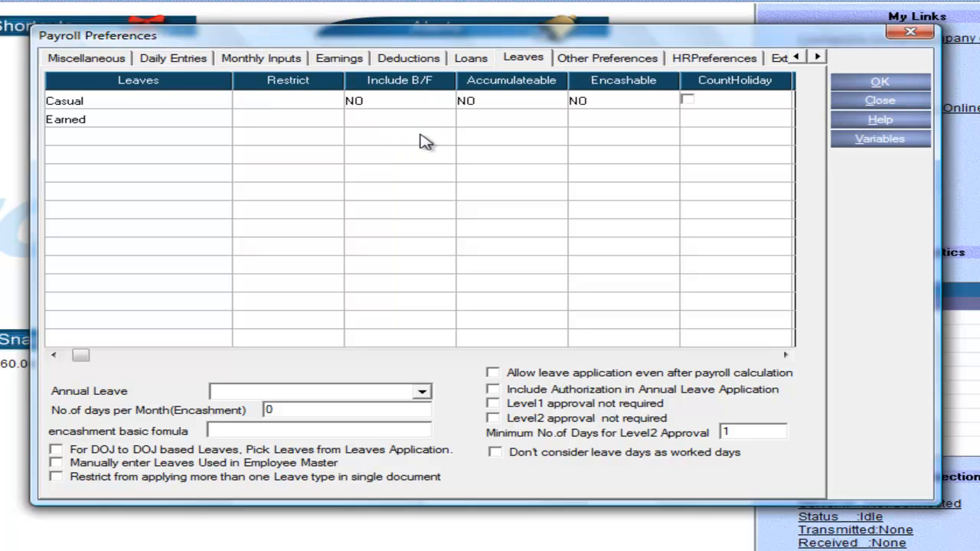
key(Tab)
key(Tab)
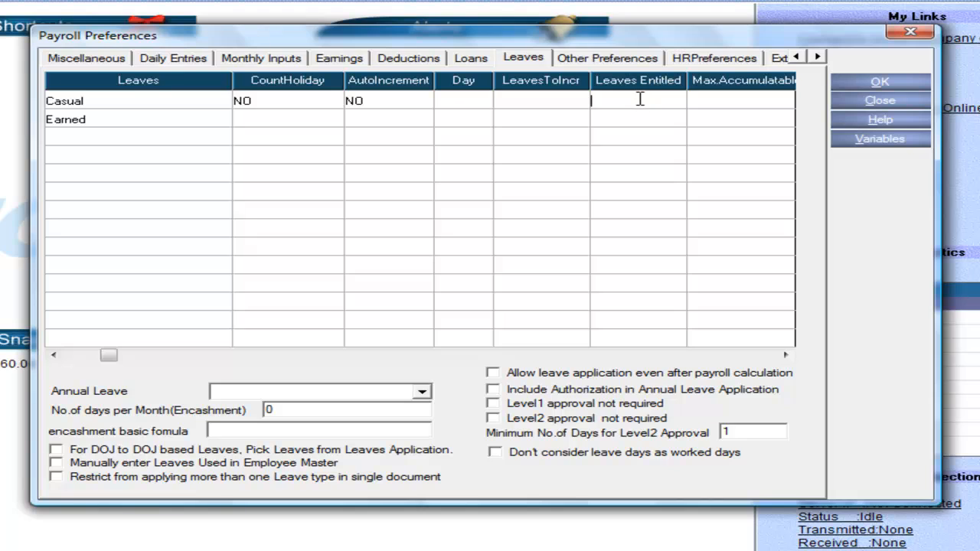
text(6)
key(Tab)
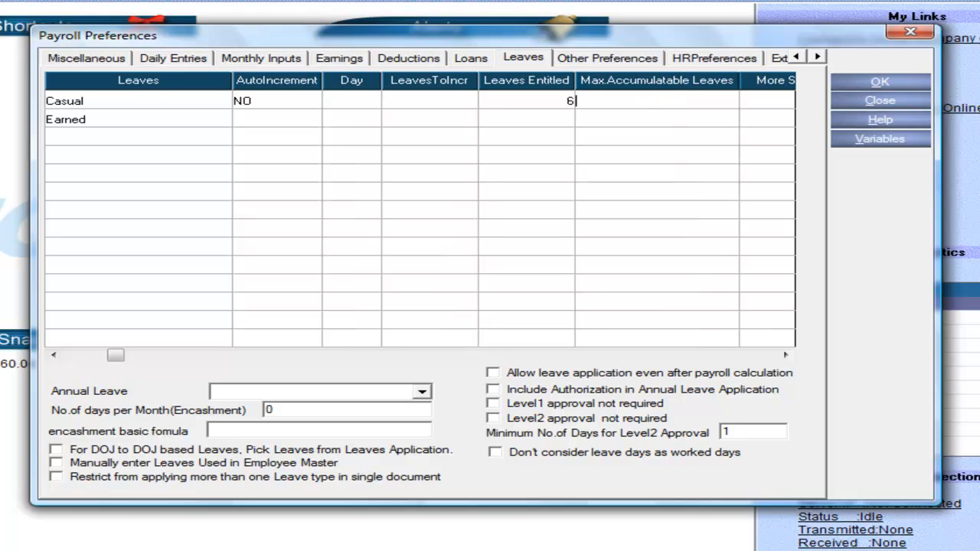
Set the leaves entitled for Earned leave to 15 and save the payroll preferences
key(Tab)
key(Tab)
key(Tab)
key(Tab)
key(Tab)
click(458, 119)
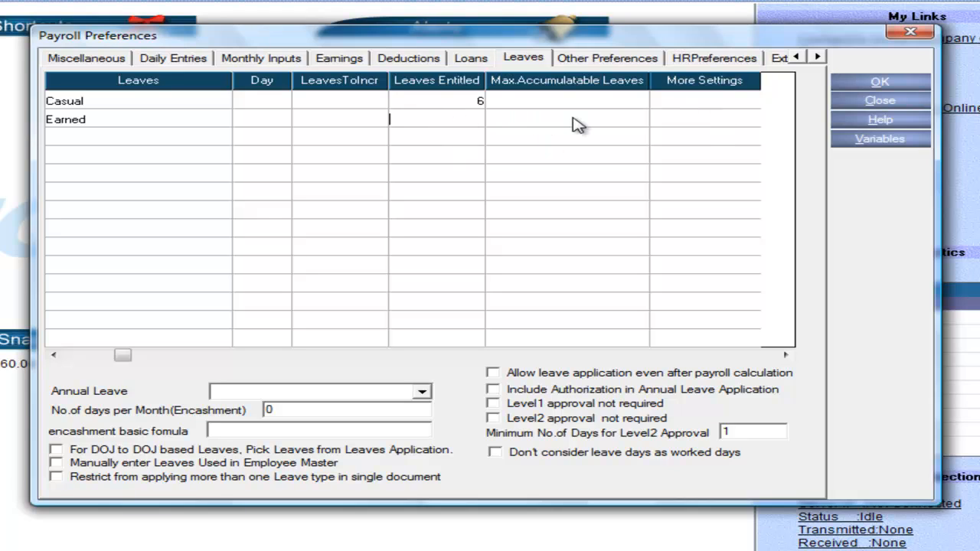
text(15)
key(Tab)
click(848, 80)
click(852, 86)
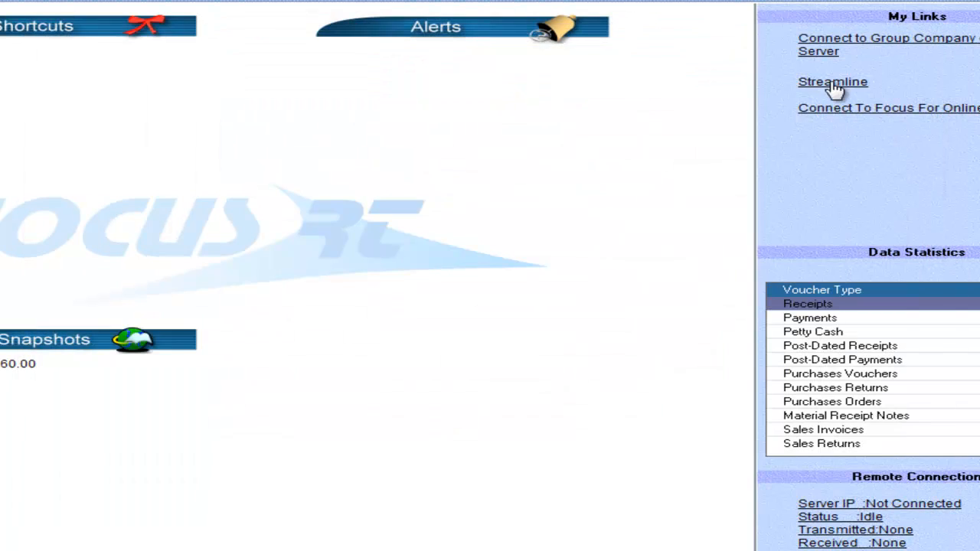
Open the Employee Tree and start adding a new employee
click(556, 24)
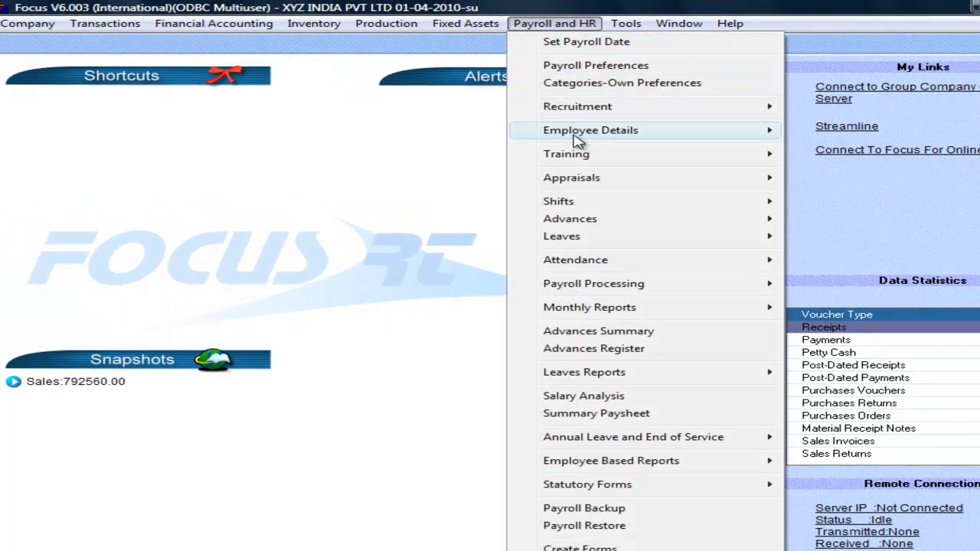
mouse_move(651, 144)
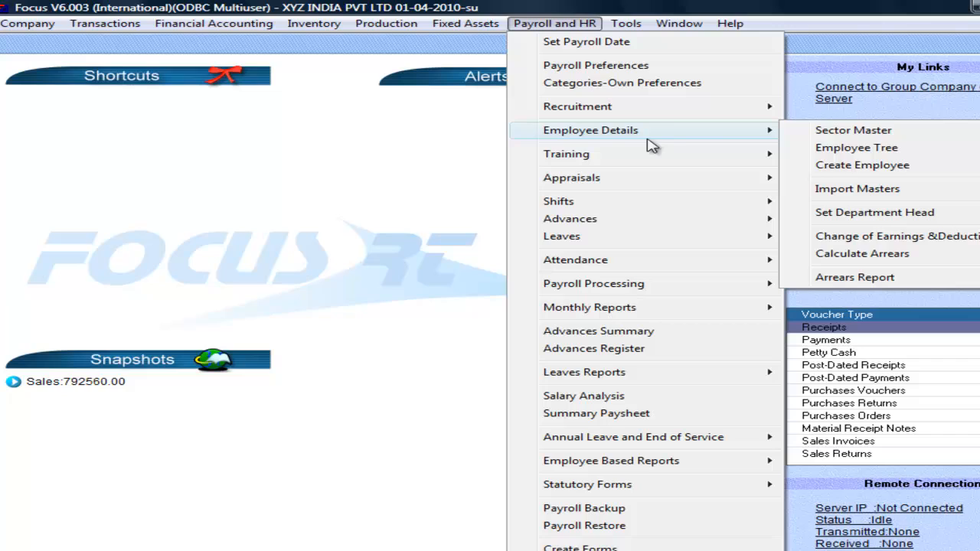
click(845, 149)
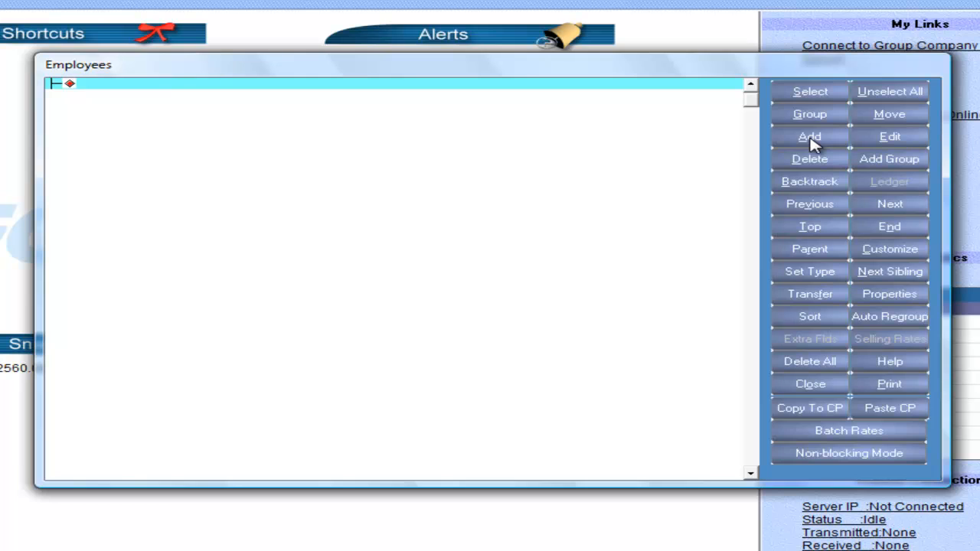
click(810, 138)
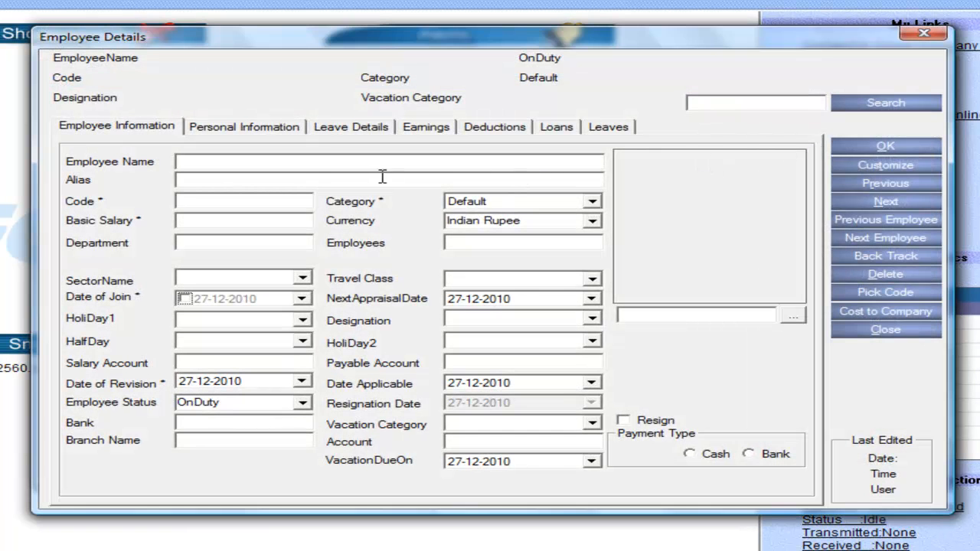
Enter the employee's name and employee code, keeping the category as Default
click(304, 162)
key(Tab)
text(52233)
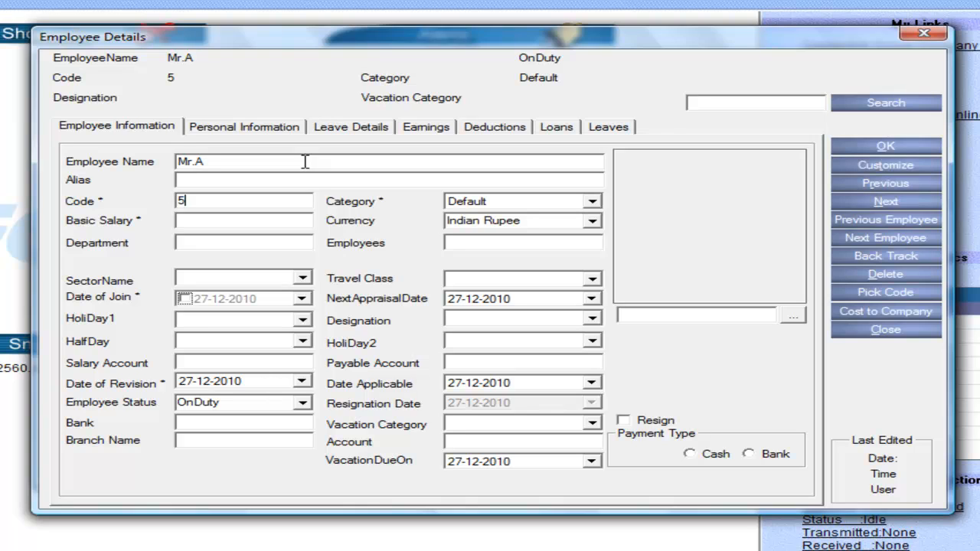
key(Tab)
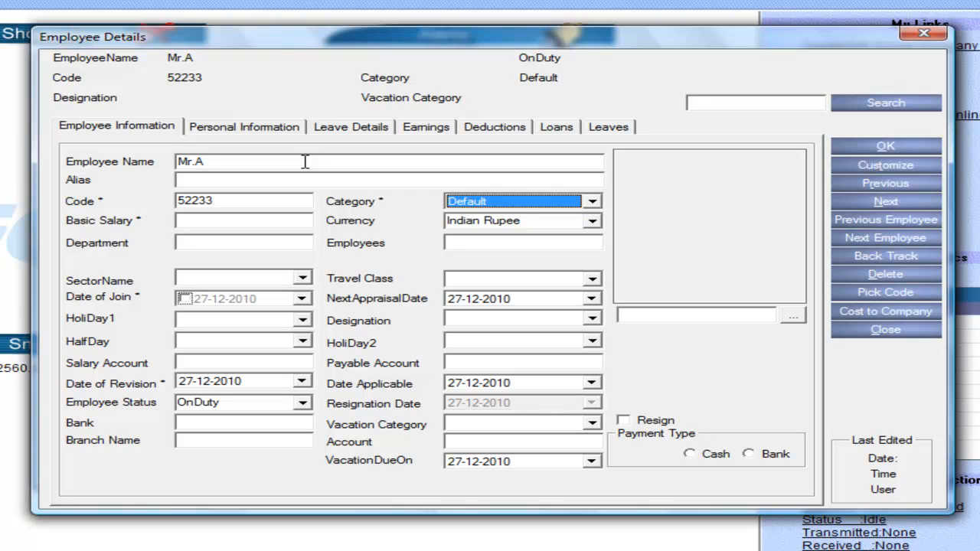
click(593, 202)
click(592, 203)
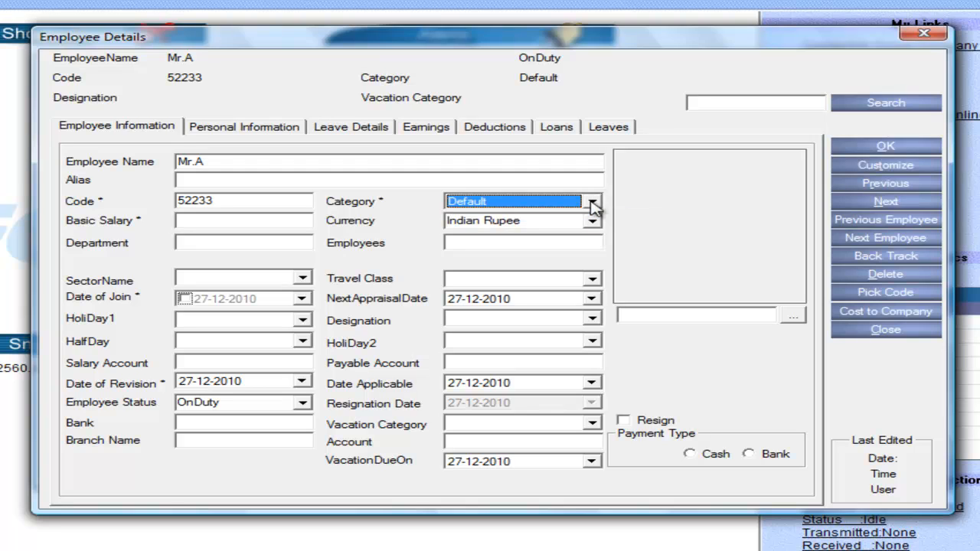
Set the employee's basic salary to 10000, keeping the currency as Indian Rupee and the department blank
click(227, 223)
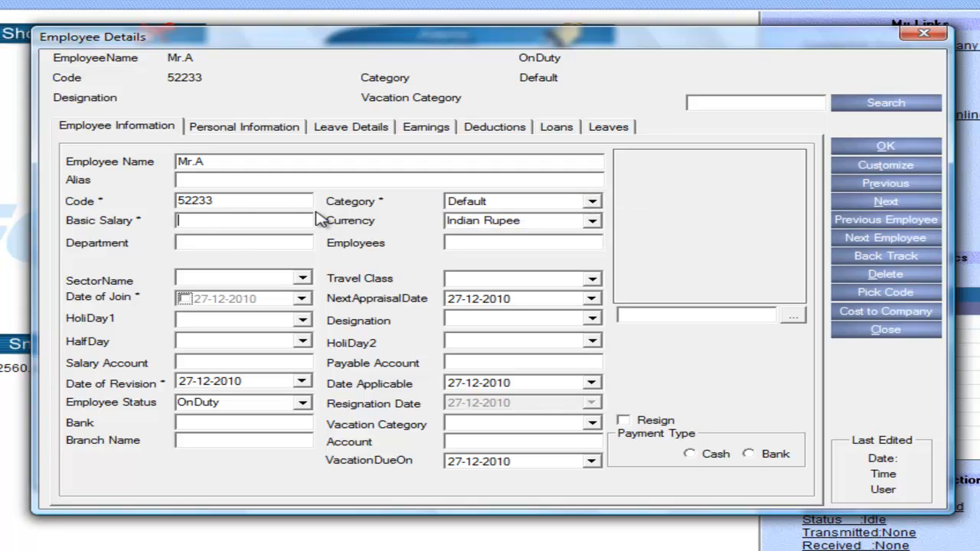
text(10000)
key(Tab)
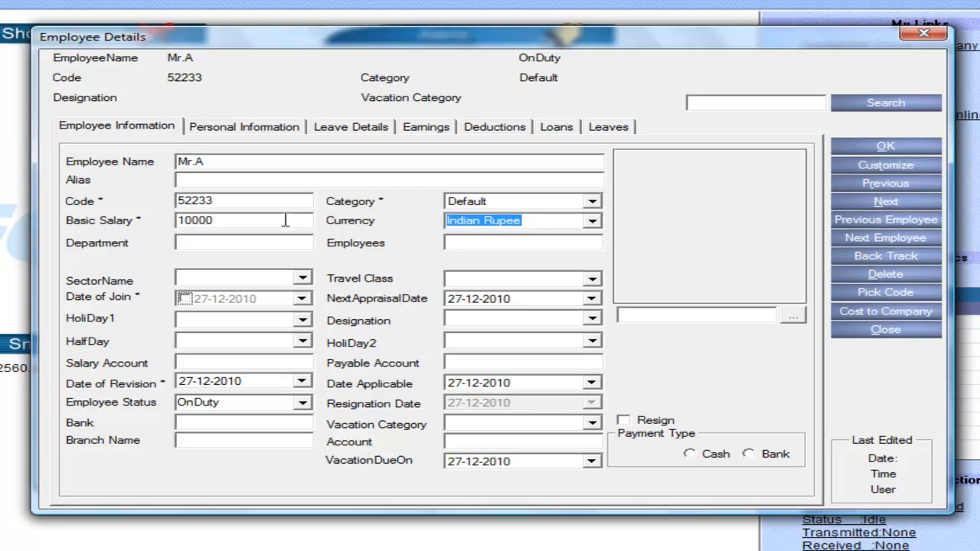
click(593, 221)
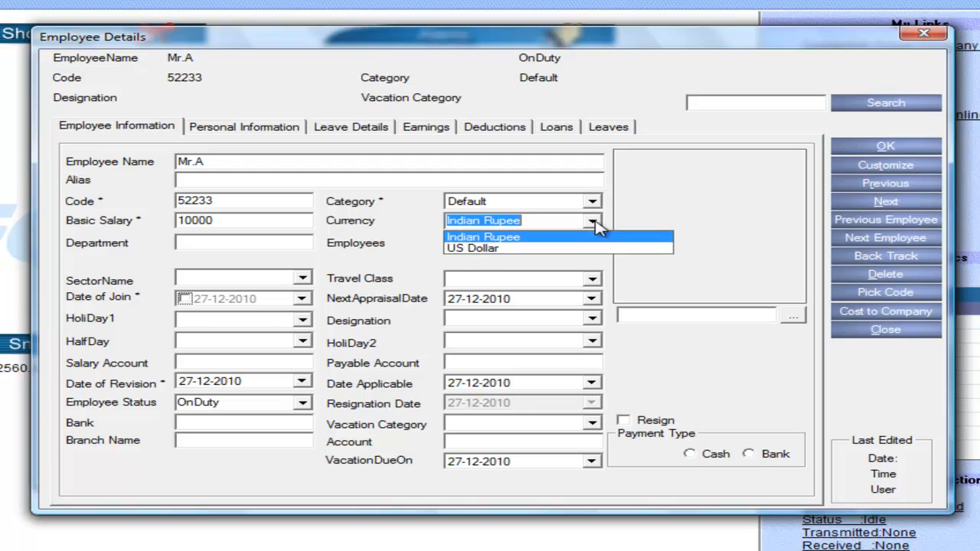
click(273, 242)
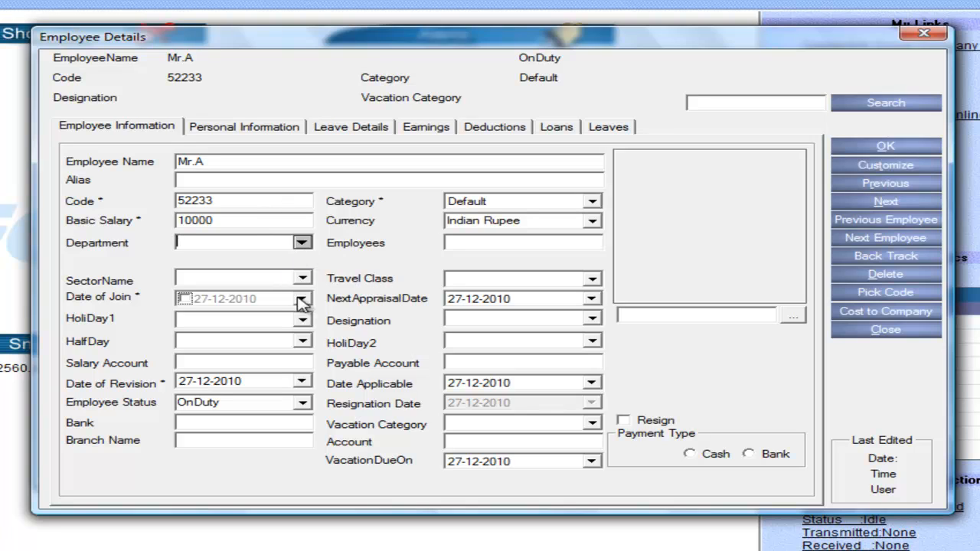
Enable the Date of Join and set it to 27-12-2007
click(184, 298)
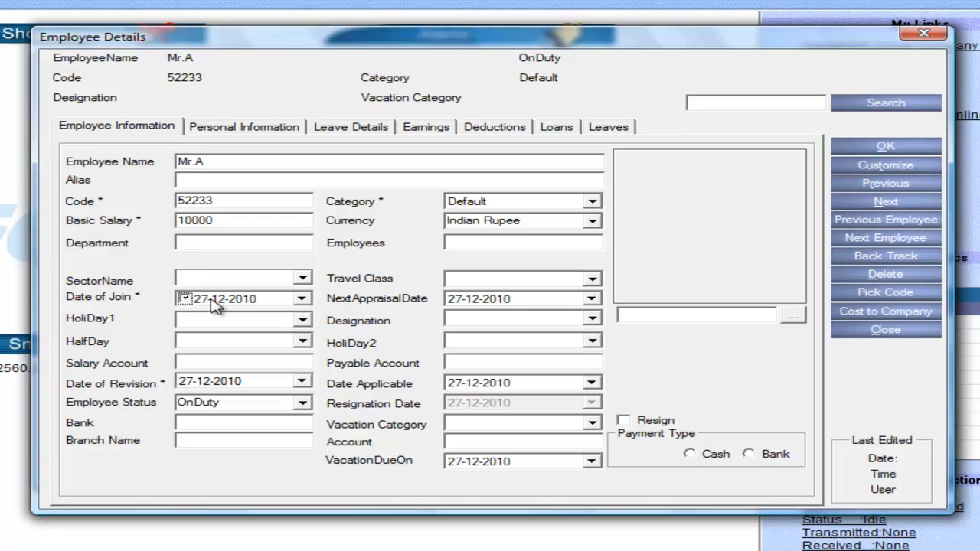
click(242, 299)
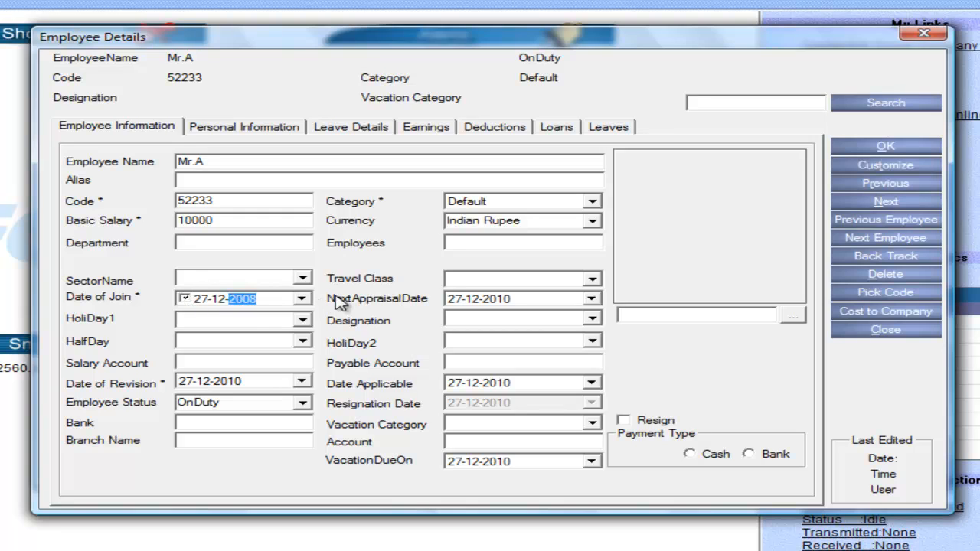
key(Tab)
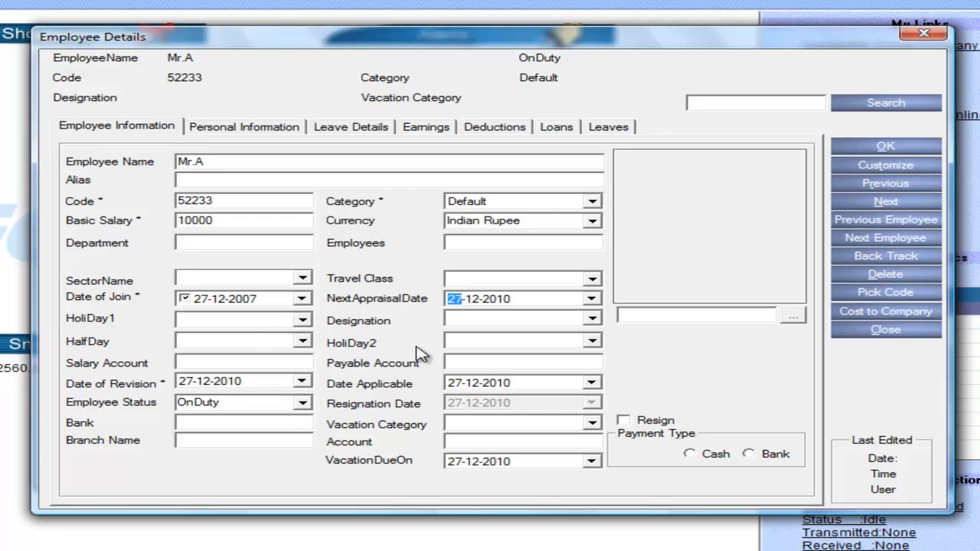
key(Tab)
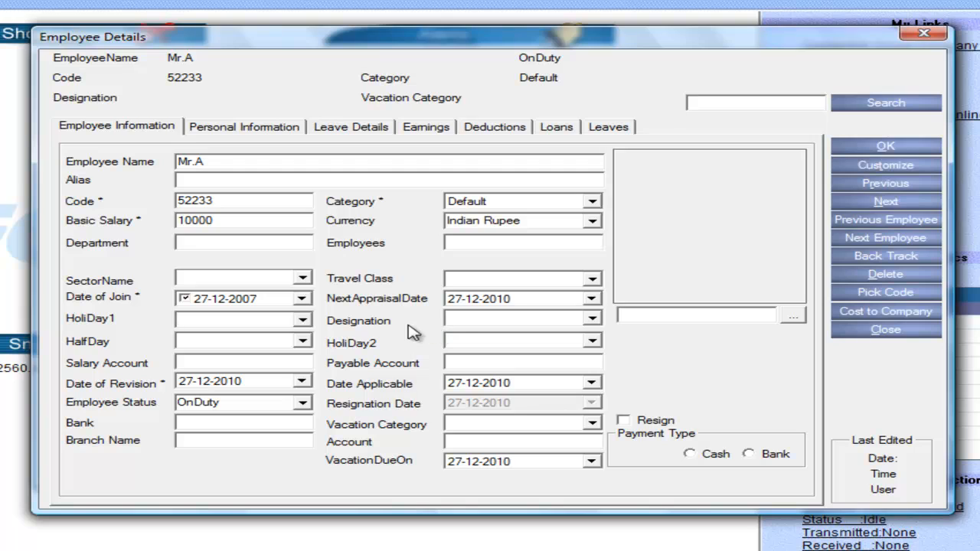
Leave the holiday, Salary Account and Payable Account fields blank, and keep the Employee Status as OnDuty
click(303, 320)
click(332, 324)
click(195, 361)
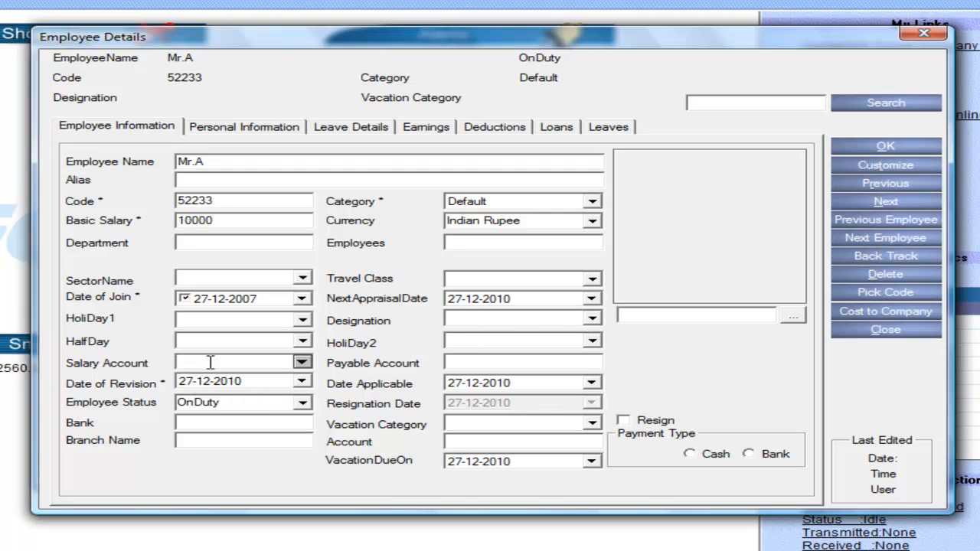
click(457, 362)
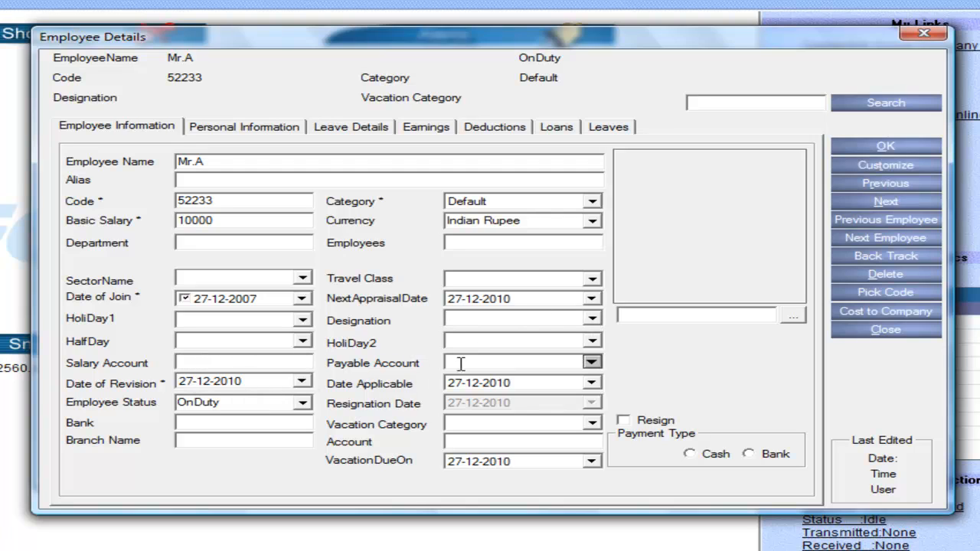
click(251, 363)
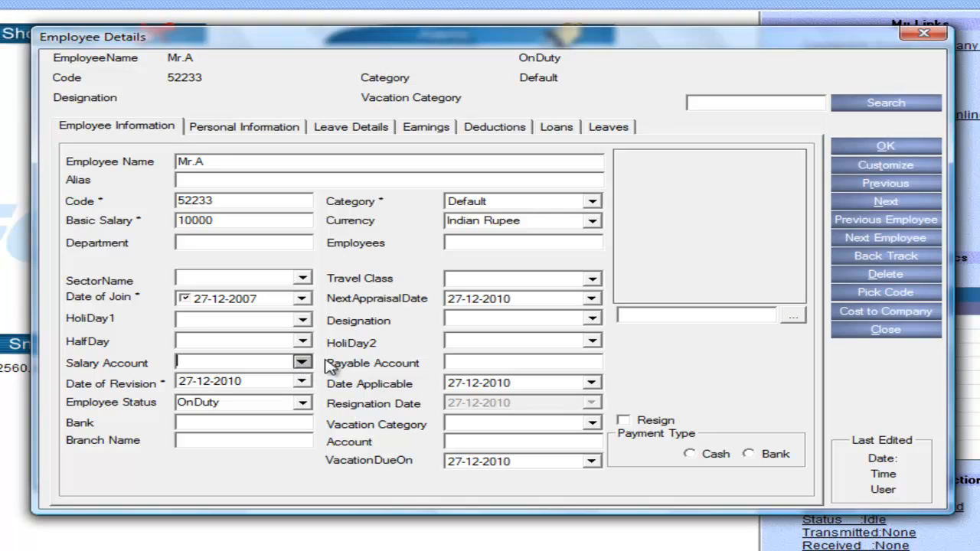
click(492, 361)
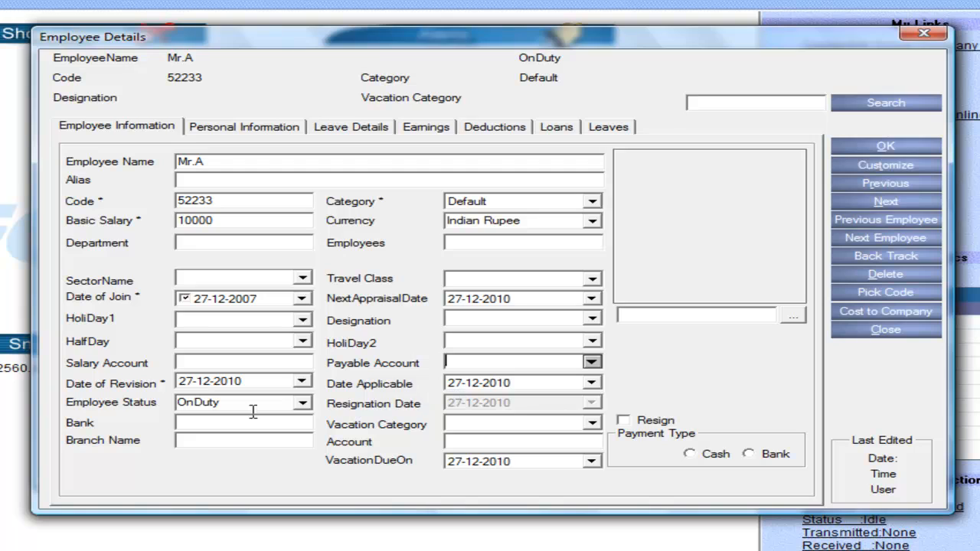
click(303, 406)
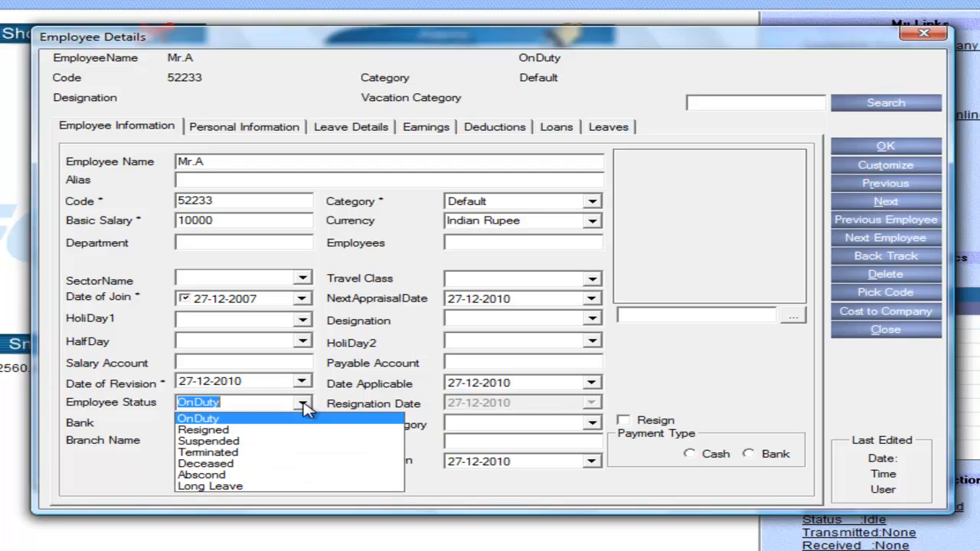
click(258, 419)
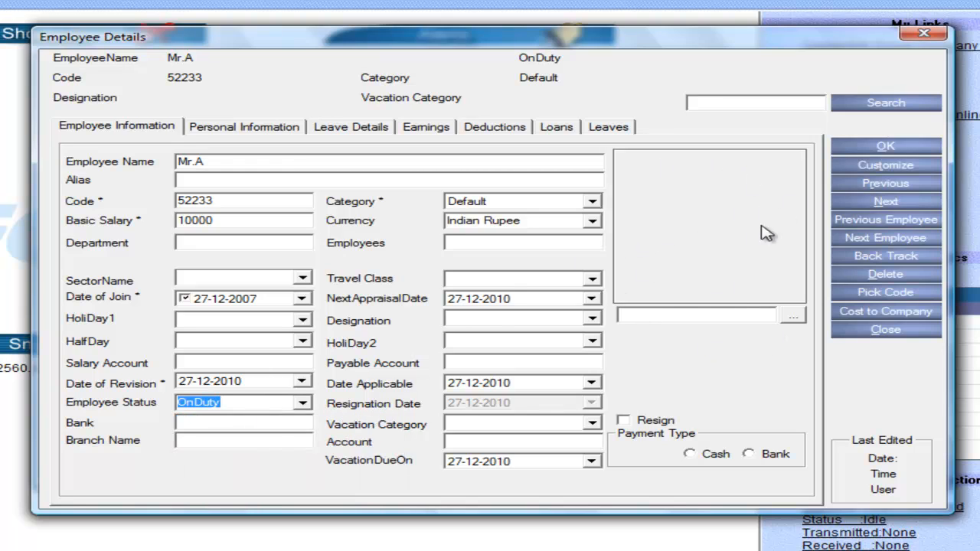
Set the employee's TA earning to 2000, leaving HRA and DA blank
click(242, 130)
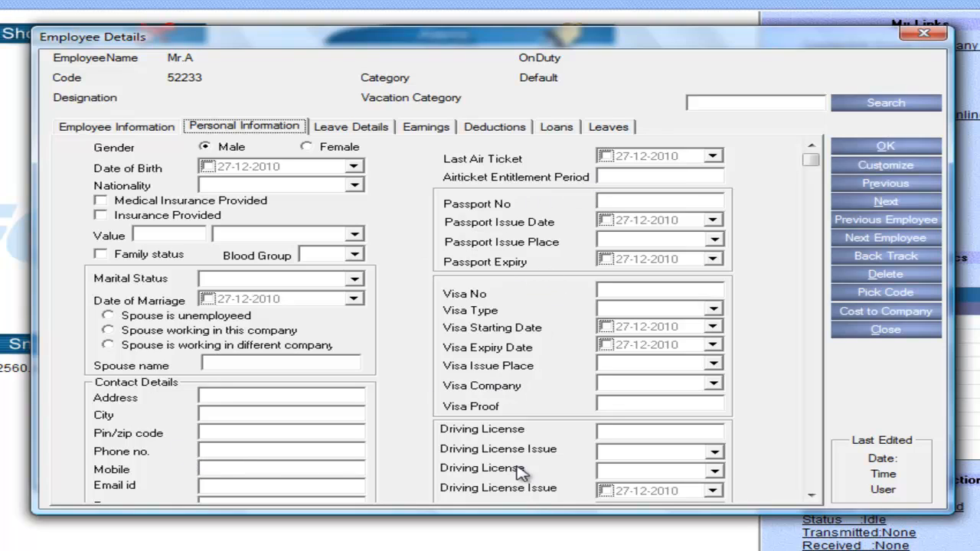
click(360, 129)
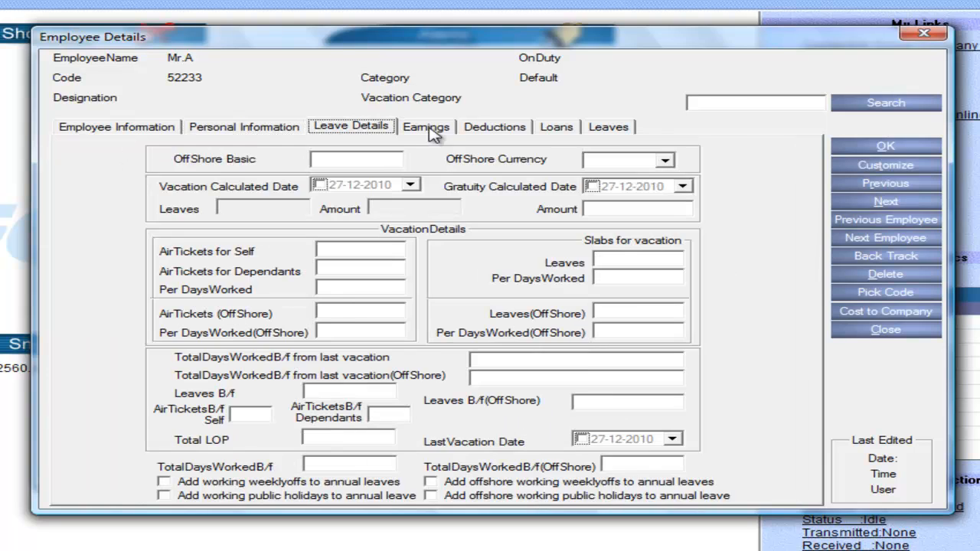
click(428, 127)
click(344, 167)
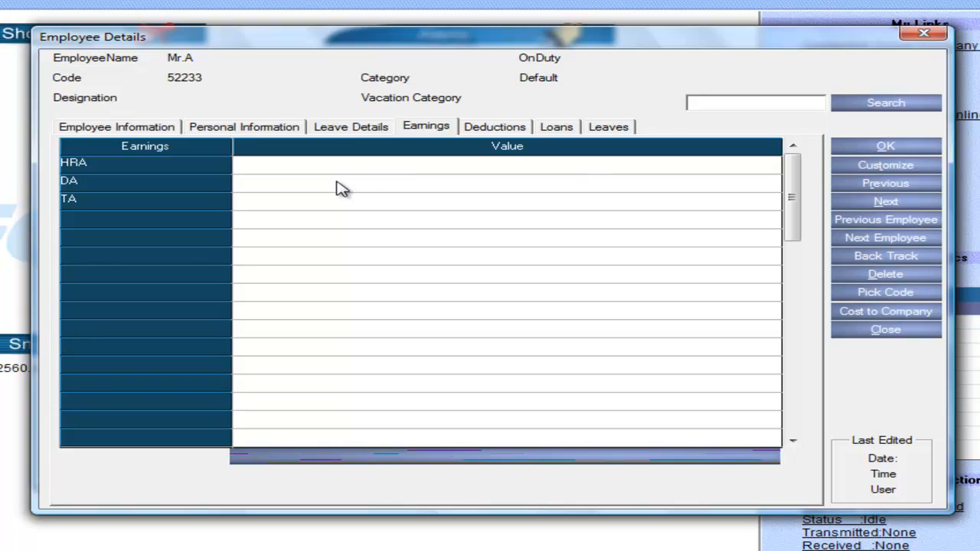
click(331, 189)
click(304, 202)
click(152, 129)
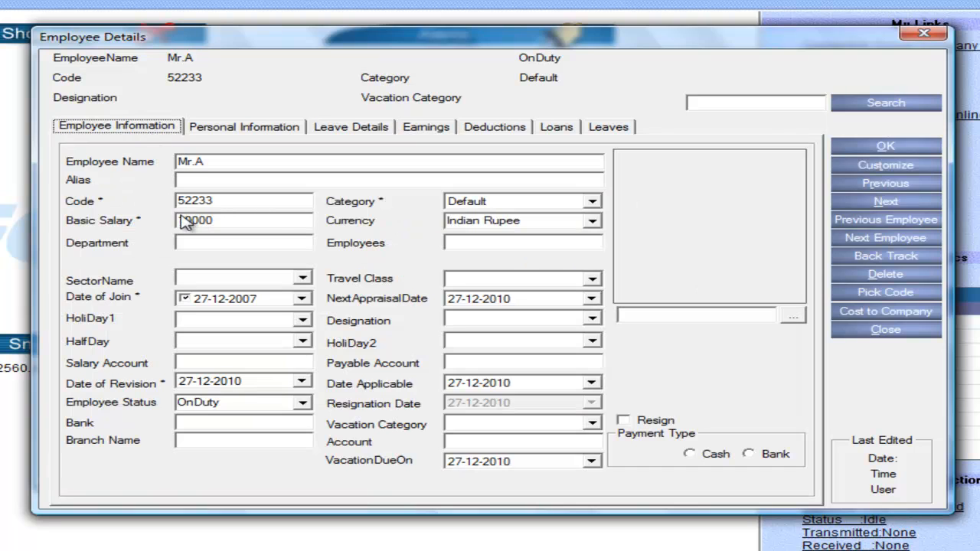
click(425, 127)
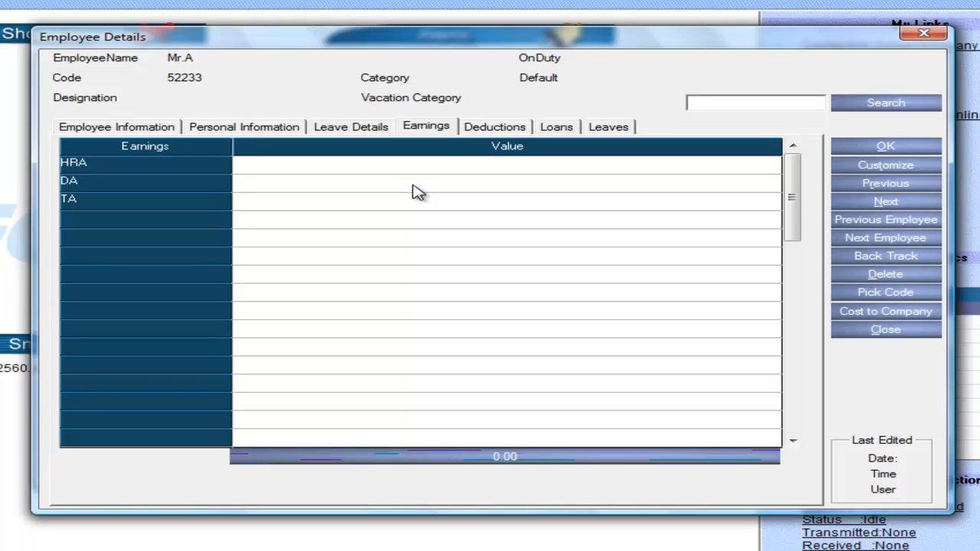
text(000)
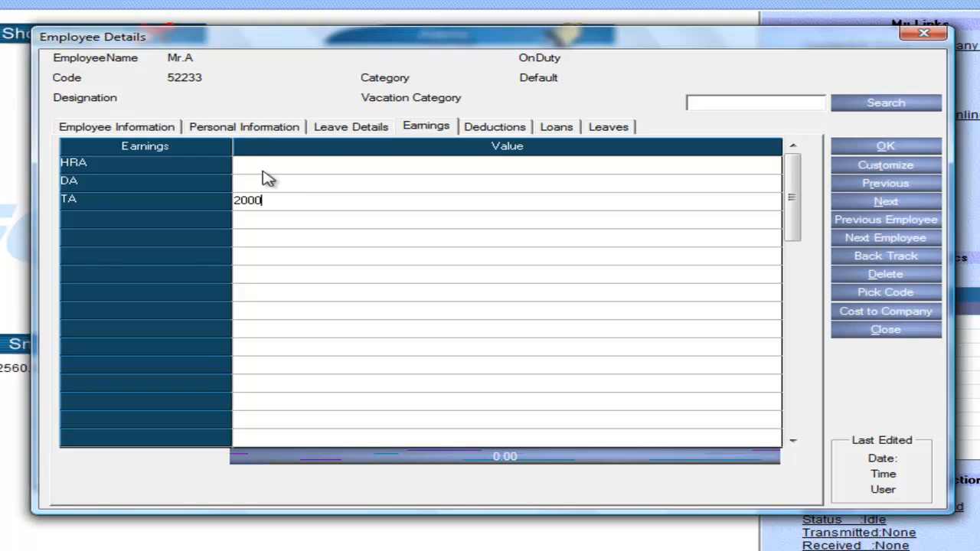
Set the employee's P.Tax deduction to 100, leaving PF and ESI blank
click(480, 128)
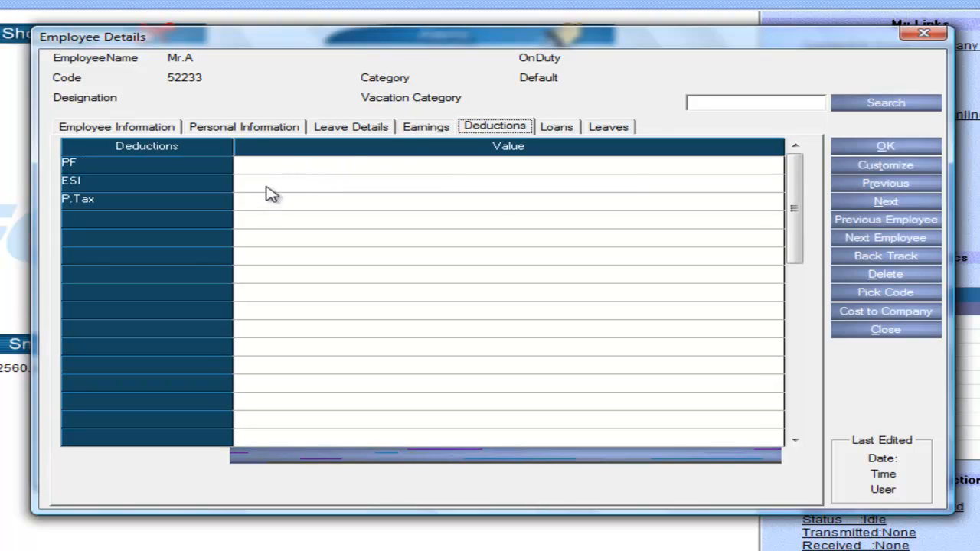
click(299, 200)
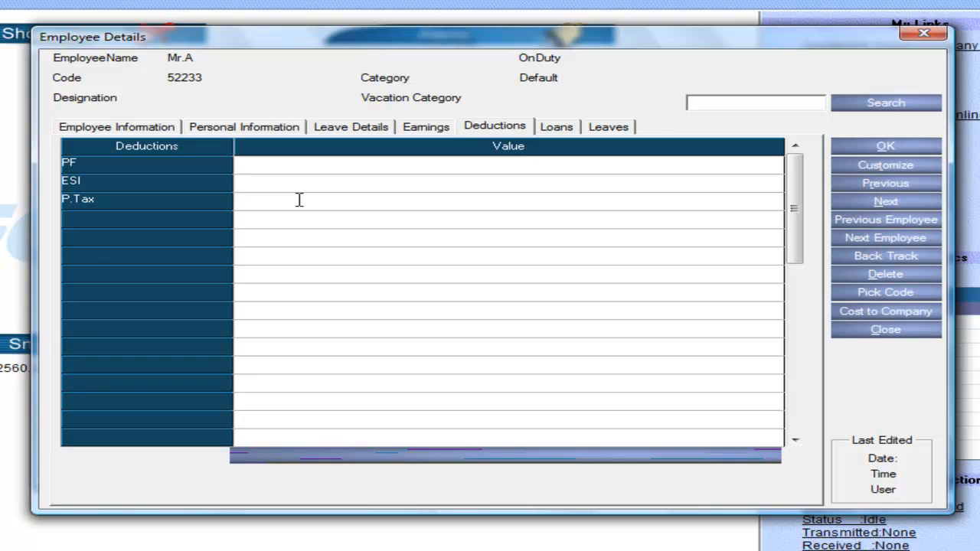
text(100)
Set the employee's leaves entitled to 6 for Casual and 15 for Earned, and save the employee record
click(561, 130)
click(604, 129)
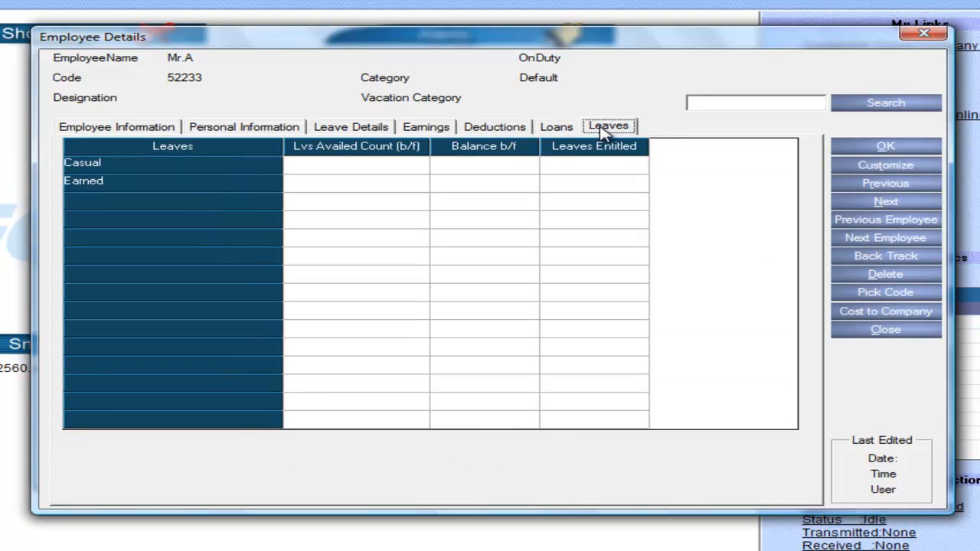
click(587, 167)
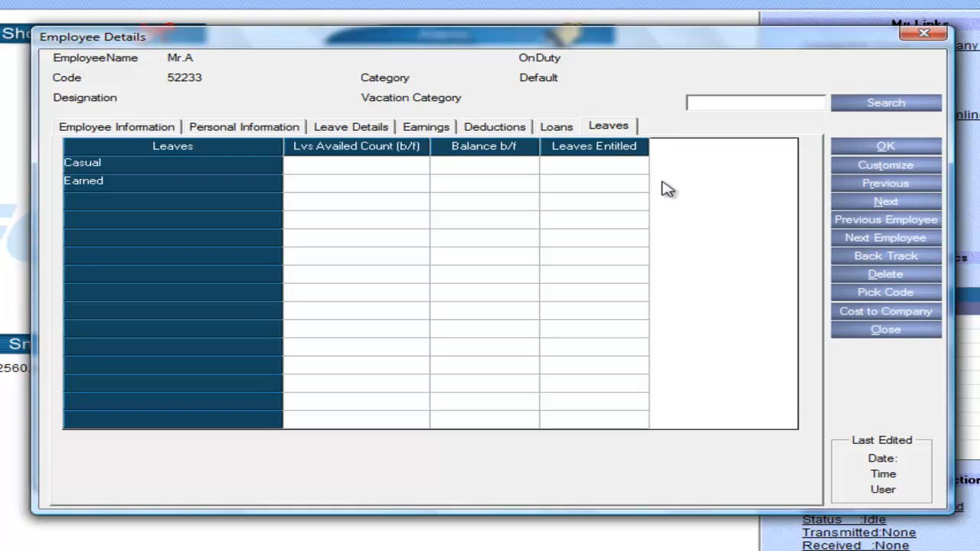
text(6)
click(589, 183)
text(15)
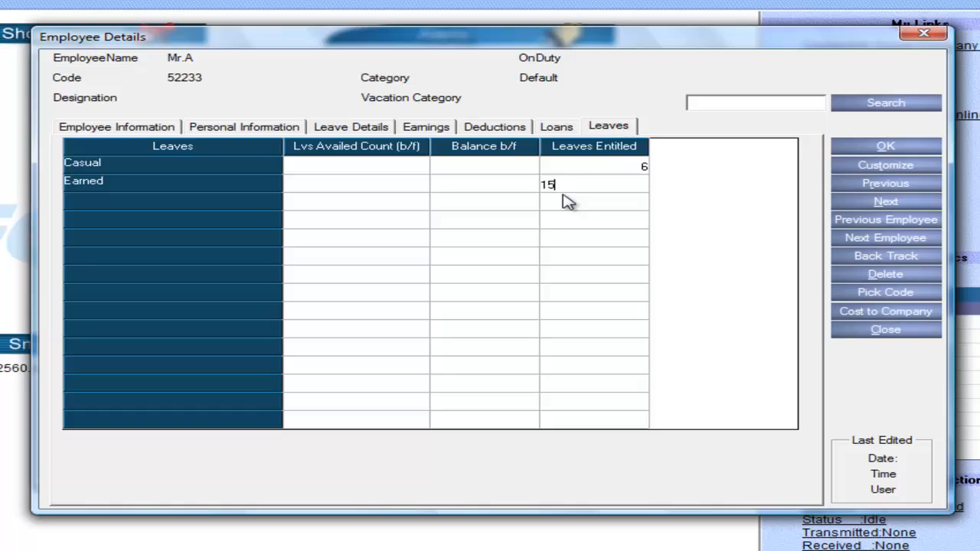
click(528, 220)
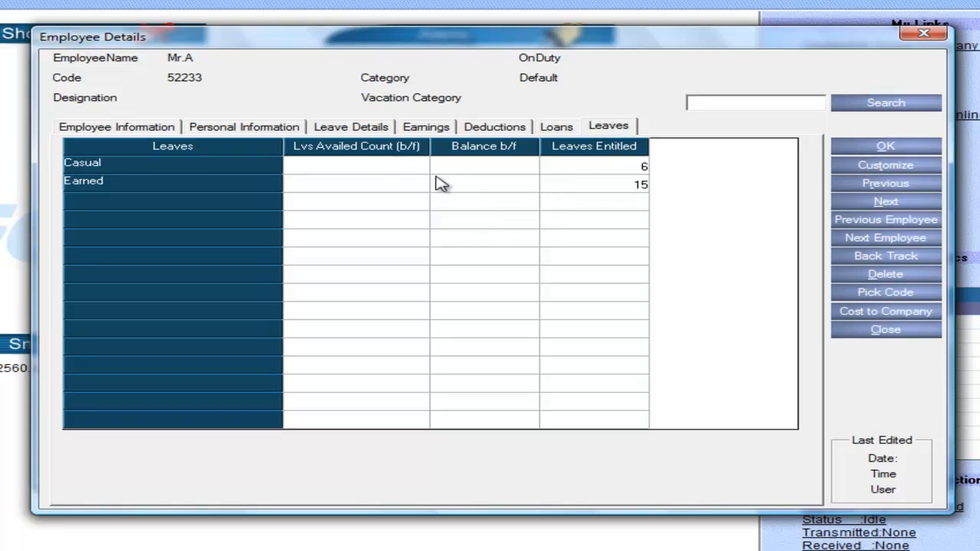
click(389, 163)
click(475, 163)
click(880, 149)
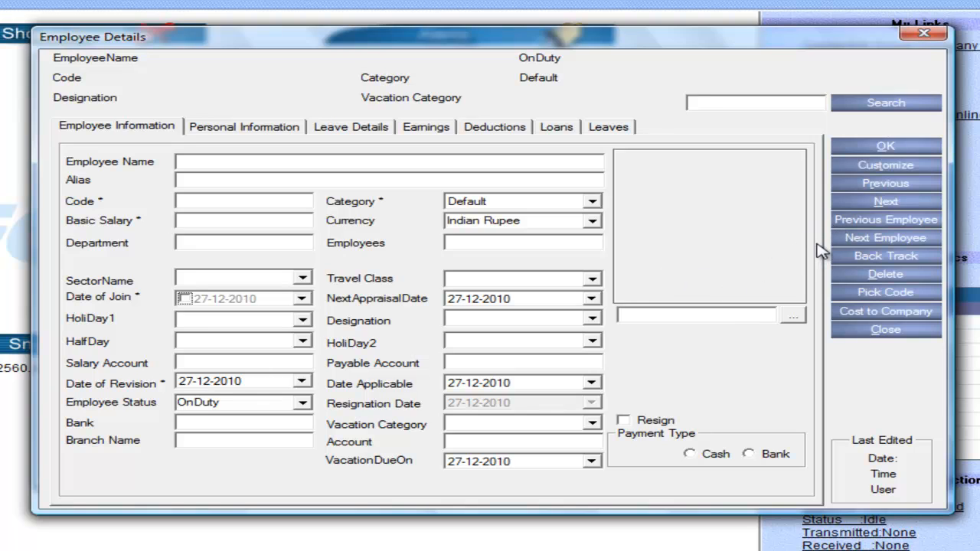
Add a custom employee field named Bank Acc No with field type Text and field length 12
click(873, 170)
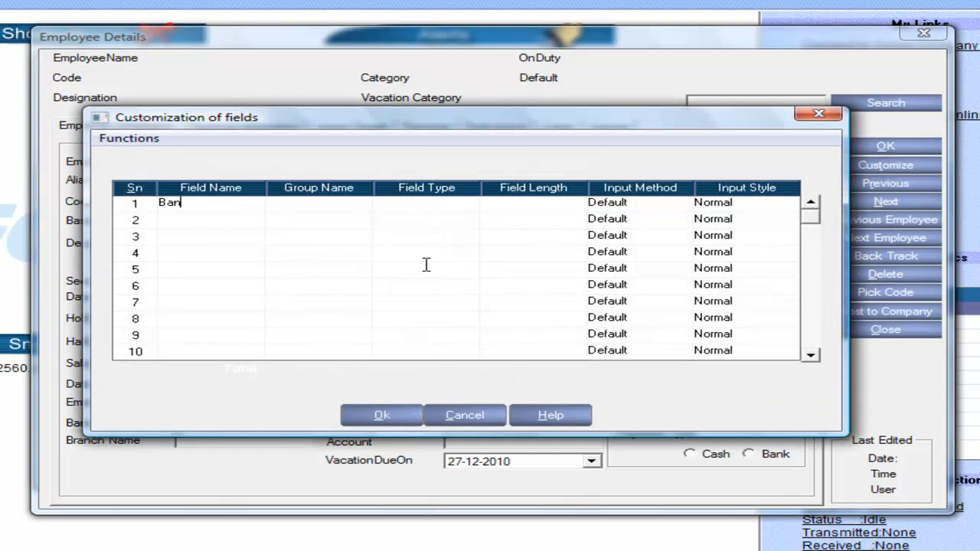
text(Bank No)
key(Tab)
text(t)
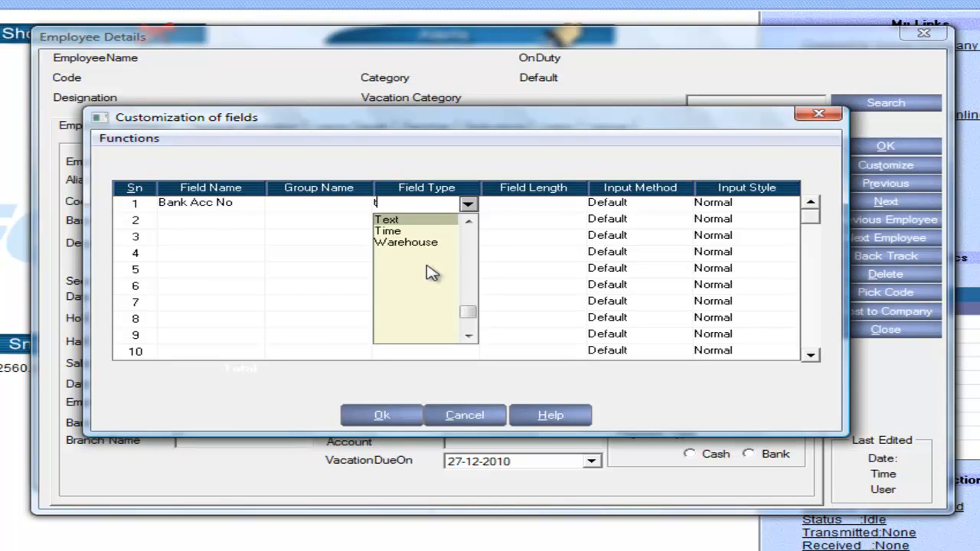
key(Tab)
text(12)
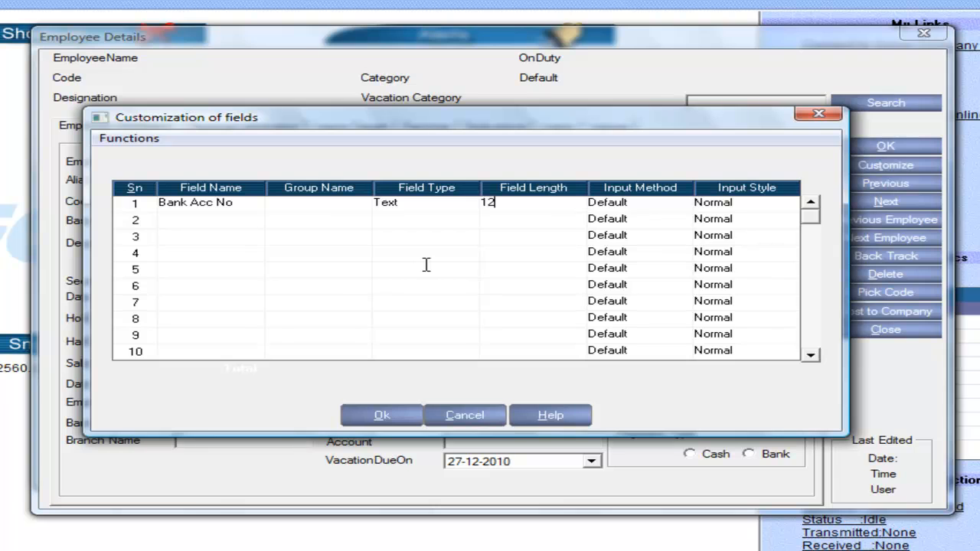
click(380, 415)
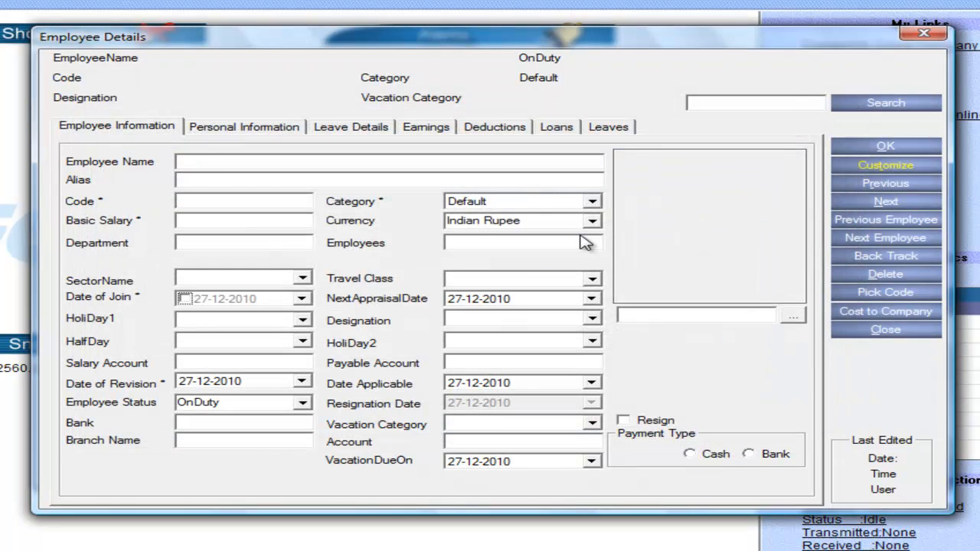
Reopen the saved employee's record for editing, view the custom Bank Acc No field, and leave the record
click(871, 337)
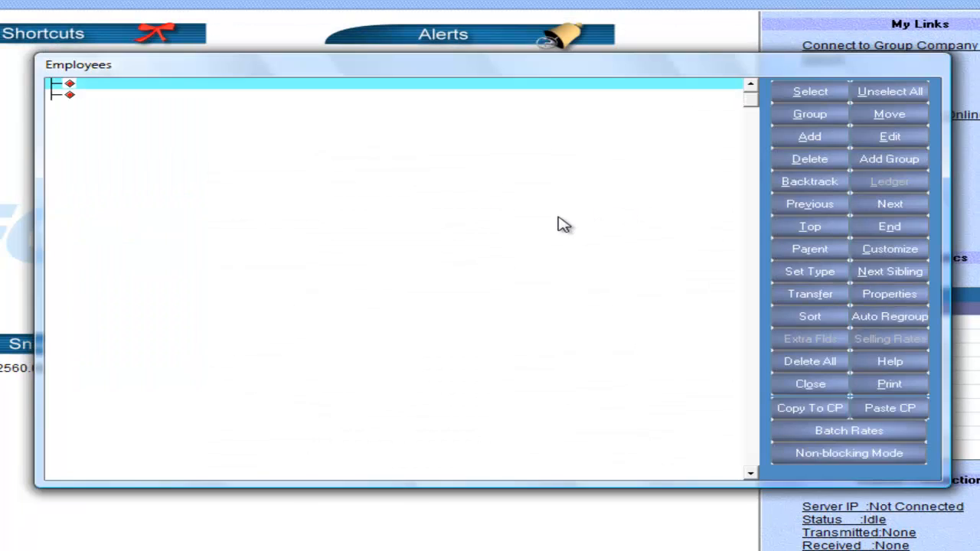
key(alt+e)
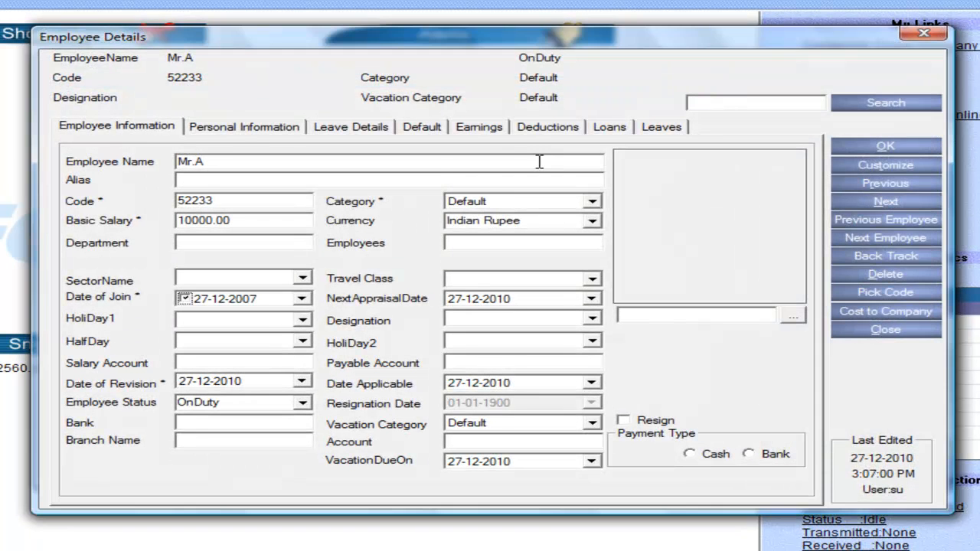
click(422, 128)
click(198, 151)
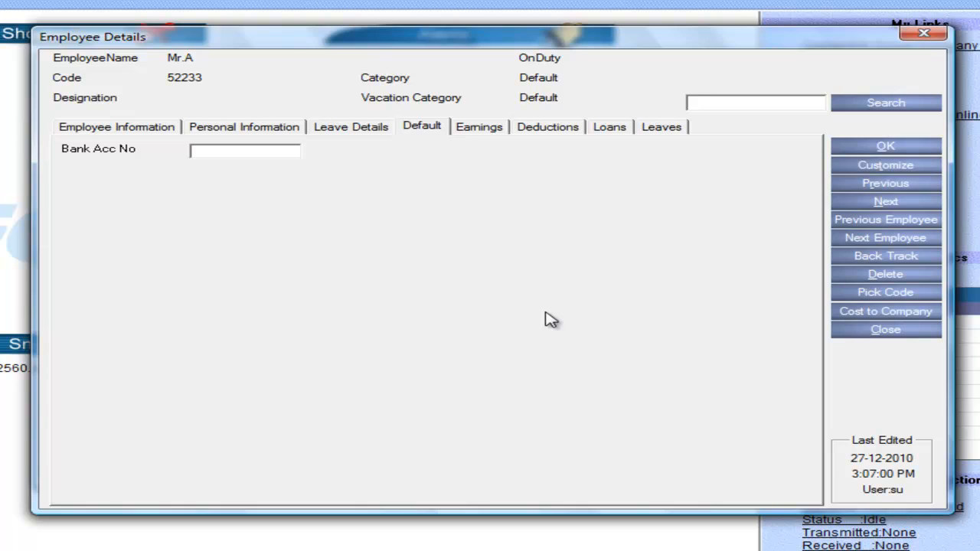
key(Escape)
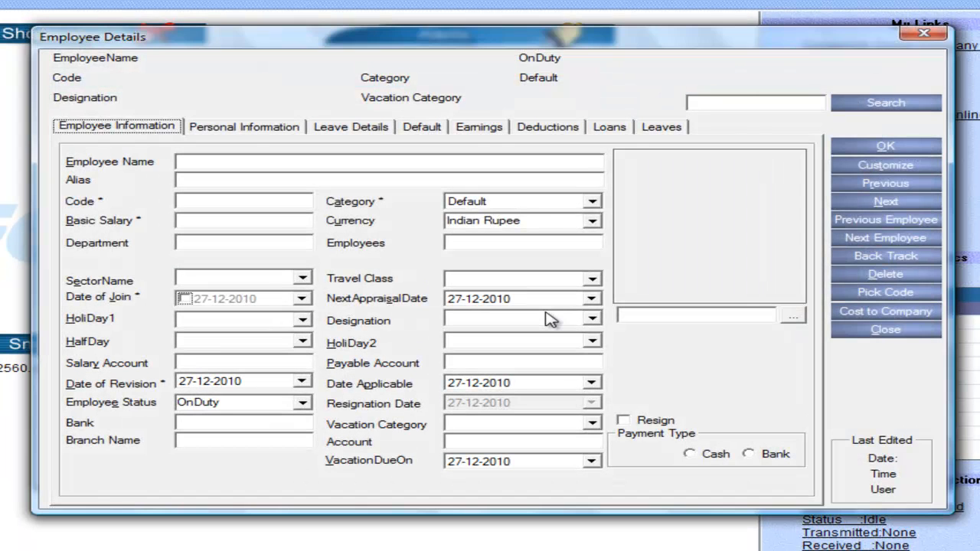
Enter the second employee's name and employee code in a new record, keeping the Default category
click(204, 162)
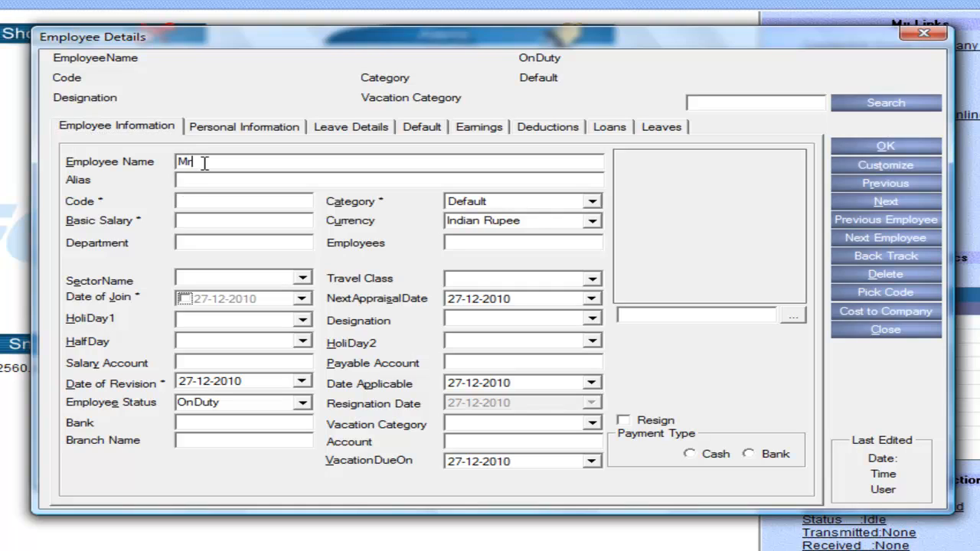
key(Tab)
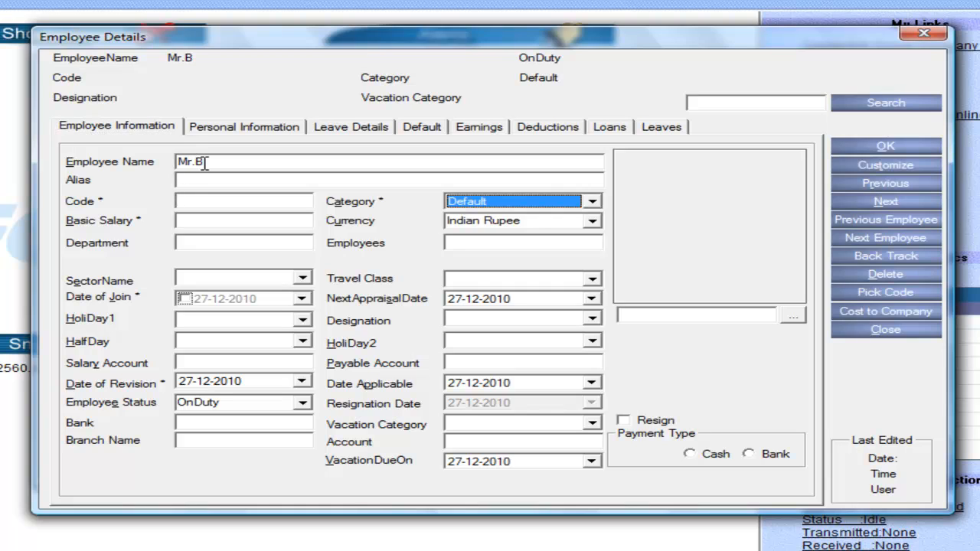
click(212, 199)
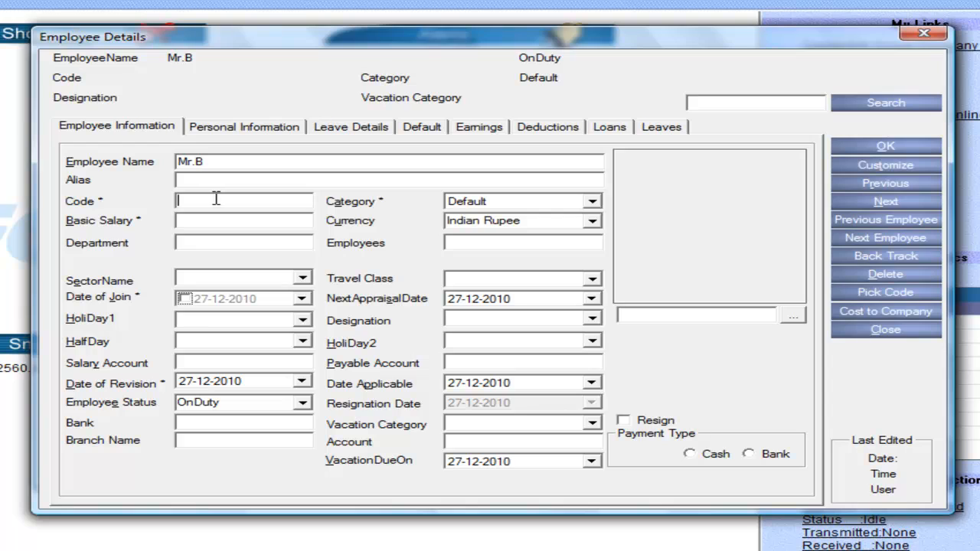
text(3025)
key(Tab)
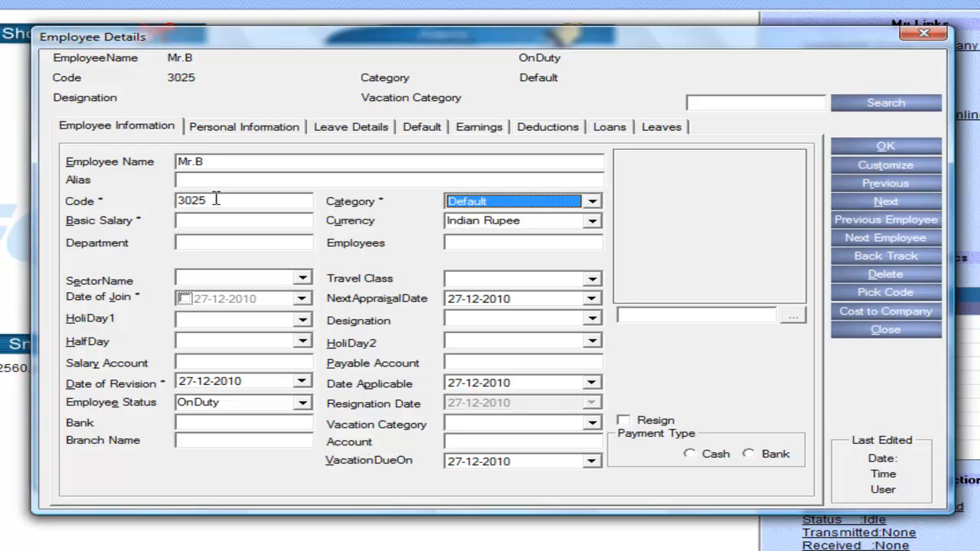
Set the second employee's basic salary to 20000 and date of join to 27-12-2005
key(Tab)
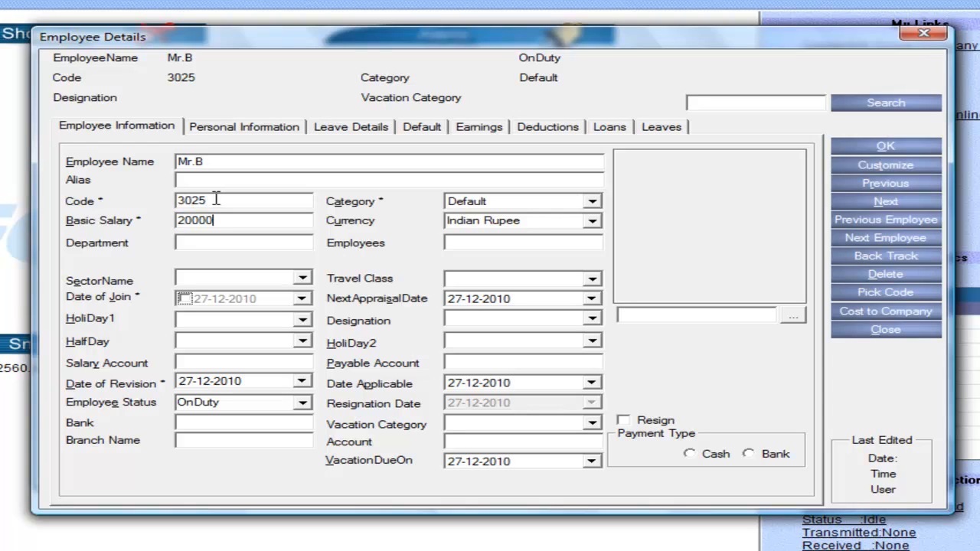
text(20000)
key(Tab)
key(Tab)
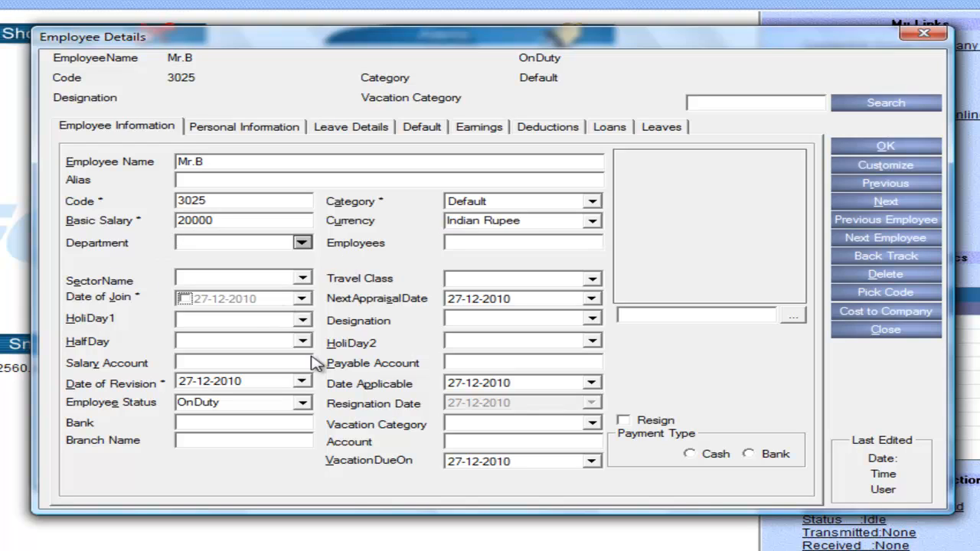
click(183, 299)
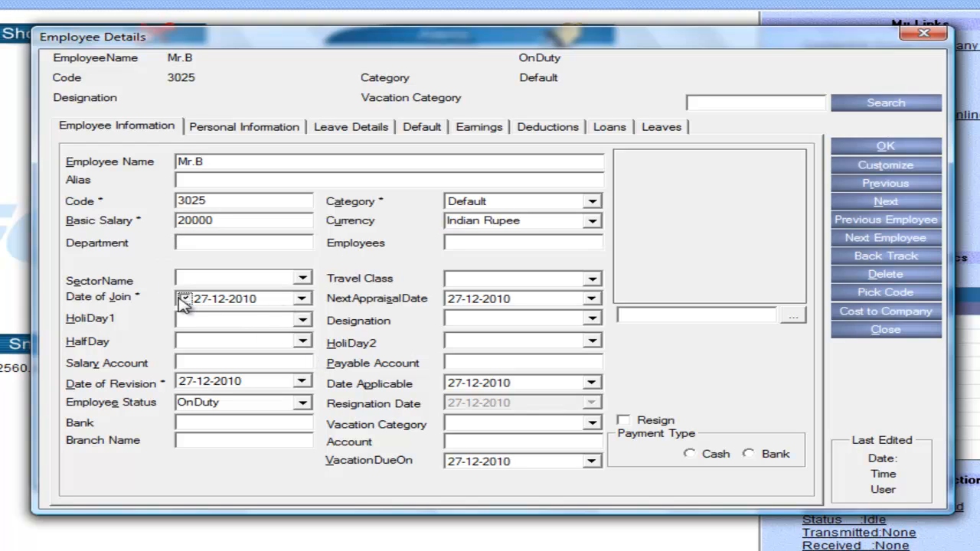
click(245, 300)
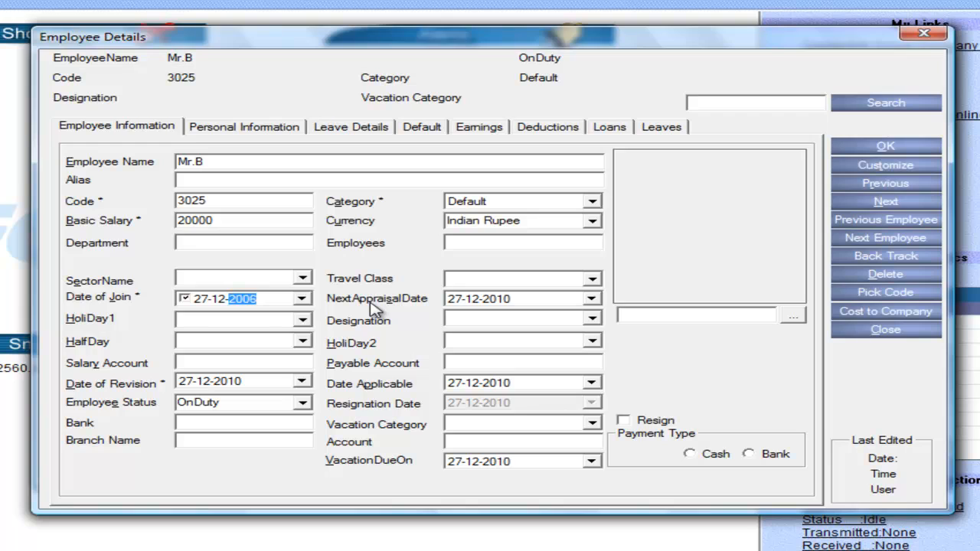
key(Tab)
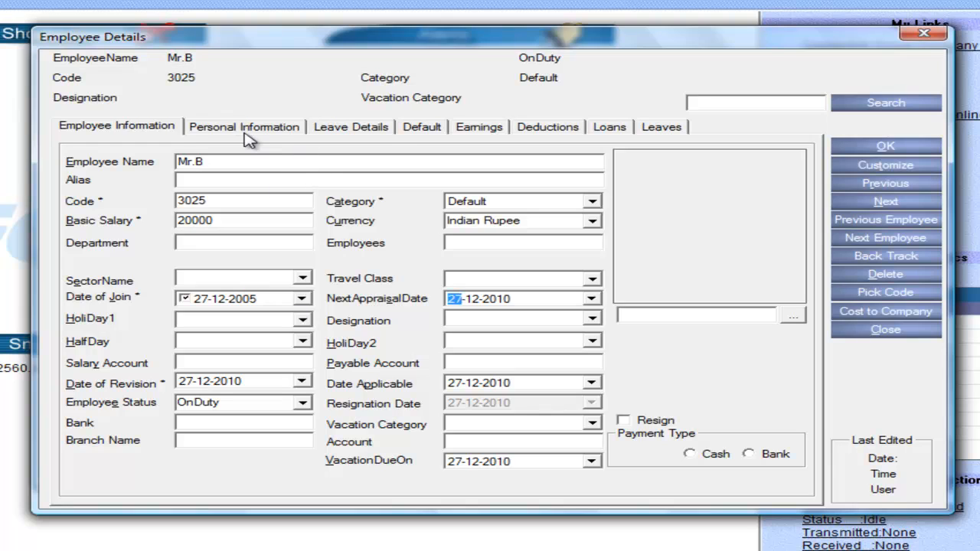
Enter the second employee's TA earning, leaving HRA and DA blank
click(474, 134)
click(350, 200)
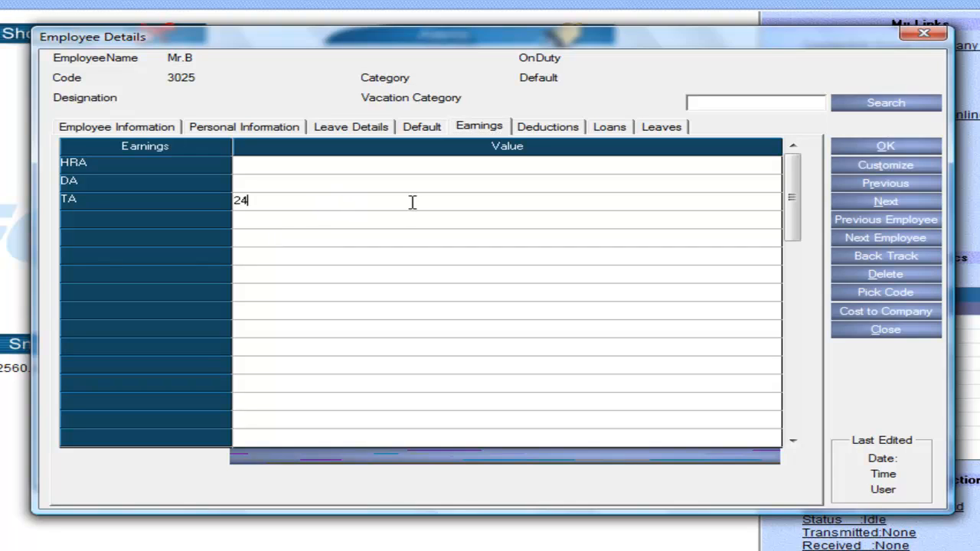
key(Return)
Set the second employee's P.Tax deduction to 150, leaving PF and ESI blank
click(548, 126)
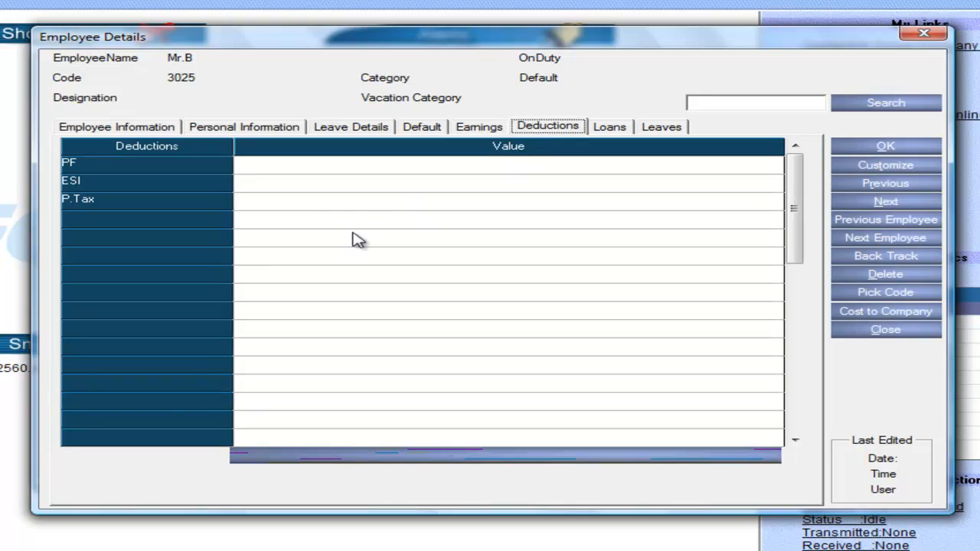
click(449, 201)
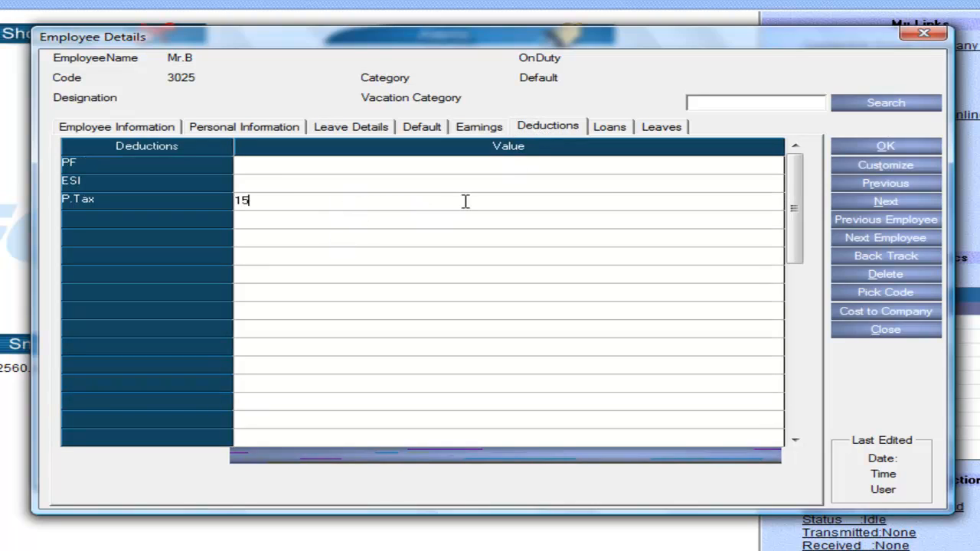
text(150)
key(Return)
Set the second employee's leaves entitled to 6 for Casual and 15 for Earned, and save the record
click(662, 127)
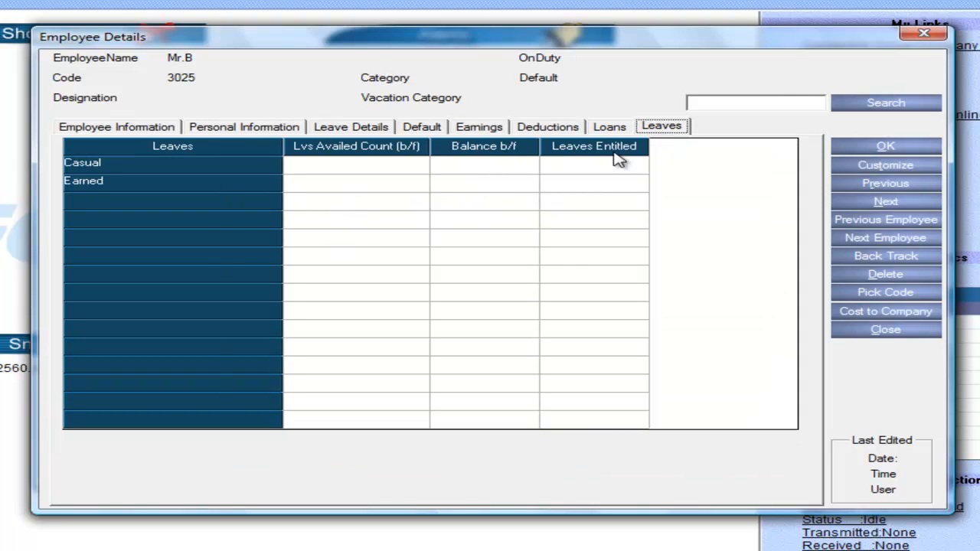
click(616, 165)
text(6)
key(Return)
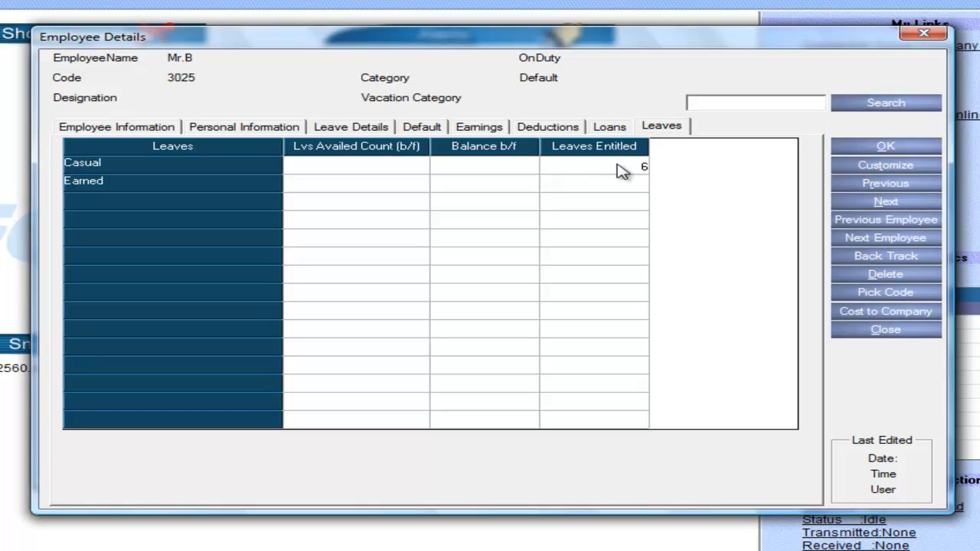
key(Return)
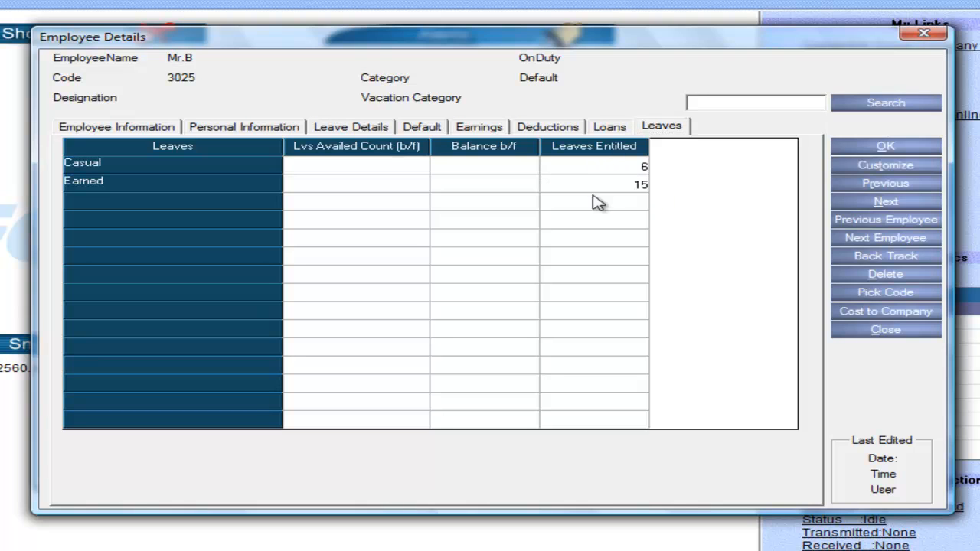
click(857, 147)
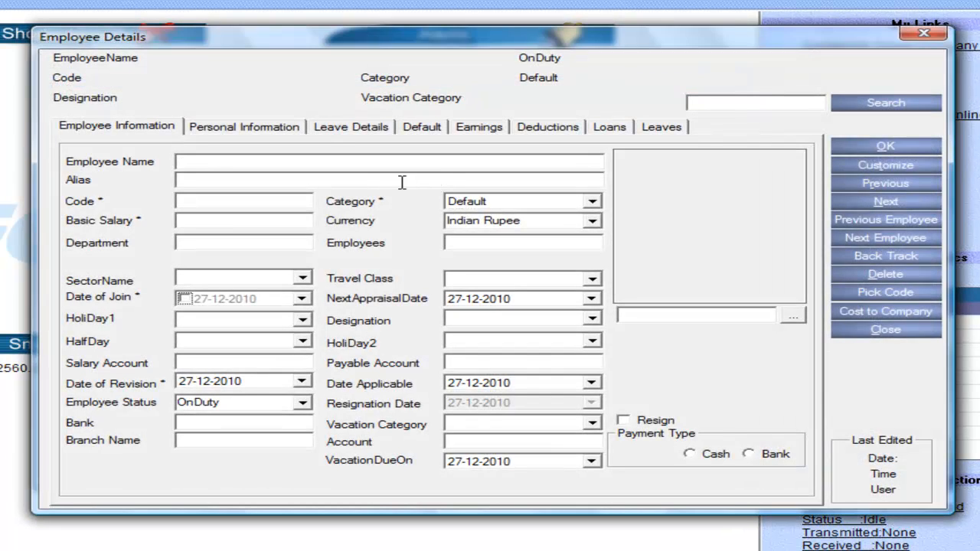
Enter the third employee's name and employee code in a new record, keeping the Default category
click(358, 163)
text(Mr.C)
key(Tab)
key(Tab)
key(Tab)
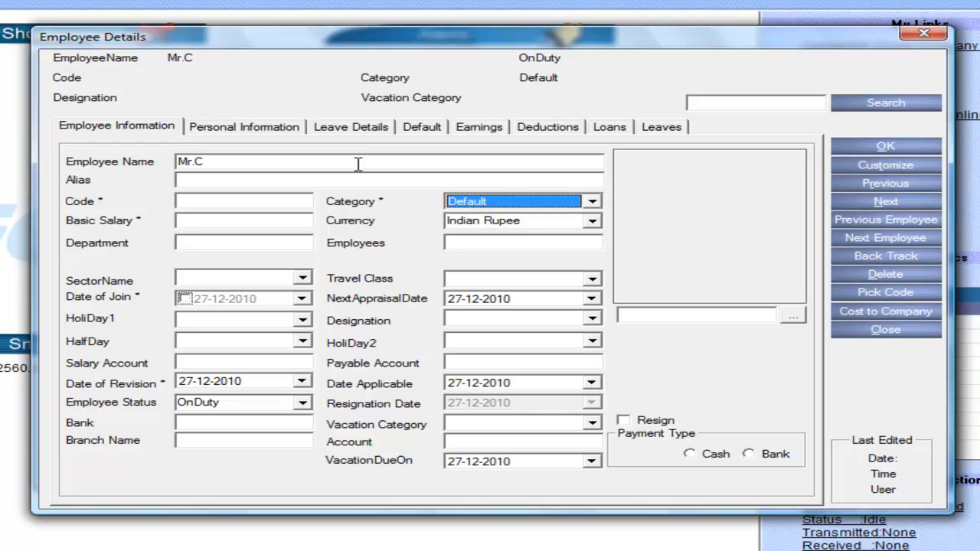
click(191, 201)
text(3)
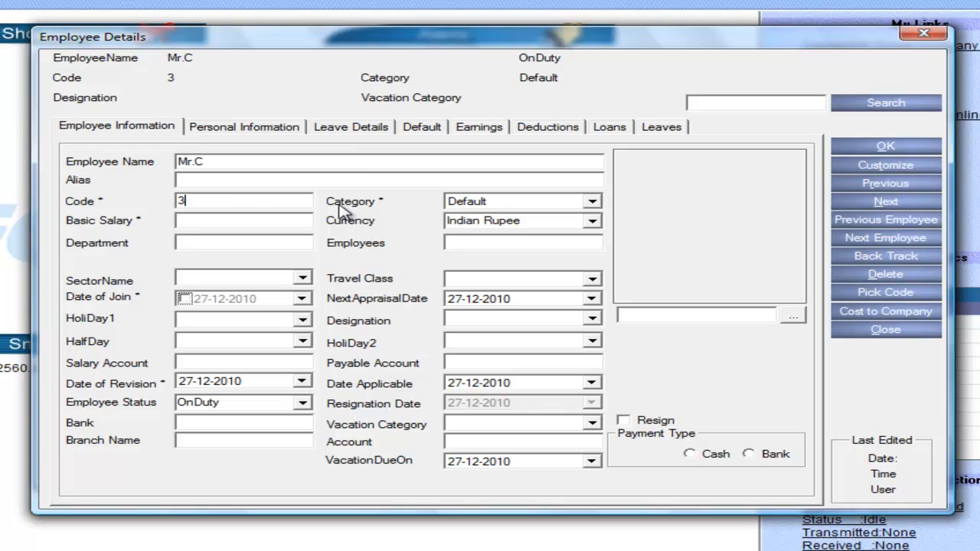
text(026)
Set the third employee's basic salary to 30000 and date of join to 27-12-2006
key(Tab)
key(Tab)
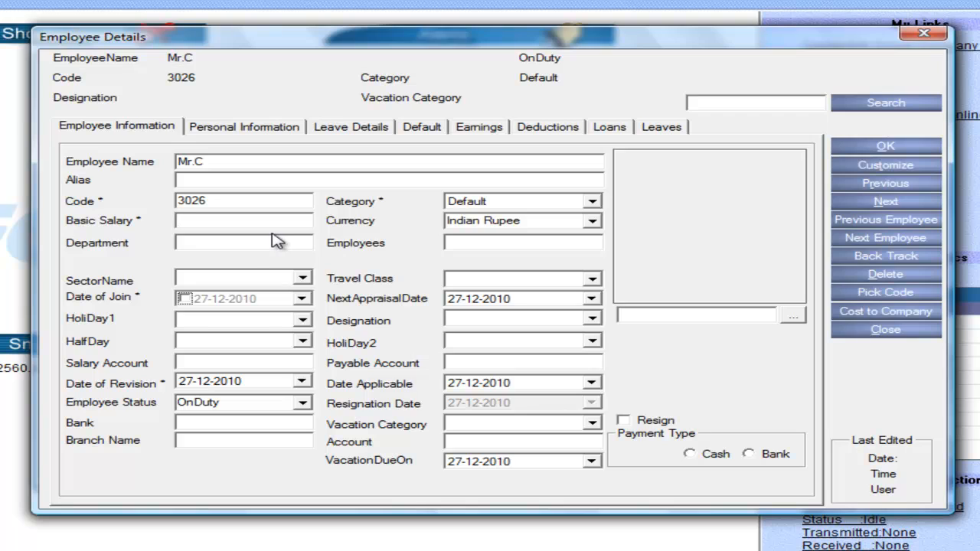
text(30000)
key(Tab)
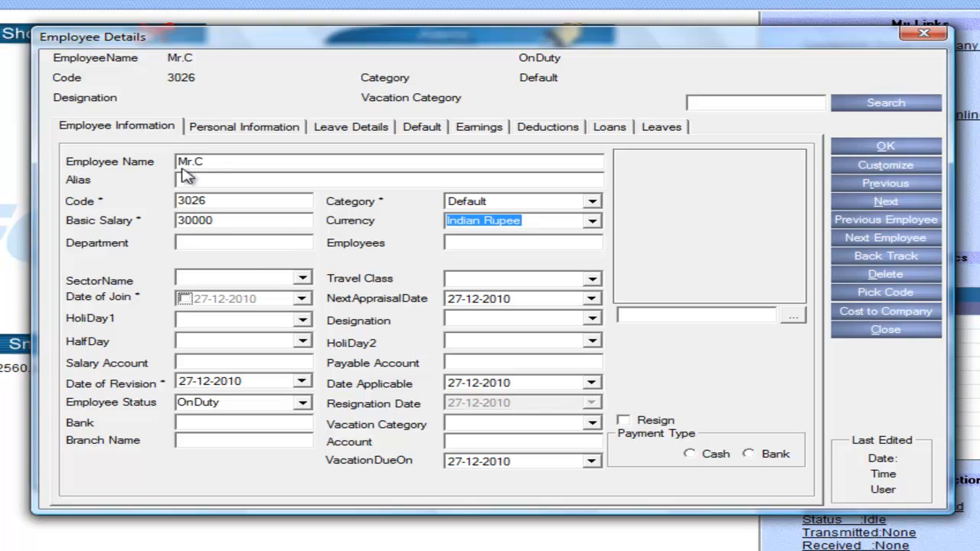
click(242, 299)
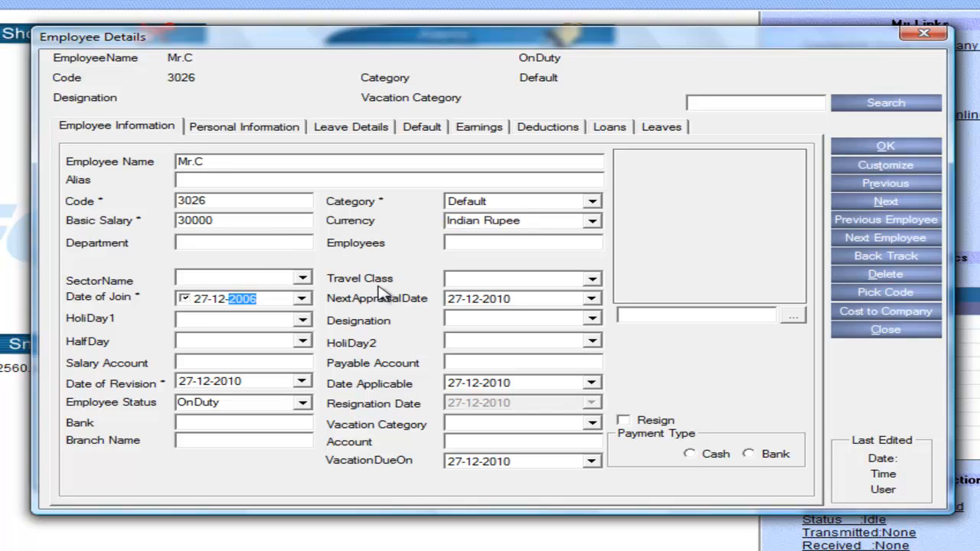
key(Tab)
Set the third employee's TA earning to 2800 and P.Tax deduction to 200, leaving the other earnings and deductions blank
click(480, 127)
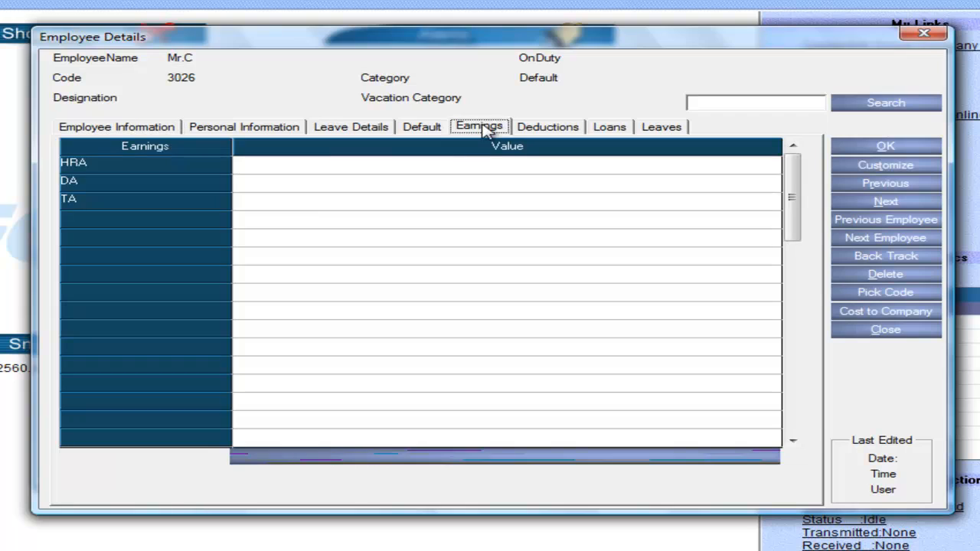
click(317, 201)
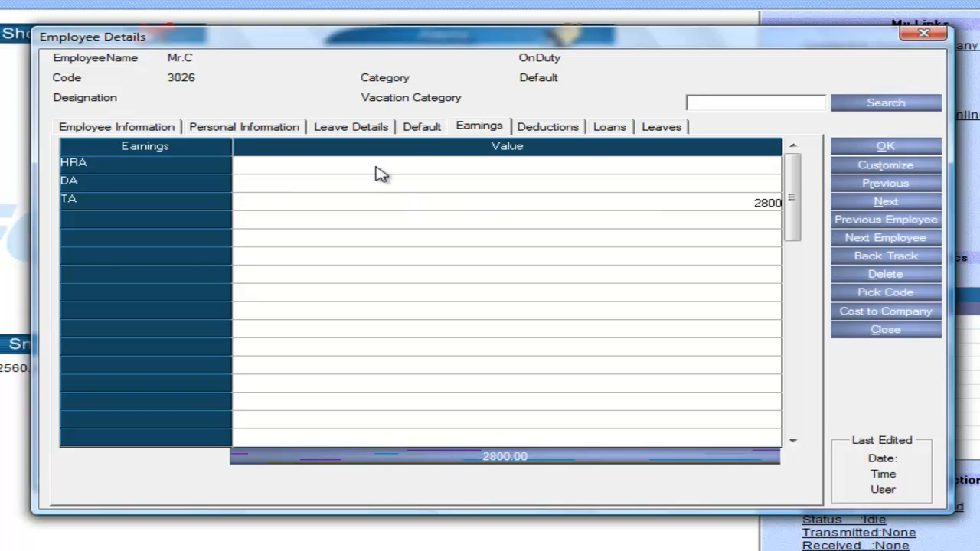
click(549, 127)
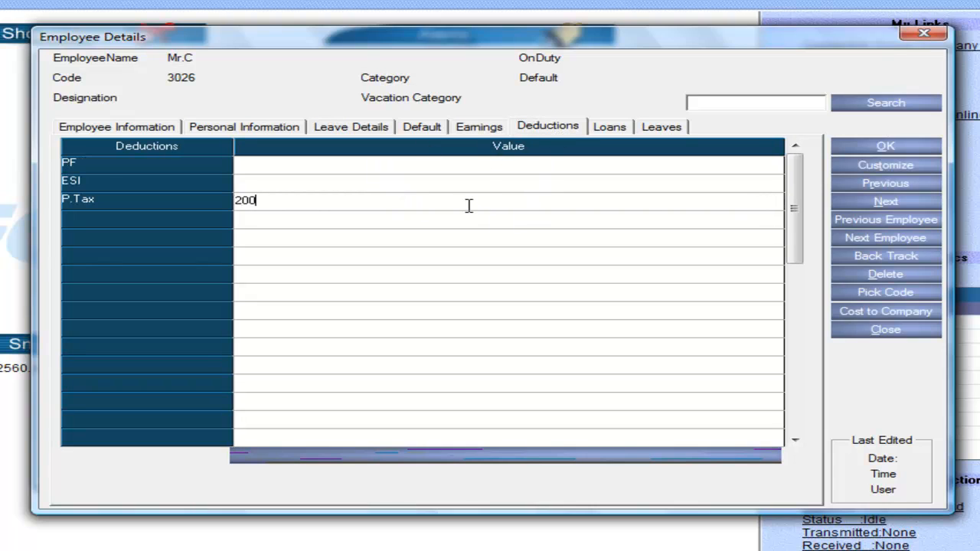
key(Return)
Set the third employee's leaves entitled to 6 for Casual and 15 for Earned, save the record, and leave the employee list
click(665, 128)
click(612, 163)
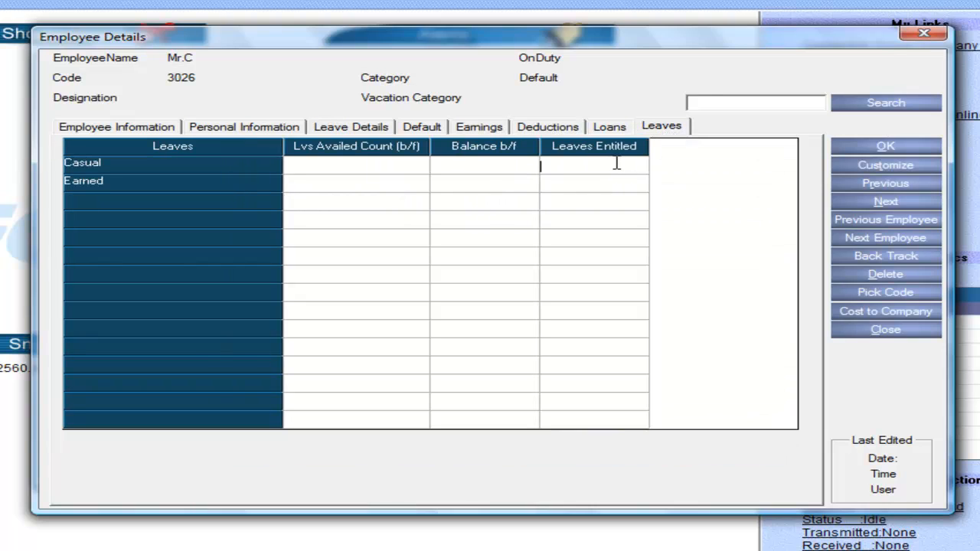
text(6)
click(613, 187)
text(15)
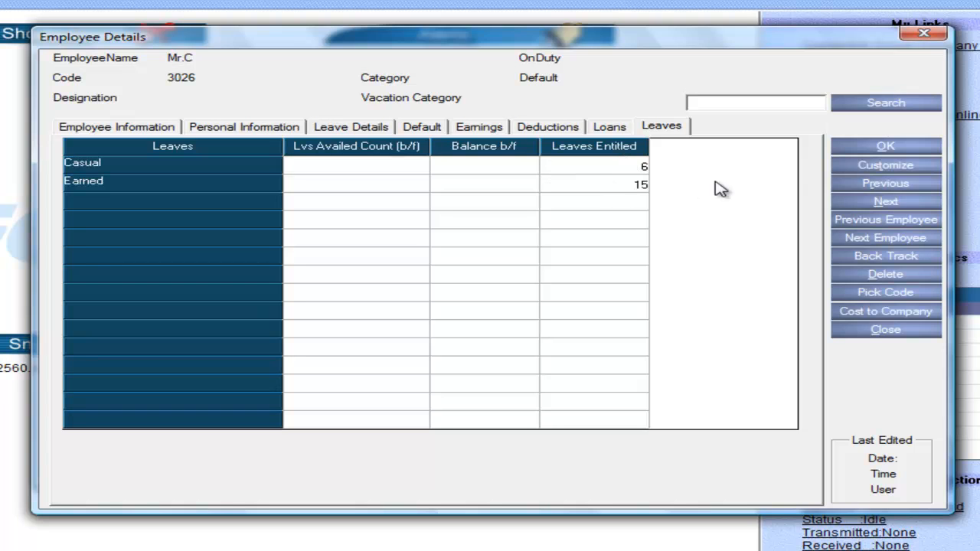
click(913, 147)
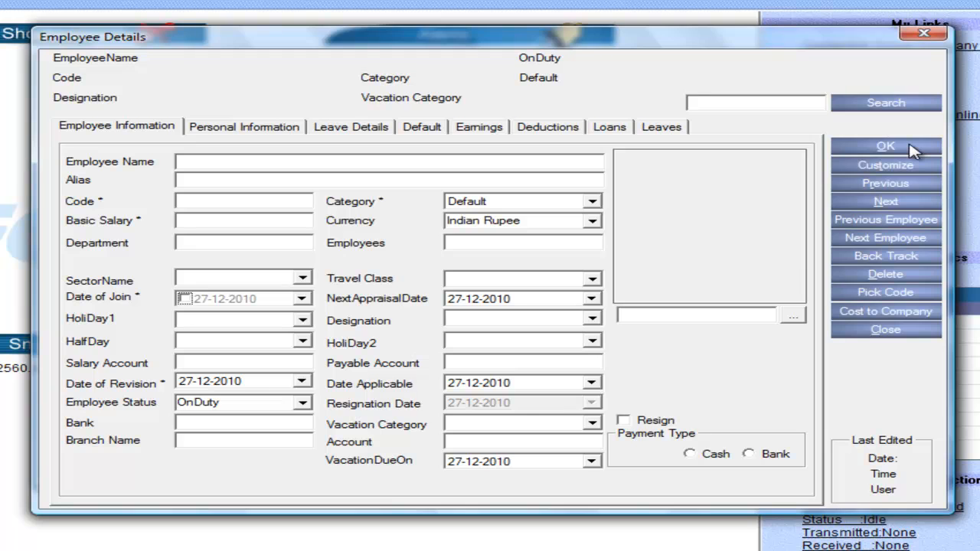
click(845, 332)
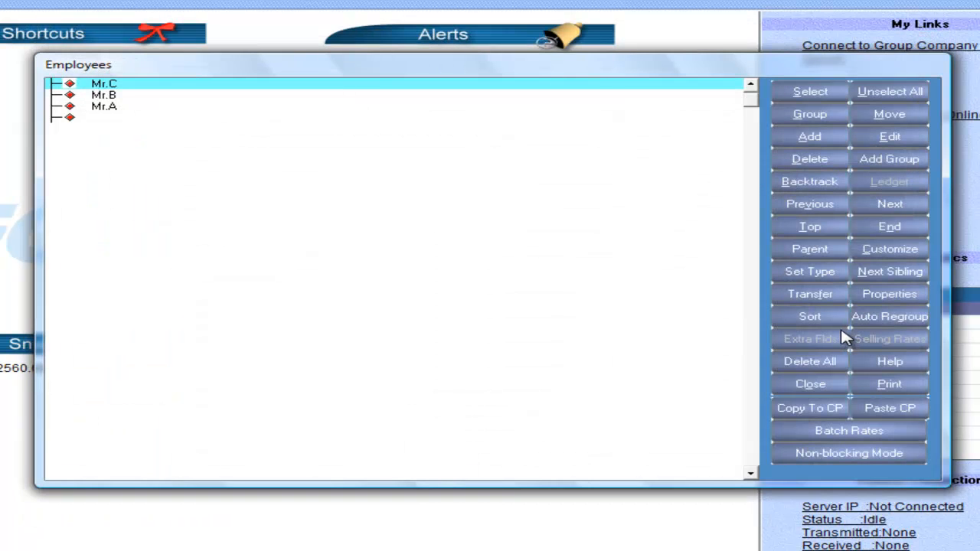
key(Escape)
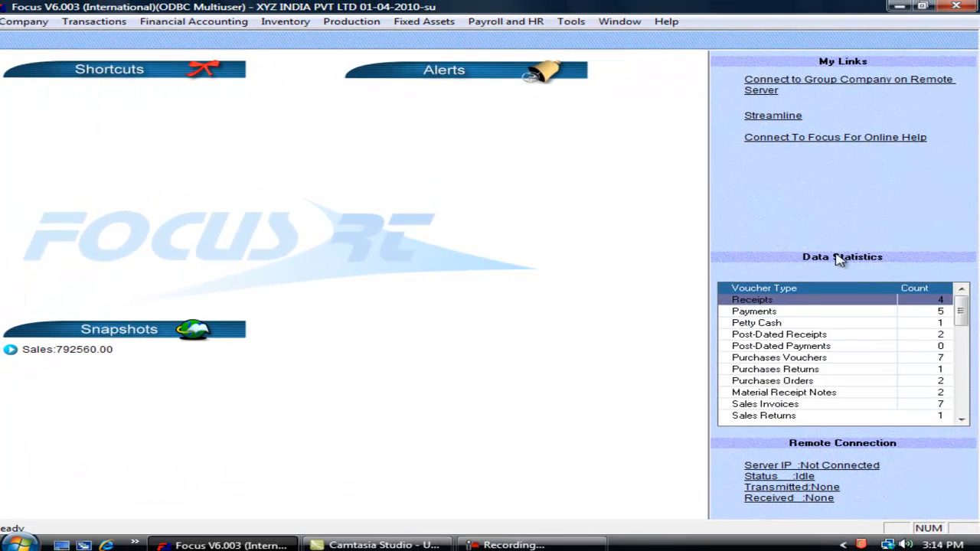
Open the payroll date setting and enter 30-04-2010 as the payroll date
click(519, 29)
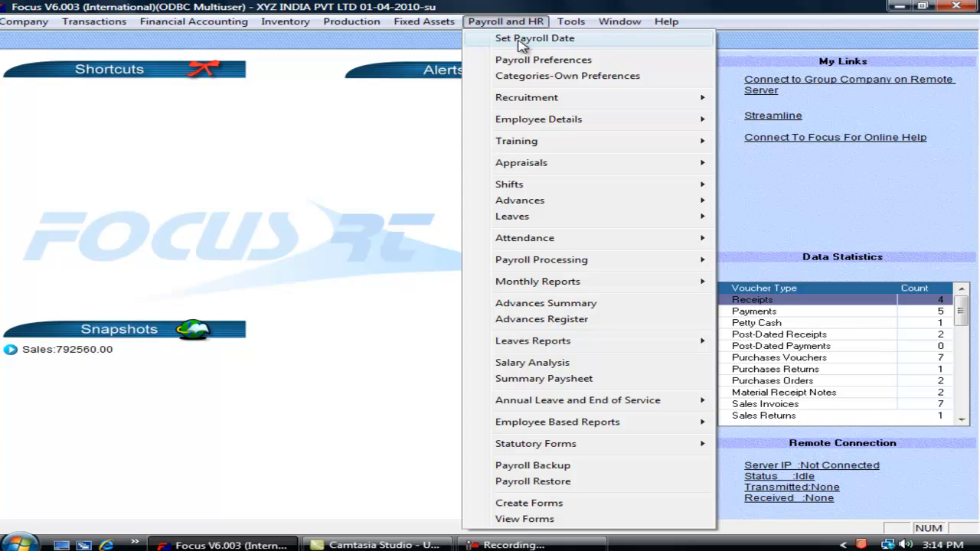
click(520, 40)
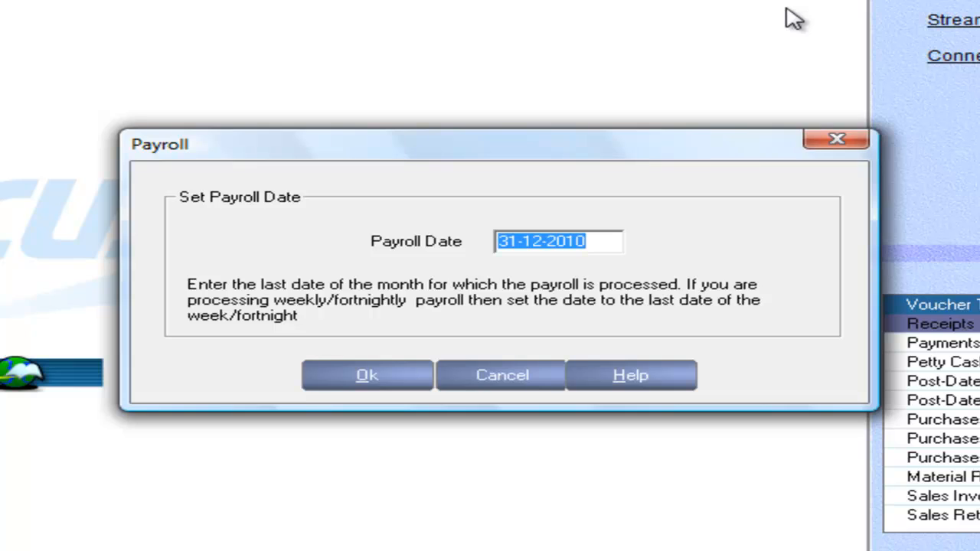
text(30-0)
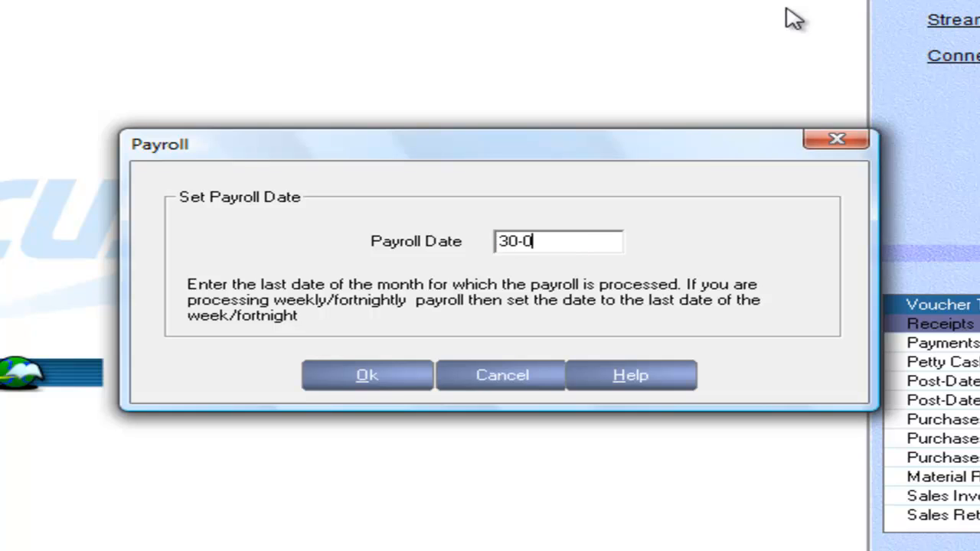
text(4-2010)
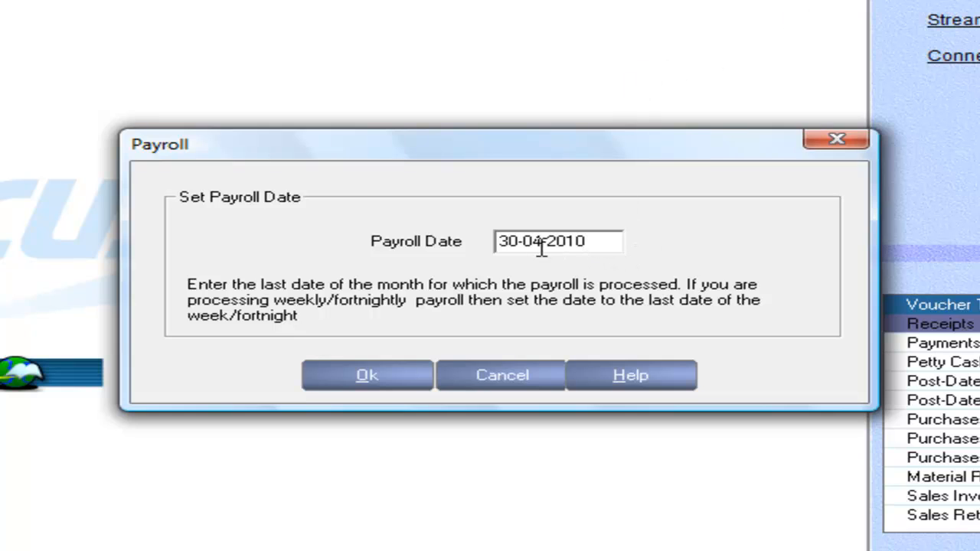
drag(599, 245, 452, 247)
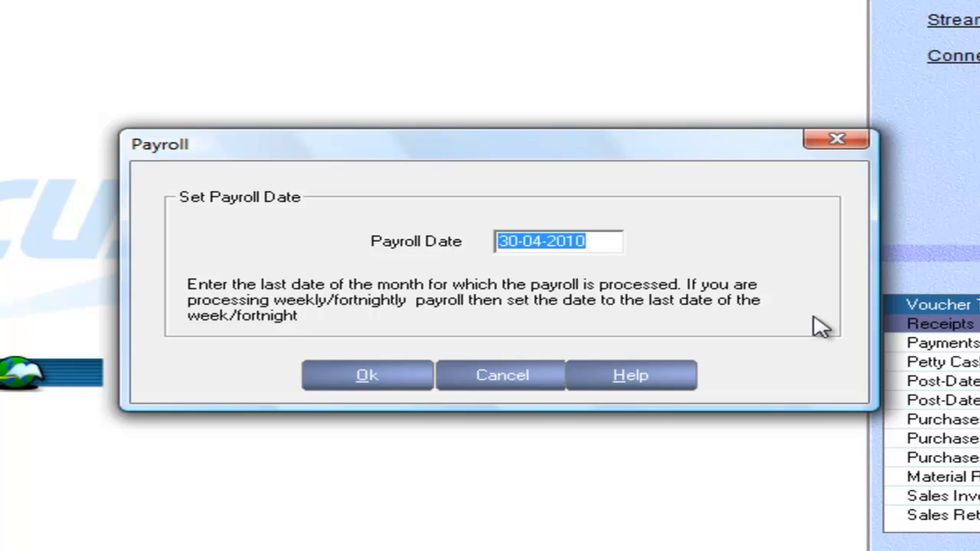
text(31)
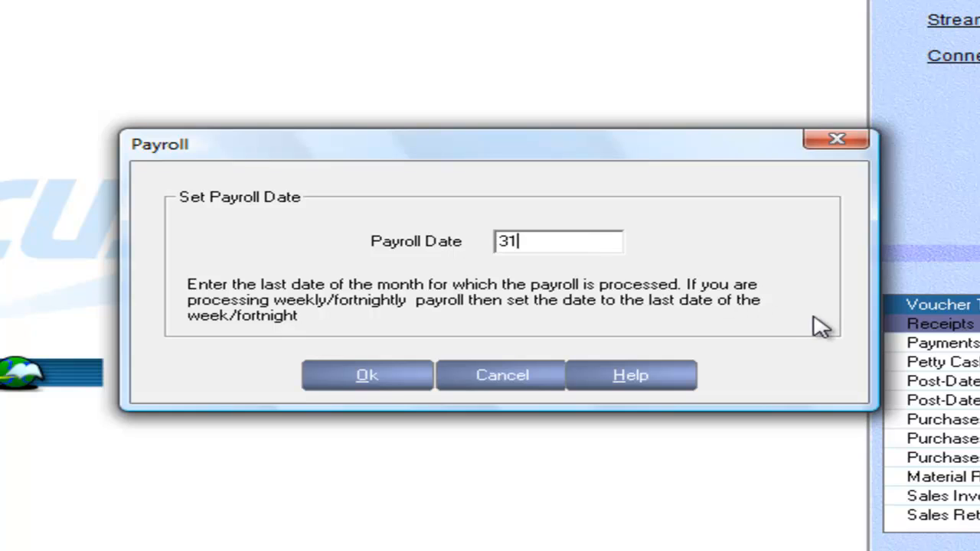
text(-05)
key(BackSpace)
key(BackSpace)
key(BackSpace)
key(BackSpace)
key(BackSpace)
Set the payroll date to 30-04-2010 and confirm it
text(30-04-2010)
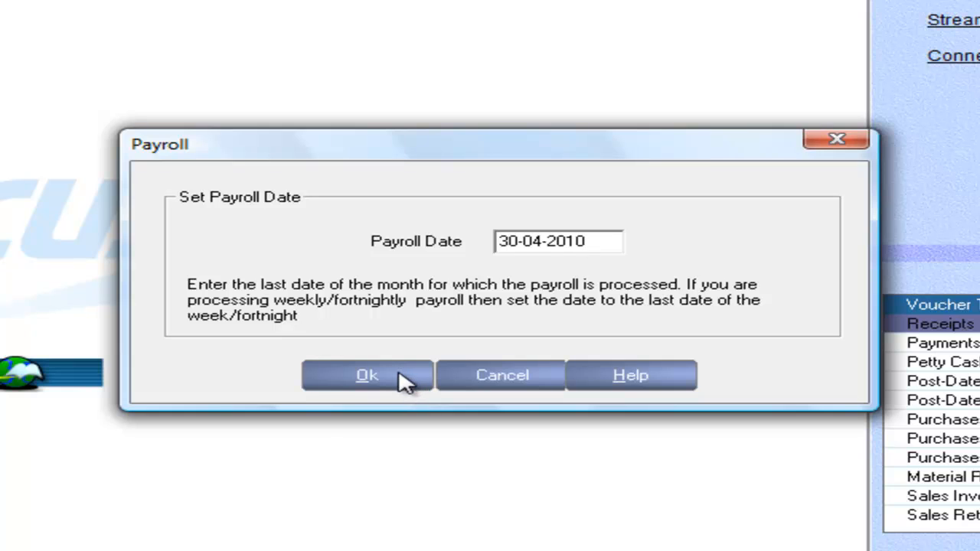
drag(594, 242, 490, 244)
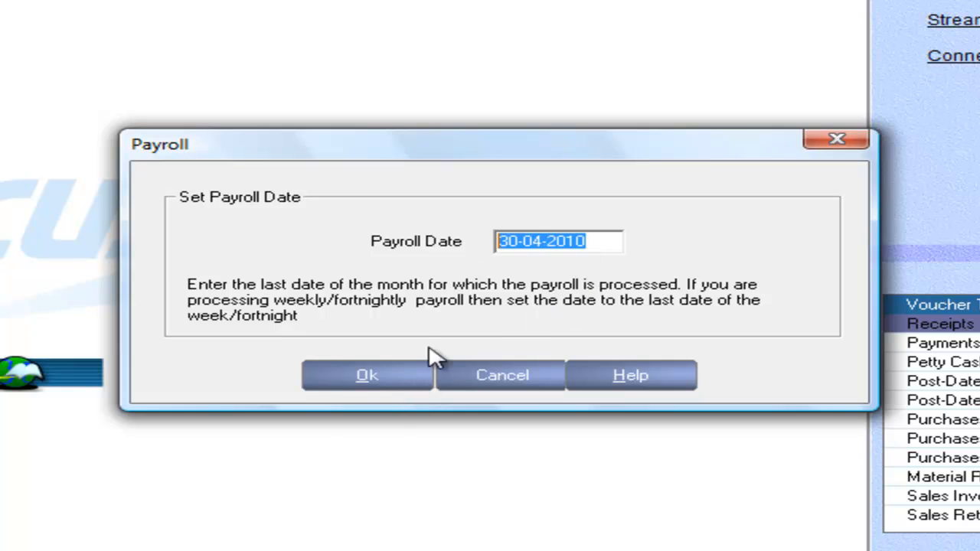
click(374, 375)
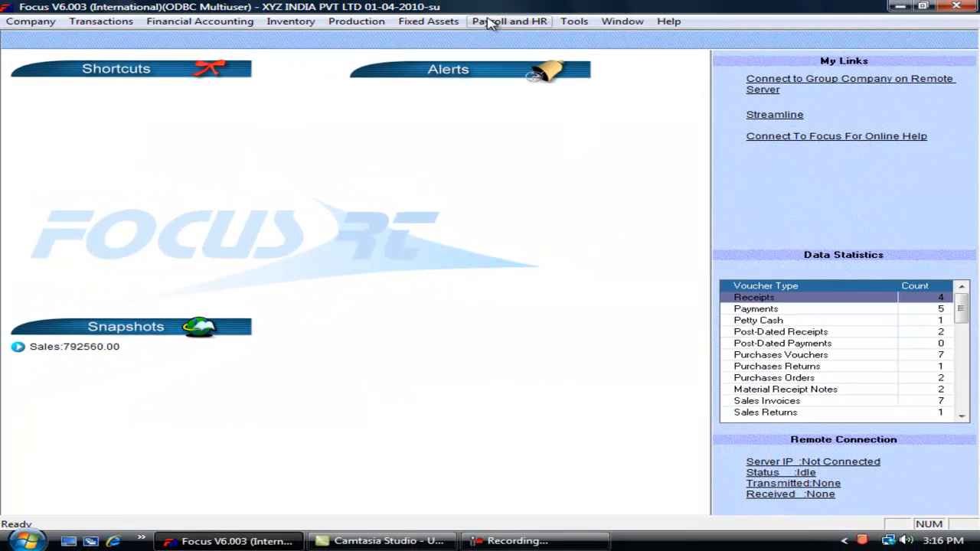
click(490, 23)
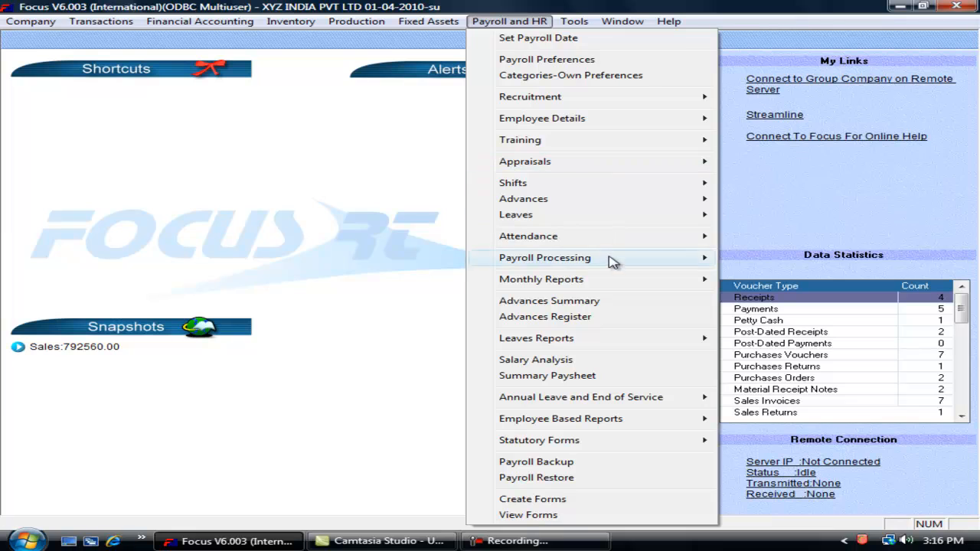
mouse_move(623, 243)
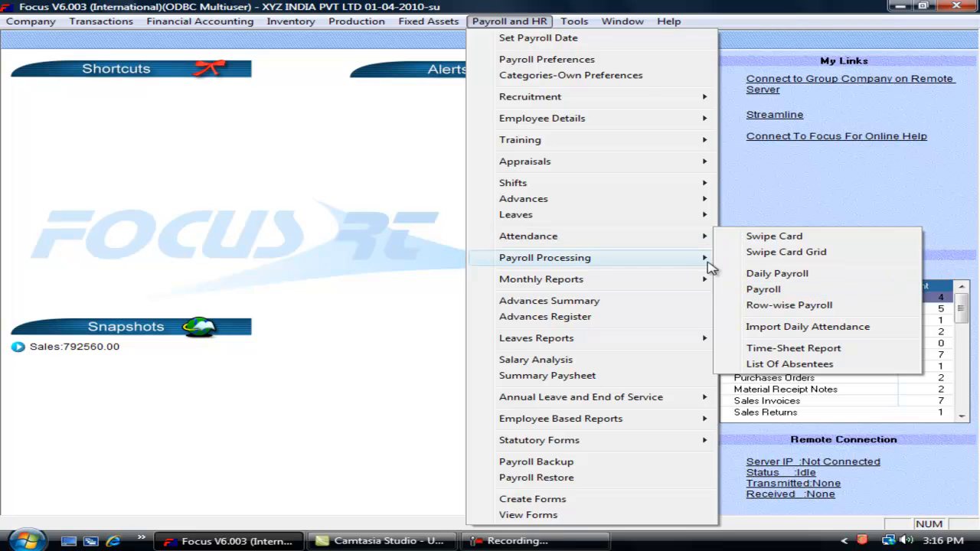
mouse_move(704, 264)
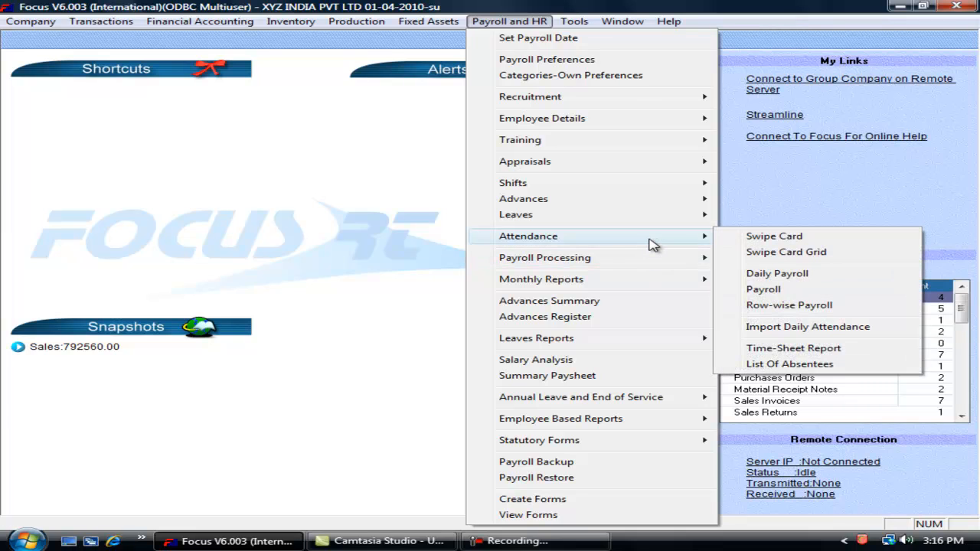
click(793, 278)
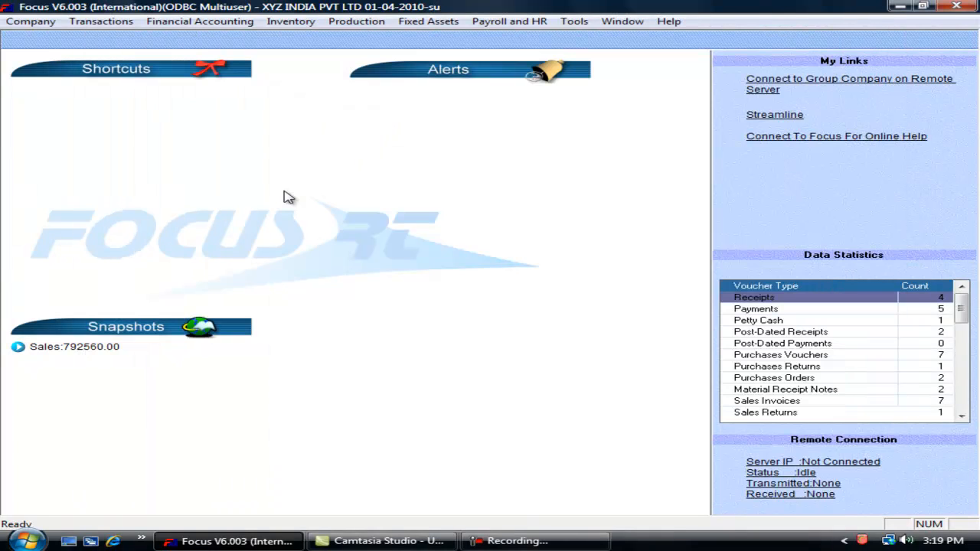
Check the Daily Entries settings in the payroll preferences and accept them
click(490, 23)
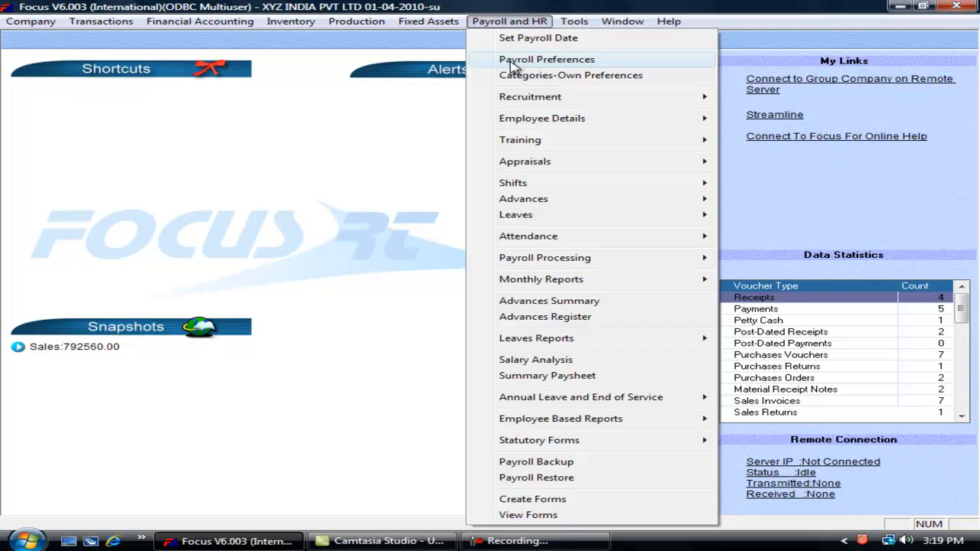
click(511, 62)
click(305, 95)
click(234, 92)
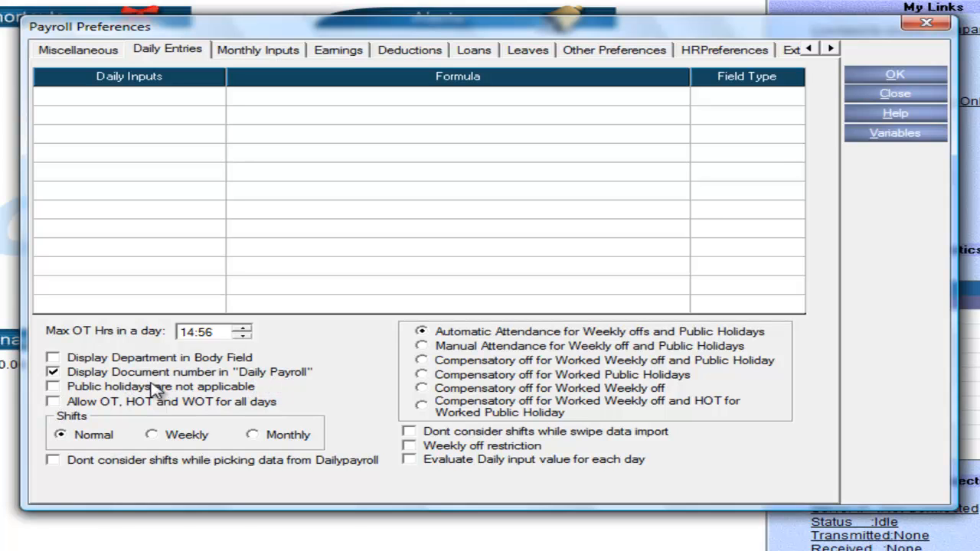
click(901, 75)
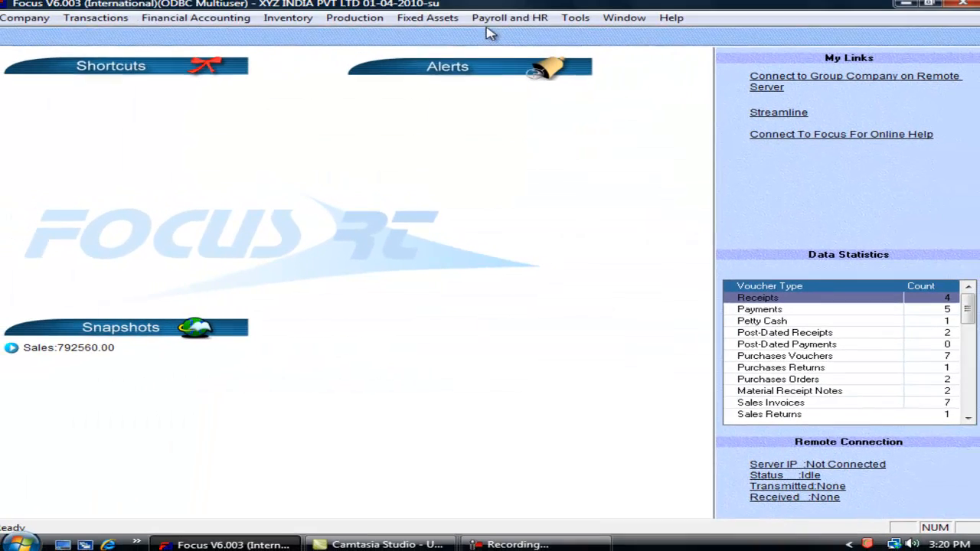
Open the daily payroll attendance entry and set the first listed employee's status to Present
click(509, 17)
mouse_move(556, 246)
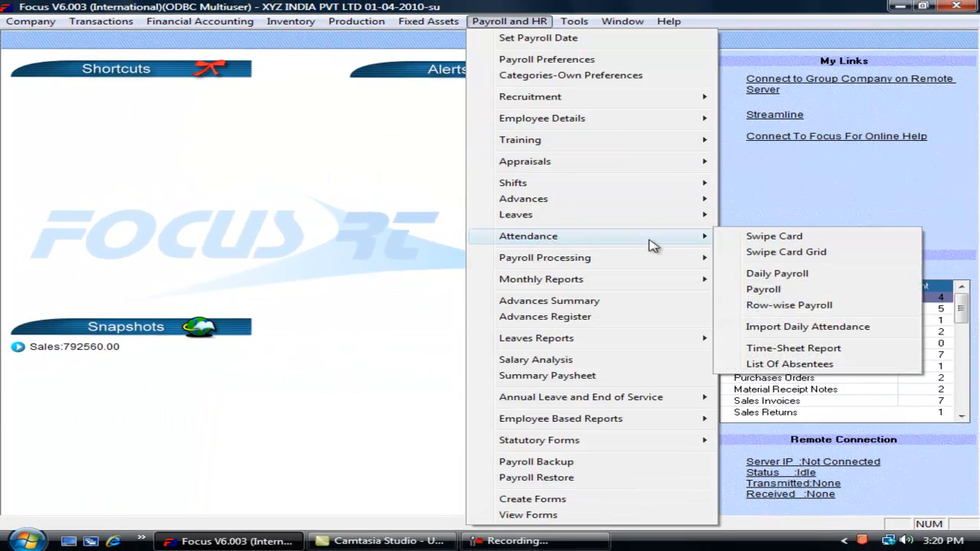
click(769, 274)
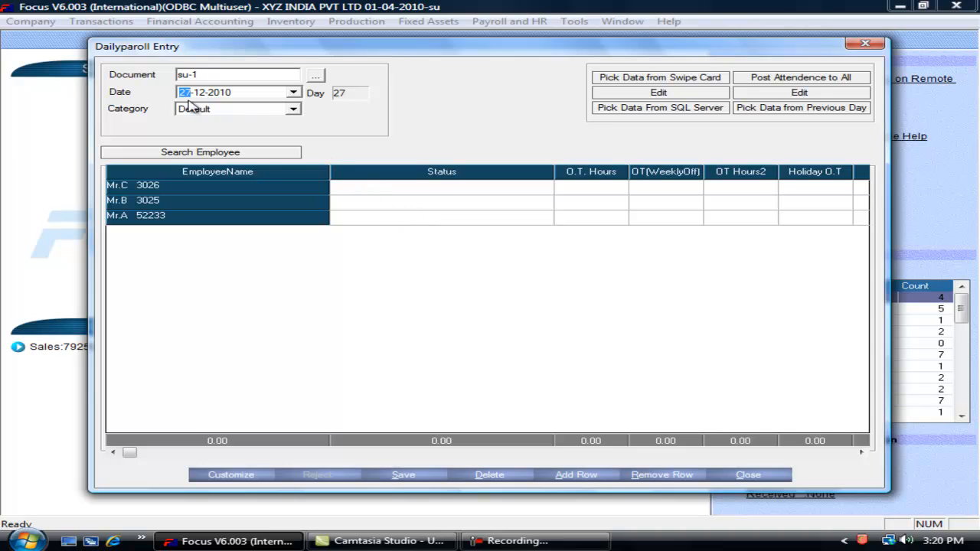
click(411, 189)
click(542, 190)
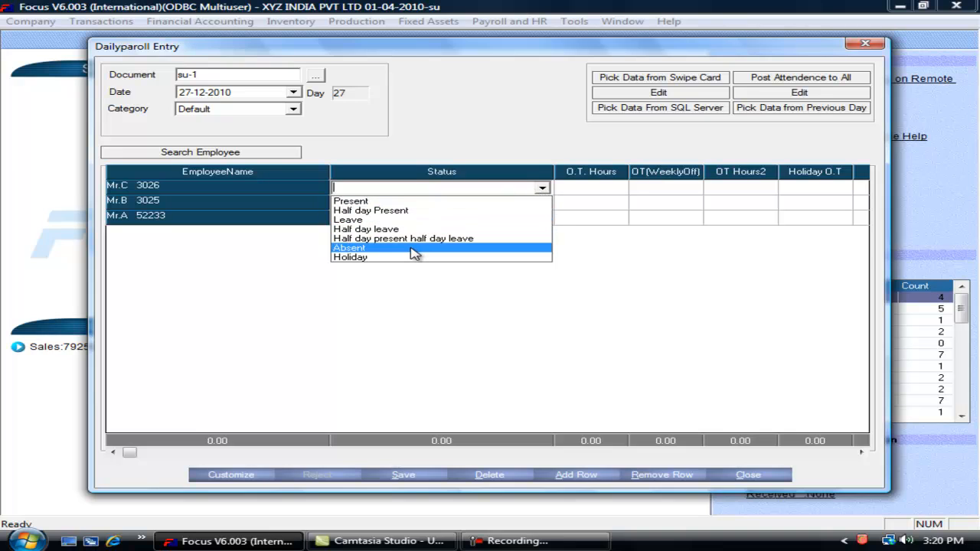
click(394, 201)
Set the status of the second and third listed employees to Present
click(434, 203)
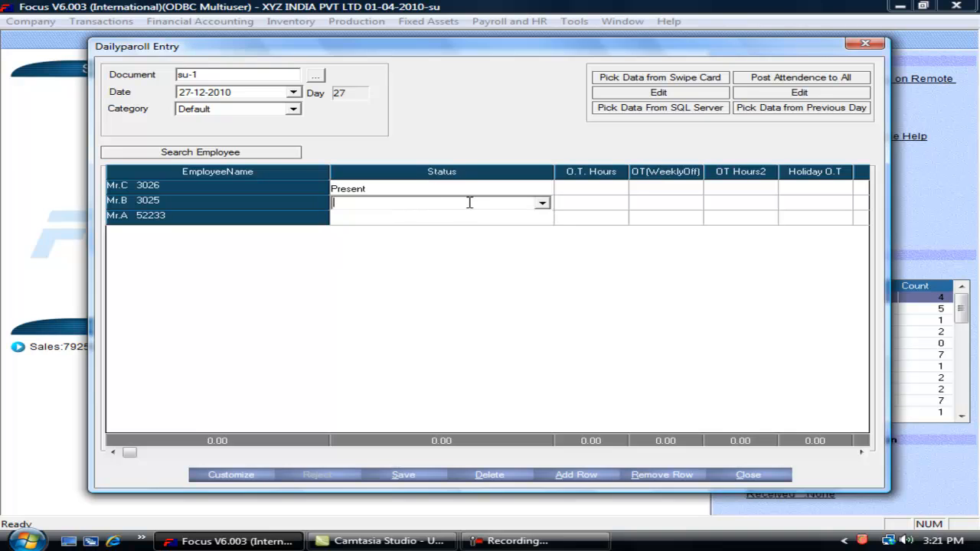
click(542, 203)
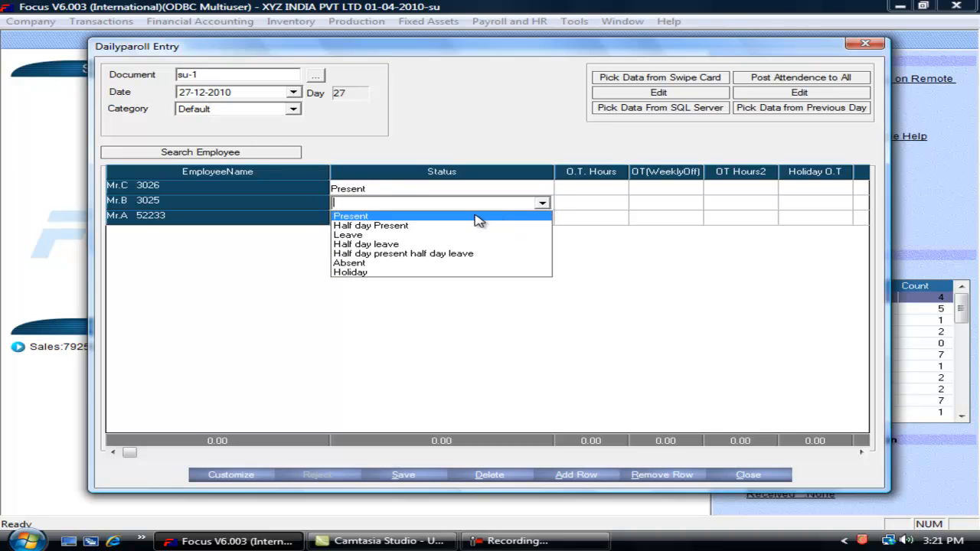
click(429, 214)
click(417, 218)
click(541, 219)
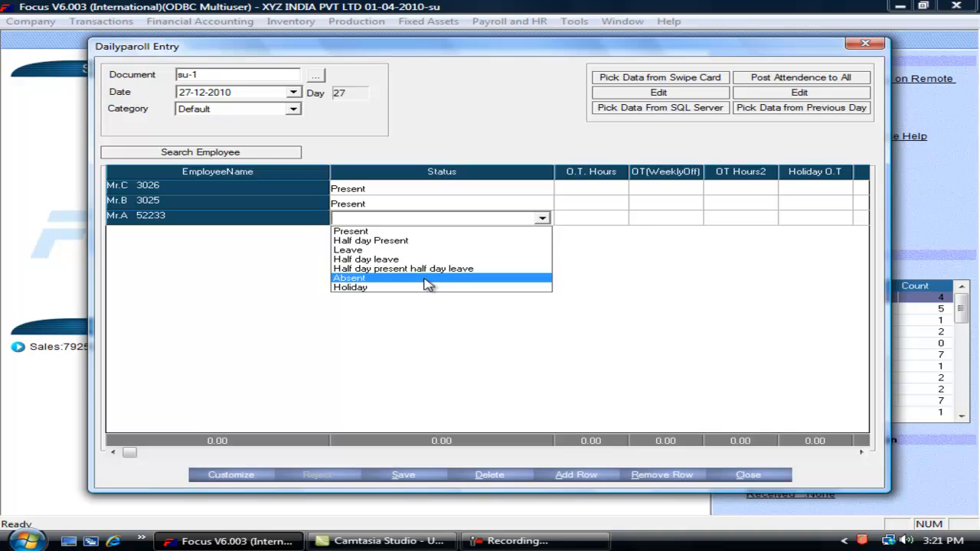
click(436, 232)
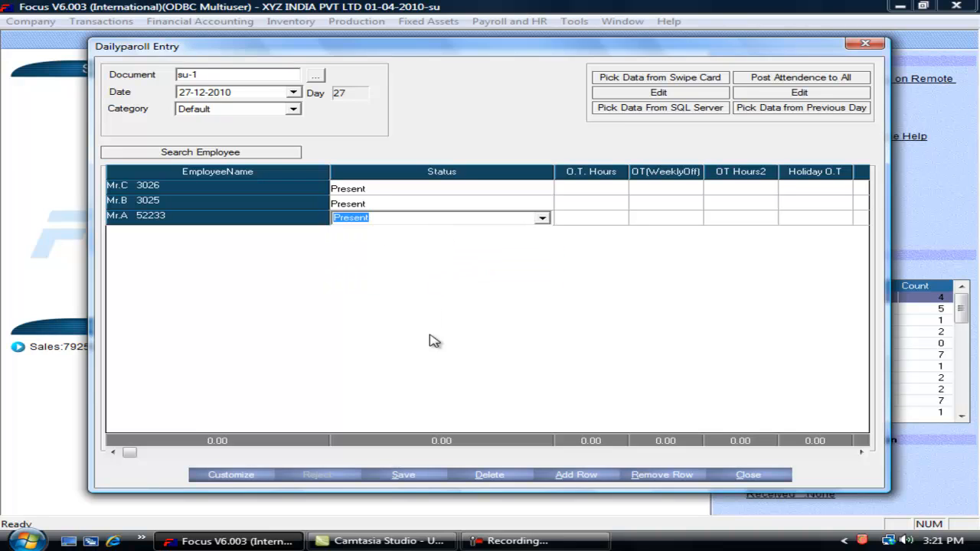
Save the daily attendance and close the daily payroll entry
click(404, 473)
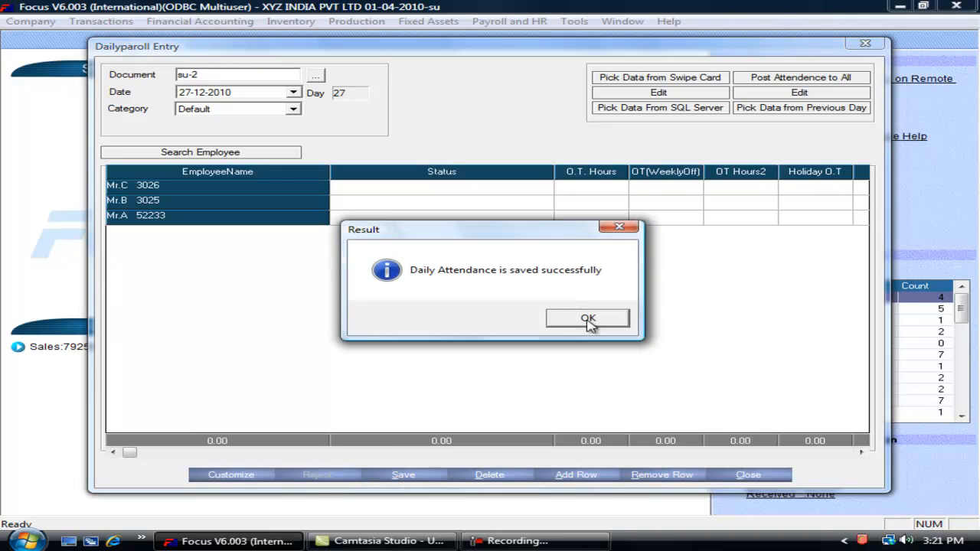
click(588, 320)
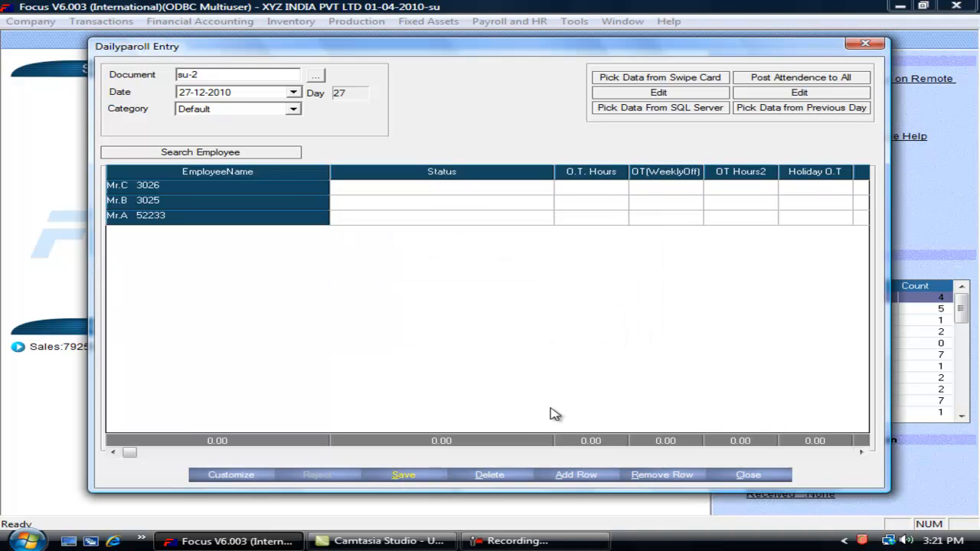
click(748, 476)
Post full attendance to all employees for December-2010, covering all categories
click(496, 23)
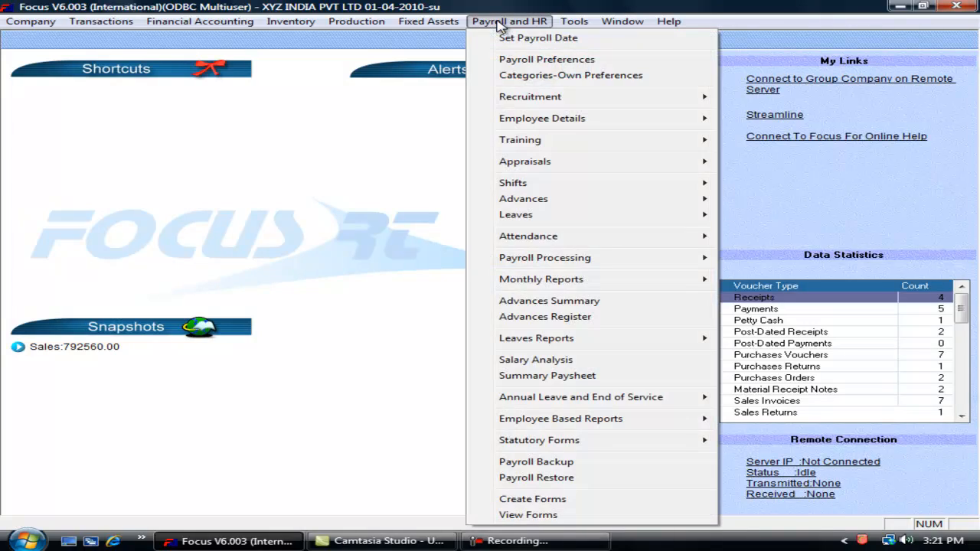
mouse_move(601, 263)
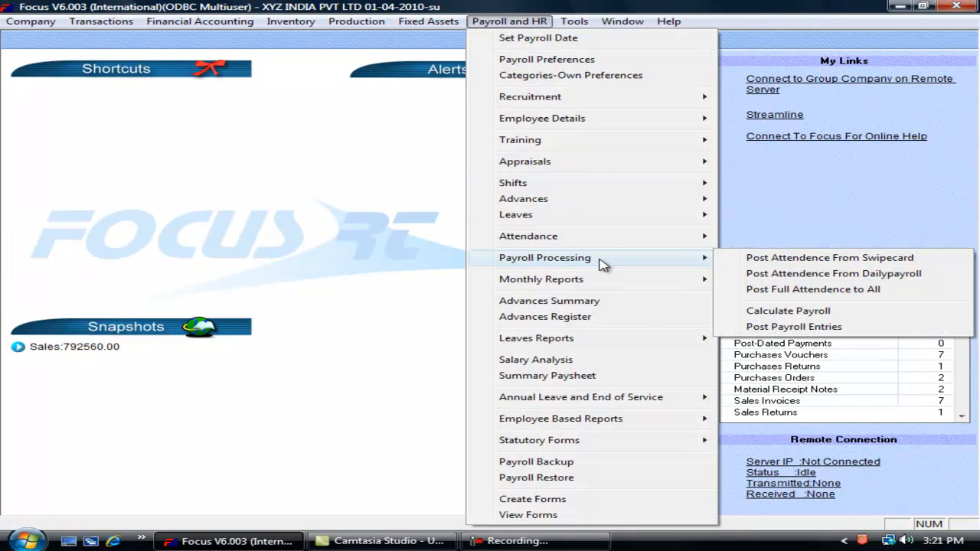
mouse_move(630, 240)
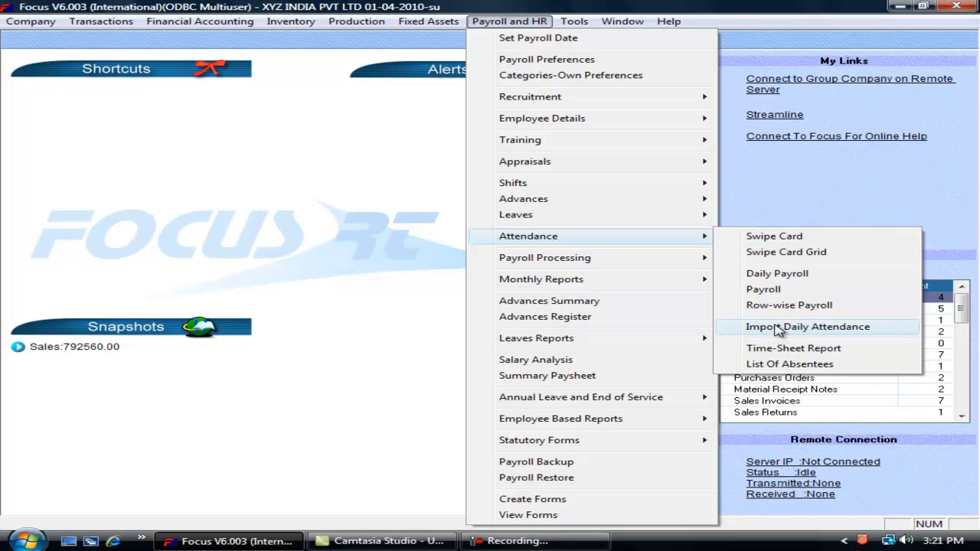
mouse_move(660, 261)
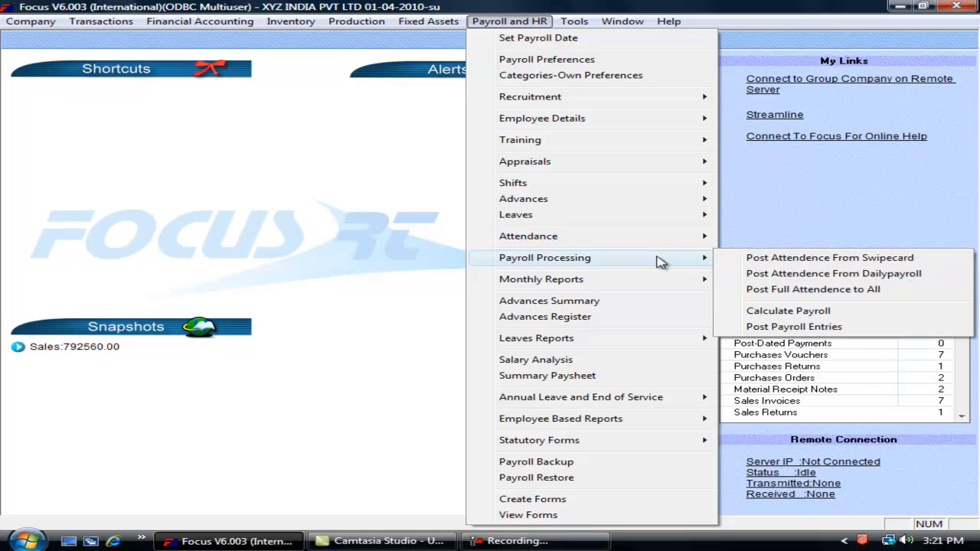
click(796, 297)
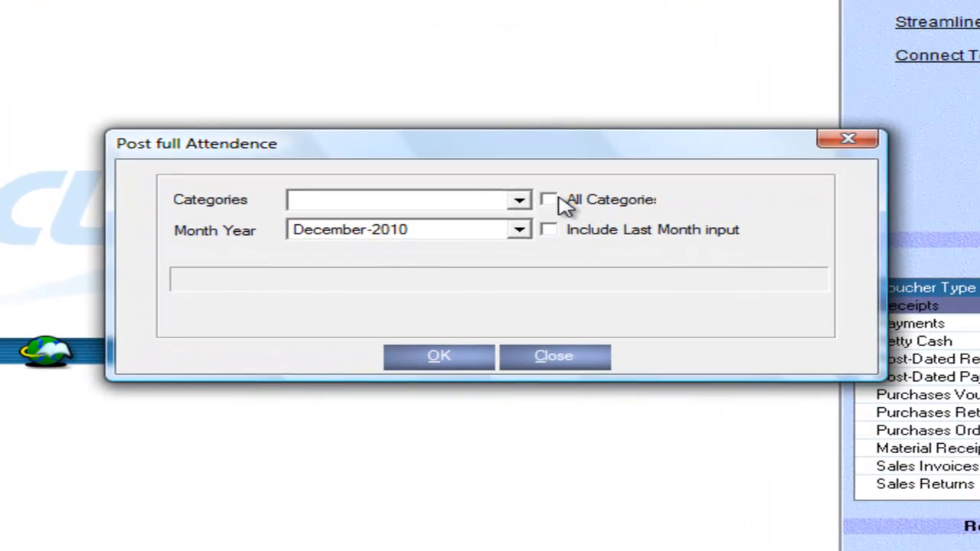
click(561, 203)
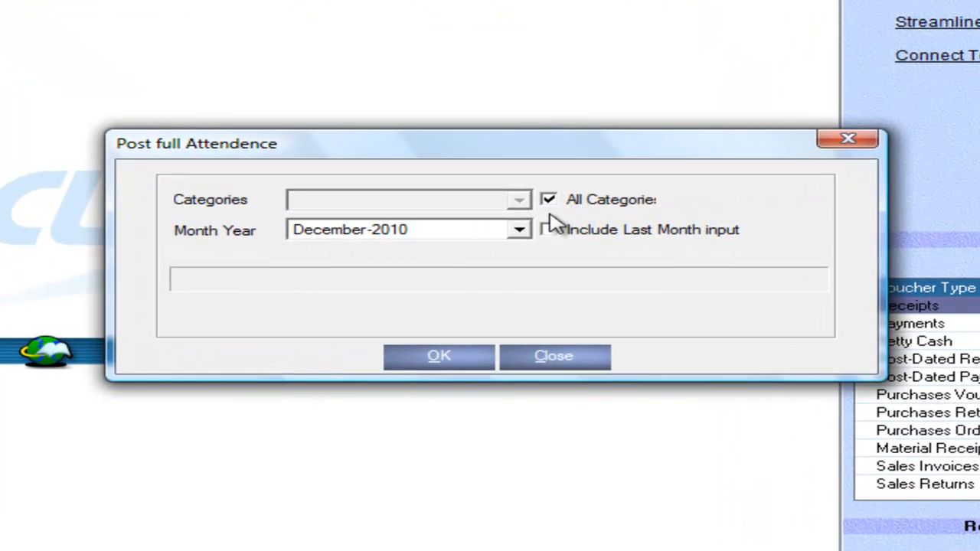
click(440, 357)
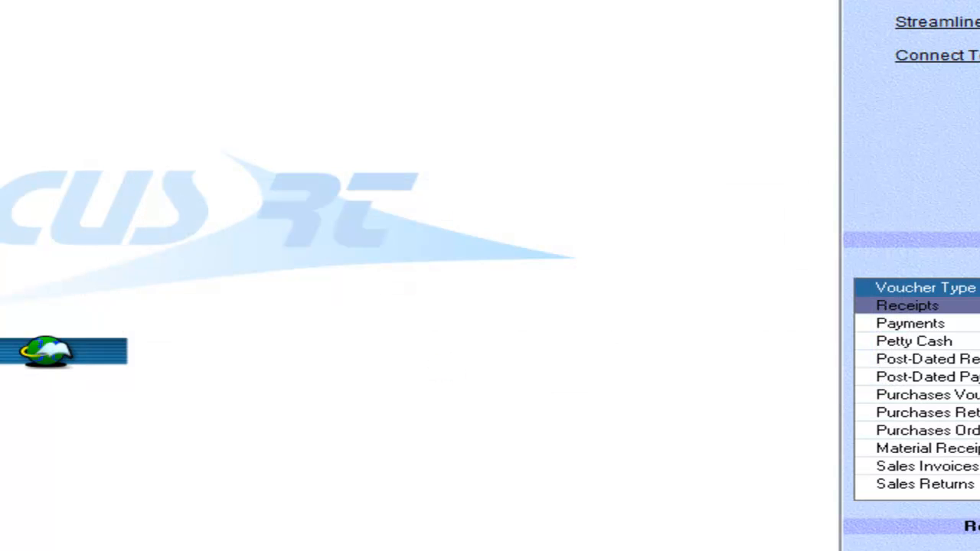
Open the monthly payroll attendance entry and choose the first employee in the suggestion list
click(509, 11)
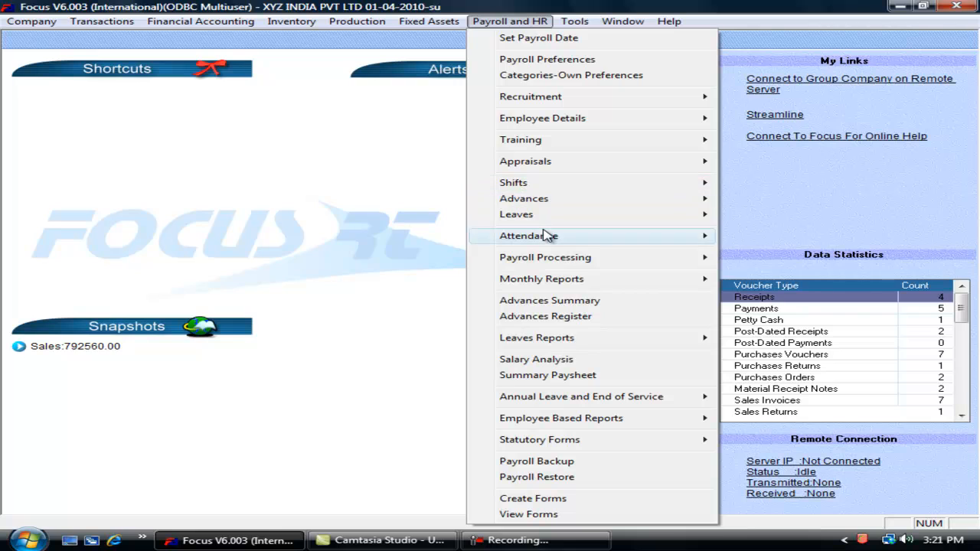
mouse_move(548, 235)
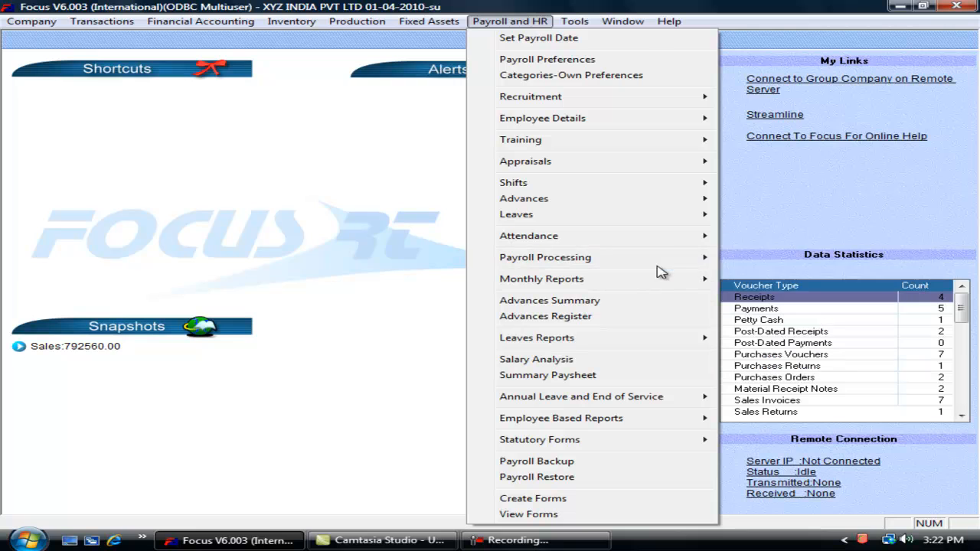
mouse_move(684, 266)
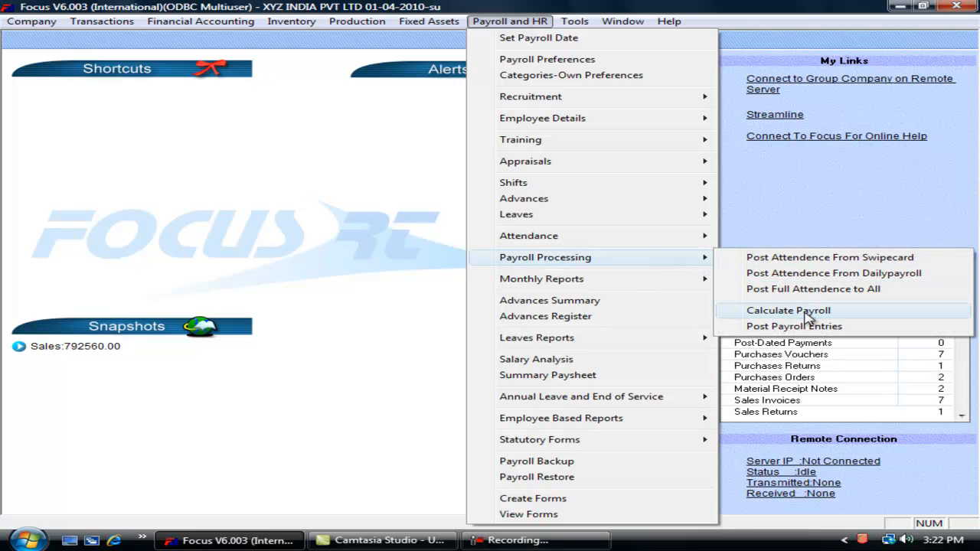
mouse_move(667, 241)
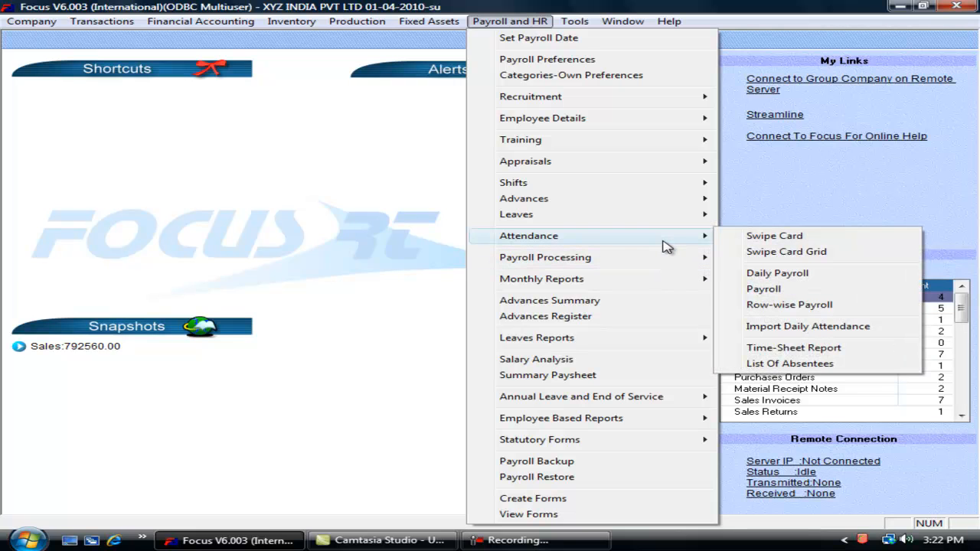
click(794, 292)
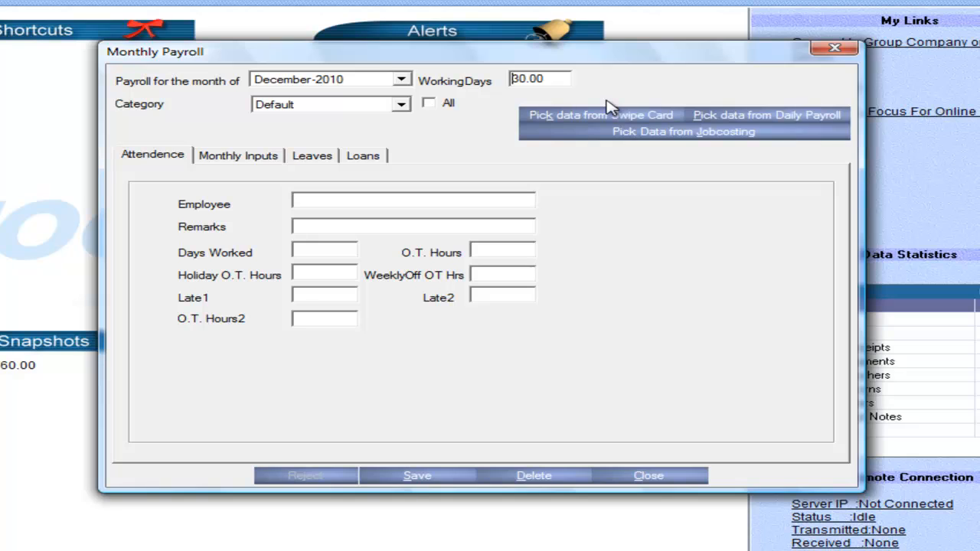
key(Tab)
key(Tab)
click(427, 199)
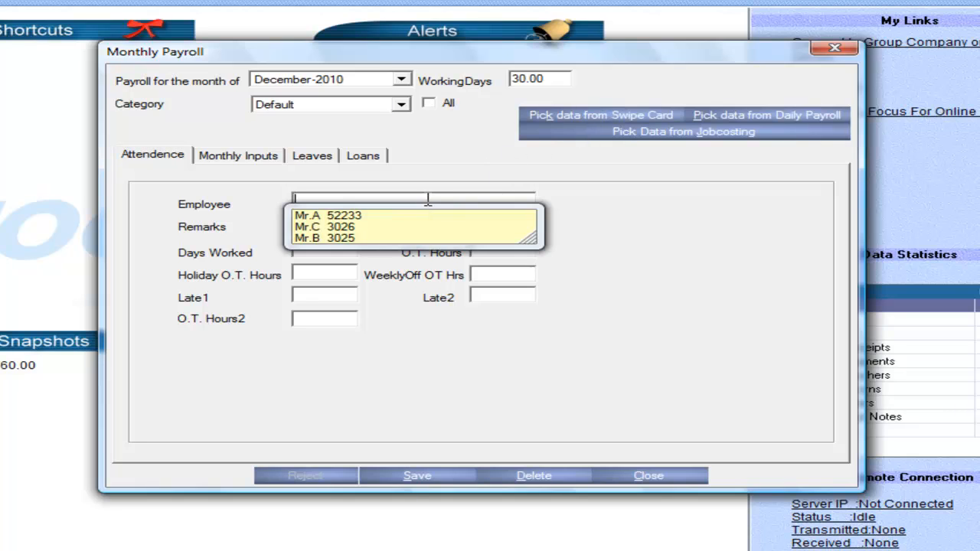
key(Down)
key(Return)
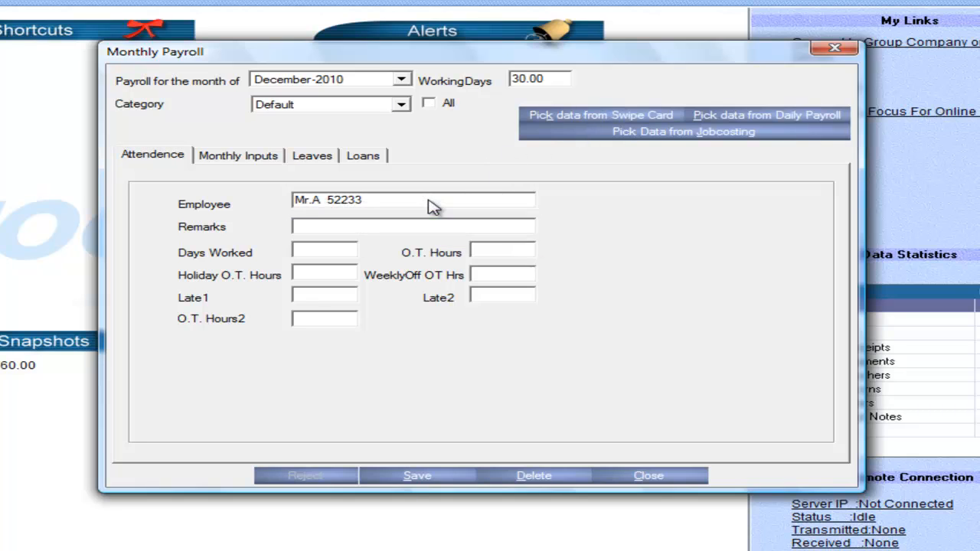
Set the first employee's Days Worked to 29 for December-2010 and save the monthly payroll entry
drag(343, 250, 284, 258)
click(339, 251)
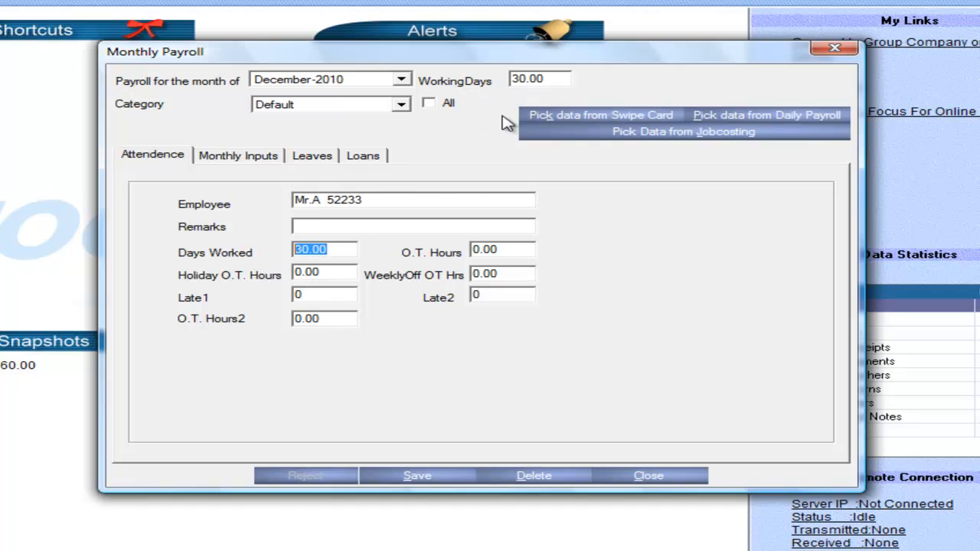
click(335, 250)
drag(335, 250, 276, 248)
text(29)
key(Tab)
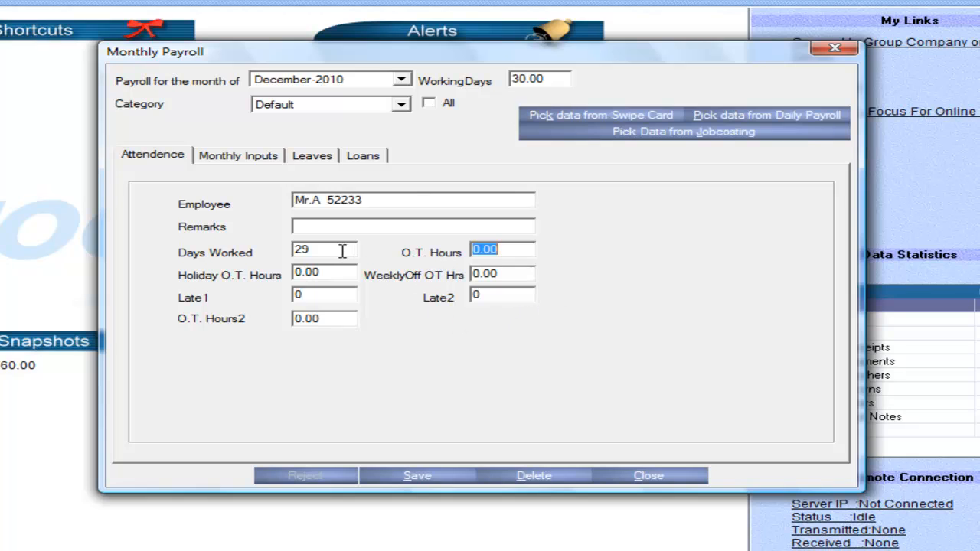
drag(342, 251, 287, 251)
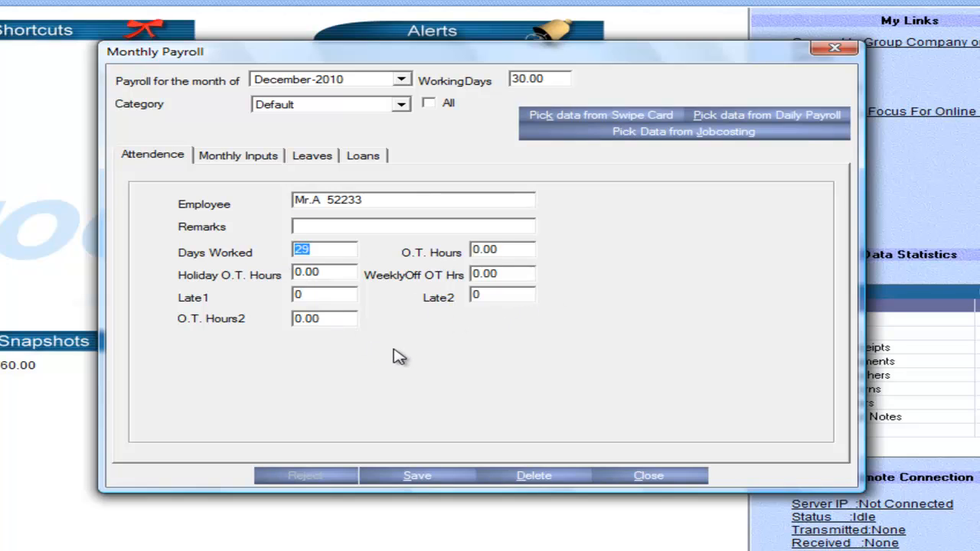
click(411, 476)
Save the monthly attendance of the second and third employees without changes and close the monthly payroll entry
key(Tab)
key(Tab)
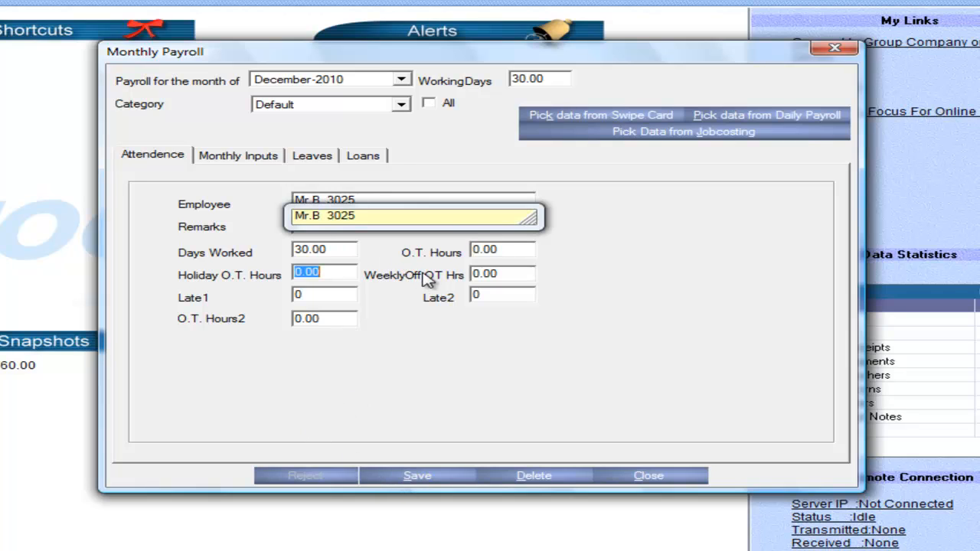
click(431, 479)
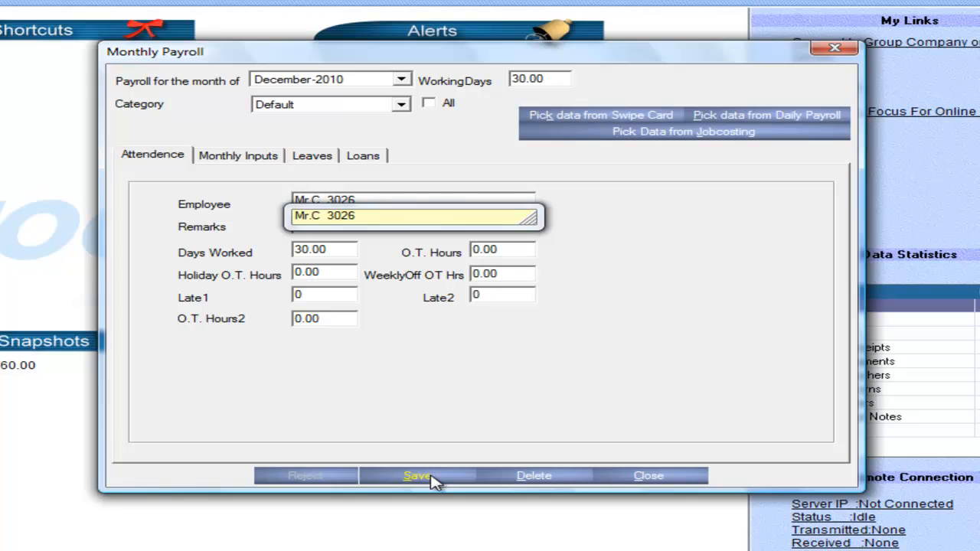
click(433, 480)
click(649, 477)
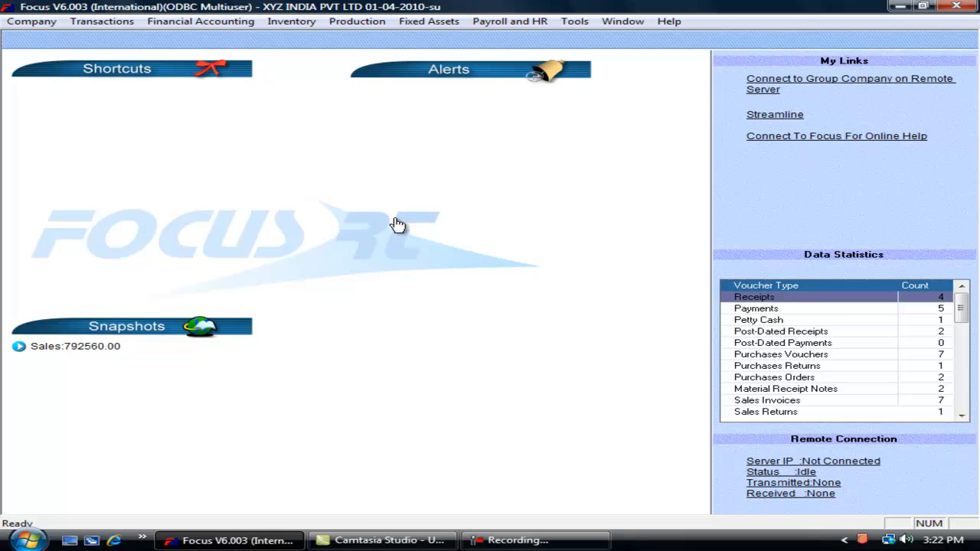
Display the employeewise monthly paysheet on screen for all employees from 01-12-2010 to 31-12-2010
click(502, 23)
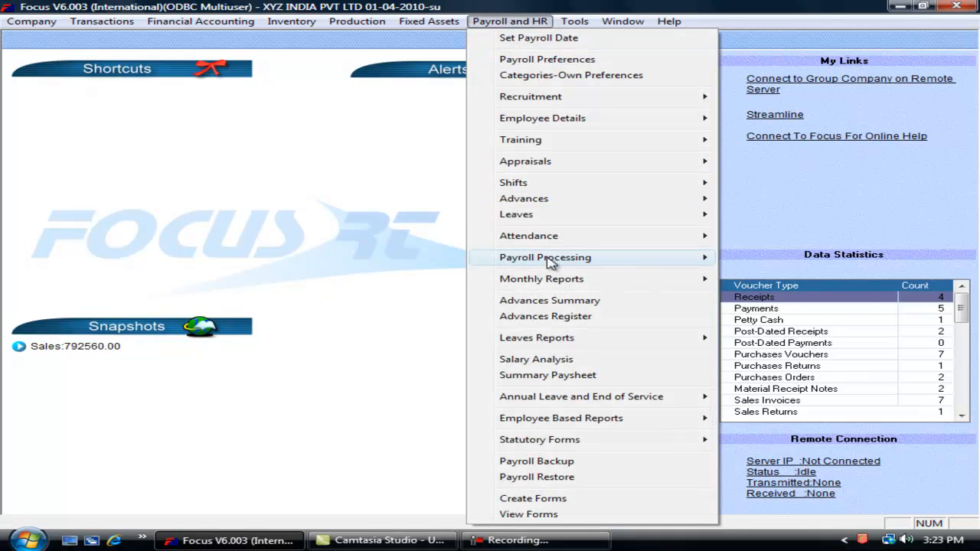
mouse_move(557, 281)
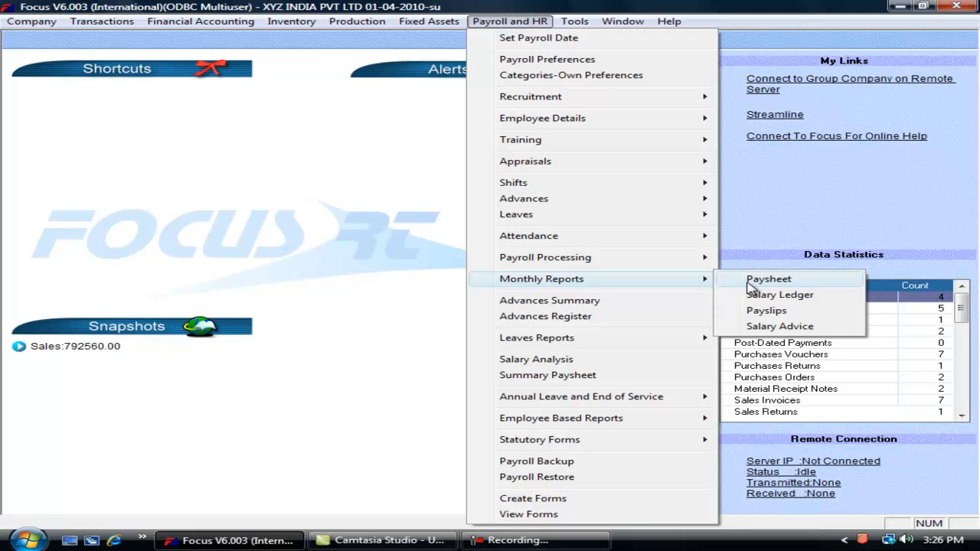
click(750, 281)
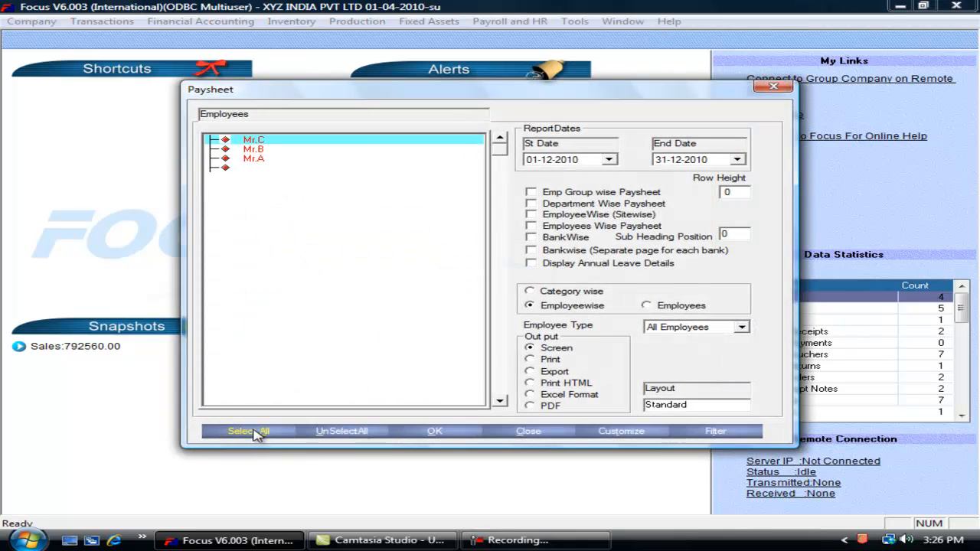
click(435, 431)
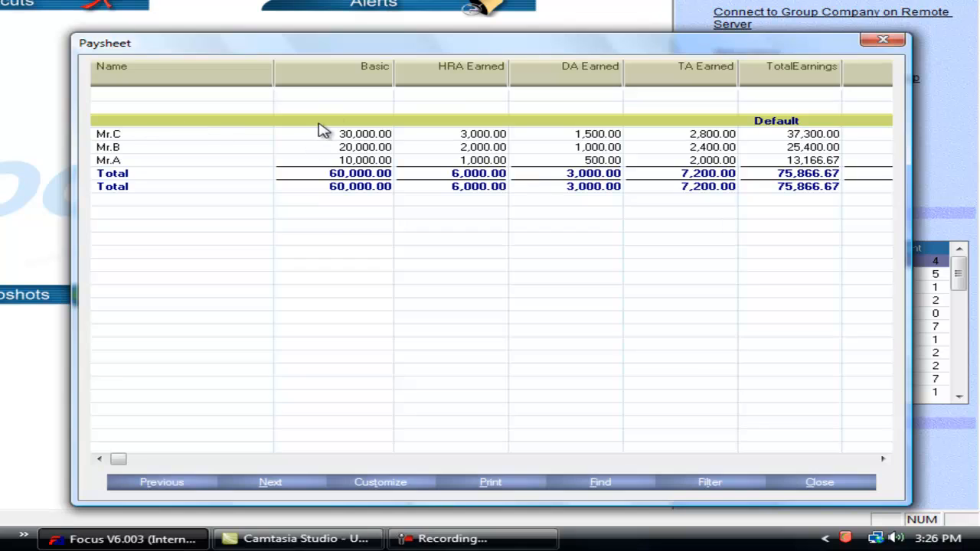
Examine each employee's earnings, deductions and net pay across the paysheet columns, and close the report
click(462, 136)
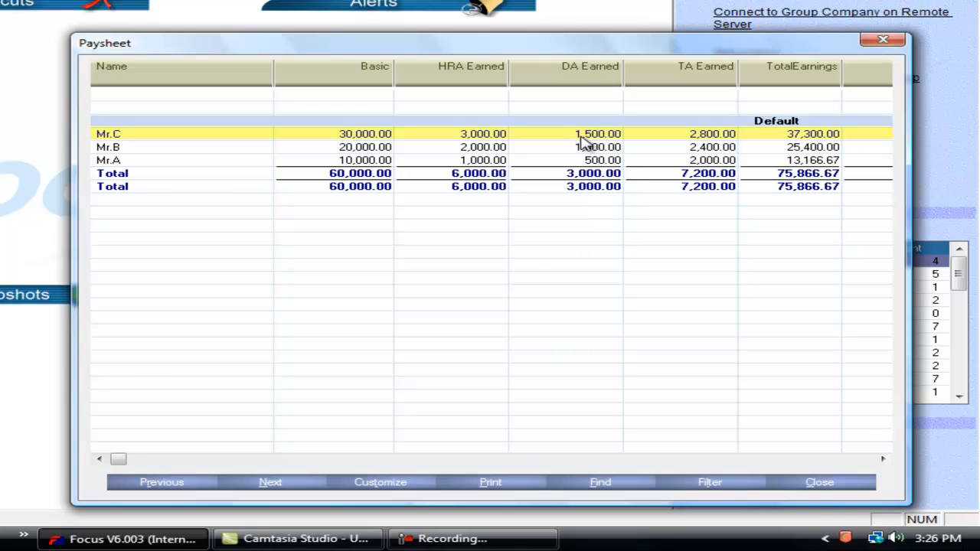
click(698, 162)
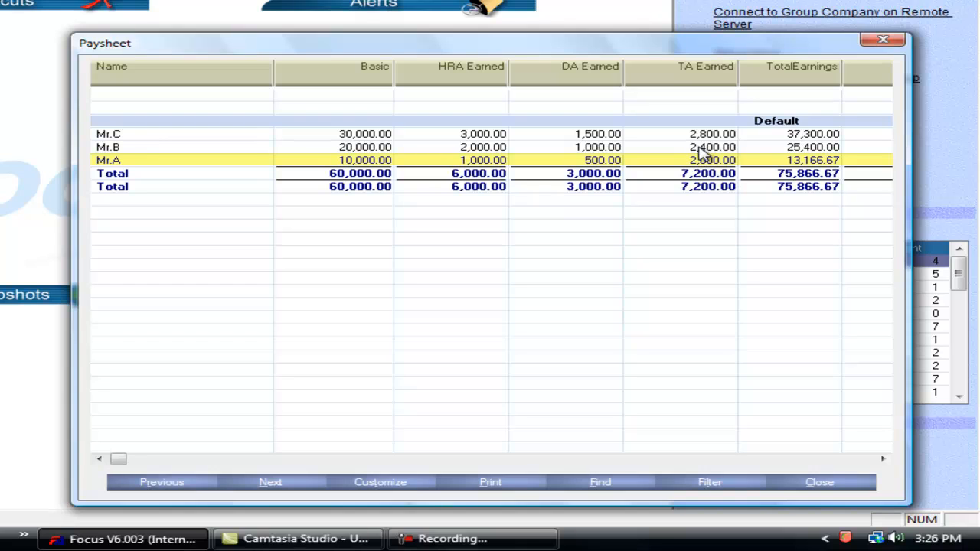
click(701, 147)
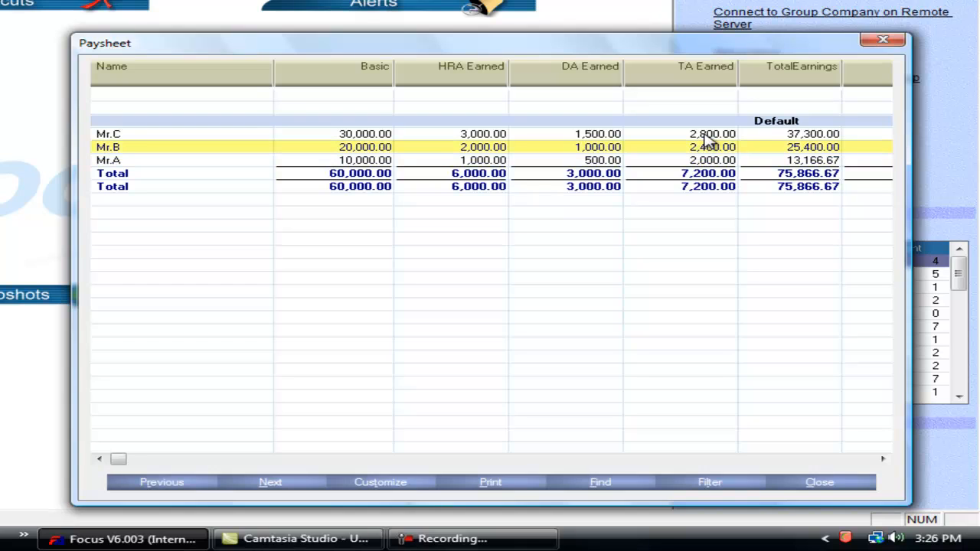
click(707, 137)
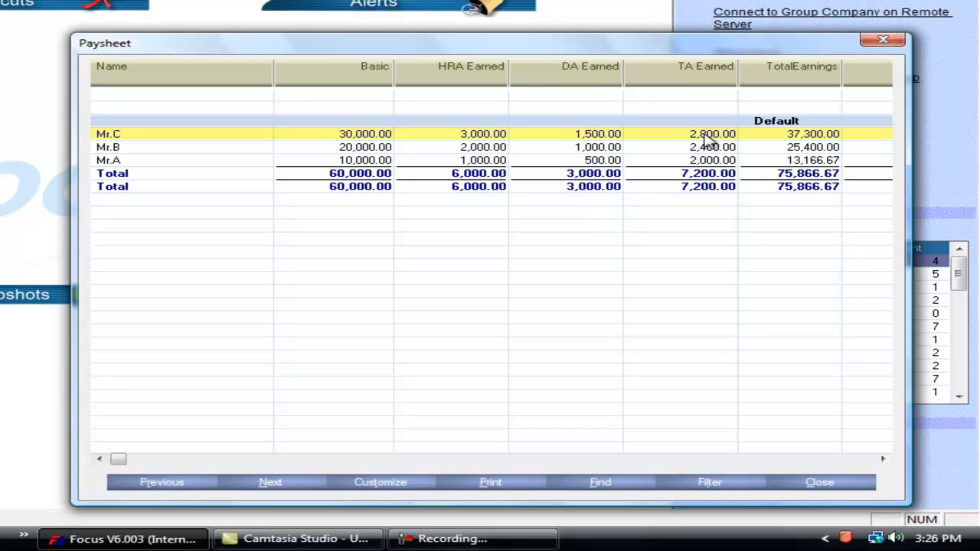
click(882, 459)
click(881, 458)
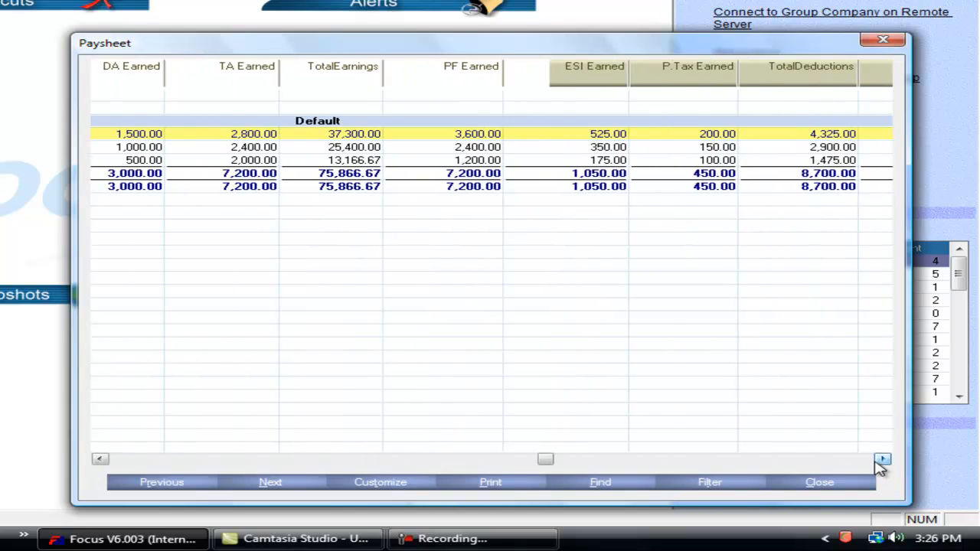
click(882, 458)
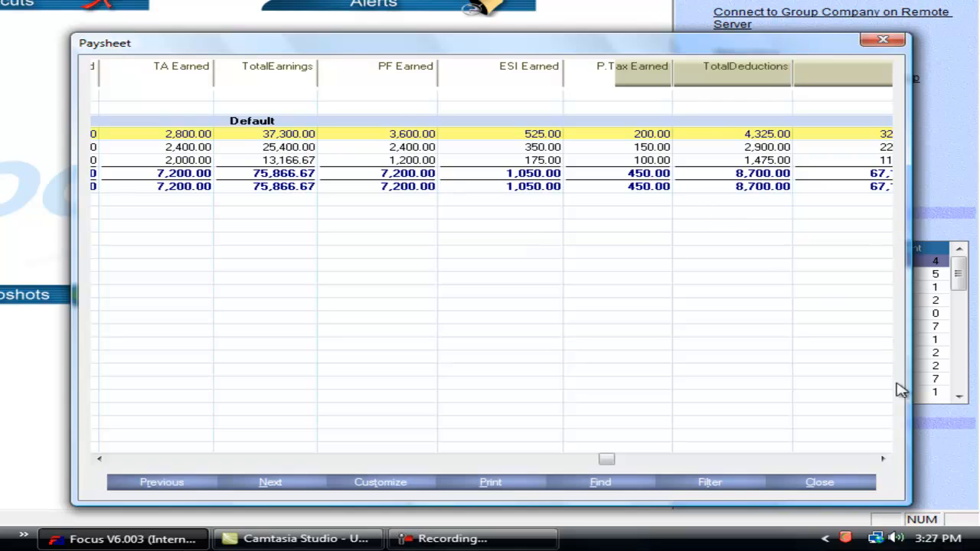
click(883, 460)
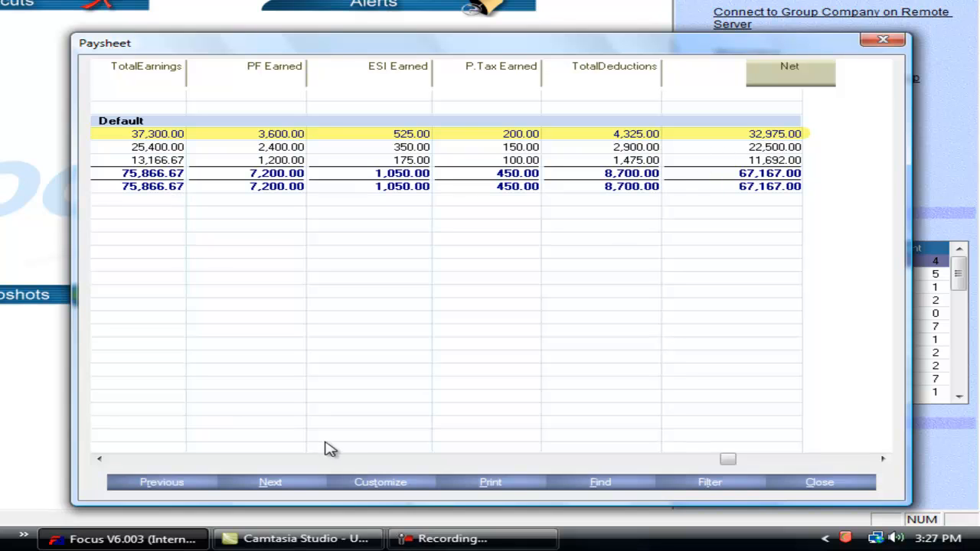
click(842, 486)
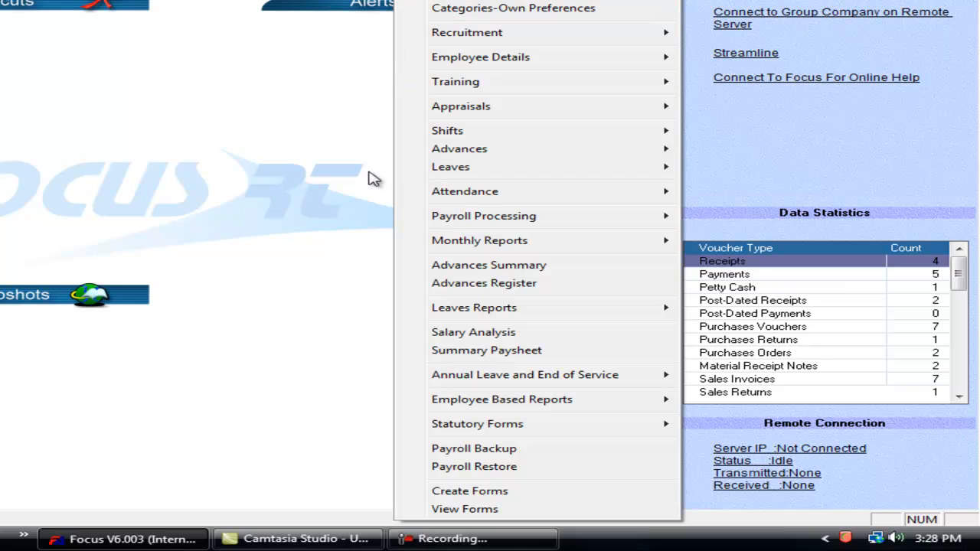
Display the Salary Advice on screen for all employees from 01-12-2010 to 31-12-2010, review the net pay and close it
mouse_move(652, 240)
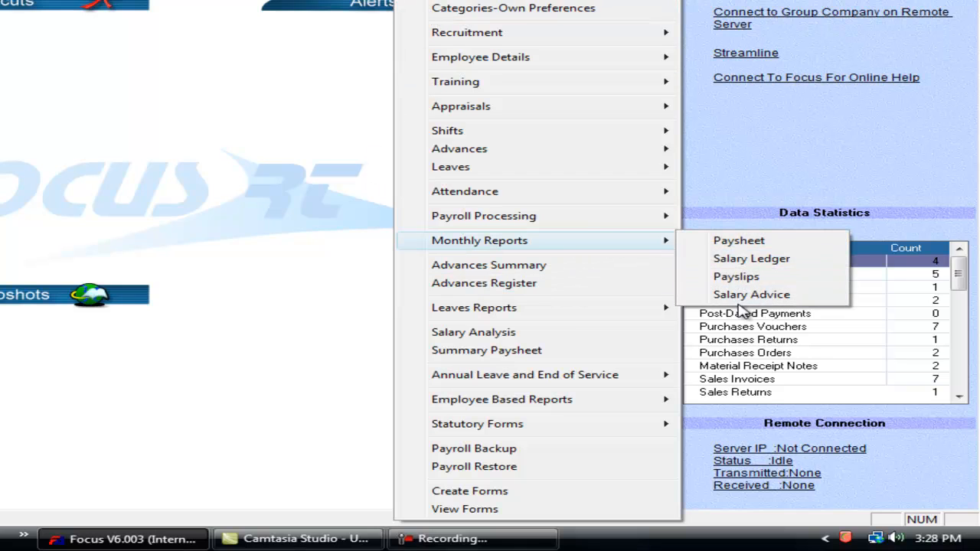
click(744, 296)
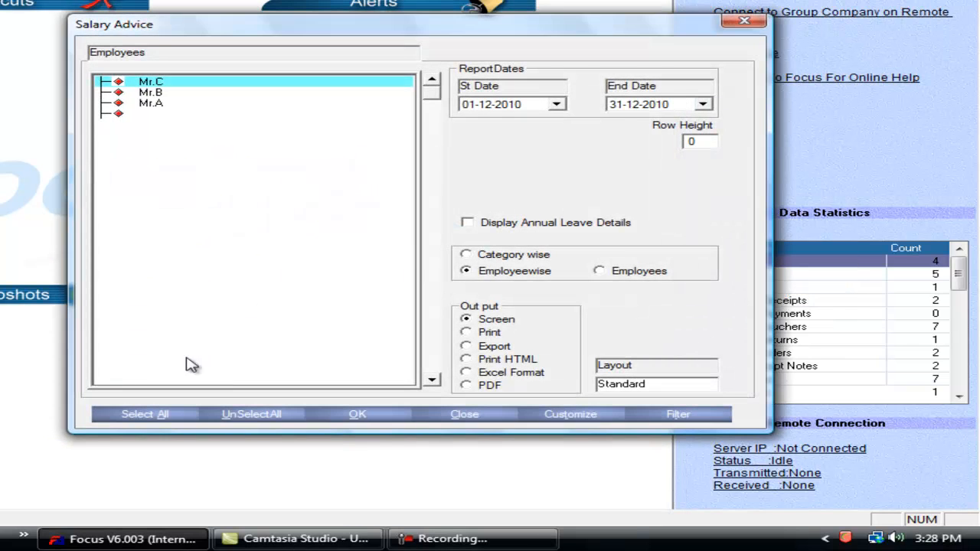
click(146, 414)
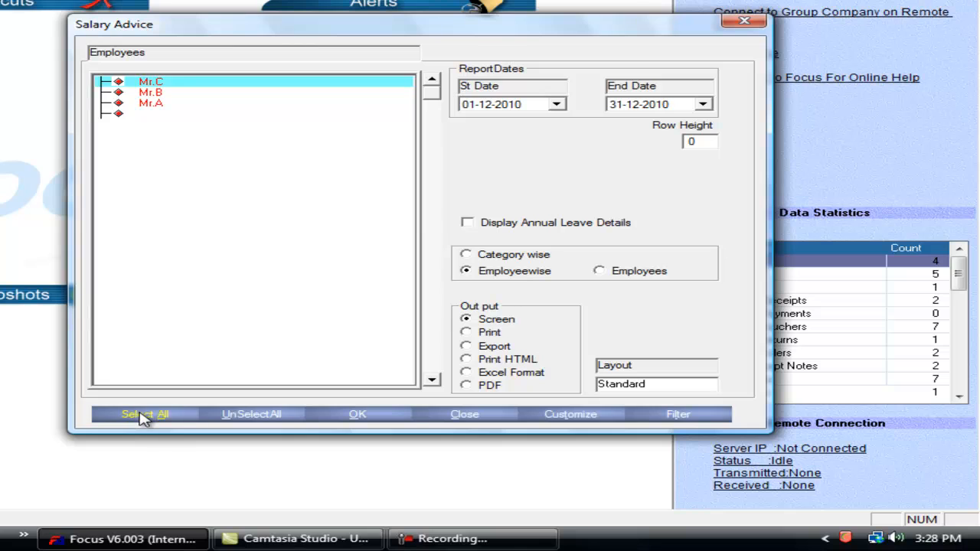
click(358, 416)
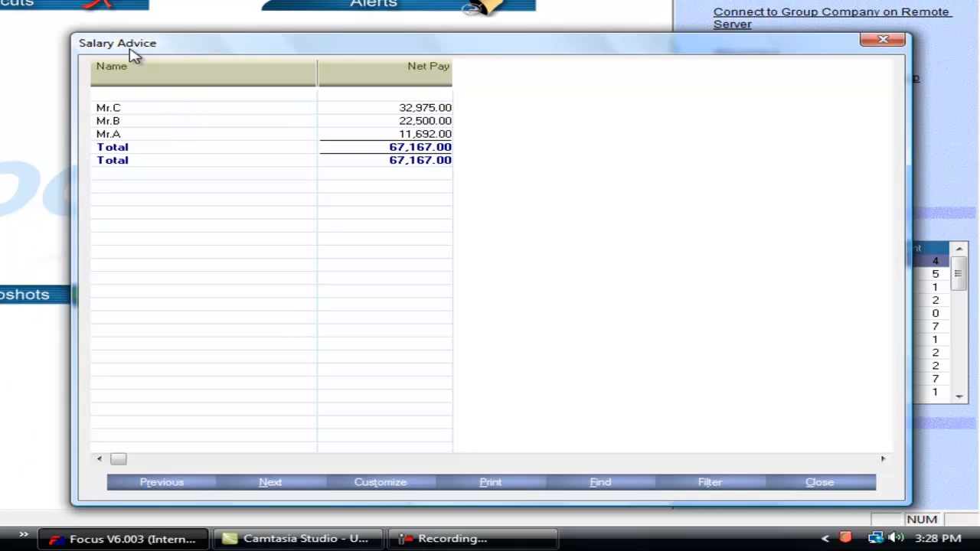
click(815, 488)
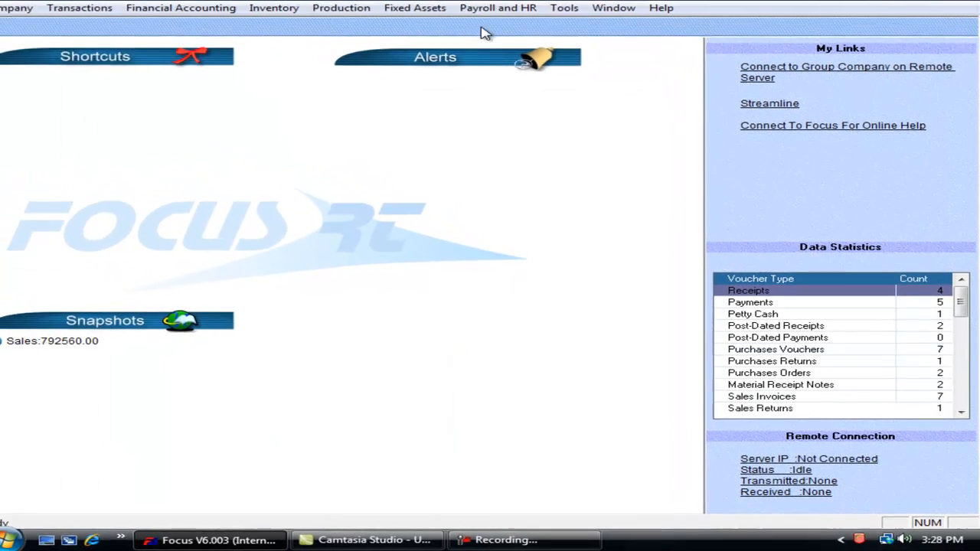
click(493, 21)
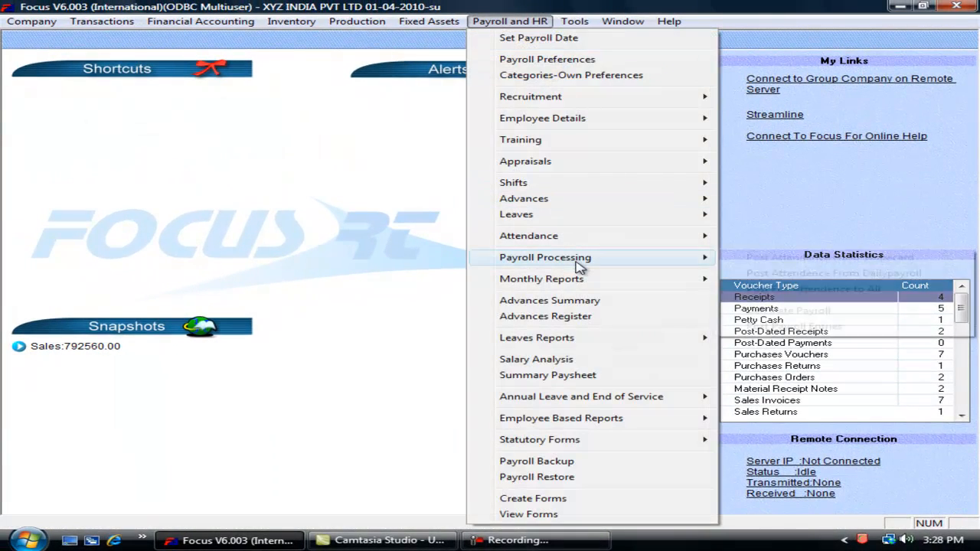
mouse_move(587, 280)
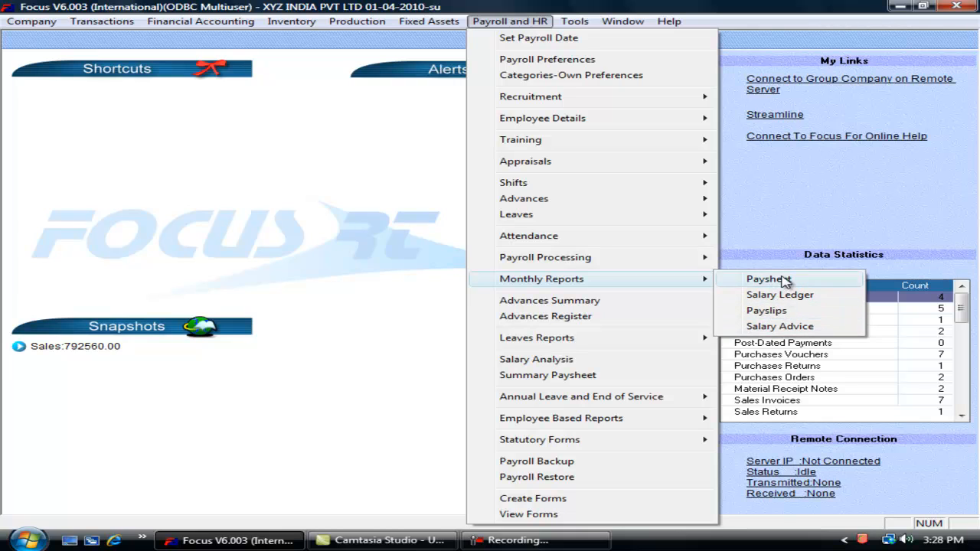
click(780, 254)
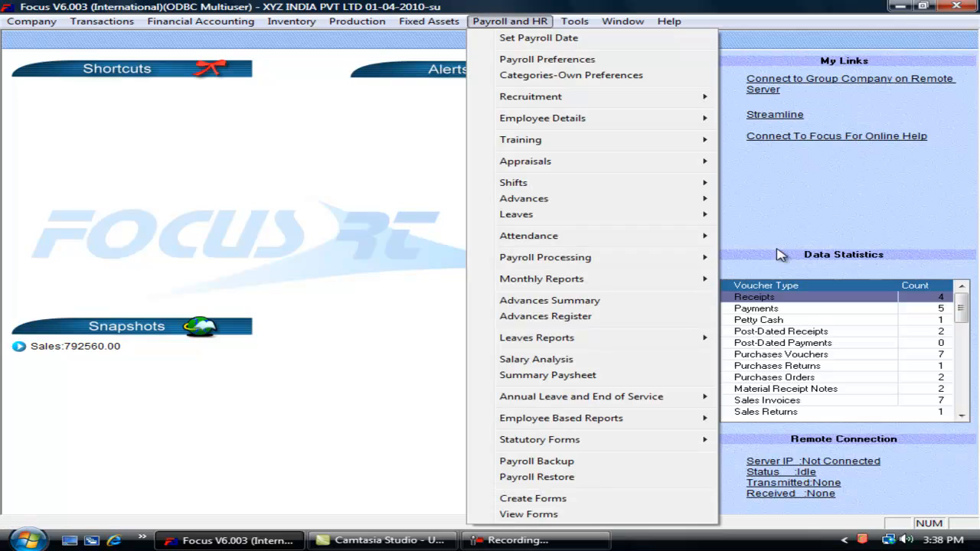
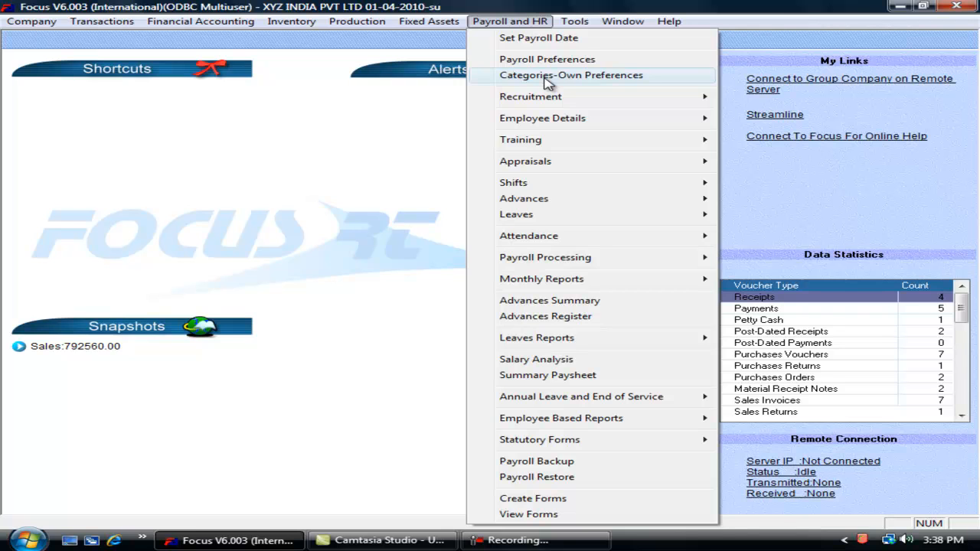
Create a payroll category named Permanent in the categories' own preferences and save it with its existing settings
click(548, 76)
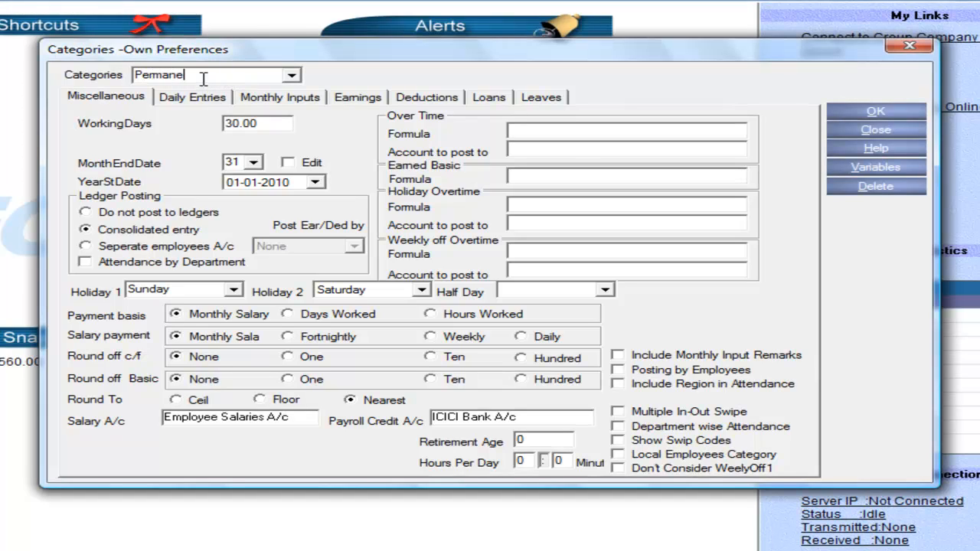
key(Tab)
click(855, 112)
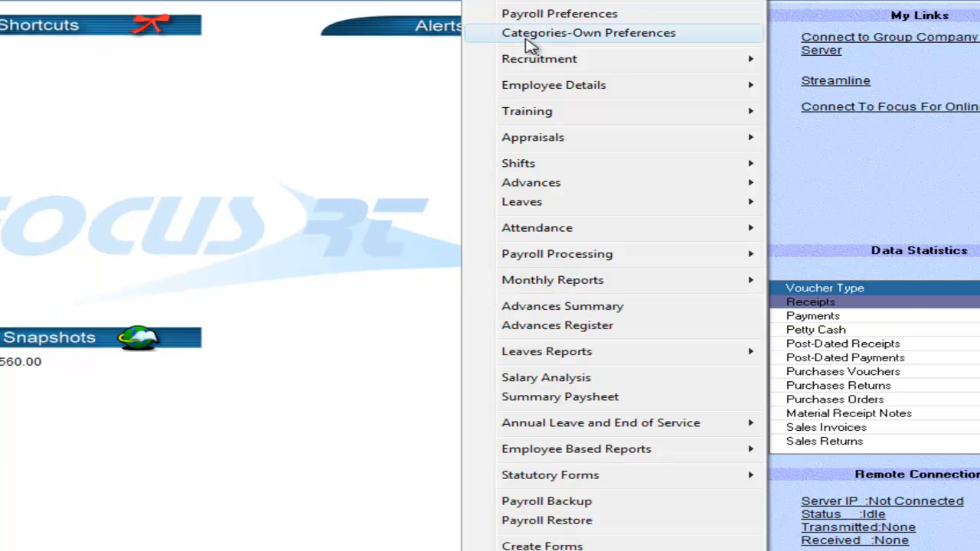
Reopen the categories' own preferences and enter a new category named Temporary
click(527, 38)
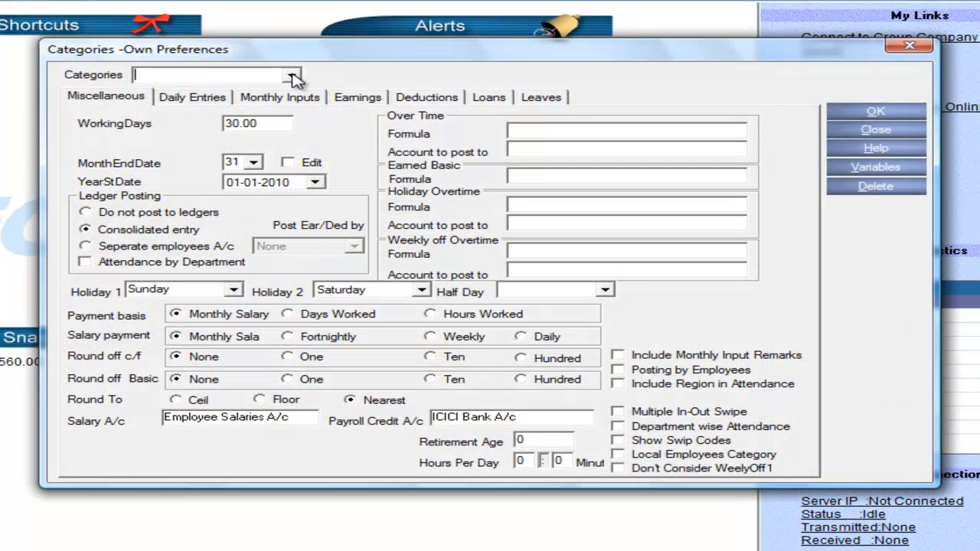
click(293, 77)
click(265, 74)
key(BackSpace)
key(BackSpace)
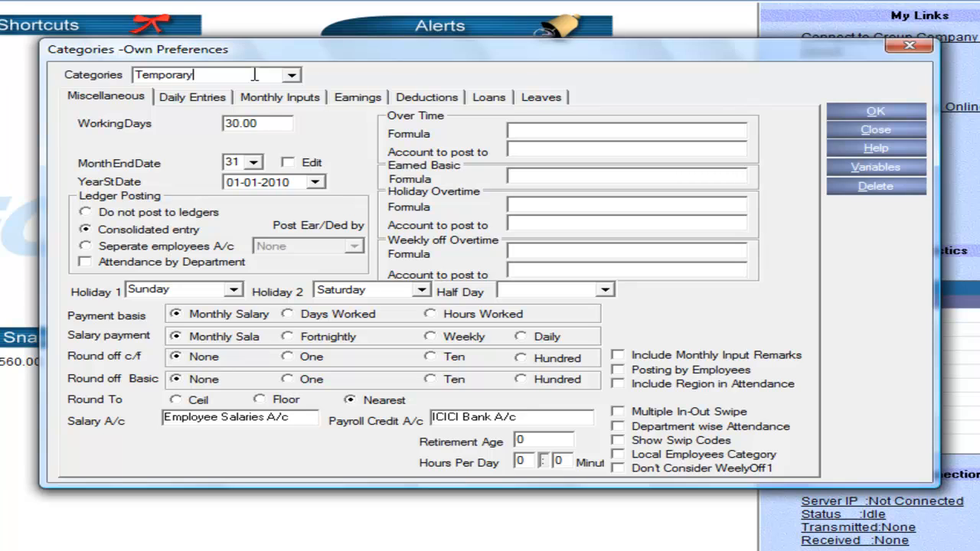
key(Tab)
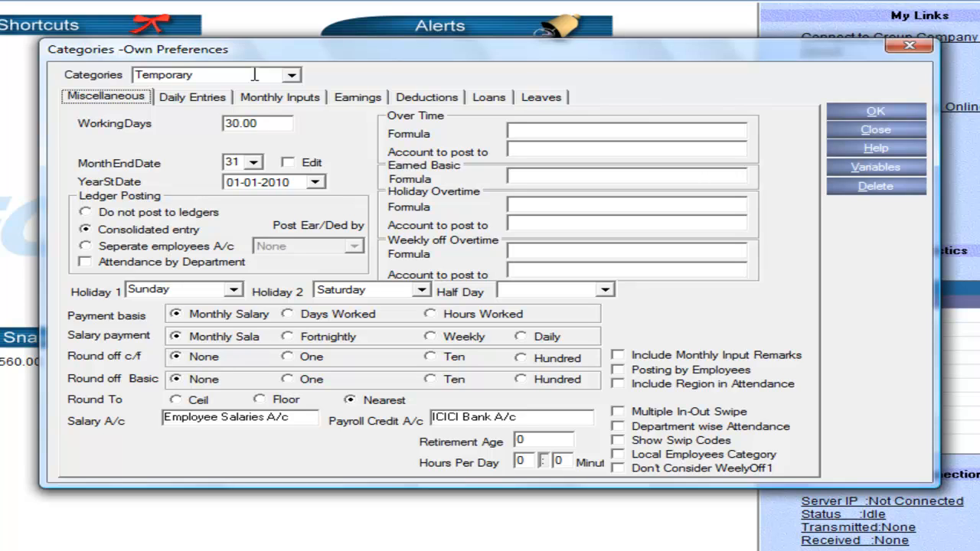
Exclude HRA and DA from the earnings of the Temporary category
click(355, 101)
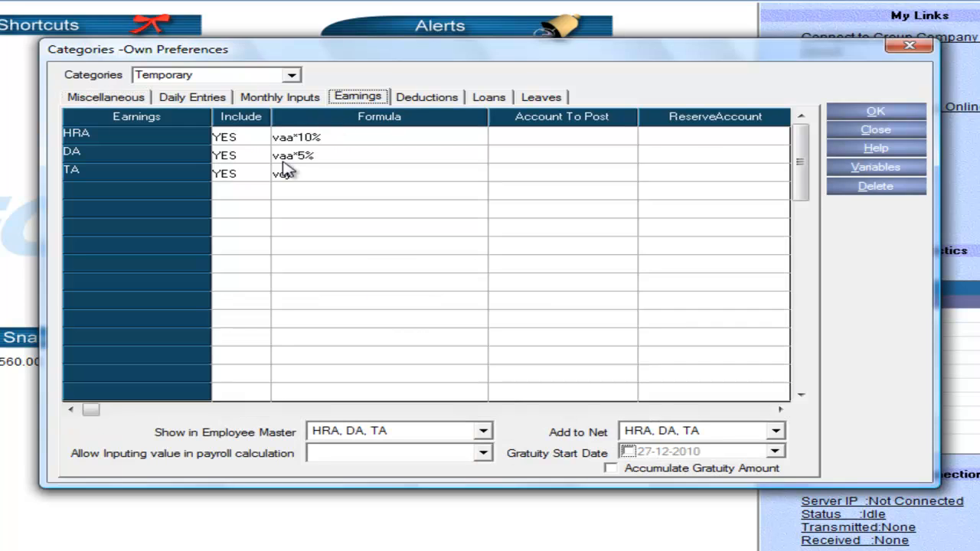
click(235, 140)
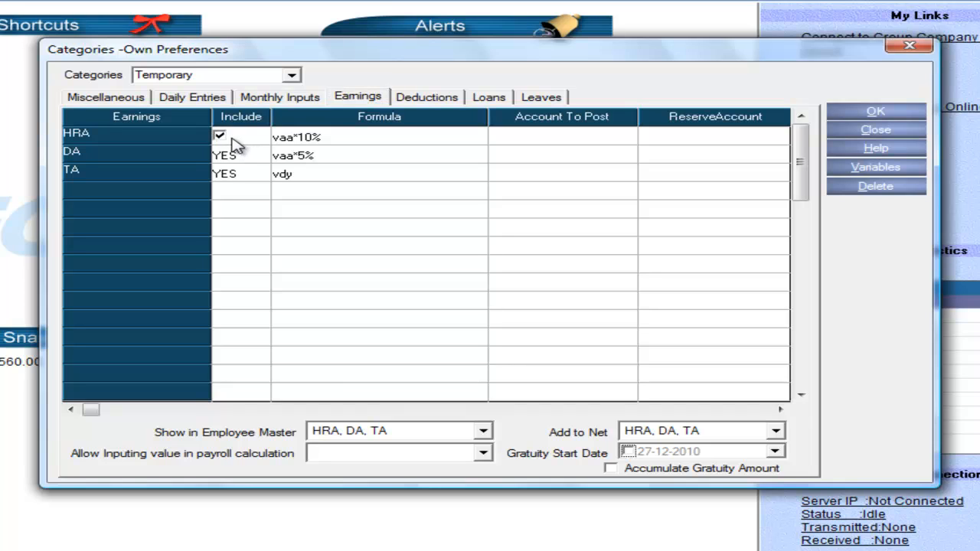
click(228, 138)
click(227, 156)
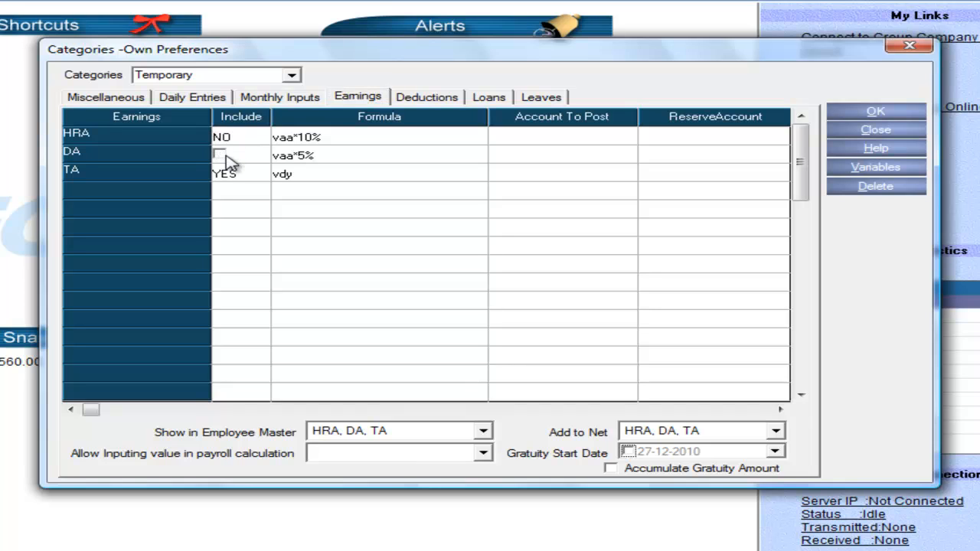
Exclude TA from the earnings of the Temporary category as well
click(221, 157)
click(221, 158)
click(230, 174)
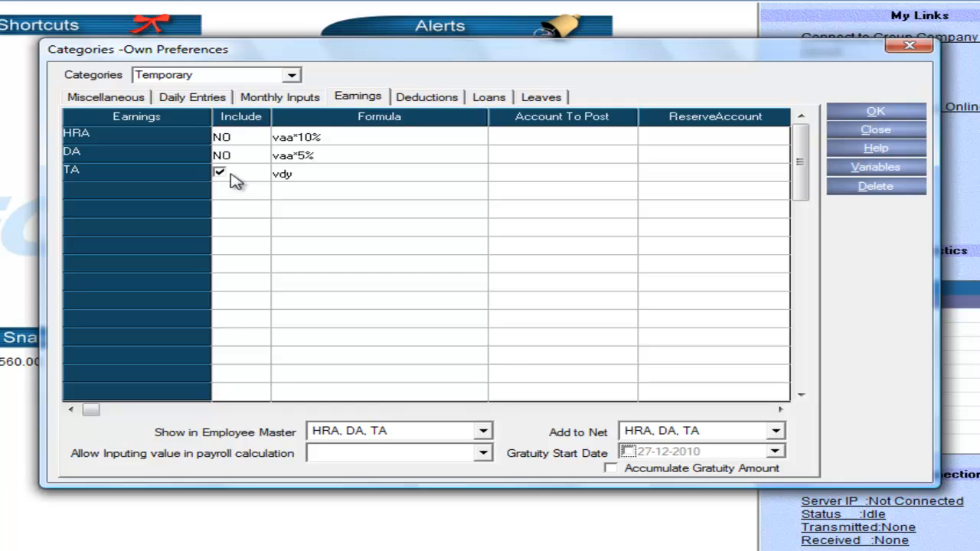
click(222, 175)
key(Tab)
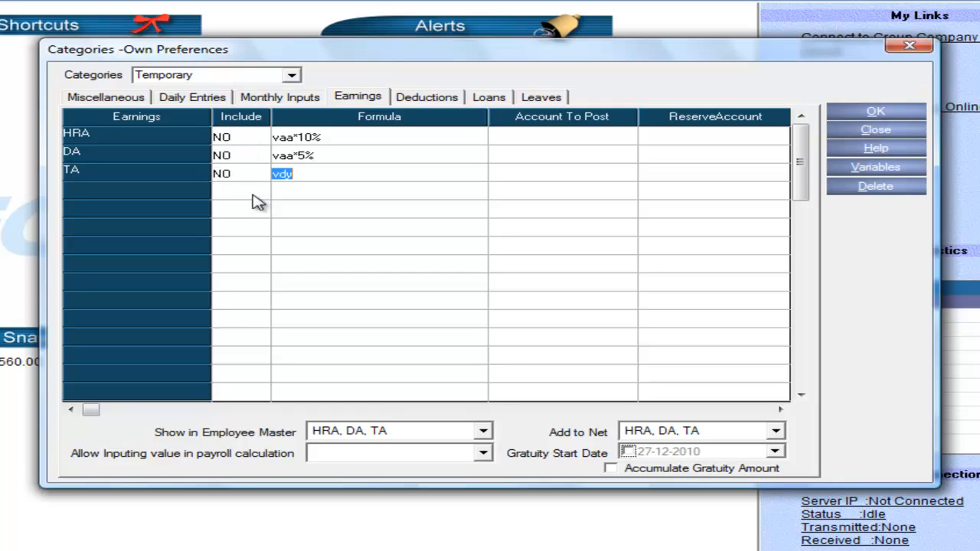
Exclude PF, ESI and P.Tax from the deductions of the Temporary category
click(421, 101)
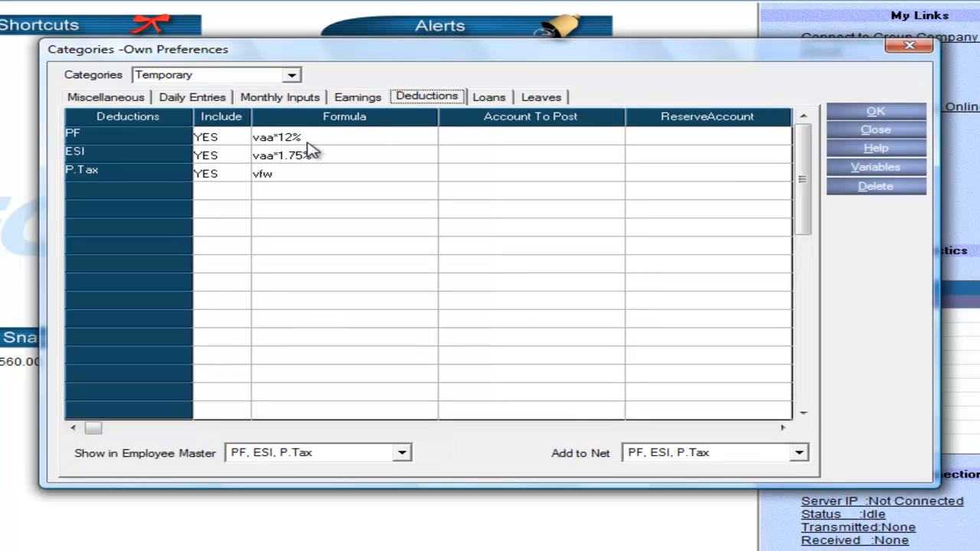
click(218, 137)
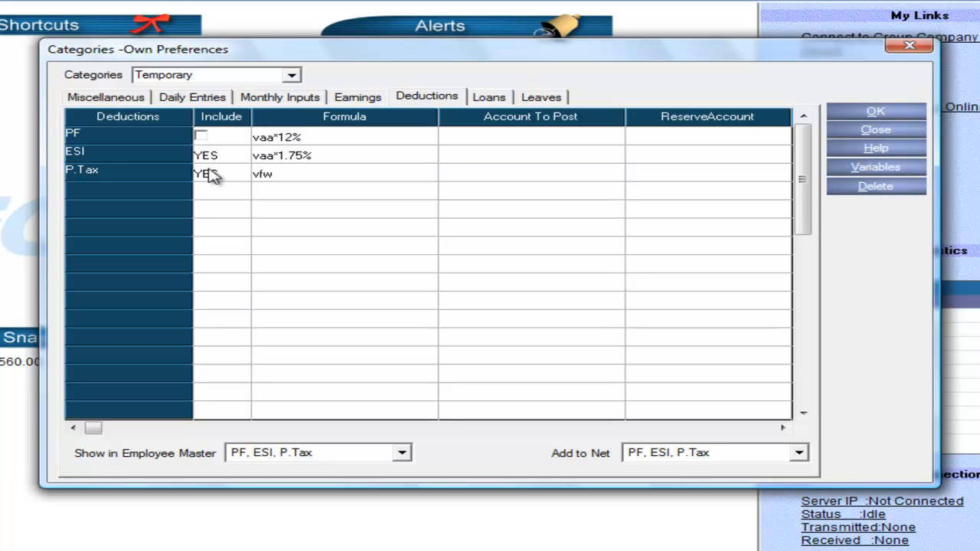
click(204, 156)
click(204, 157)
click(203, 174)
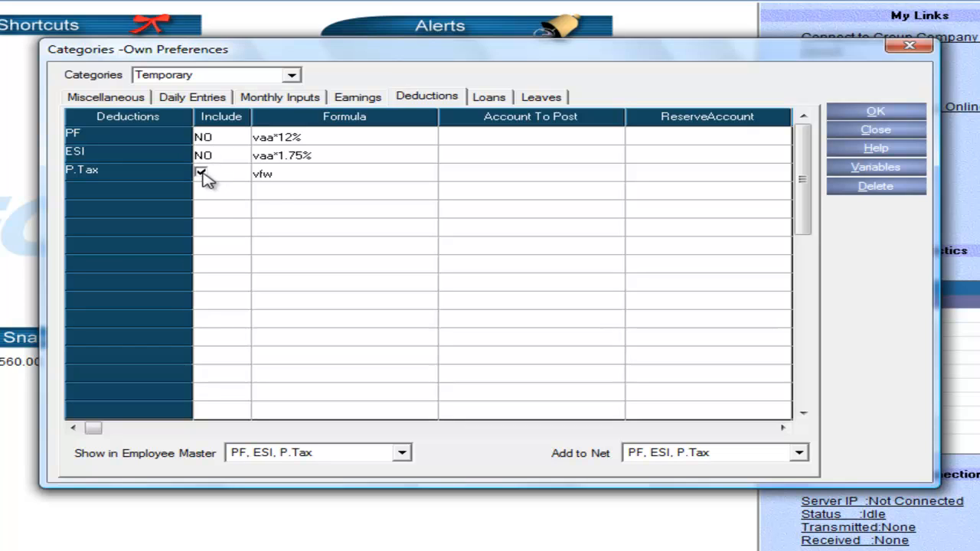
click(202, 173)
click(222, 200)
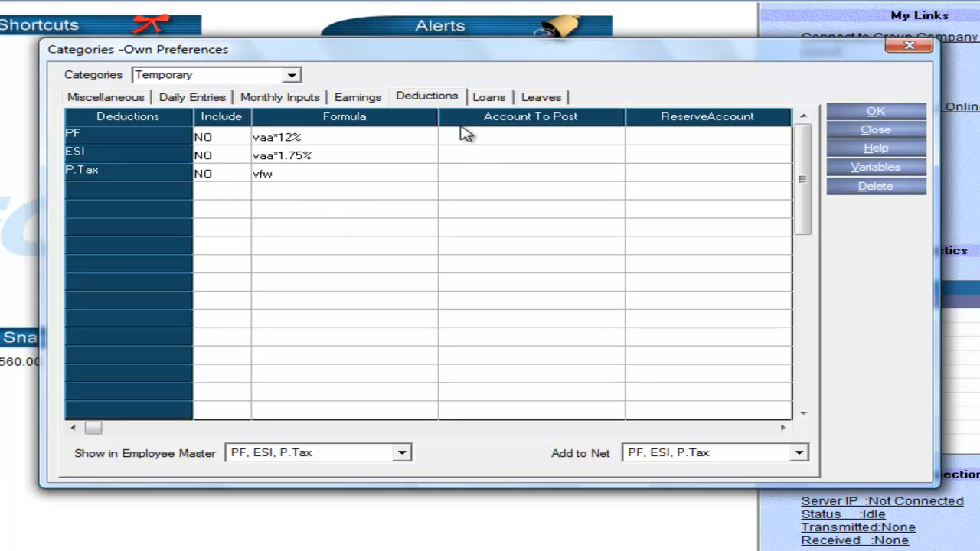
Exclude Casual and Earned leaves from the Temporary category and save the category's preferences
click(539, 98)
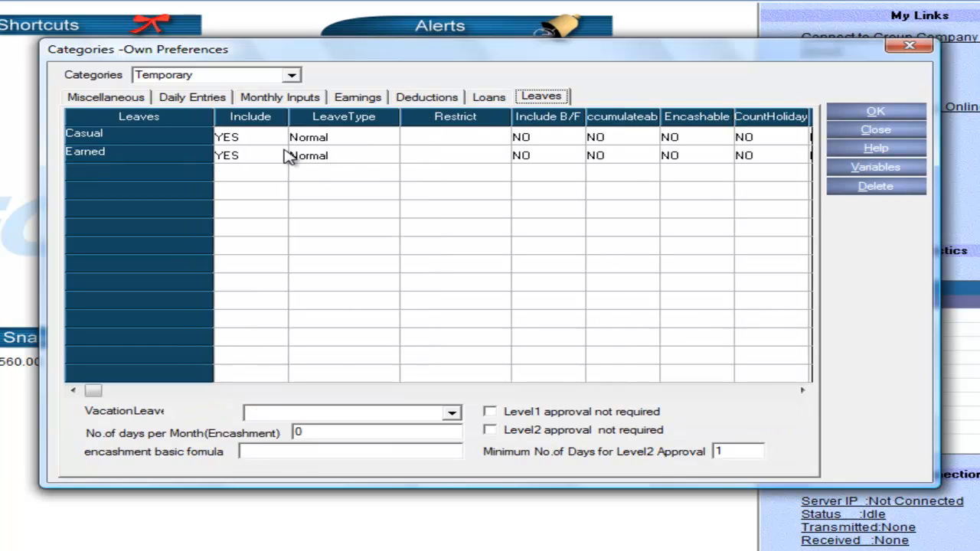
click(245, 140)
click(221, 137)
click(227, 153)
click(221, 156)
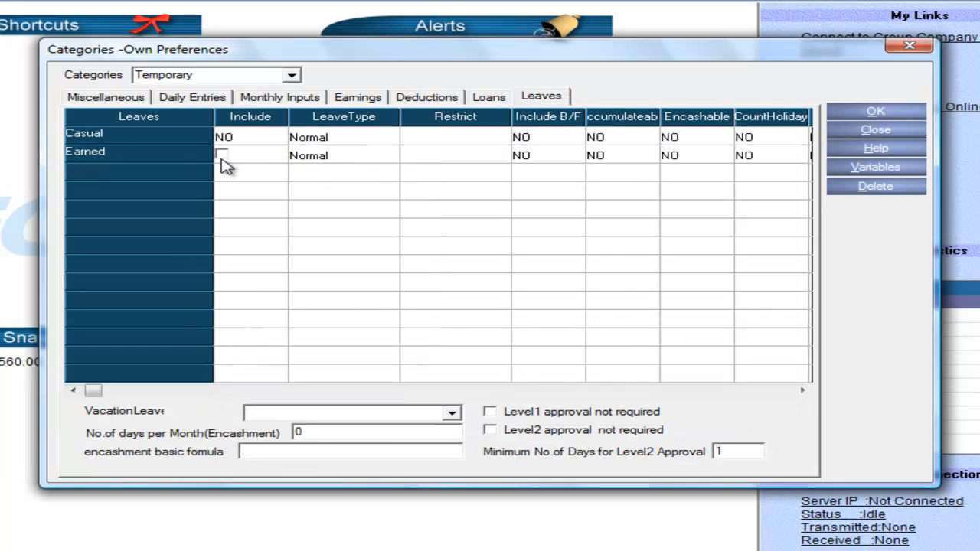
click(254, 181)
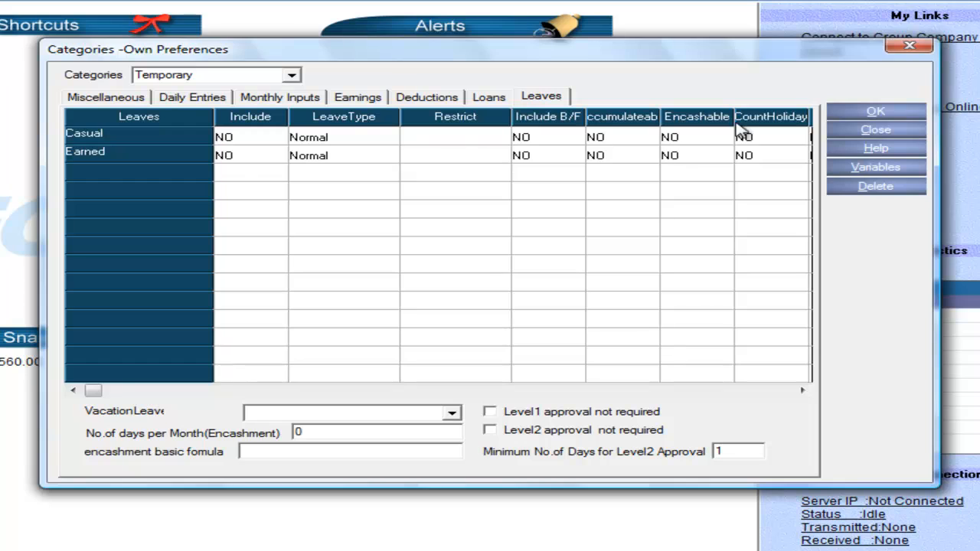
click(845, 112)
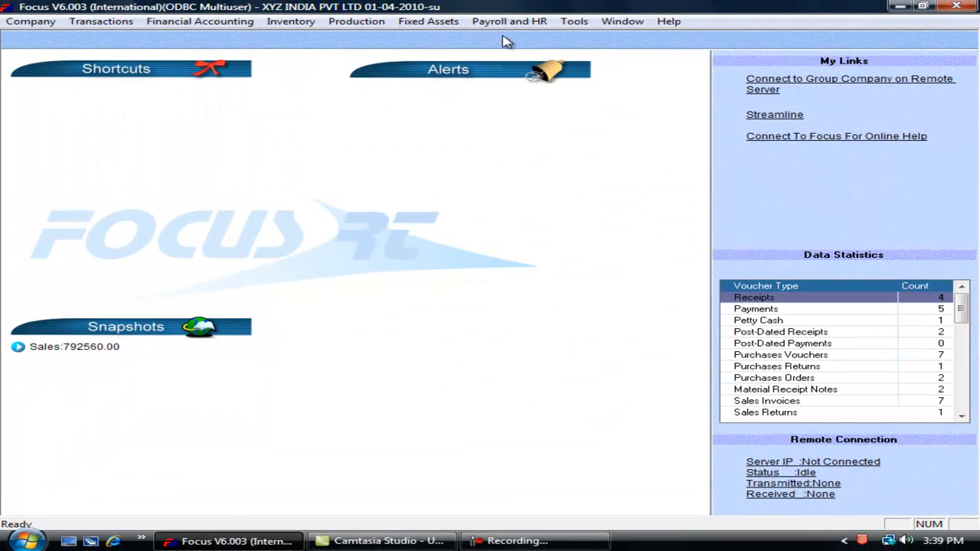
Open employee A's details from the employee list, change the category to Temporary and try to save the record
click(496, 23)
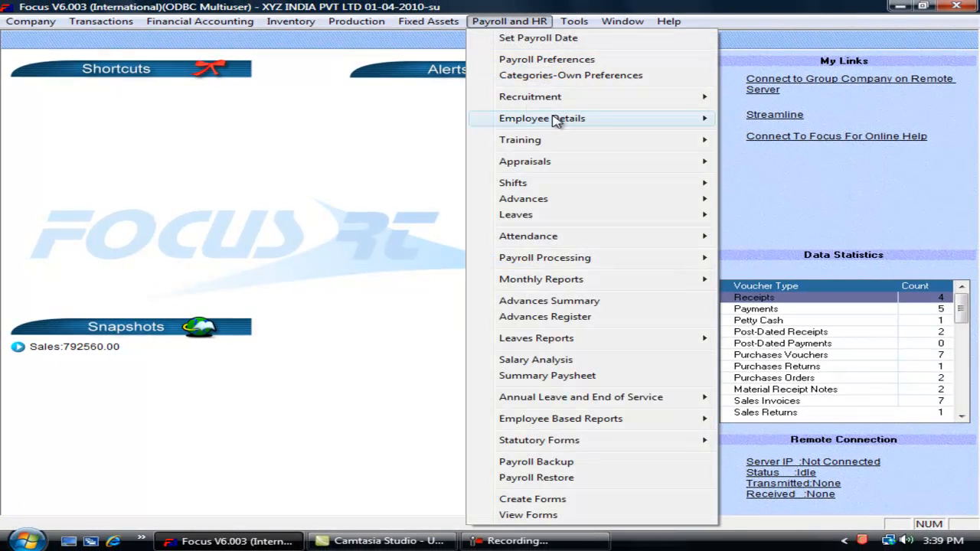
mouse_move(661, 123)
click(800, 136)
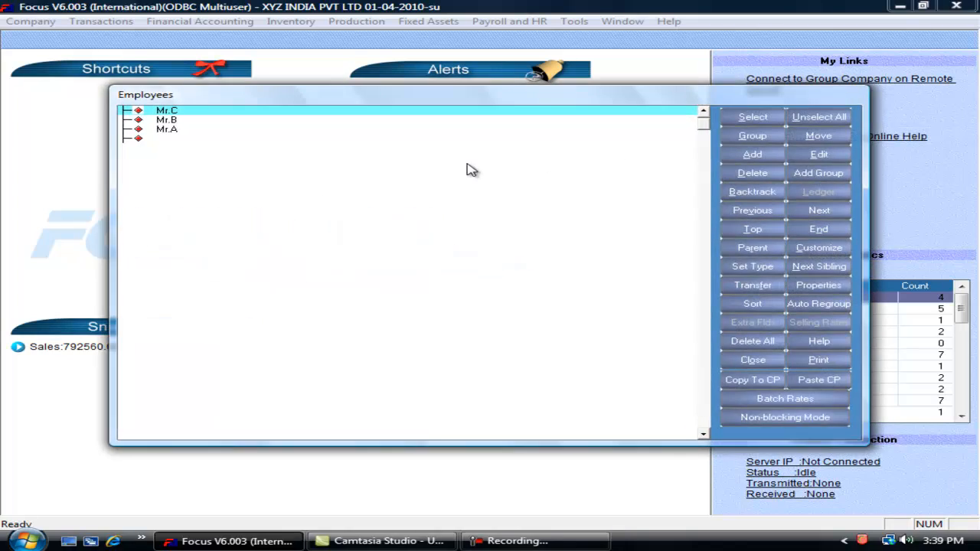
click(271, 130)
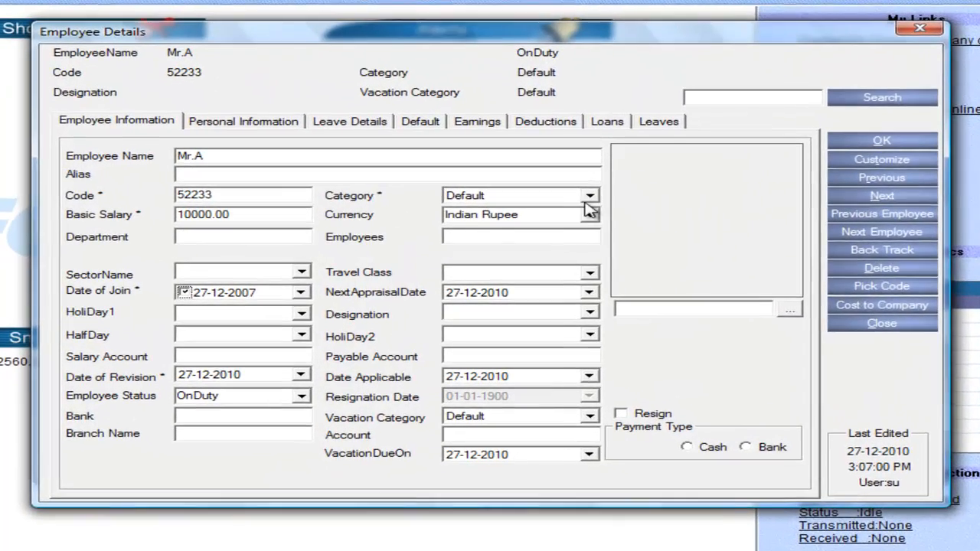
click(575, 208)
click(512, 232)
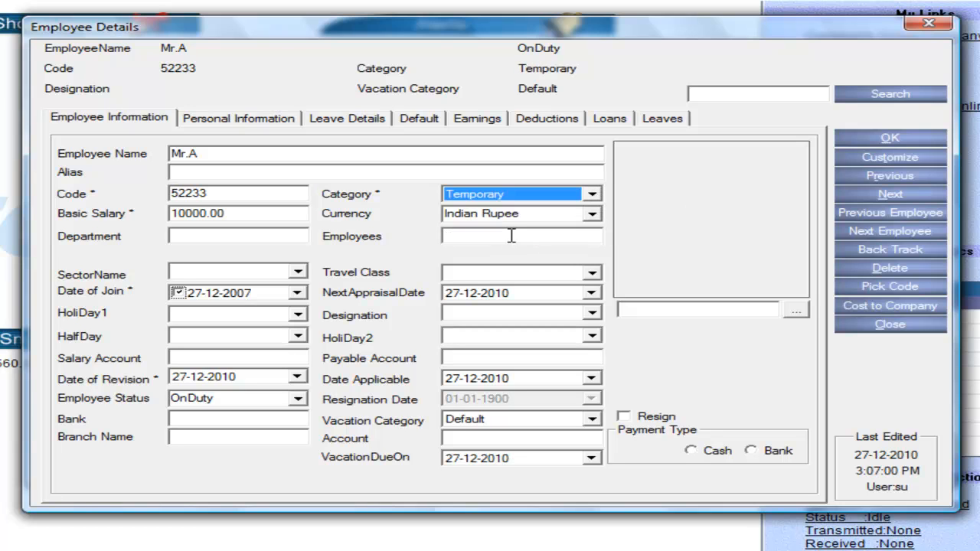
click(890, 138)
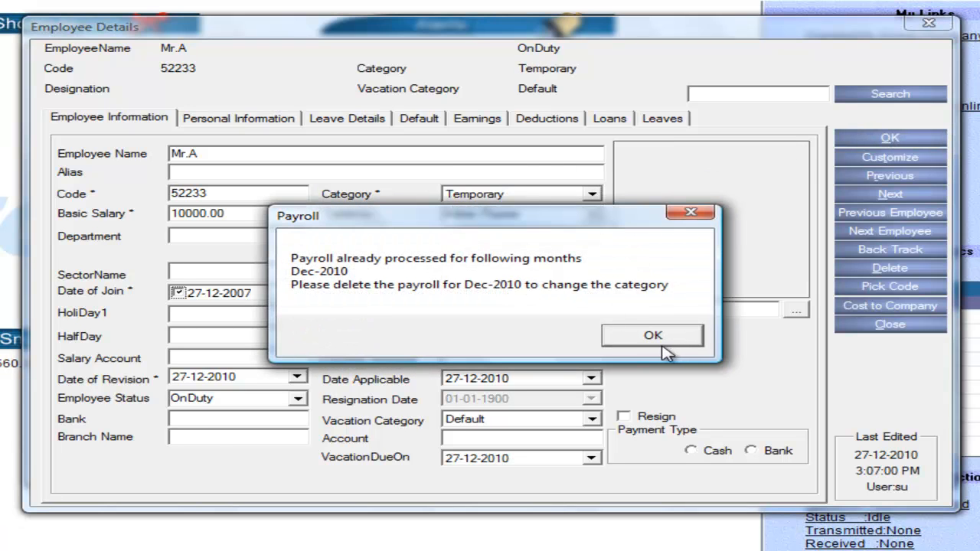
click(653, 337)
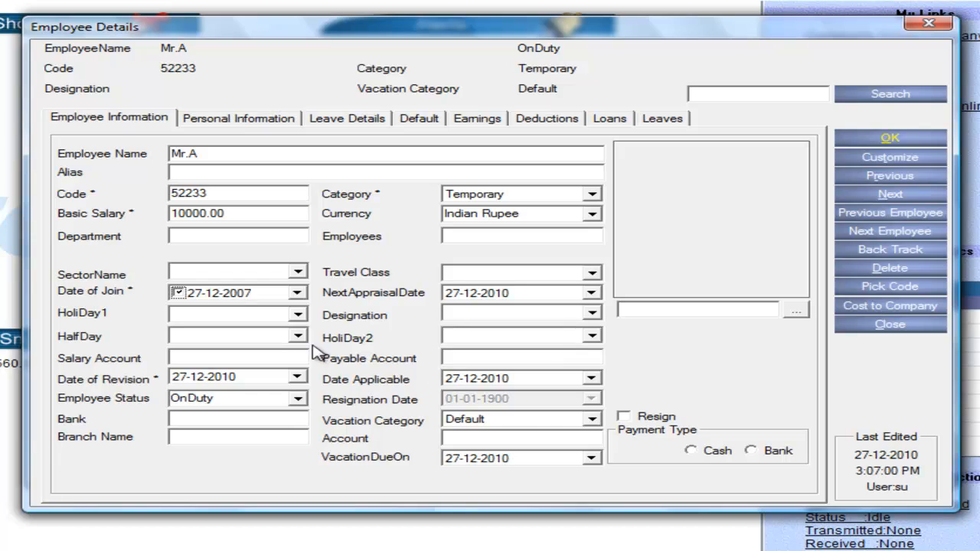
Set employee A's next appraisal, revision and applicable dates to 27-12-2011 and save the record
click(480, 296)
key(Tab)
click(229, 380)
key(Up)
click(509, 382)
key(Up)
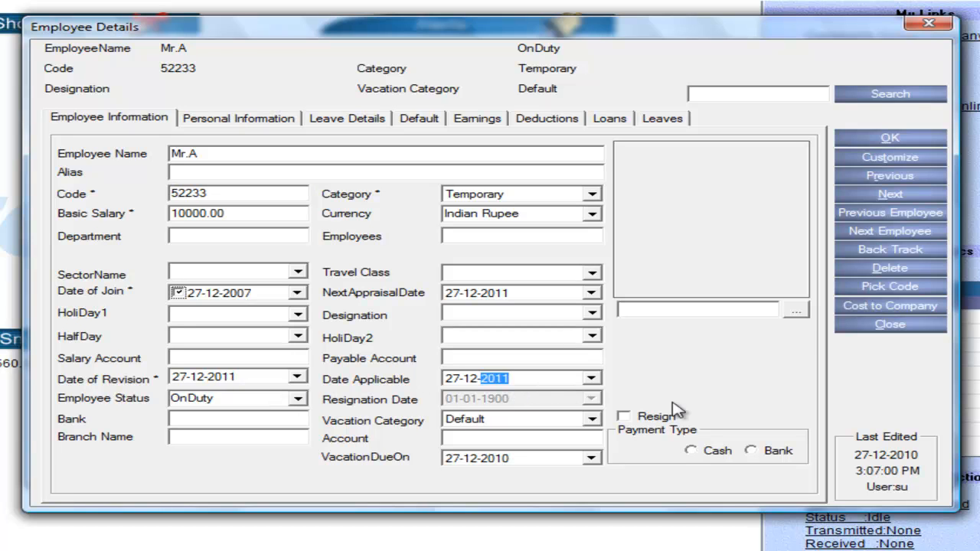
click(884, 141)
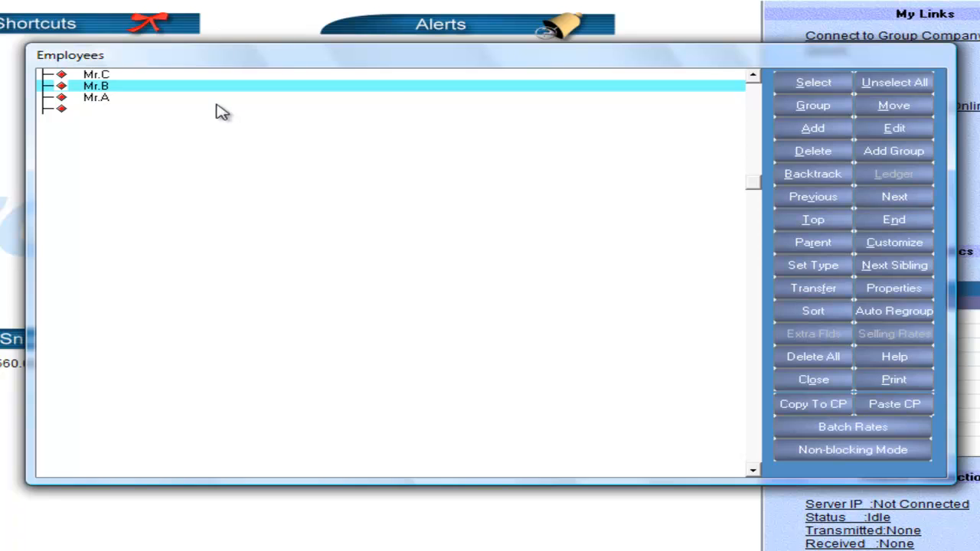
Try to assign employee B to the Permanent category and close the employee list
click(893, 128)
click(590, 195)
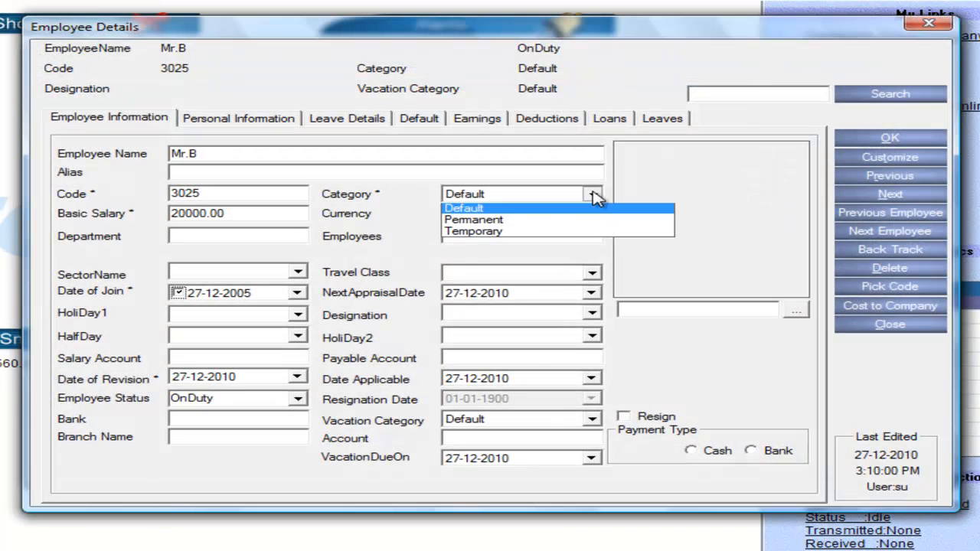
click(545, 221)
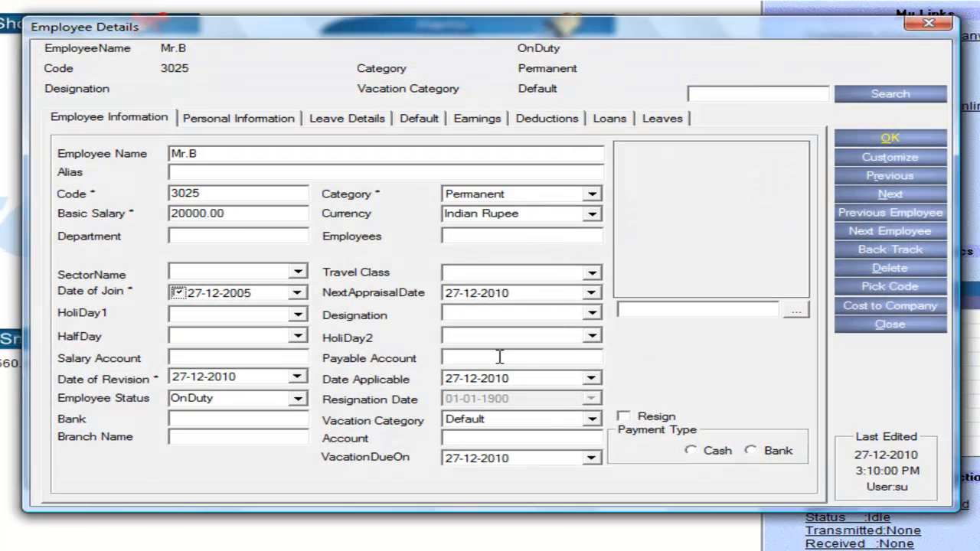
key(Escape)
key(Escape)
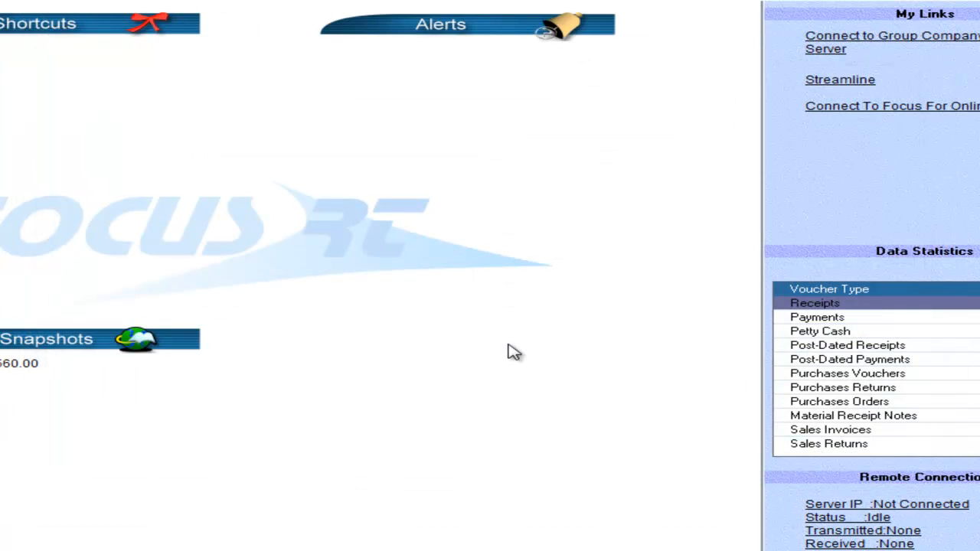
Open the recruitment bio-data formats and start a Recruitment format named Recrt
key(alt+y)
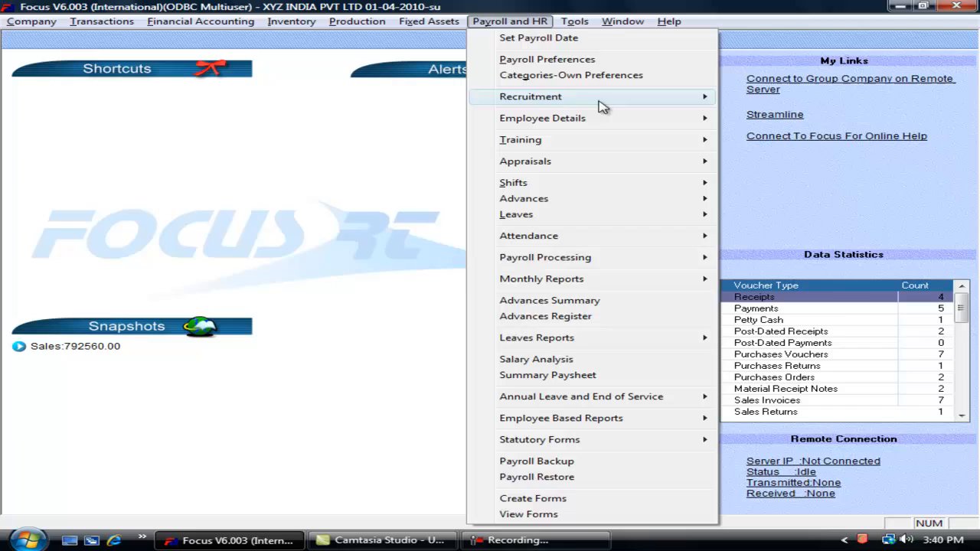
mouse_move(602, 106)
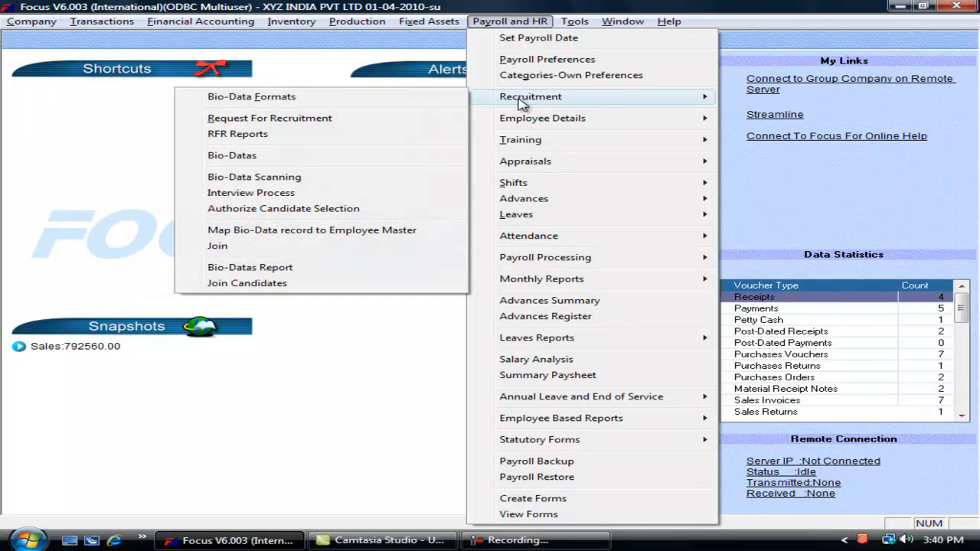
click(459, 103)
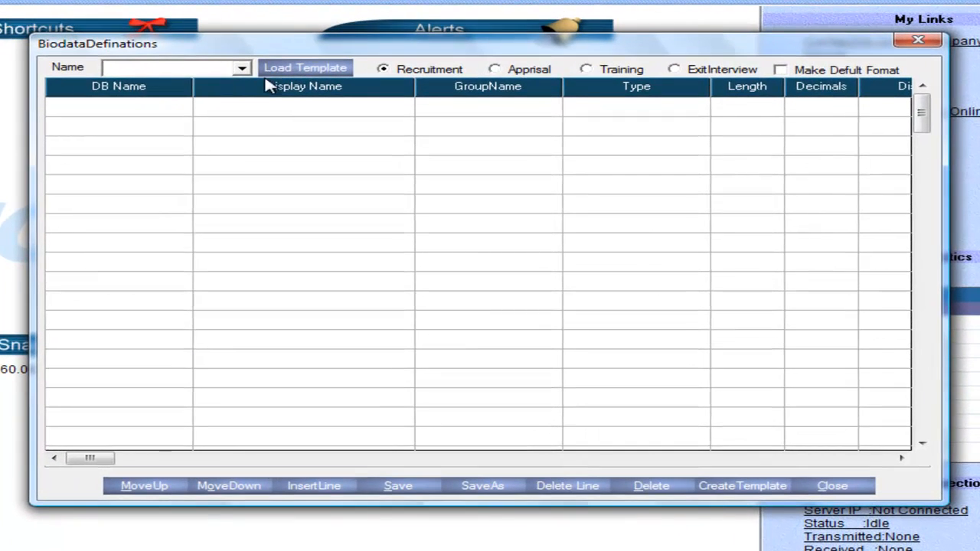
click(242, 67)
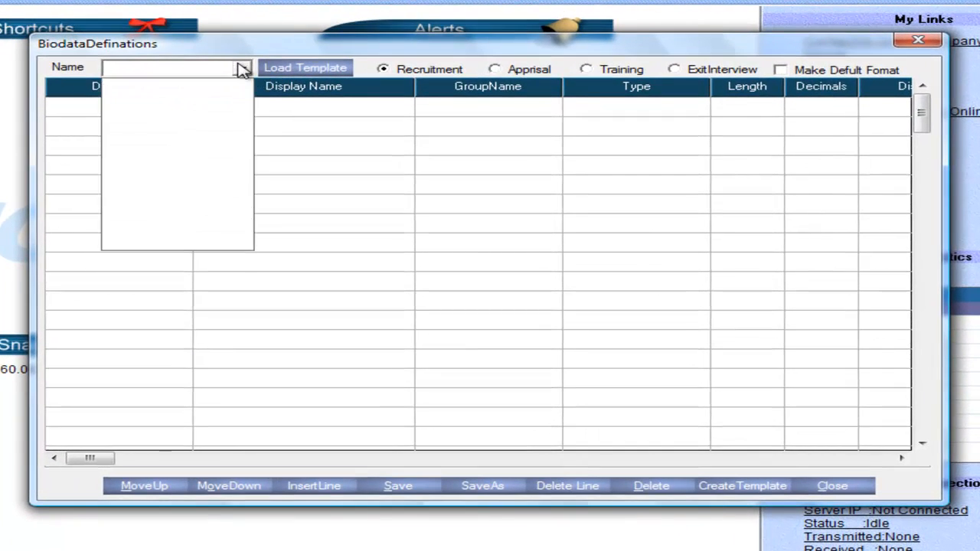
click(242, 68)
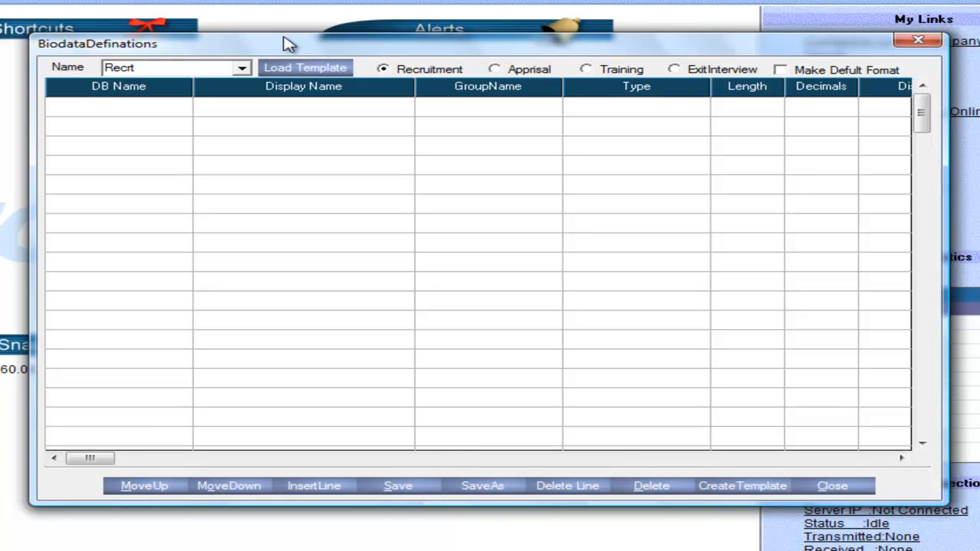
click(411, 72)
Add a first field to the Recrt format with Employee Name as both DB name and display name
click(115, 113)
text(Employee Name)
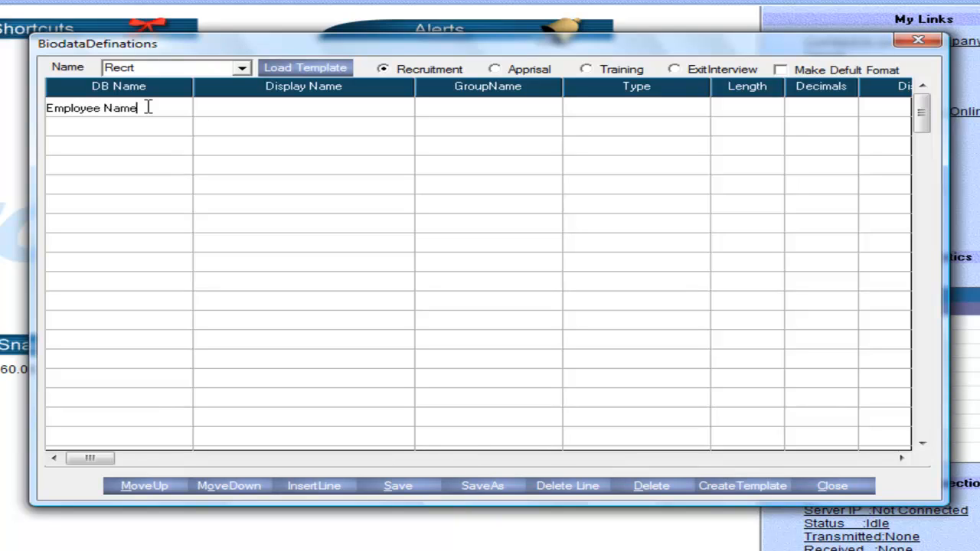
click(306, 113)
double_click(143, 107)
key(ctrl+c)
click(252, 107)
key(ctrl+v)
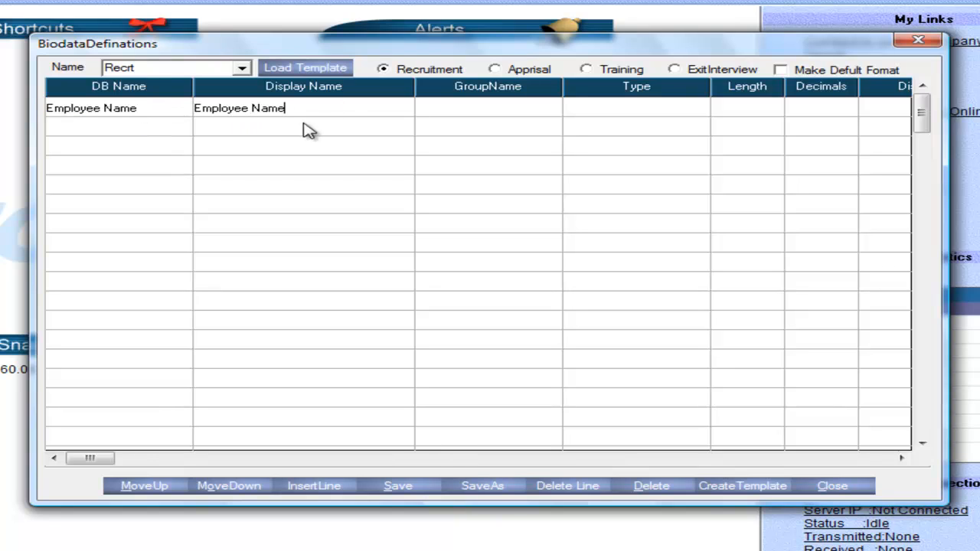
Assign the Employee Name field to the group Details with type Text and length 30
click(483, 108)
text(Details)
key(Tab)
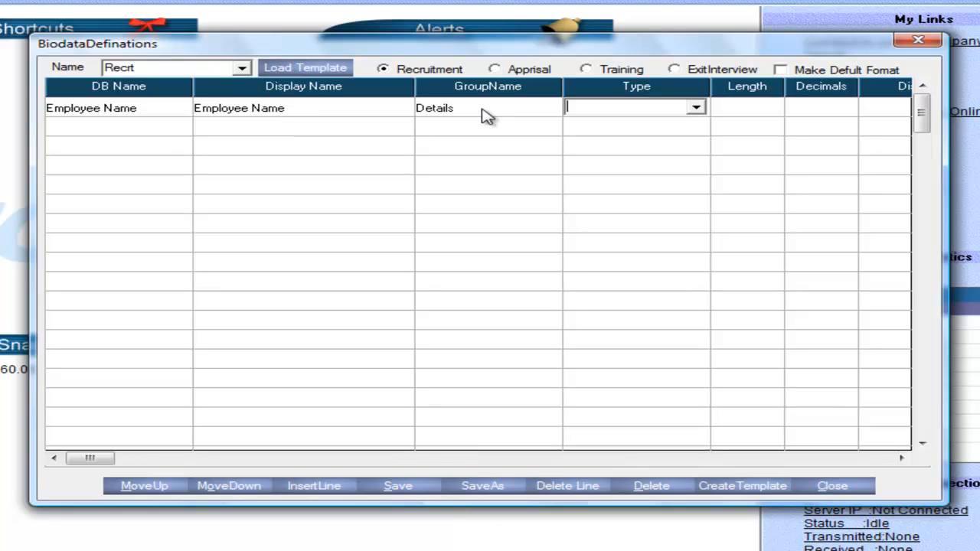
key(Tab)
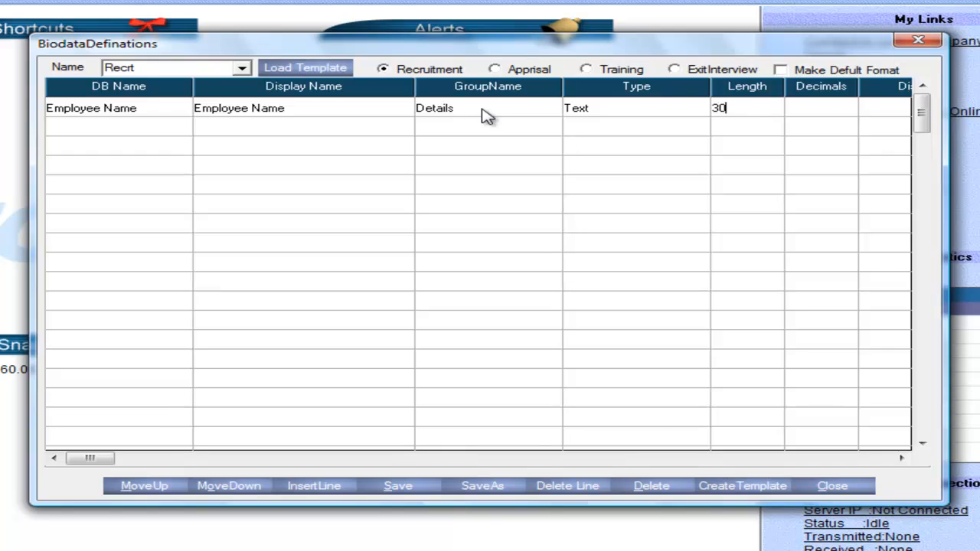
key(Return)
key(Tab)
key(Tab)
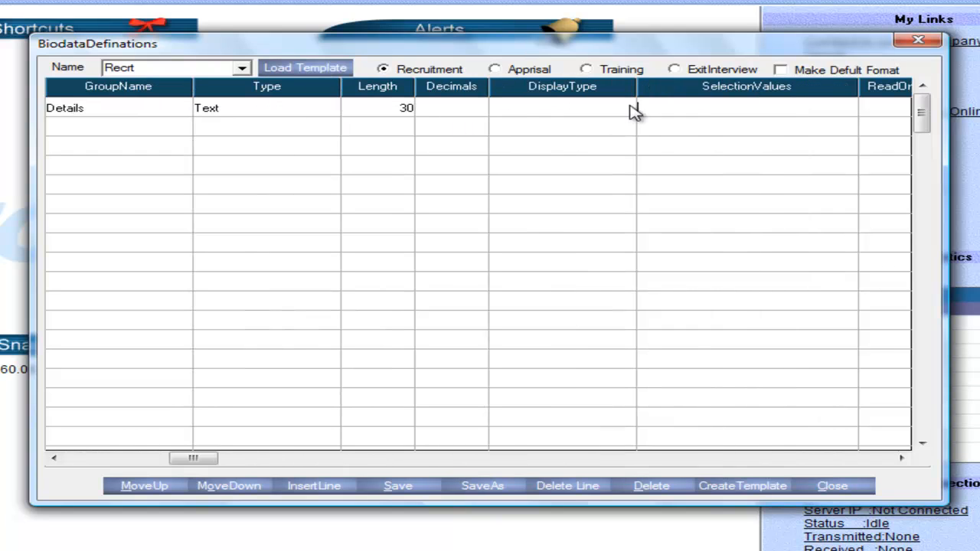
Set the Employee Name field's display type to Text and complete the row with its remaining options unchanged
click(607, 106)
click(624, 107)
key(Tab)
key(Tab)
key(Tab)
key(Tab)
key(Return)
key(Return)
key(Return)
key(Return)
key(Return)
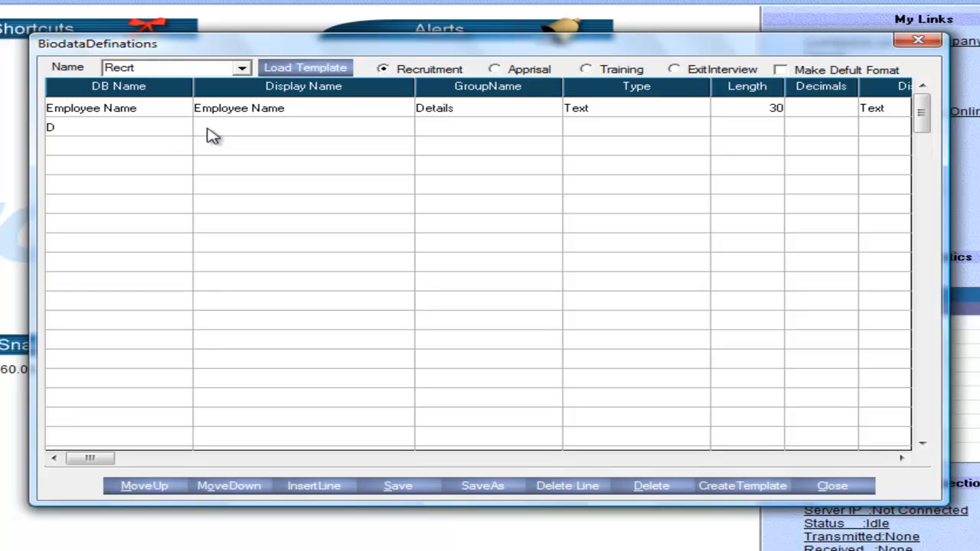
Add a second field with Date of Joining as both DB name and display name
text(Date of Joining)
key(Return)
click(180, 128)
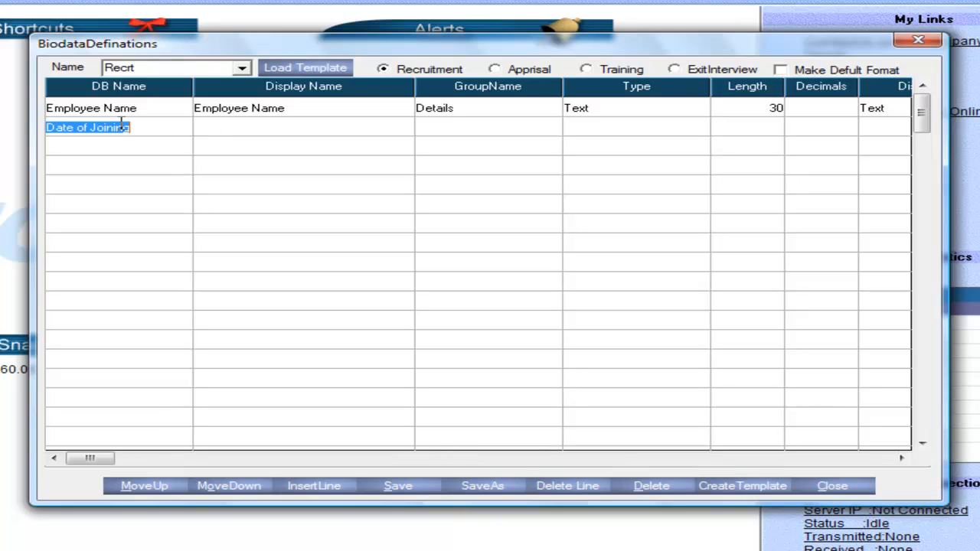
key(ctrl+c)
click(270, 128)
key(ctrl+v)
key(Return)
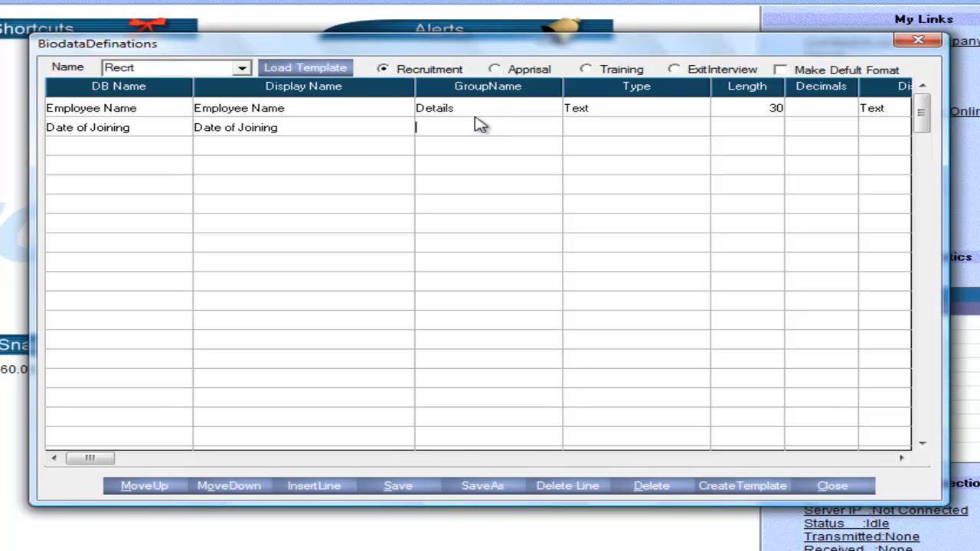
Assign the Date of Joining field to the group Details, copying the group name from the Employee Name row
click(472, 108)
click(459, 130)
click(467, 112)
key(ctrl+c)
click(467, 128)
key(ctrl+v)
Set the Date of Joining field's type to Text and its length to 20
click(592, 133)
key(Return)
click(617, 131)
key(Down)
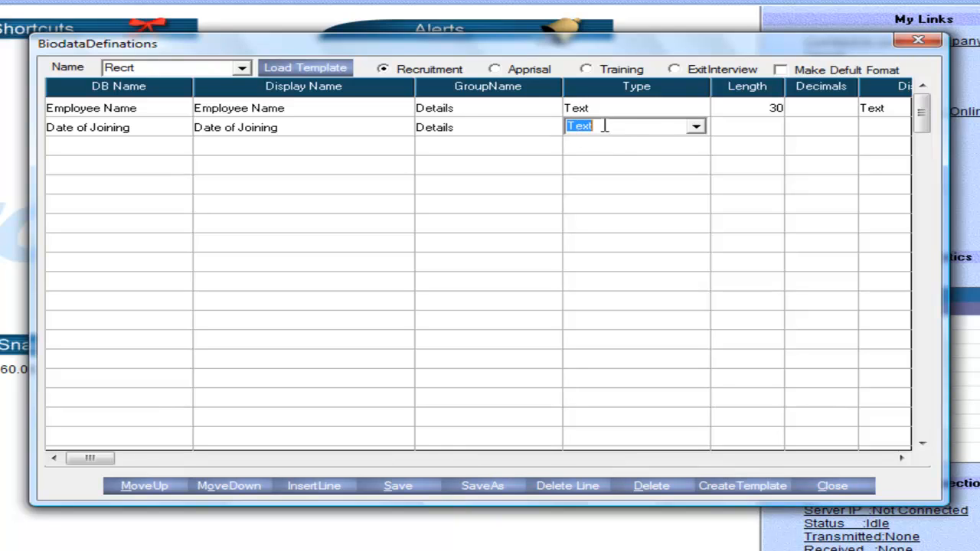
key(Return)
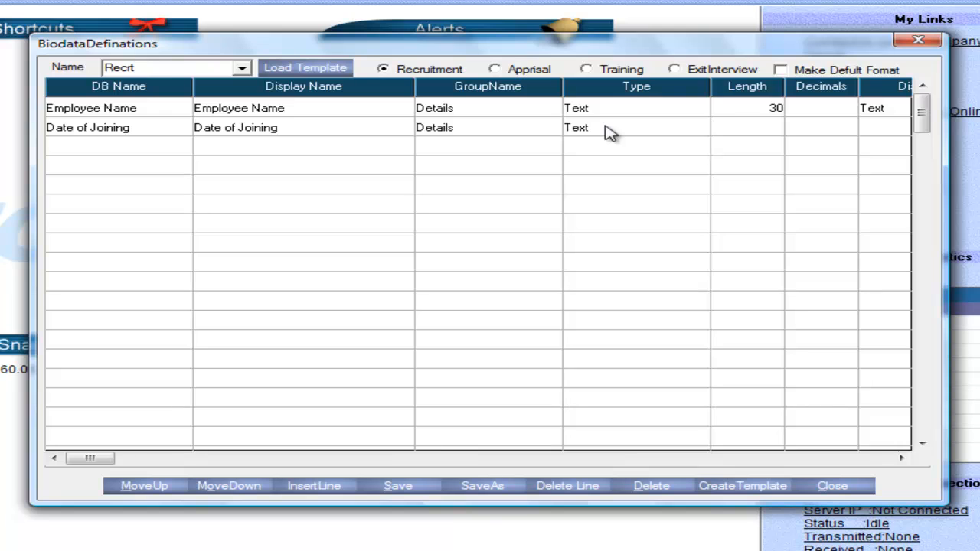
text(20)
key(Return)
Set the Date of Joining field's display type to Text and complete its row with the default options
key(Down)
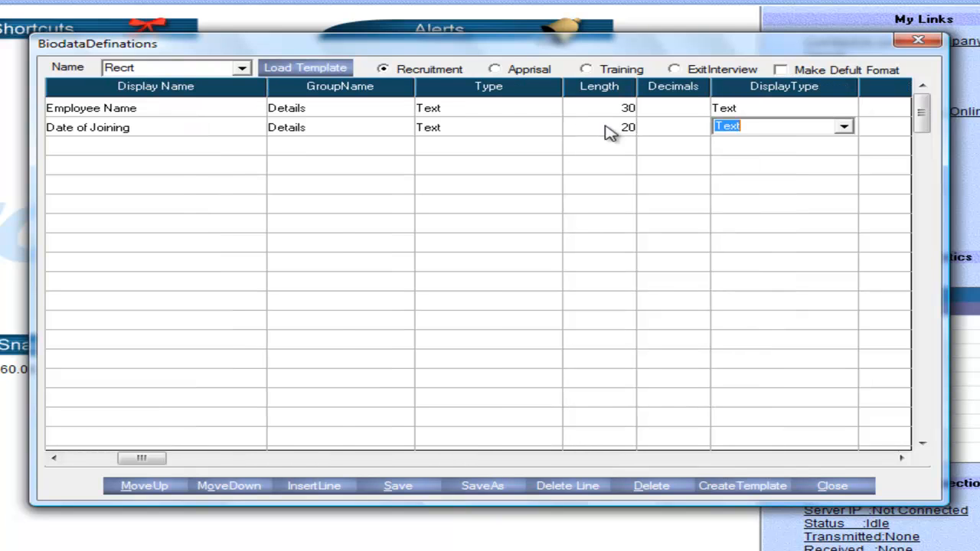
key(Return)
key(Return)
key(Return)
key(Return)
key(Return)
key(Return)
key(Return)
key(Return)
key(Return)
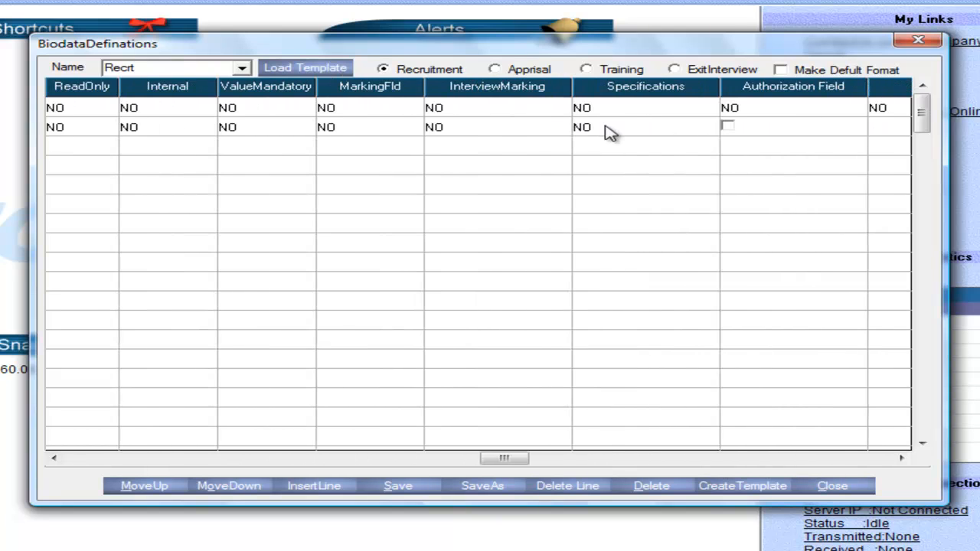
Add a third field with Expected Salary as DB name and display name, in the group Details
text(E)
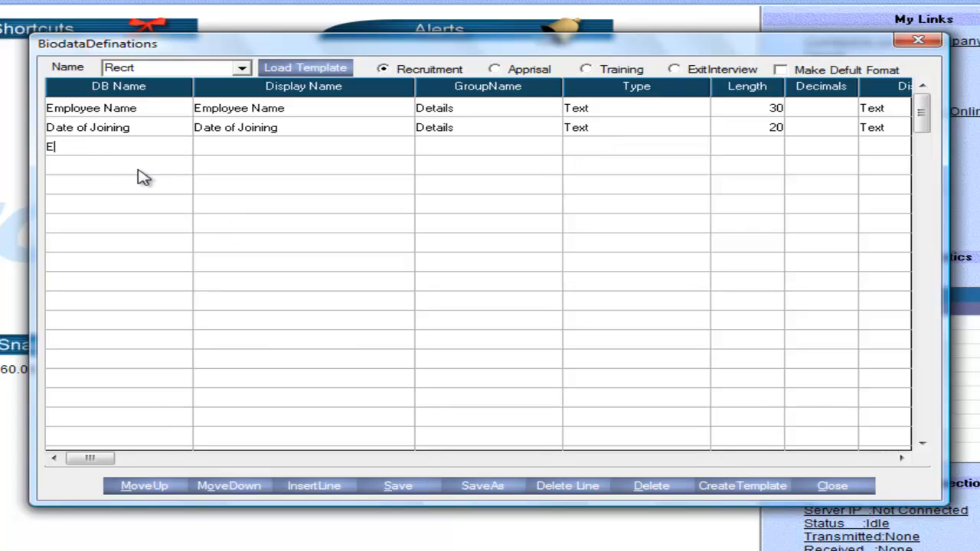
text(xpected Salary)
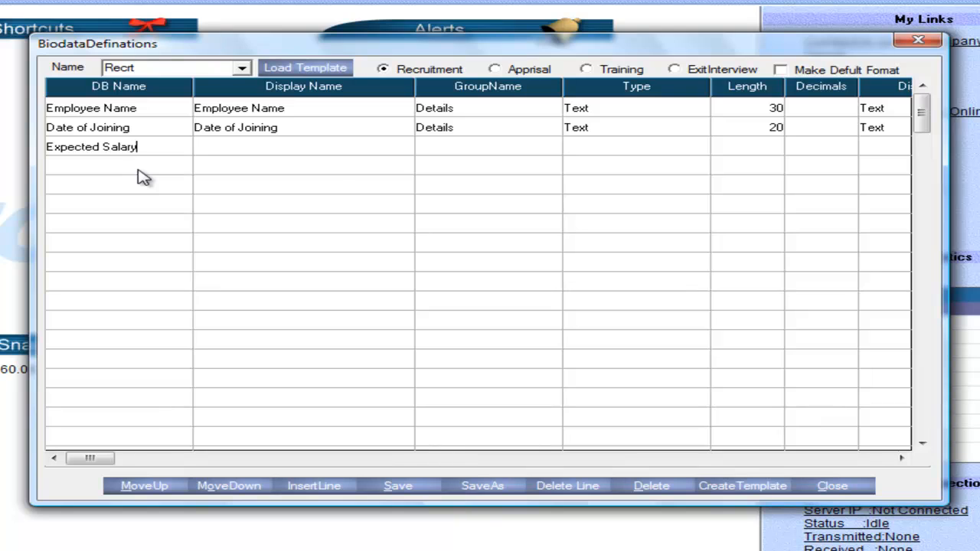
click(136, 145)
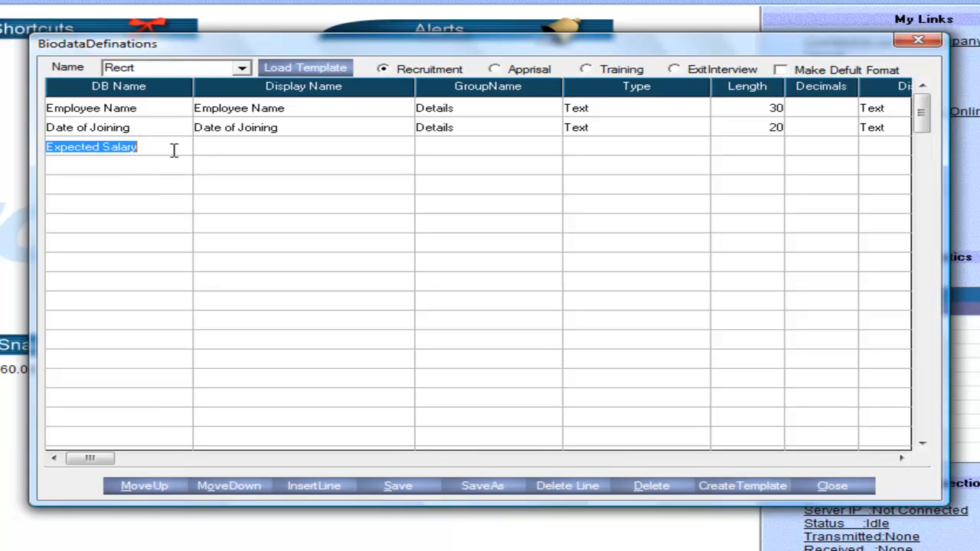
click(270, 147)
key(ctrl+v)
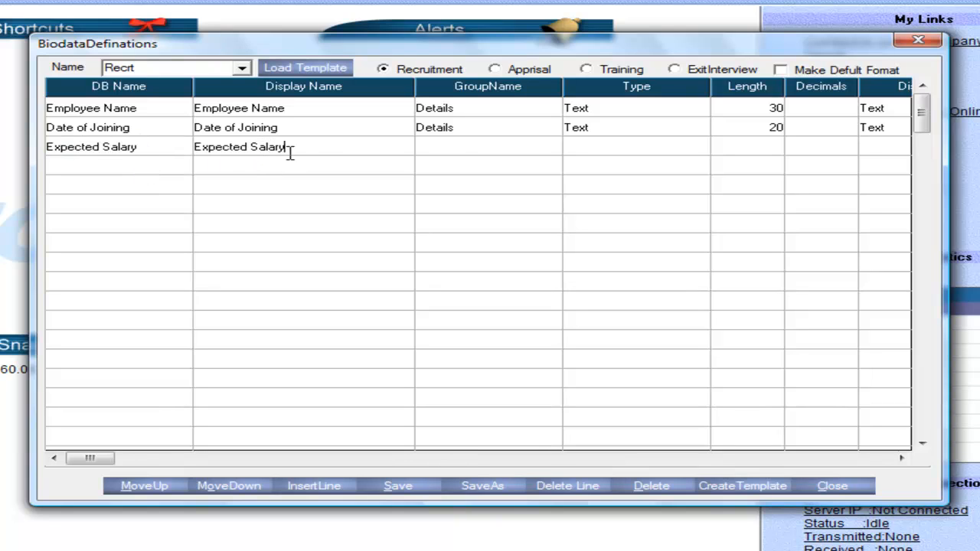
click(455, 146)
click(459, 124)
click(465, 146)
key(ctrl+v)
Set the Expected Salary field's type to Text and its length to 15
click(625, 148)
text(t)
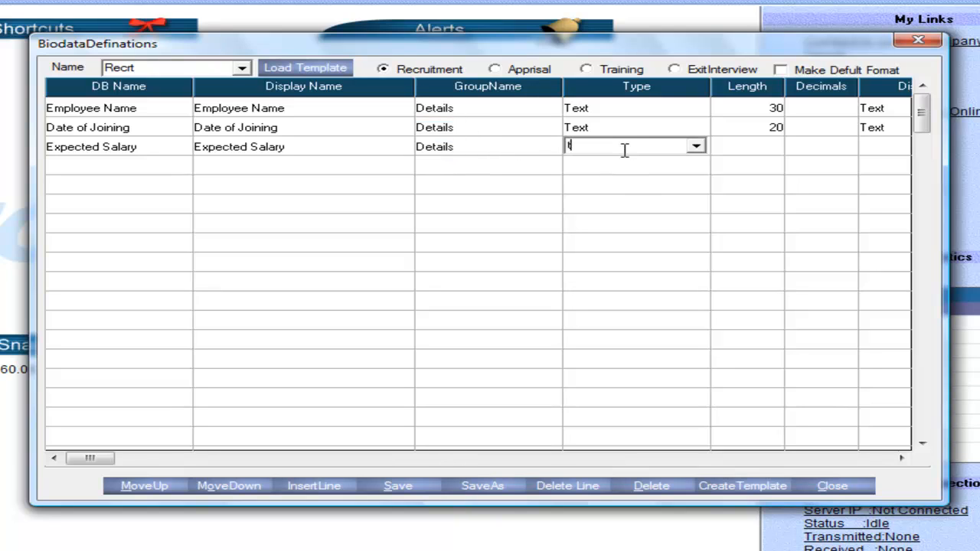
key(Tab)
key(Tab)
key(Tab)
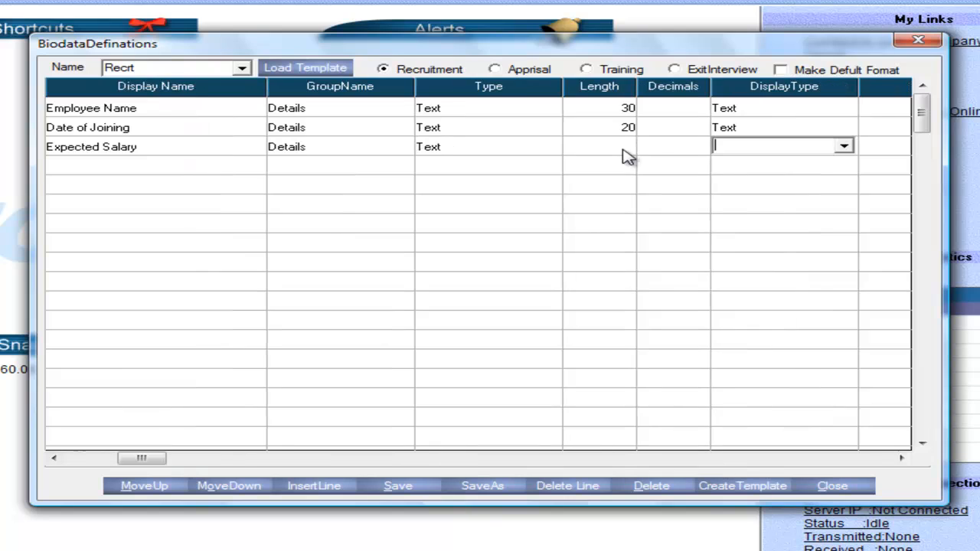
key(shift+Tab)
key(shift+Tab)
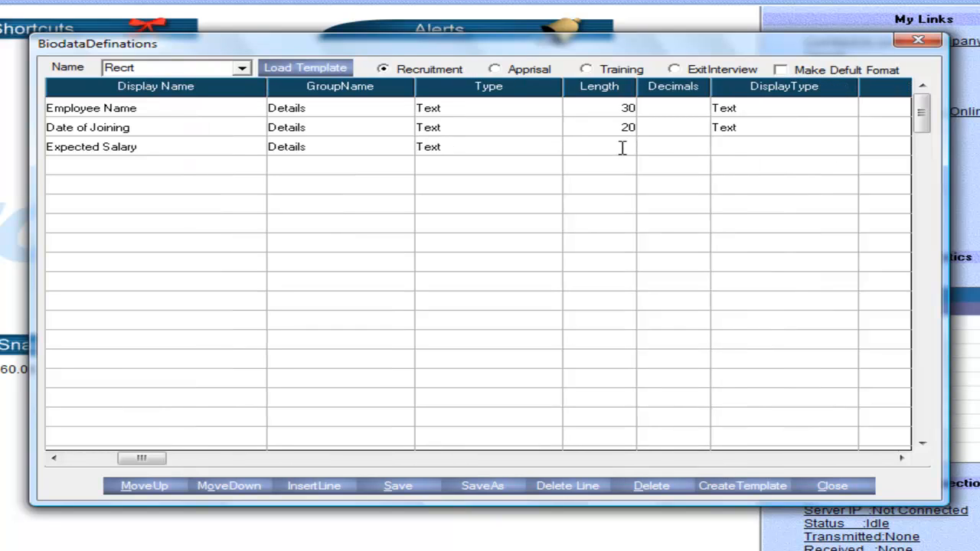
text(15)
key(Tab)
key(Tab)
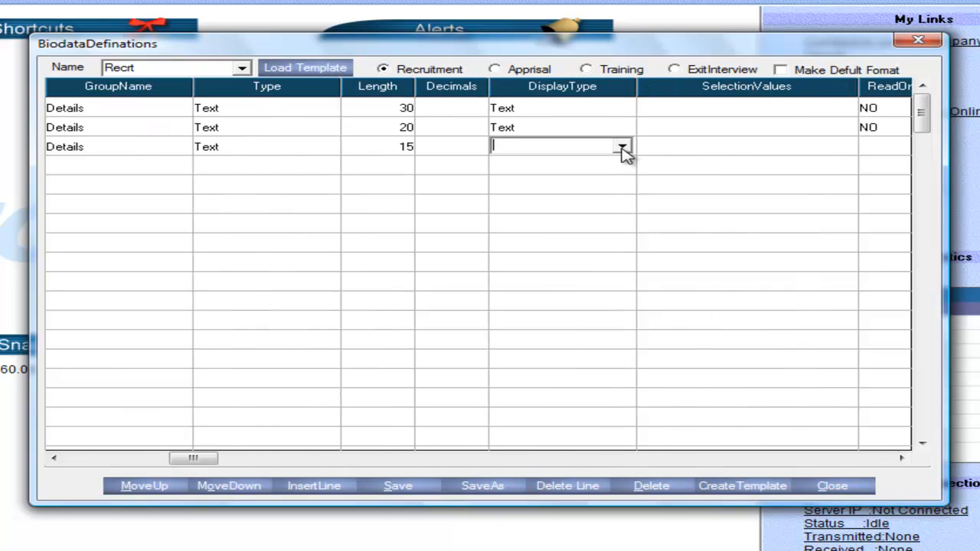
Set the Expected Salary field's display type to Text and complete its row with the default options
key(Down)
key(Tab)
key(Tab)
key(Tab)
key(Tab)
key(Tab)
key(Tab)
key(Tab)
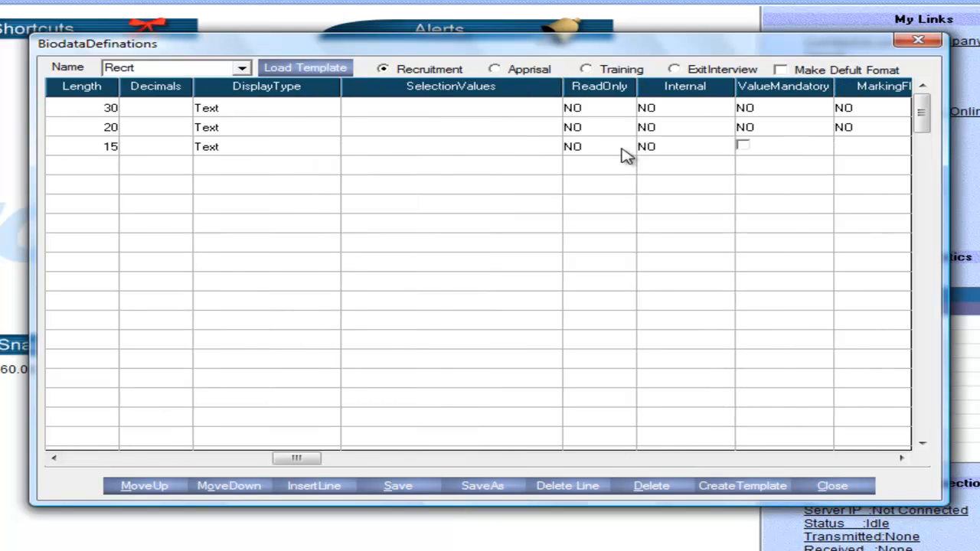
key(Tab)
key(Tab)
key(Tab)
Add a fourth field with Yrs of Experience as DB name and display name, in the group Details
text(Yrs)
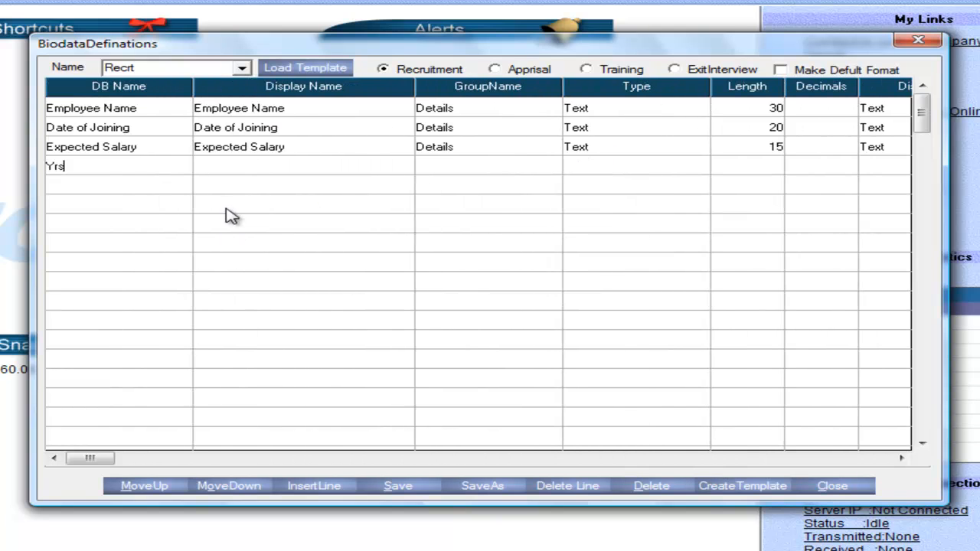
text( of Experience)
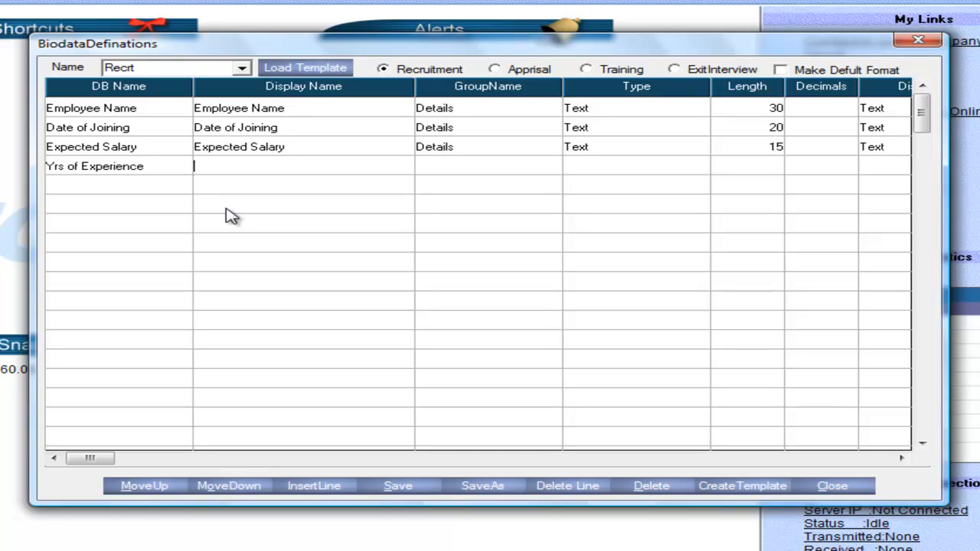
click(176, 166)
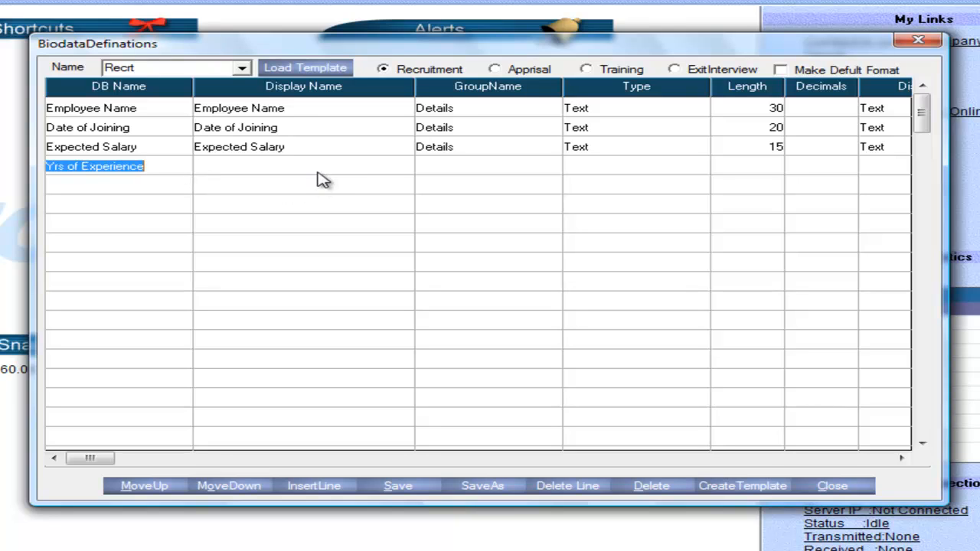
click(349, 166)
key(ctrl+v)
click(458, 168)
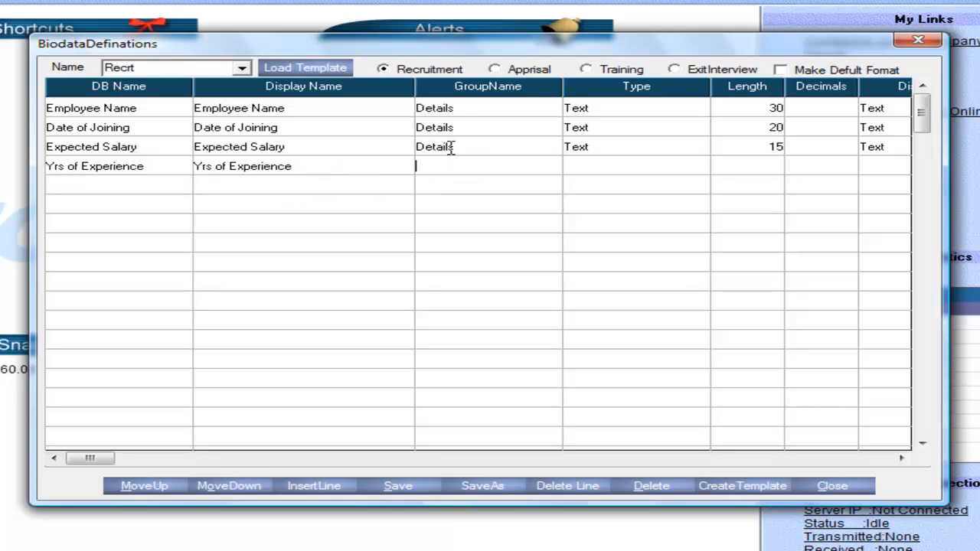
double_click(451, 147)
key(ctrl+c)
click(454, 165)
key(ctrl+v)
Set the Yrs of Experience field's type to Text and its length to 20
click(593, 173)
key(Tab)
click(609, 170)
text(Text)
key(Tab)
text(20)
key(Tab)
key(Tab)
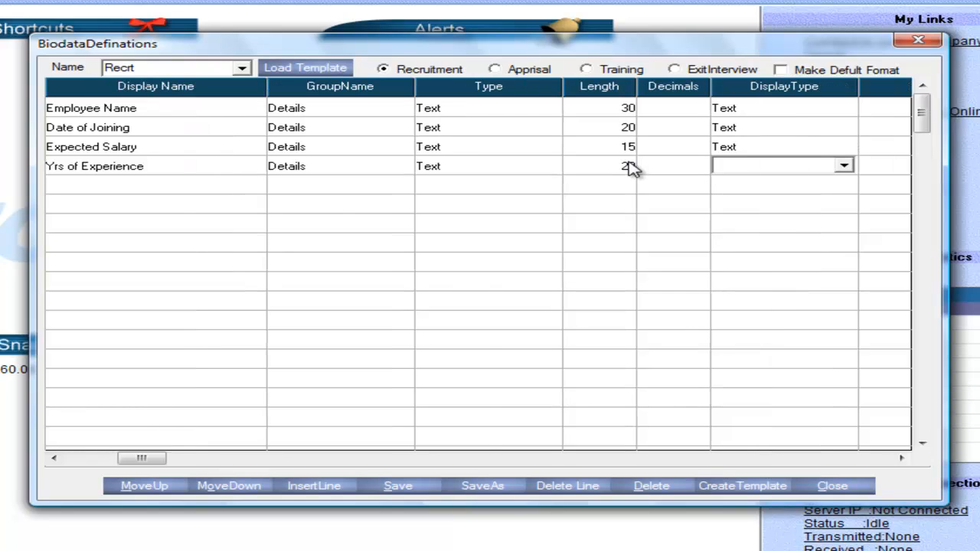
Complete the Yrs of Experience row with display type Text and the default options, and save the Recrt format
text(Text)
key(Tab)
key(Tab)
key(Tab)
key(Tab)
key(Tab)
key(Tab)
key(Tab)
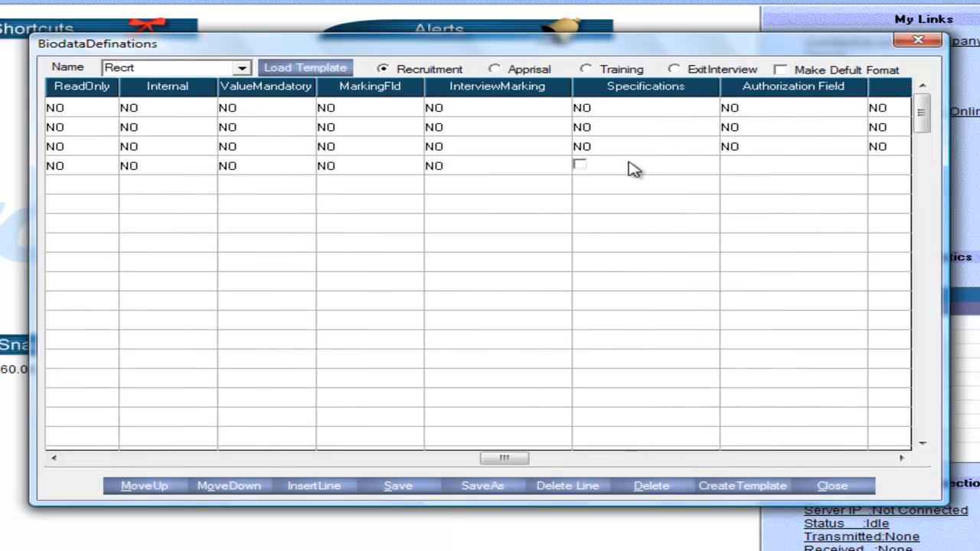
key(Tab)
key(Tab)
key(Tab)
key(Tab)
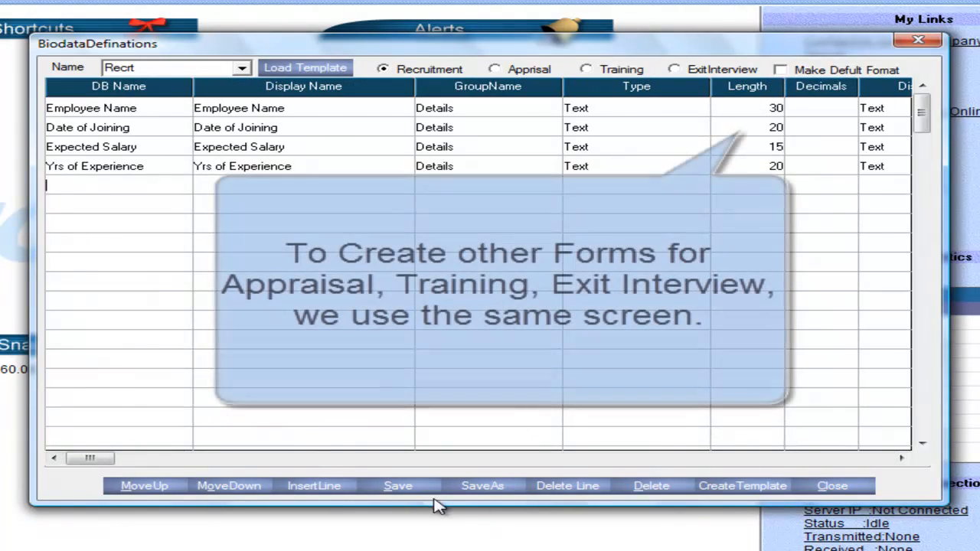
click(404, 488)
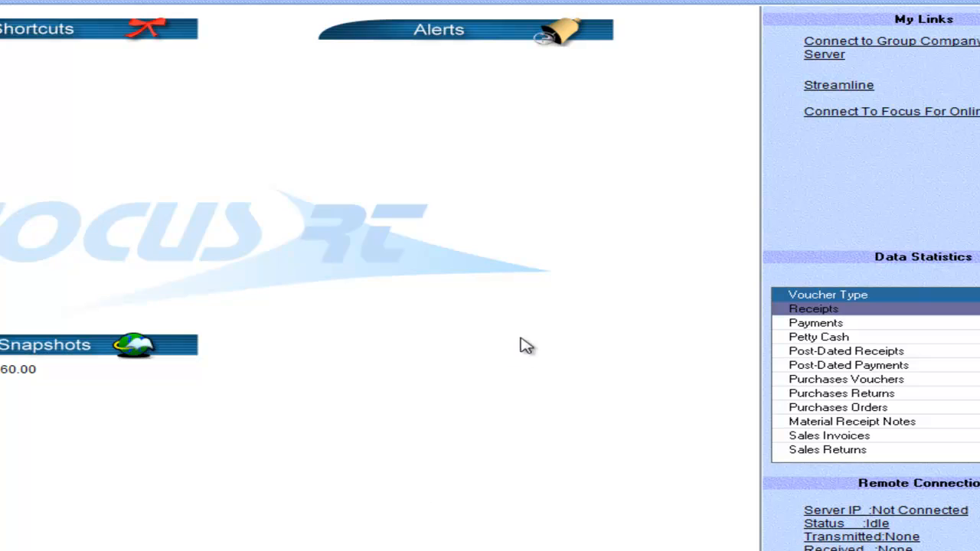
click(525, 1)
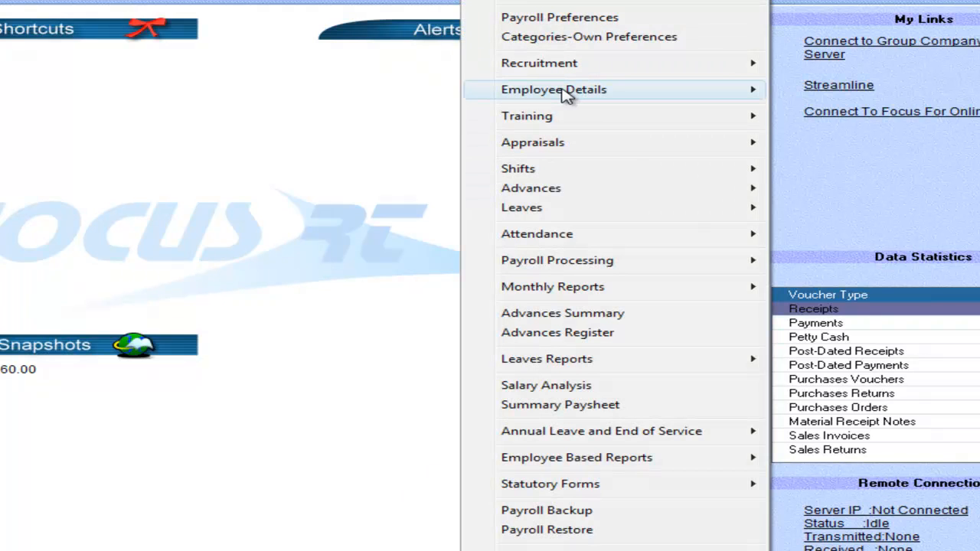
mouse_move(566, 95)
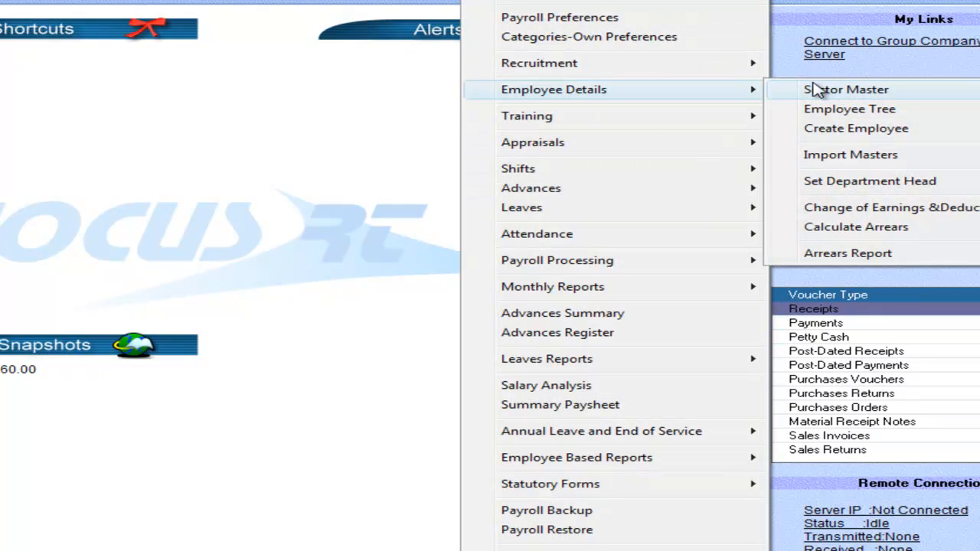
mouse_move(710, 67)
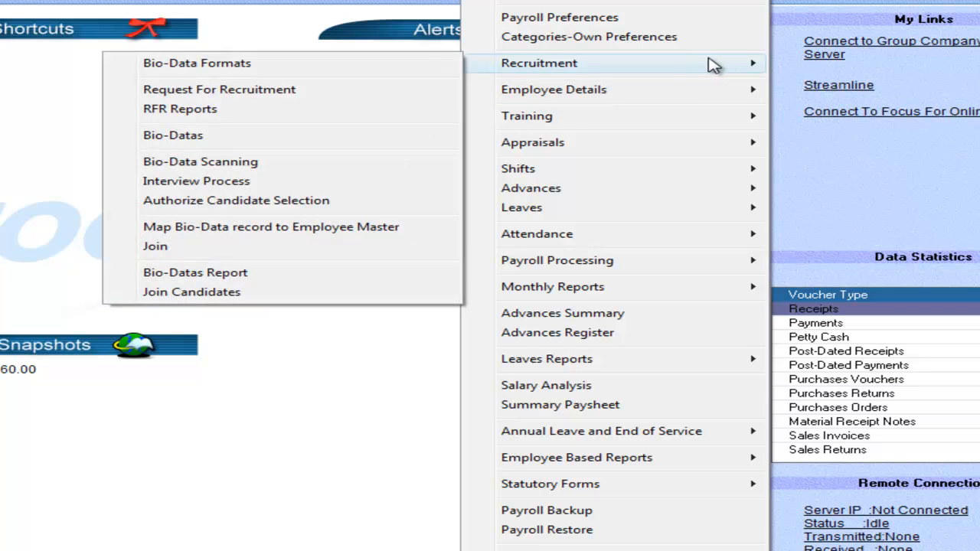
click(325, 135)
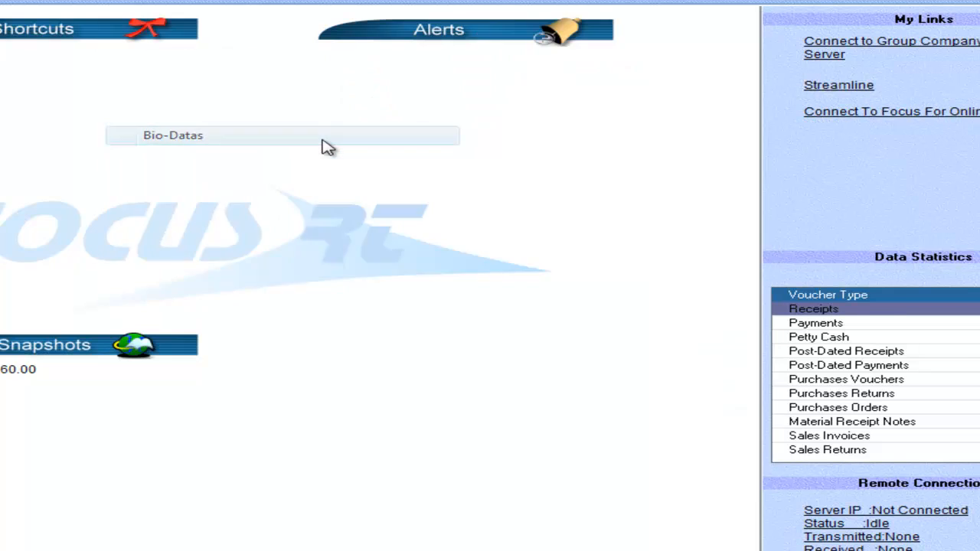
key(Escape)
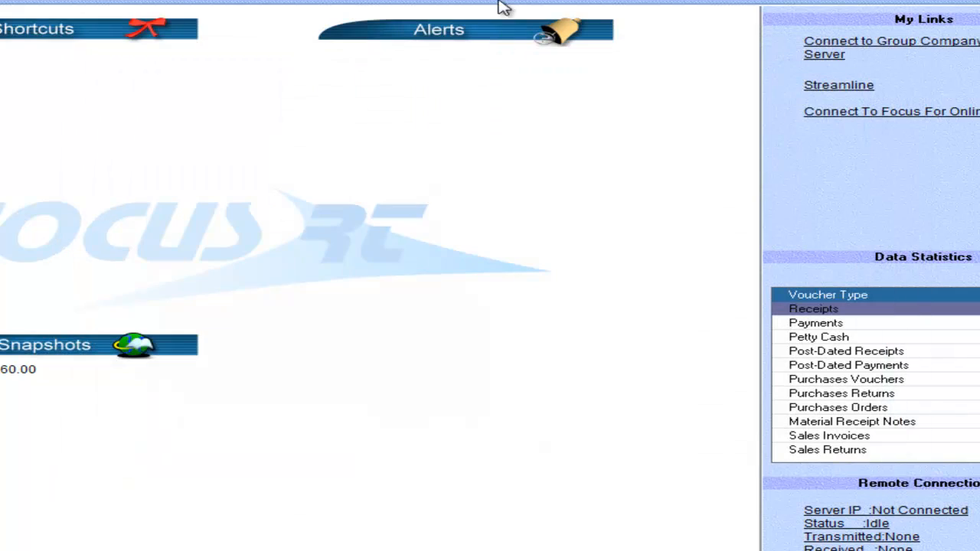
Start a Request for Recruitment with request number 1 and the biodata format Recrt
click(501, 2)
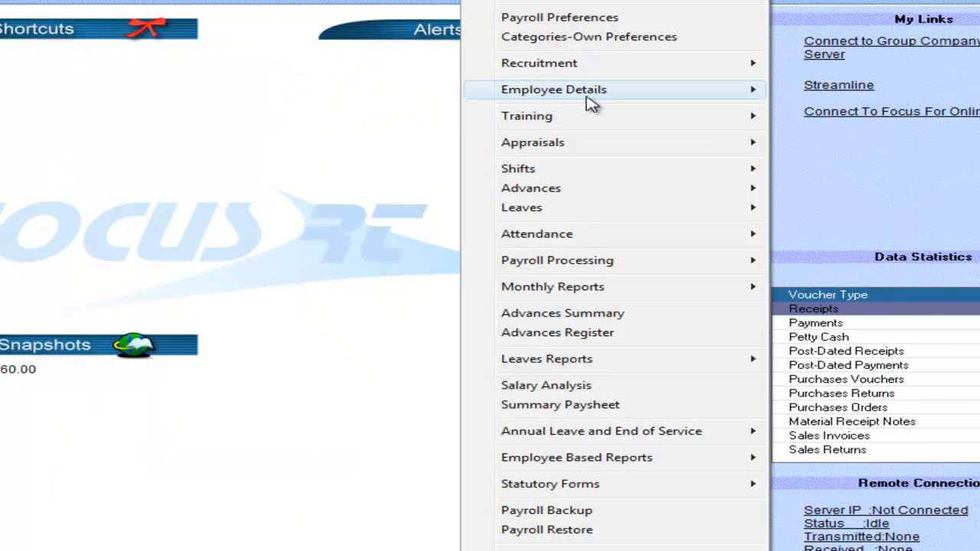
mouse_move(592, 102)
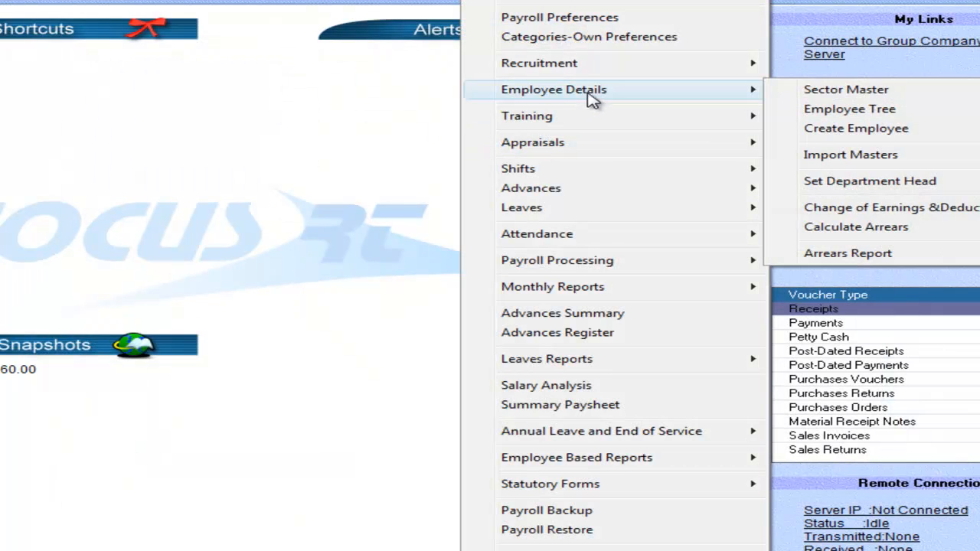
mouse_move(605, 72)
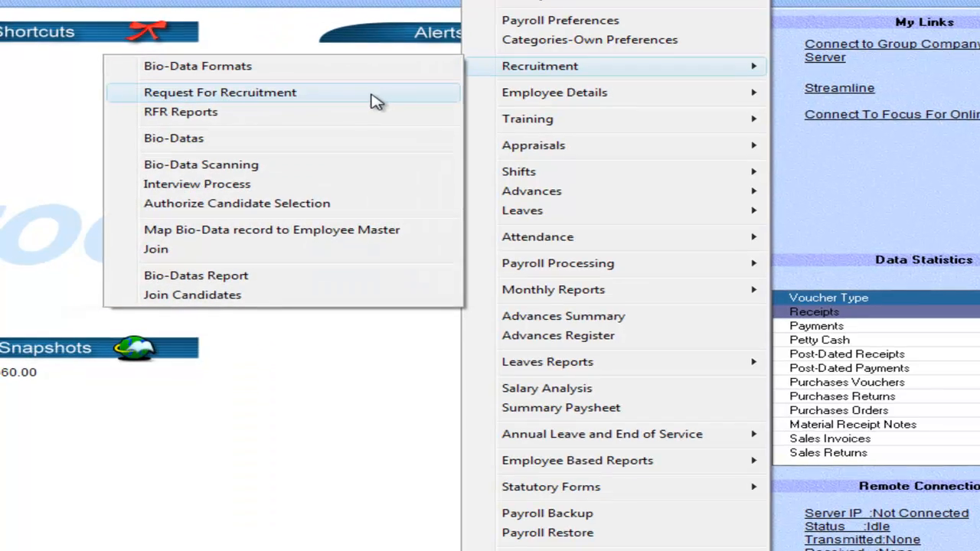
click(375, 98)
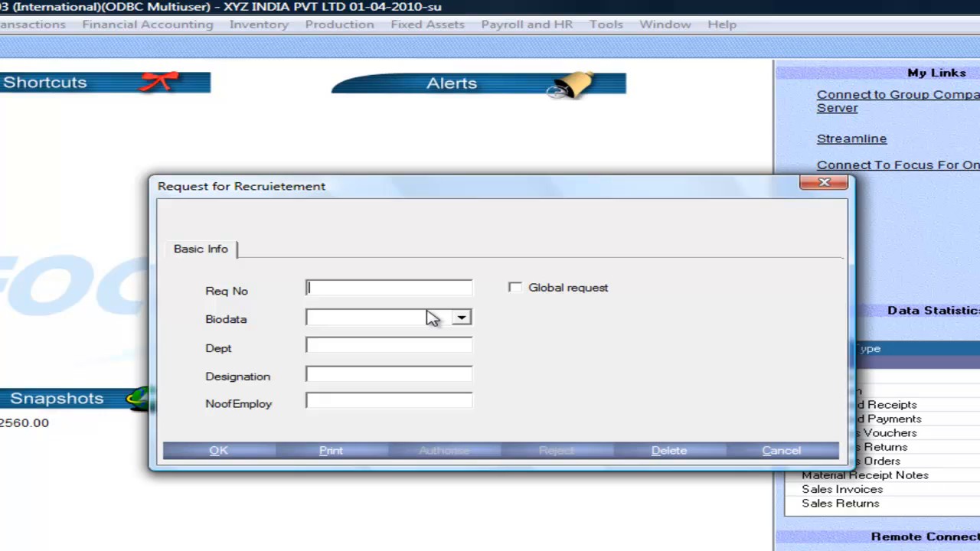
key(Down)
key(Tab)
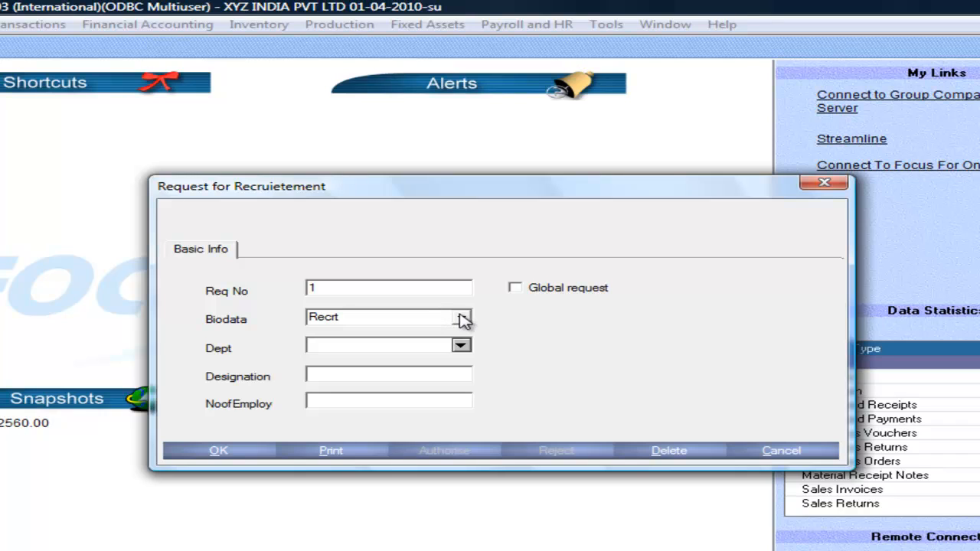
click(461, 317)
click(404, 333)
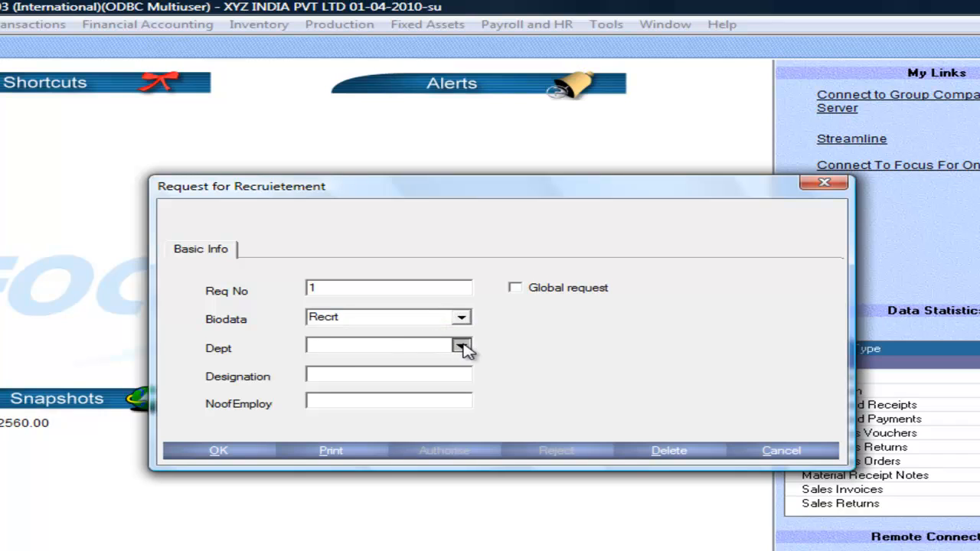
Complete and confirm the request with department Mktg, designation Sales Manager and 1 employee
click(461, 345)
click(330, 362)
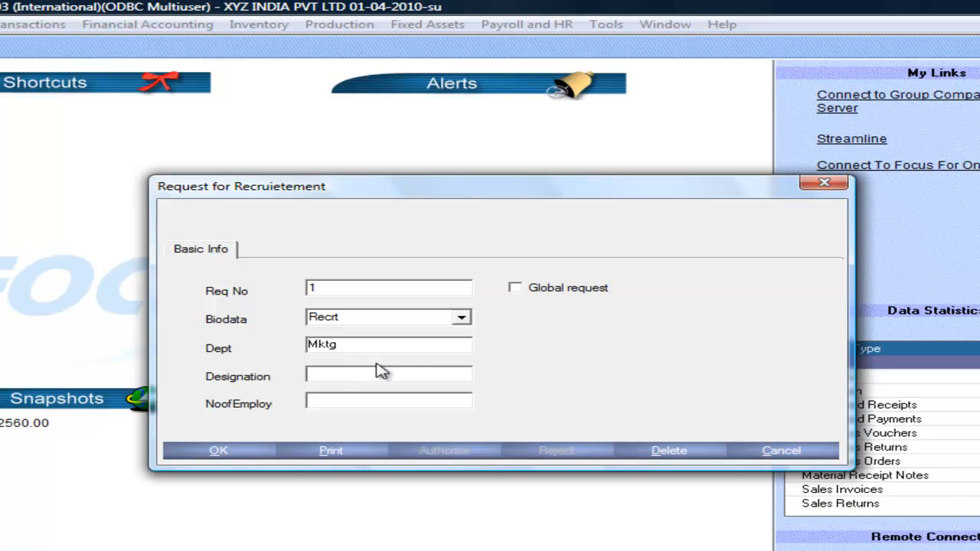
text(Sales Manager)
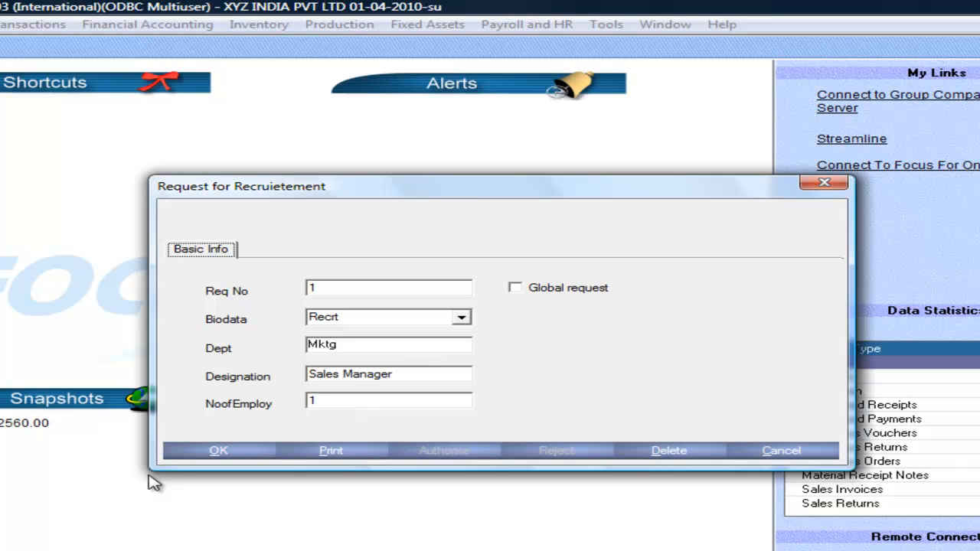
click(222, 453)
Open the recruitment Bio-Datas entry form and load request number 1
click(526, 23)
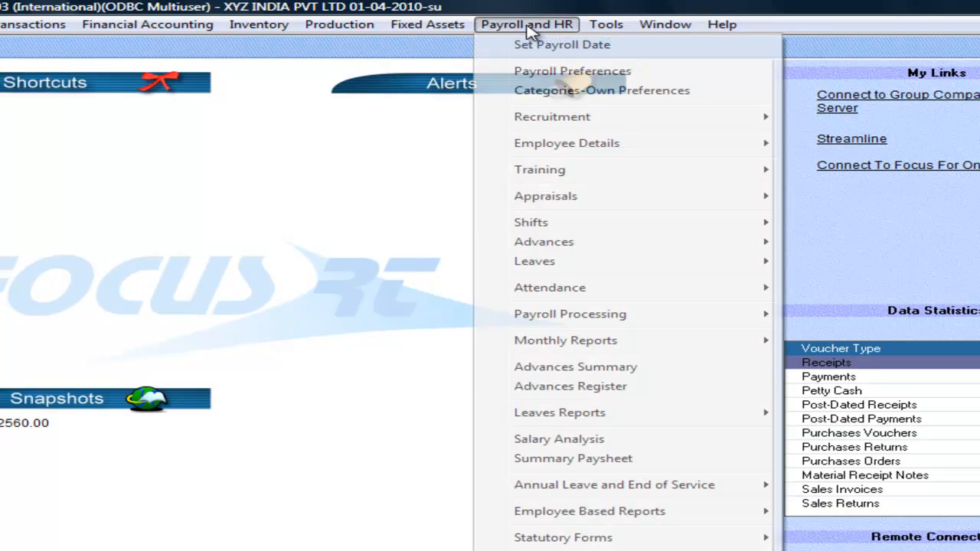
mouse_move(580, 153)
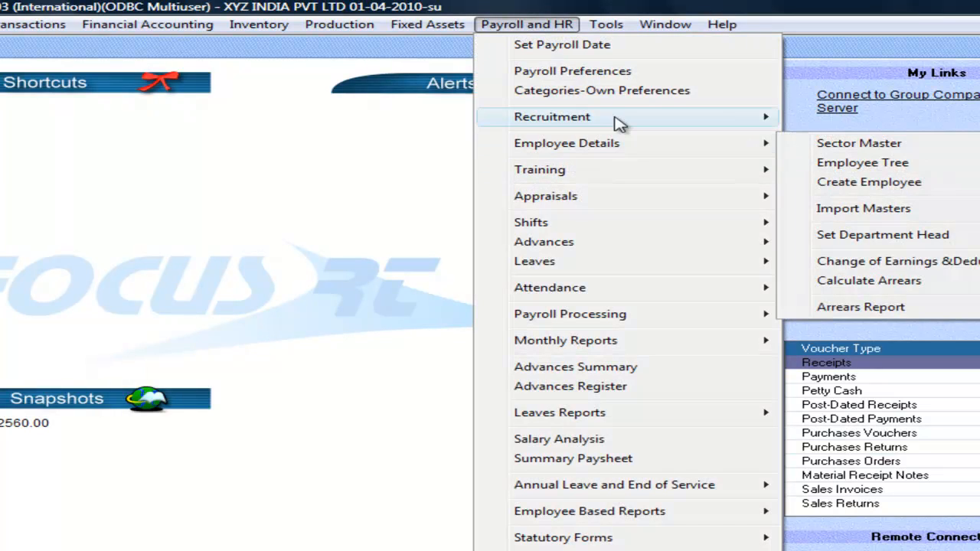
mouse_move(580, 123)
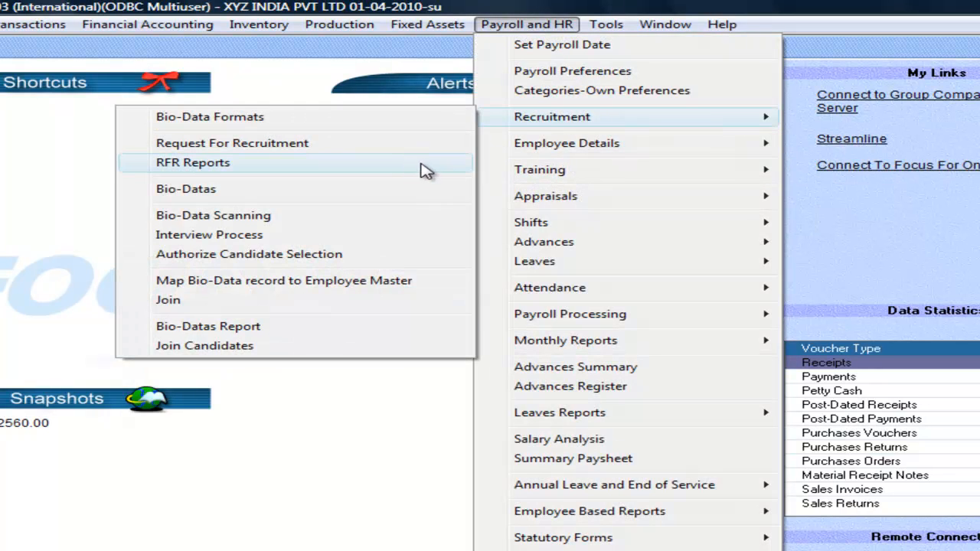
click(345, 191)
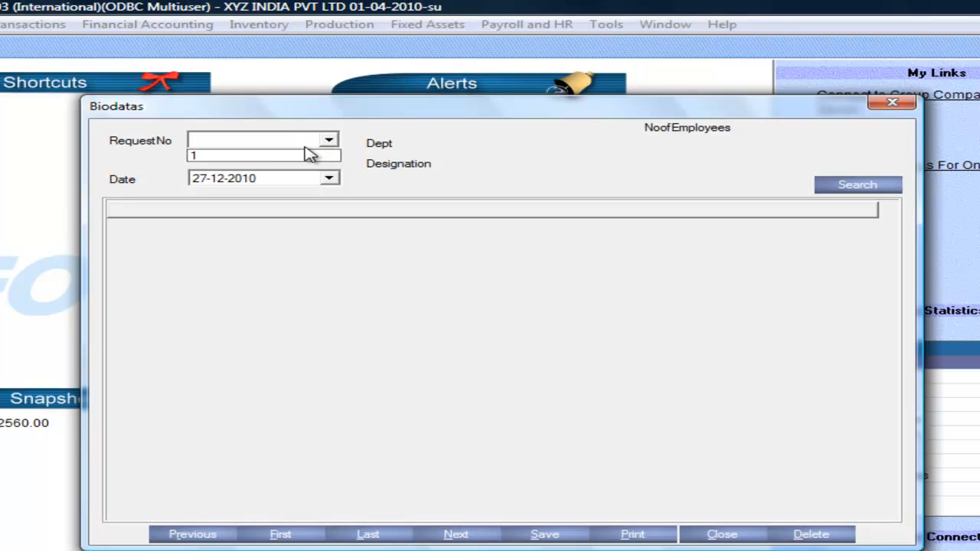
click(300, 156)
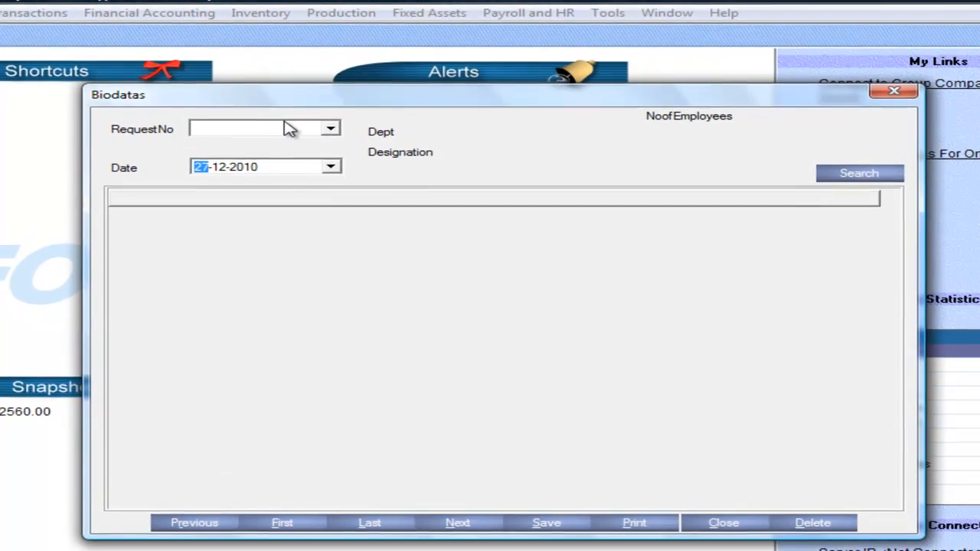
click(330, 141)
click(288, 135)
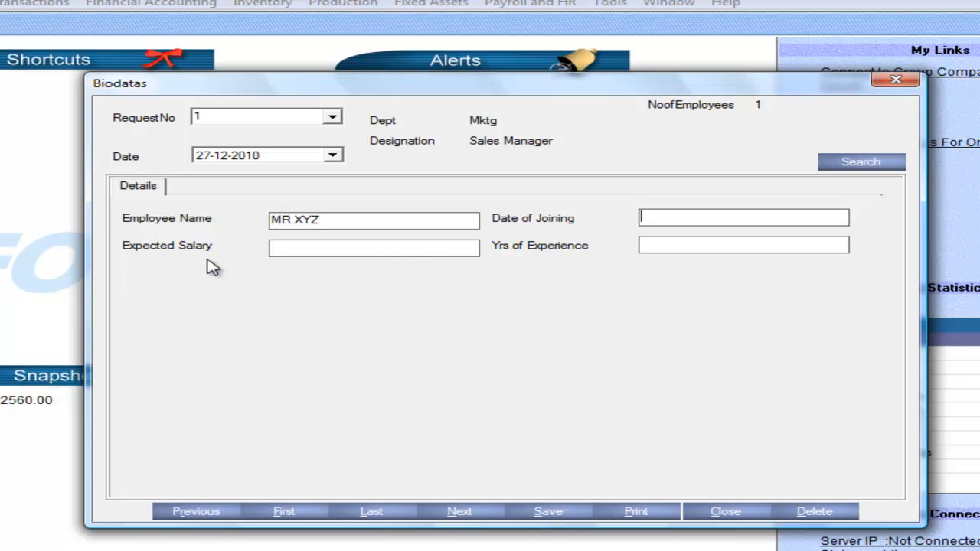
Complete the first candidate's bio-data with expected salary 25000 and 3 years of experience, and save it
click(295, 245)
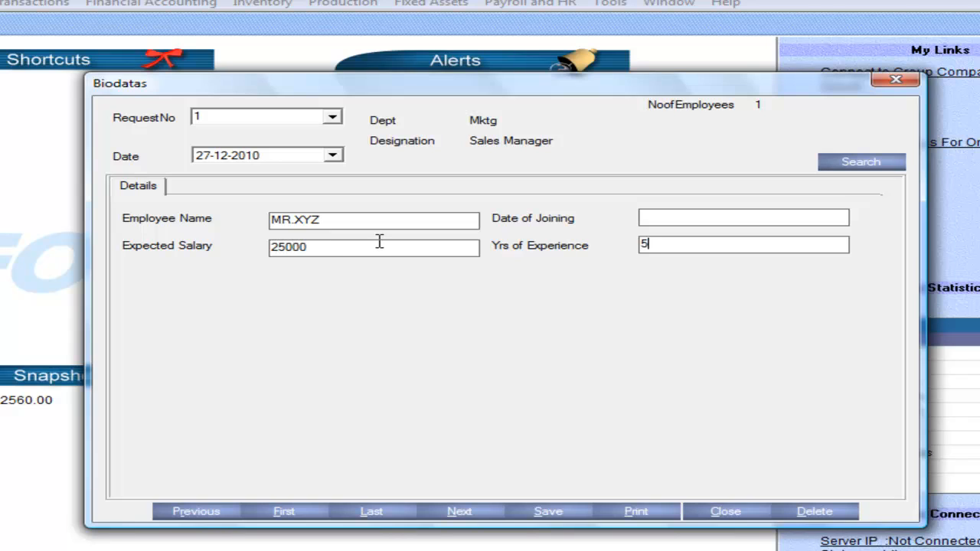
text(3)
key(Tab)
click(537, 518)
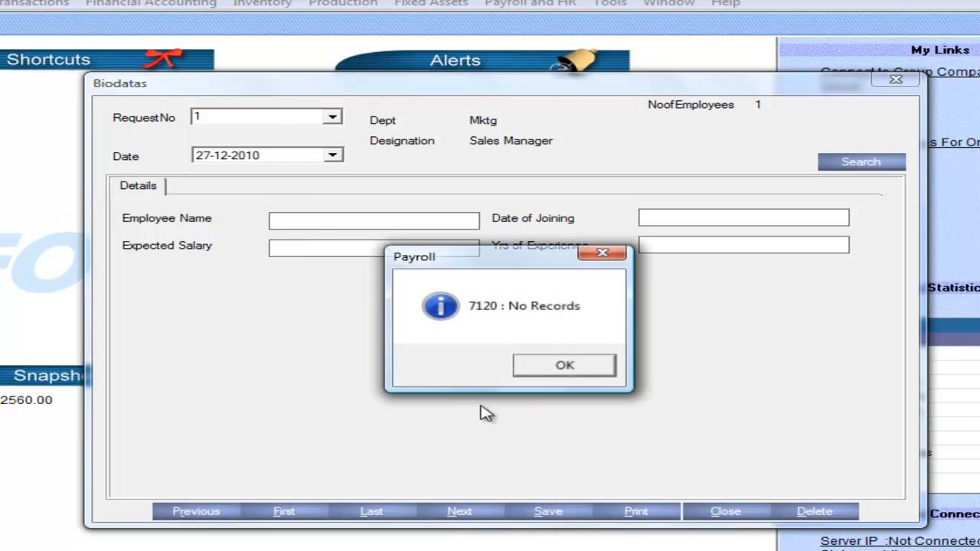
click(561, 368)
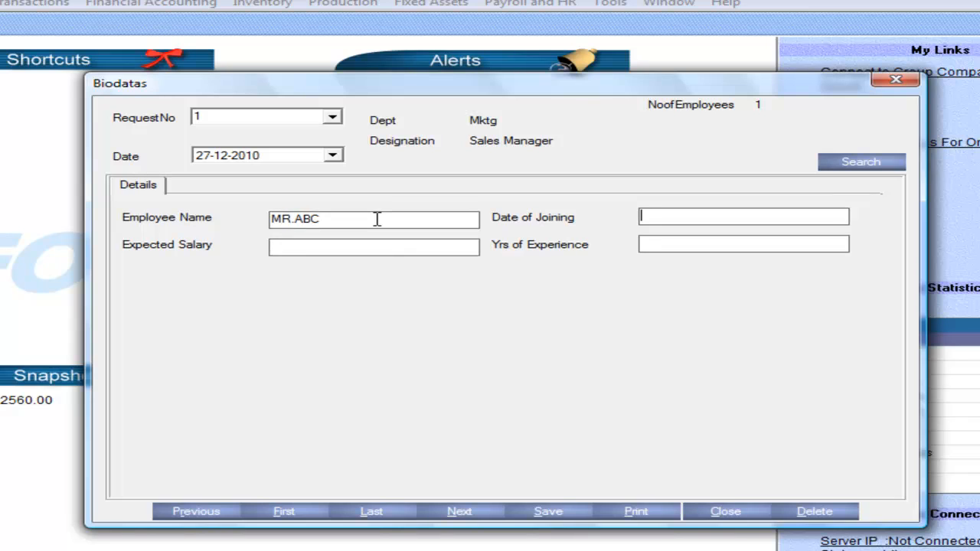
Save a second candidate's bio-data with name, expected salary 30000 and 5 years of experience, and close the form
double_click(377, 219)
click(401, 250)
click(546, 512)
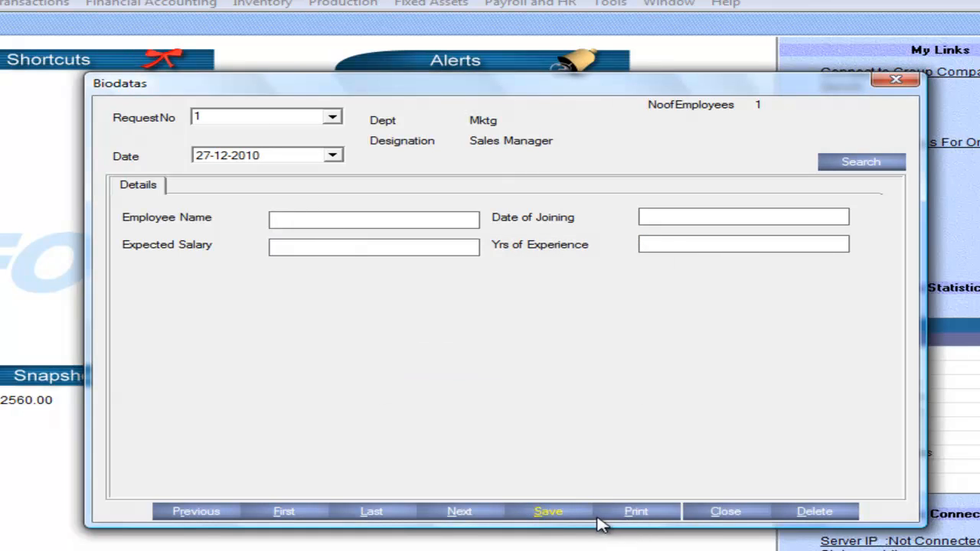
click(740, 514)
Open Bio-Data Scanning and list the candidates for request number 1
click(518, 4)
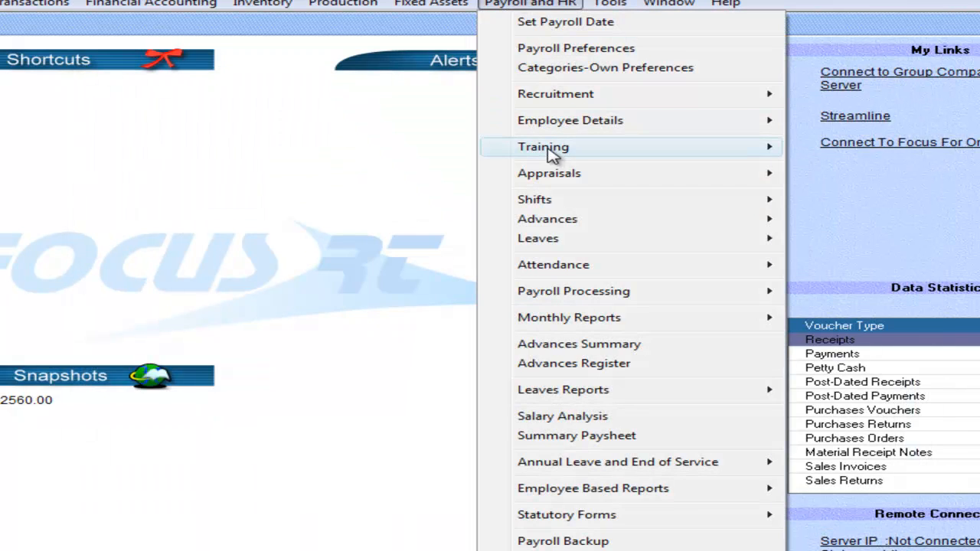
mouse_move(569, 98)
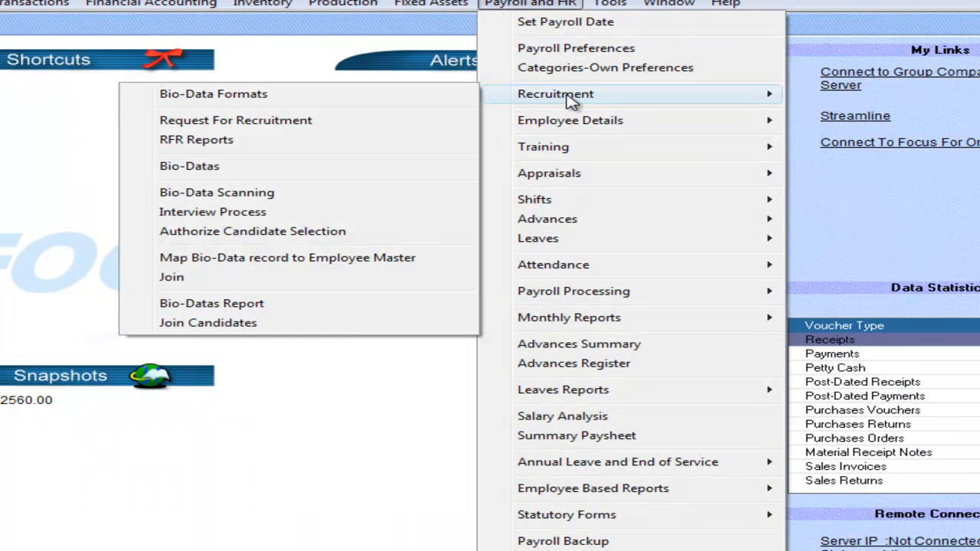
click(342, 196)
click(304, 138)
click(278, 154)
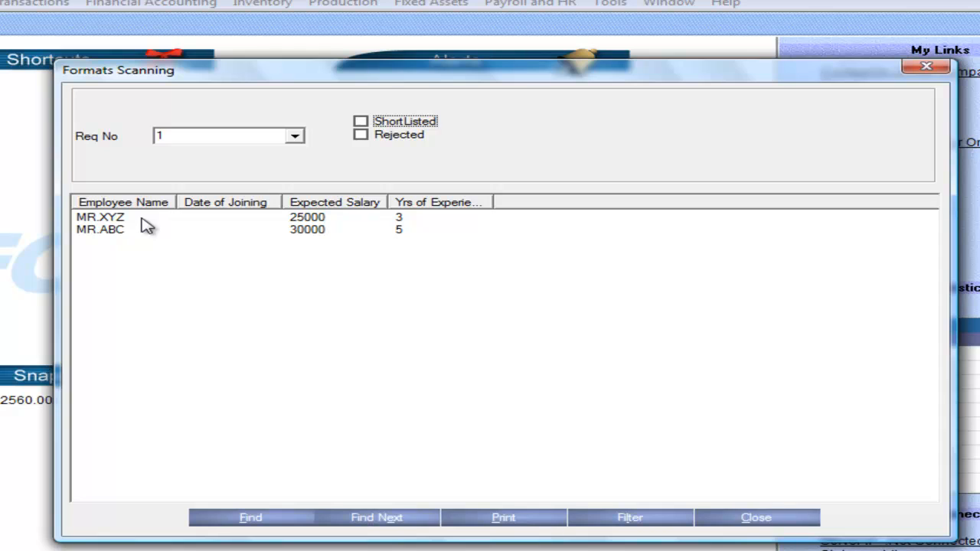
Mark the candidate with 3 years of experience as ShortListed and update the bio-data
double_click(258, 219)
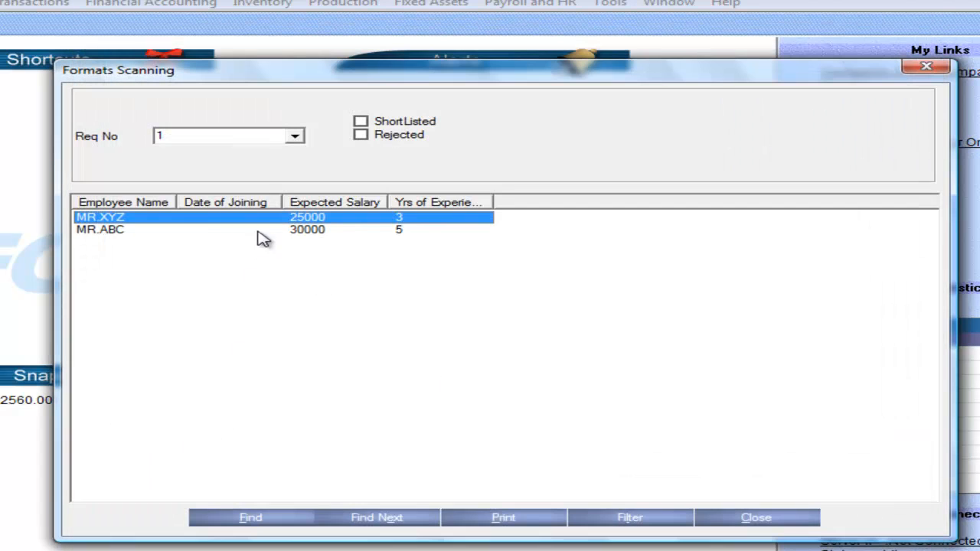
double_click(268, 222)
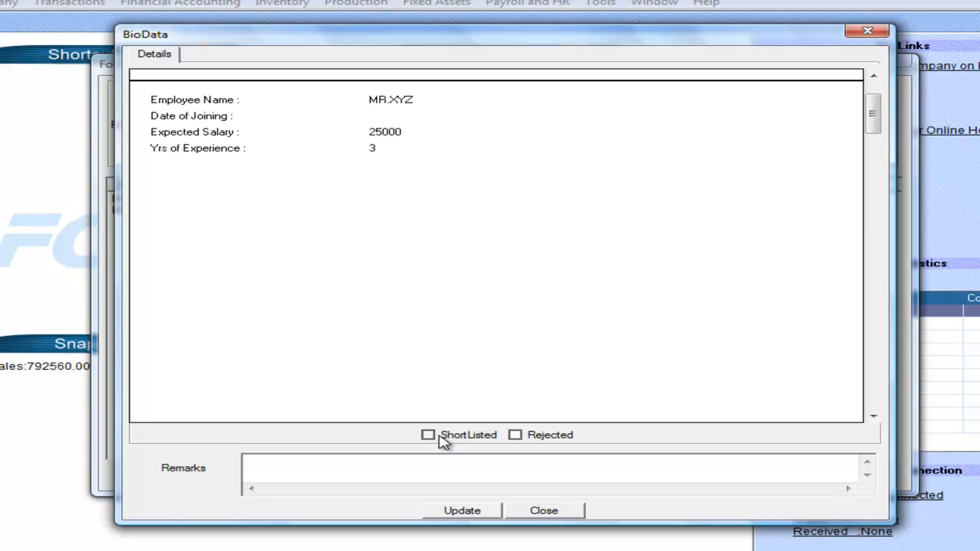
click(444, 436)
click(462, 511)
Mark the remaining candidate with 5 years of experience as ShortListed and update the bio-data
double_click(317, 202)
click(431, 436)
click(468, 512)
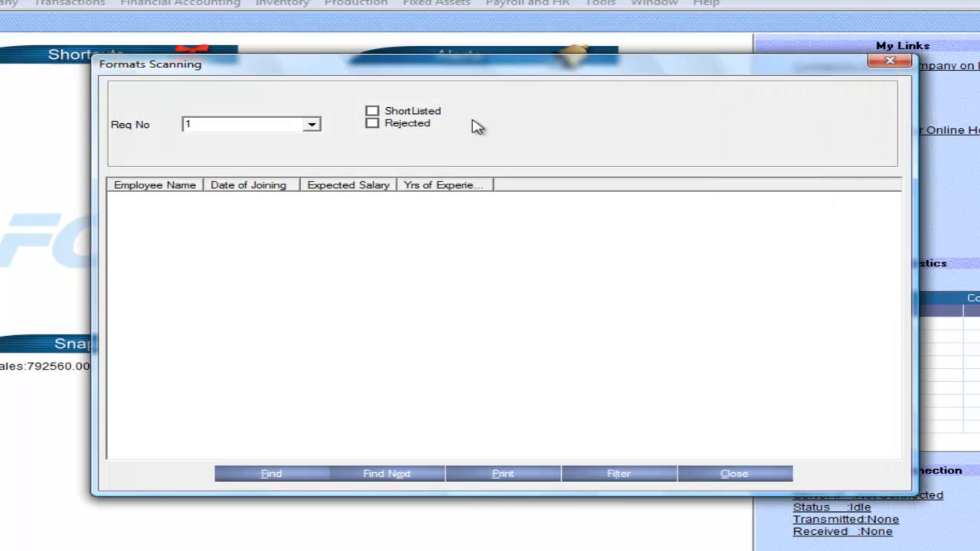
Review the shortlisted and rejected candidates for request number 1, and close the scanning window
click(373, 112)
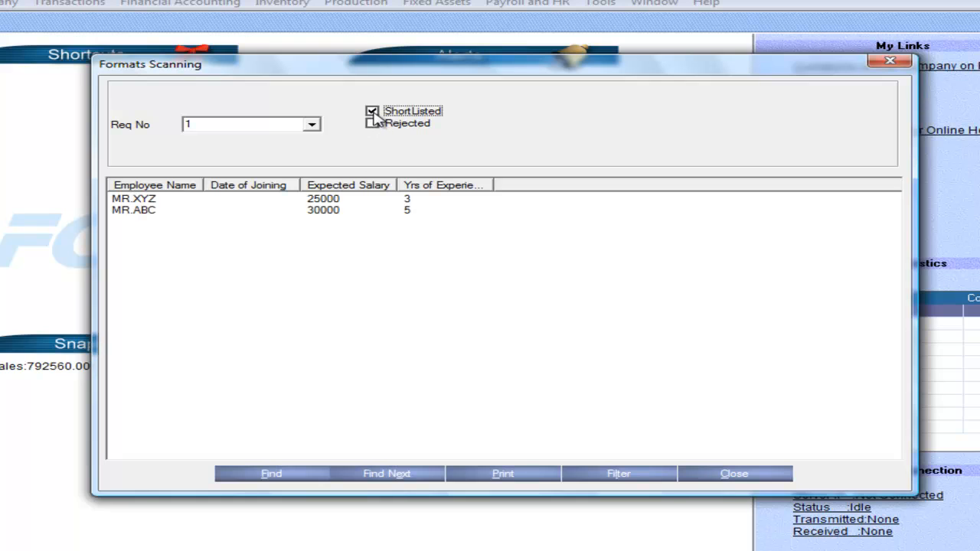
click(373, 112)
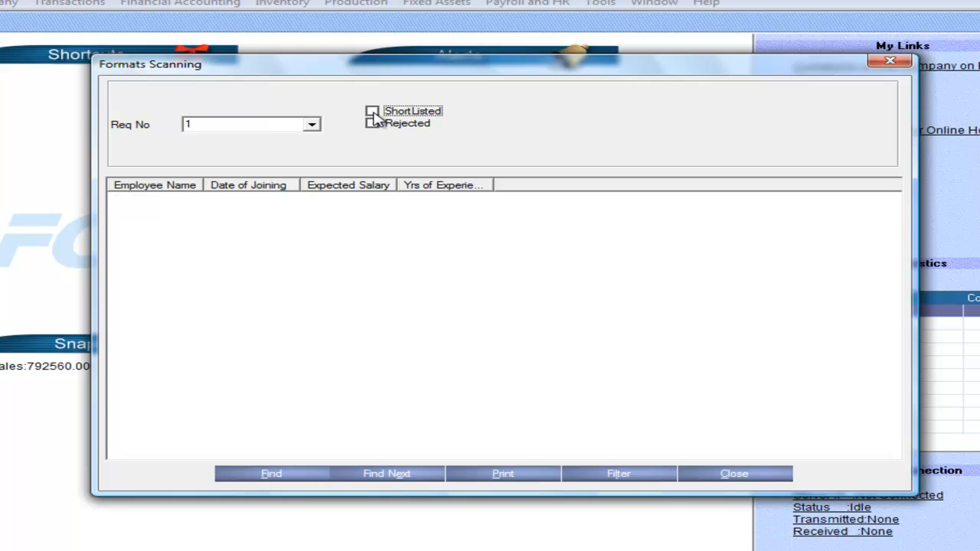
click(373, 125)
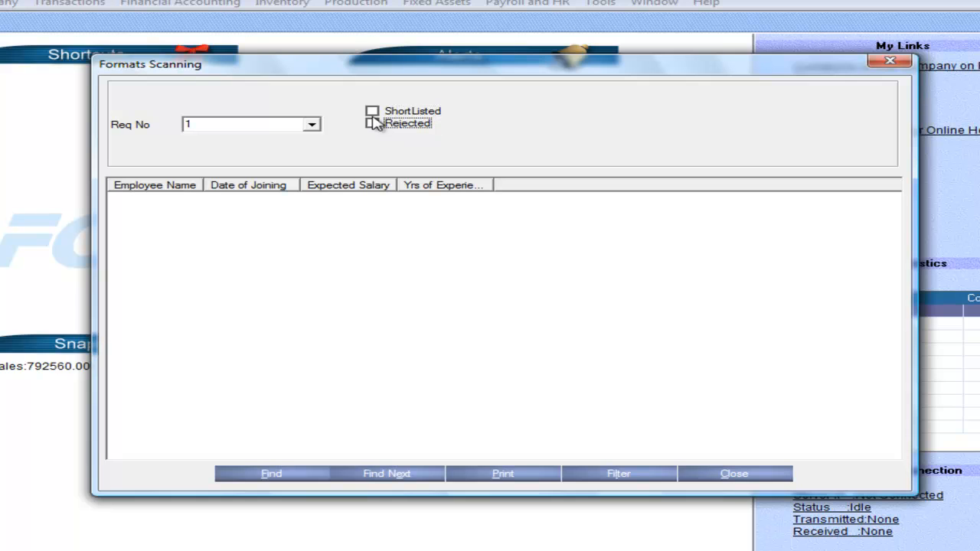
click(718, 476)
Open the Recruitment functions under Payroll and HR
click(527, 4)
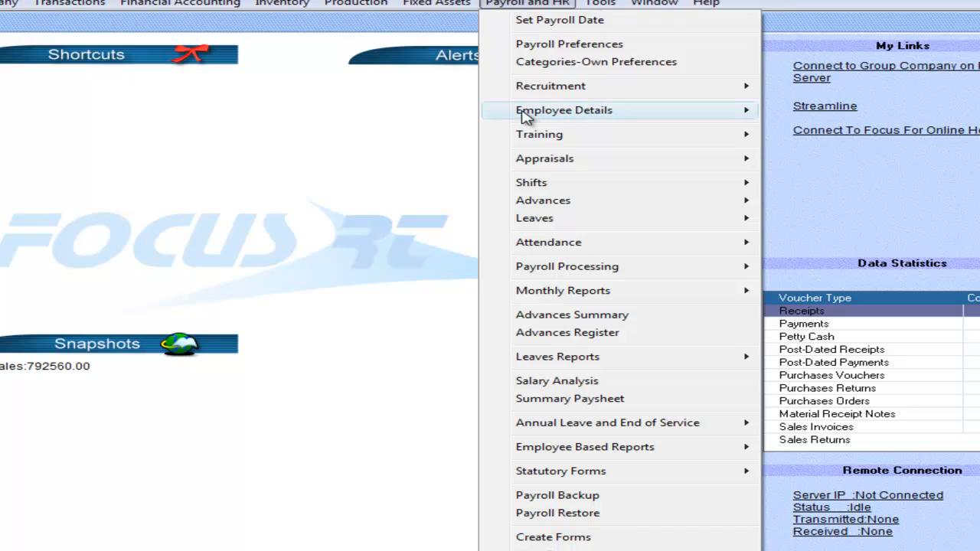
mouse_move(487, 91)
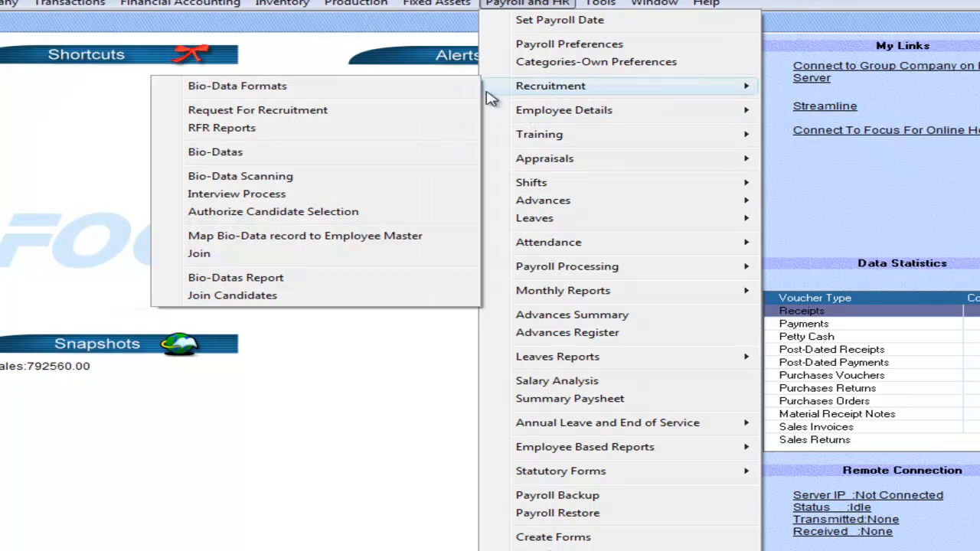
In the interview process for request 1, mark the candidate expecting 25000 as screened, interviewed and selected, and save the update
click(363, 198)
click(312, 124)
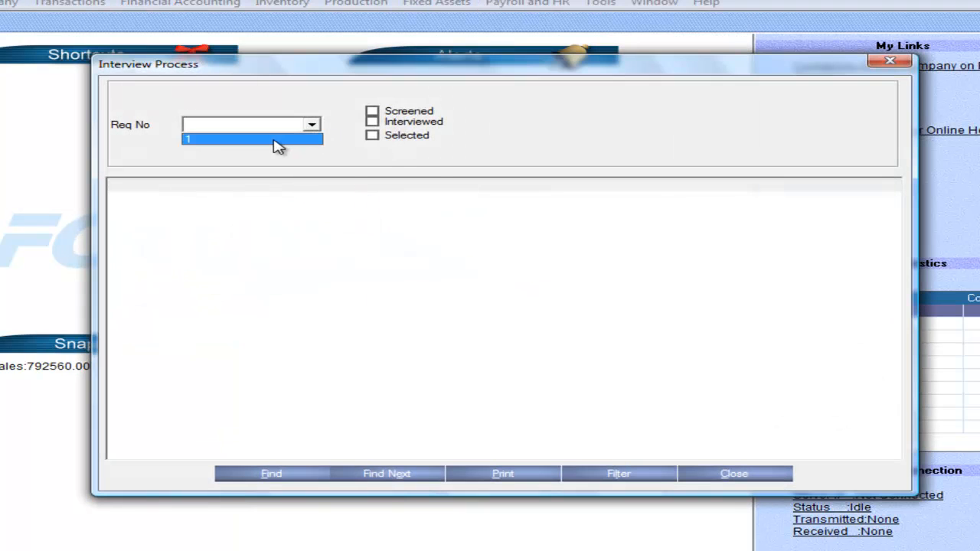
click(278, 140)
click(372, 112)
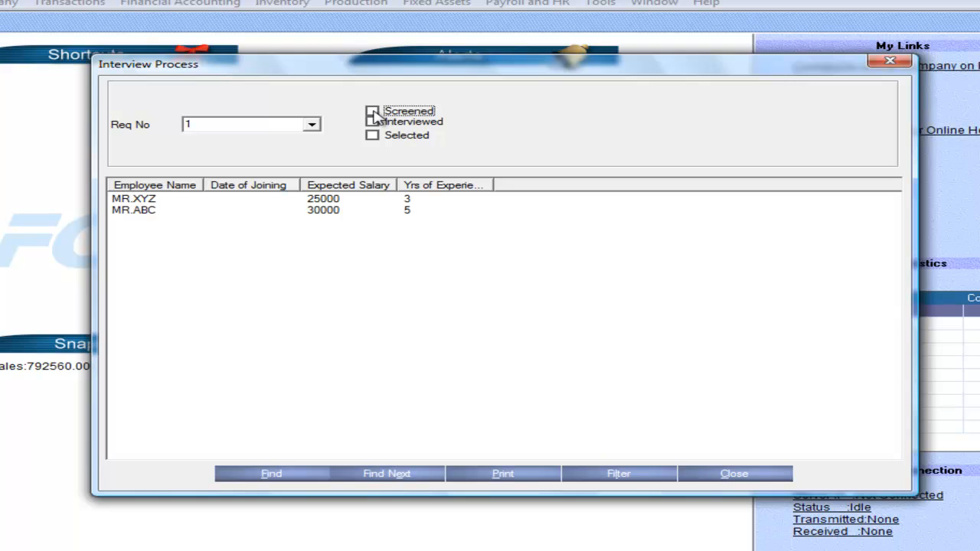
double_click(271, 200)
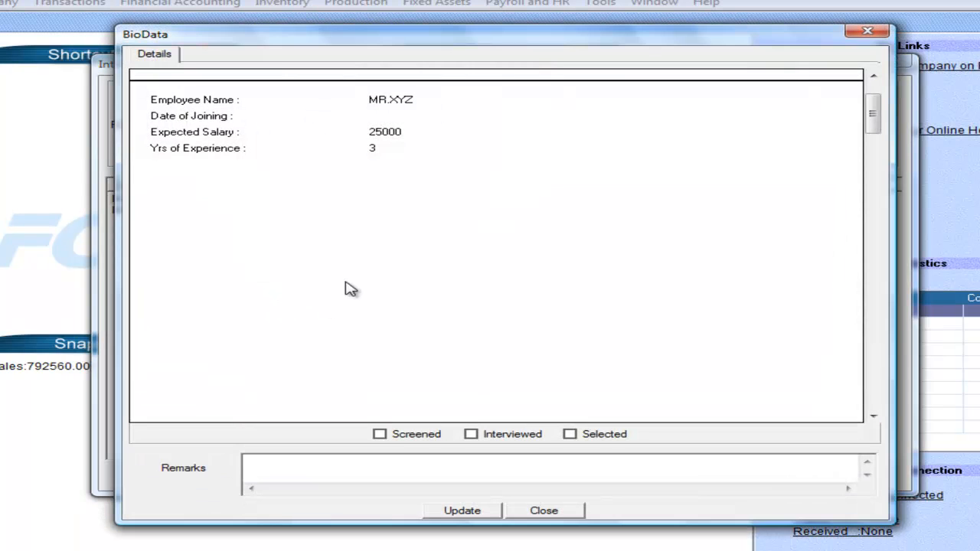
click(410, 439)
click(499, 436)
click(573, 434)
click(462, 510)
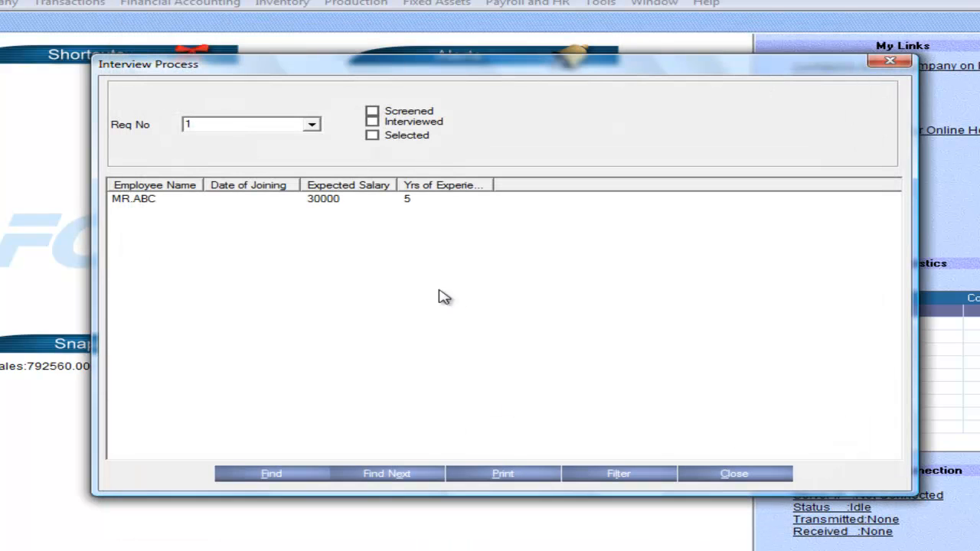
Mark the candidate with an expected salary of 30000 as screened and interviewed, and save the update
double_click(316, 203)
click(381, 434)
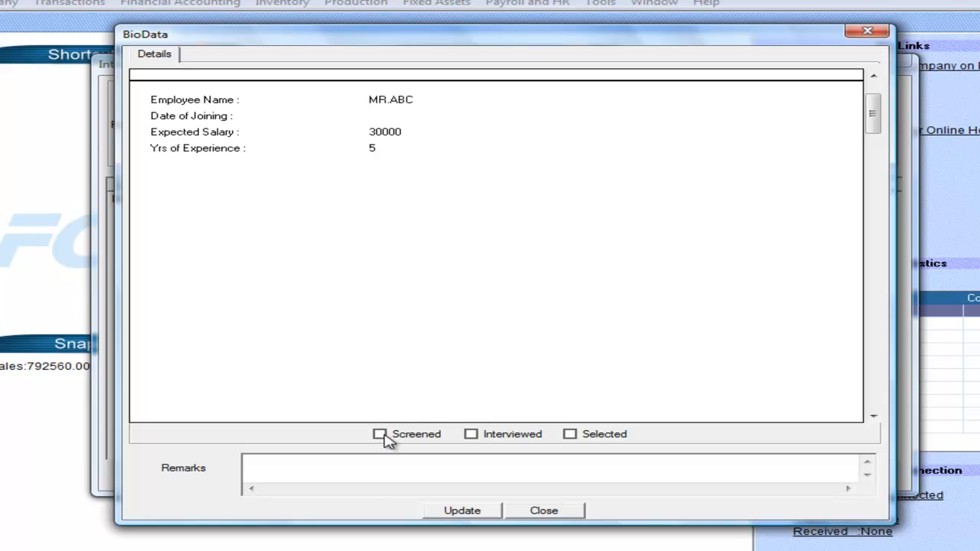
click(494, 436)
click(480, 513)
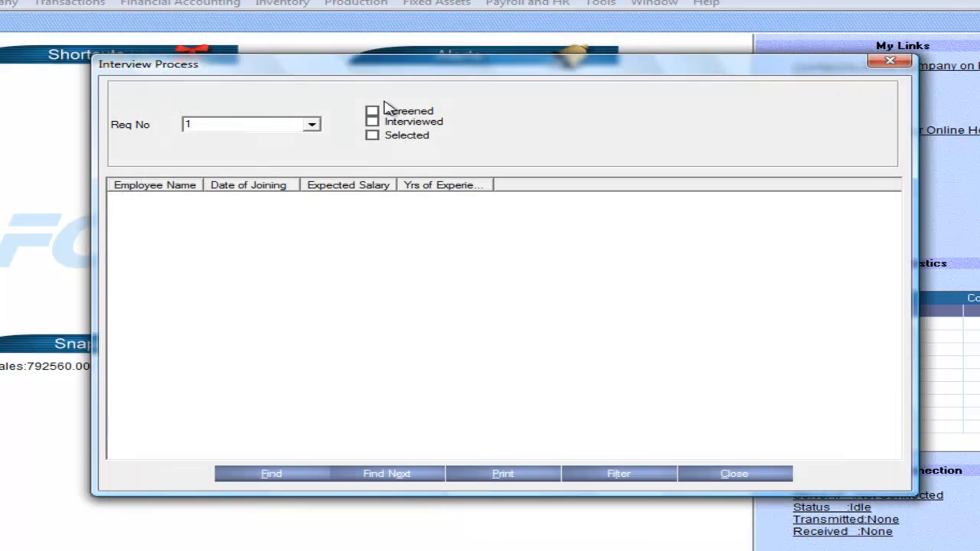
Check the list of selected candidates for request 1, clear the filter and close the interview process
click(372, 137)
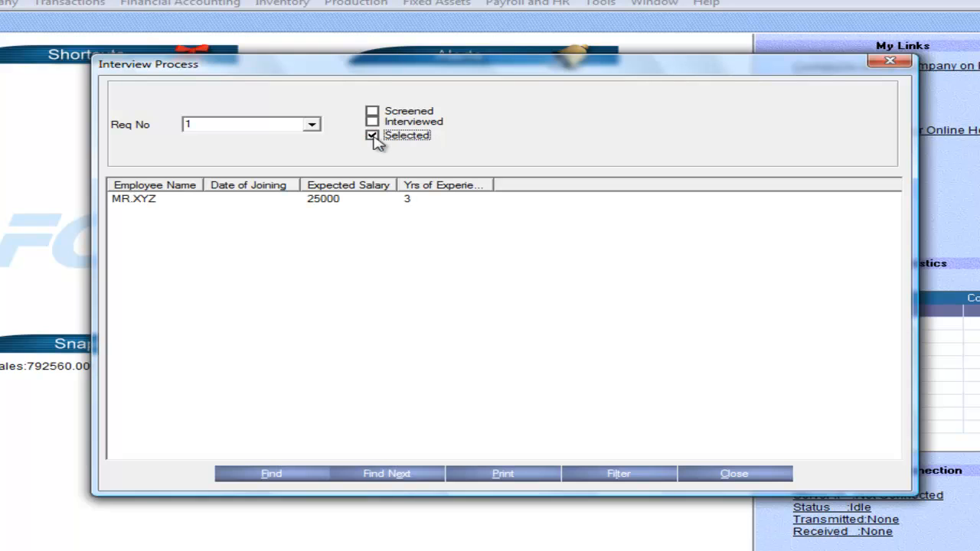
click(372, 137)
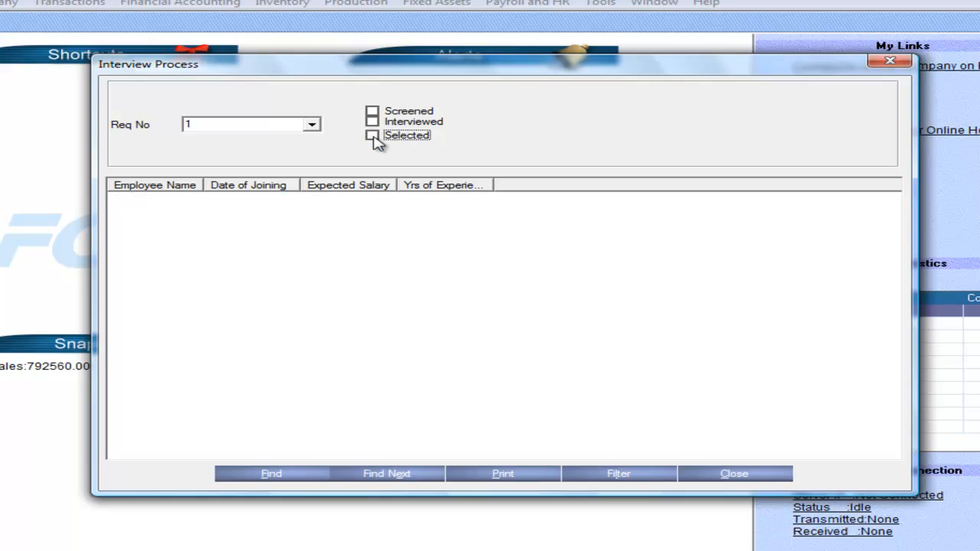
click(372, 136)
click(372, 136)
click(738, 474)
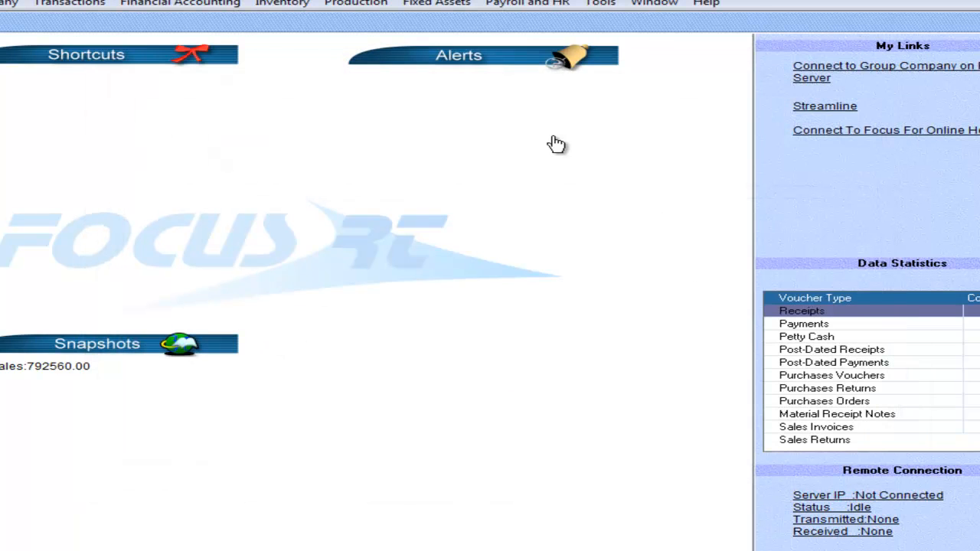
Authorise the selected candidate for request 1 in Authorize Candidate Selection, check the authorised list and close it
click(499, 6)
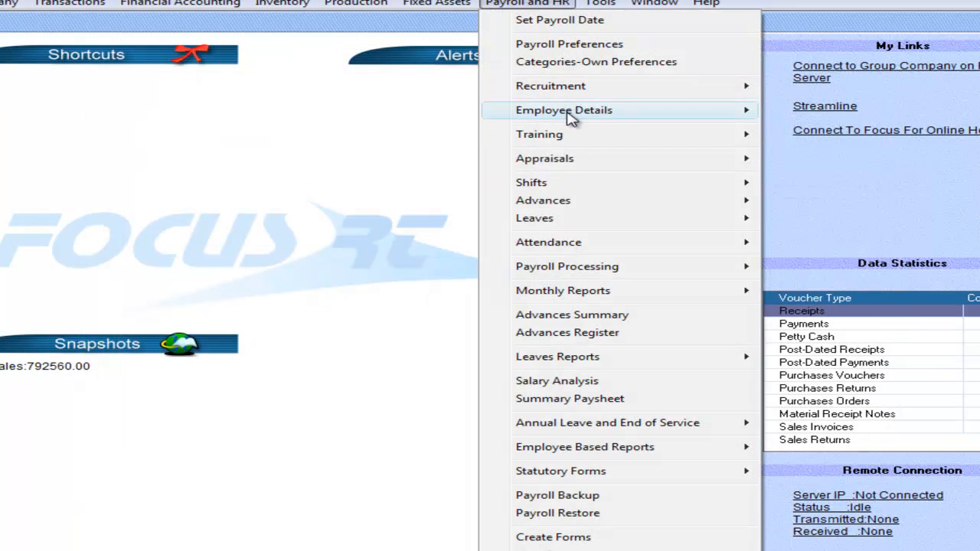
mouse_move(570, 115)
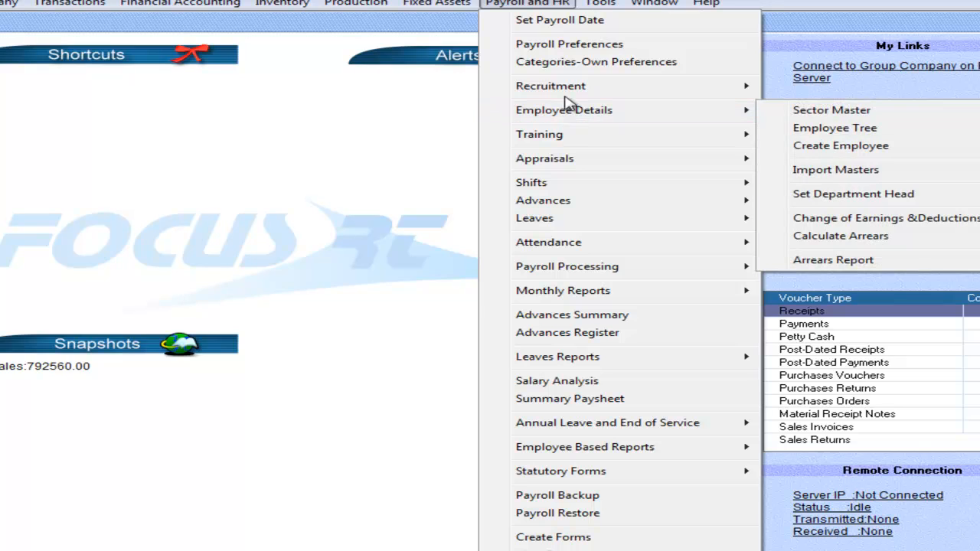
mouse_move(570, 87)
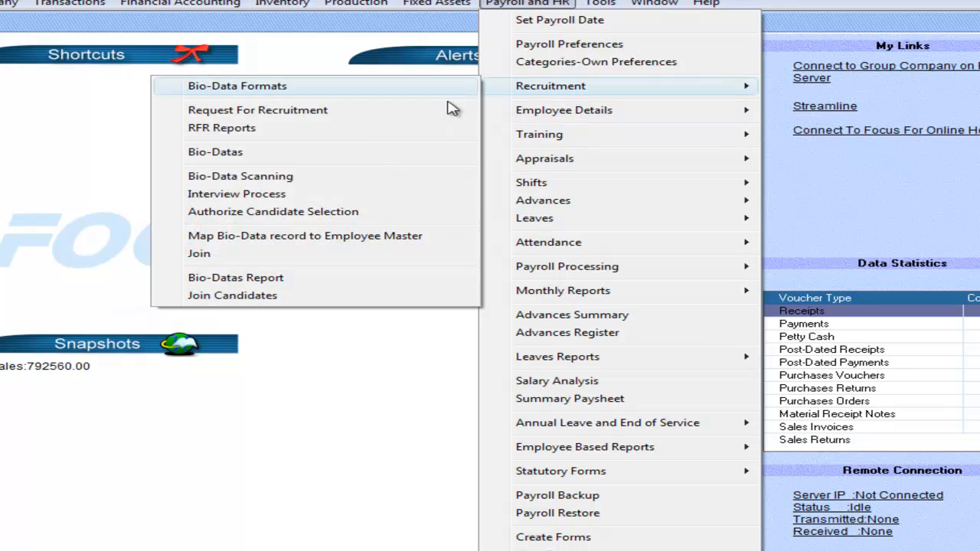
click(362, 218)
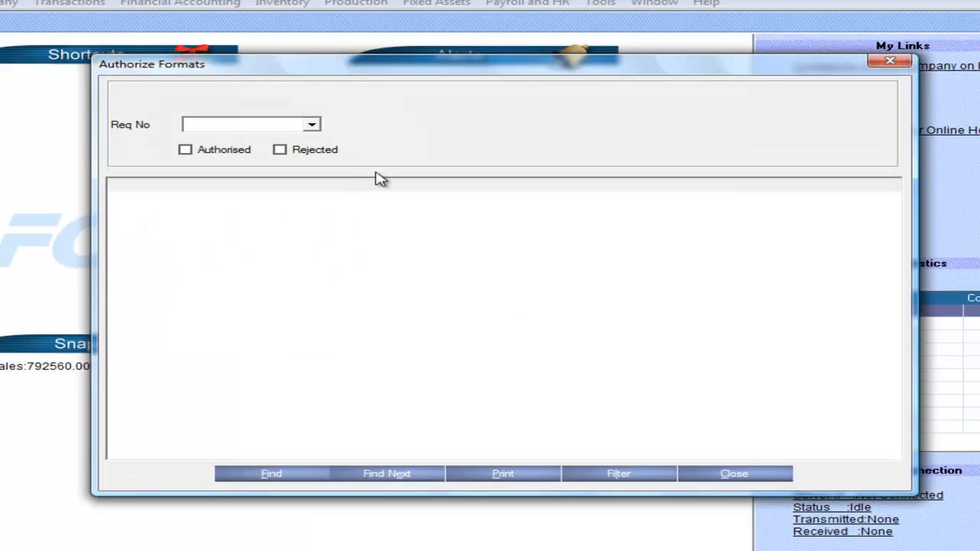
click(312, 125)
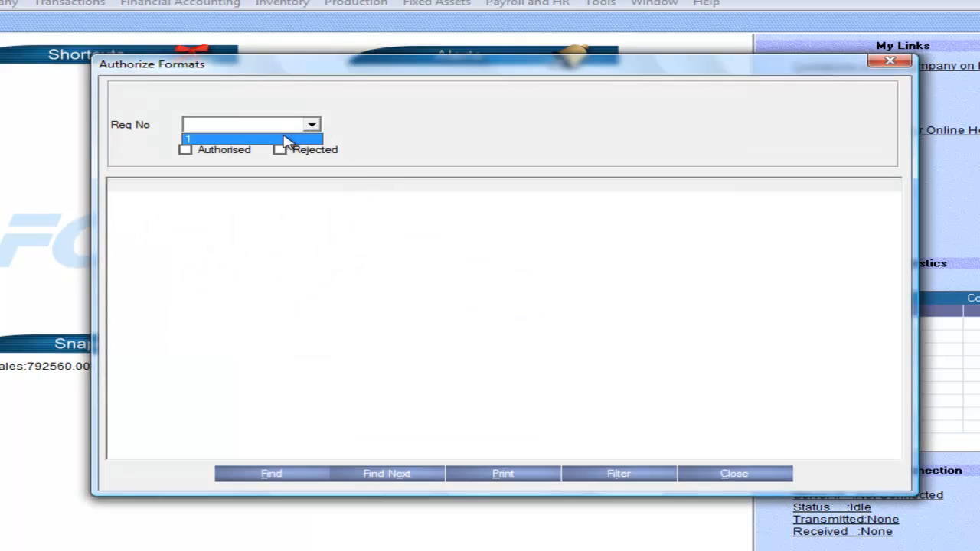
click(281, 139)
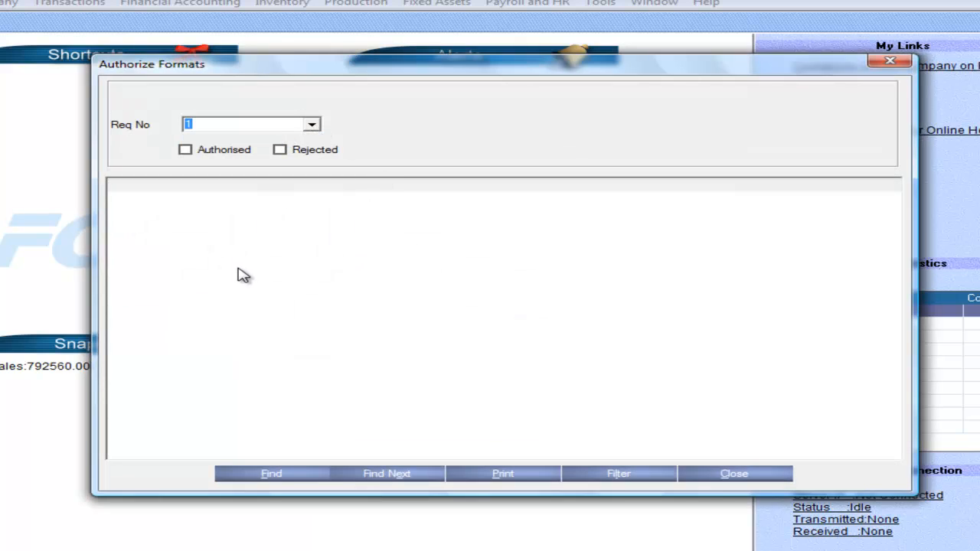
double_click(263, 201)
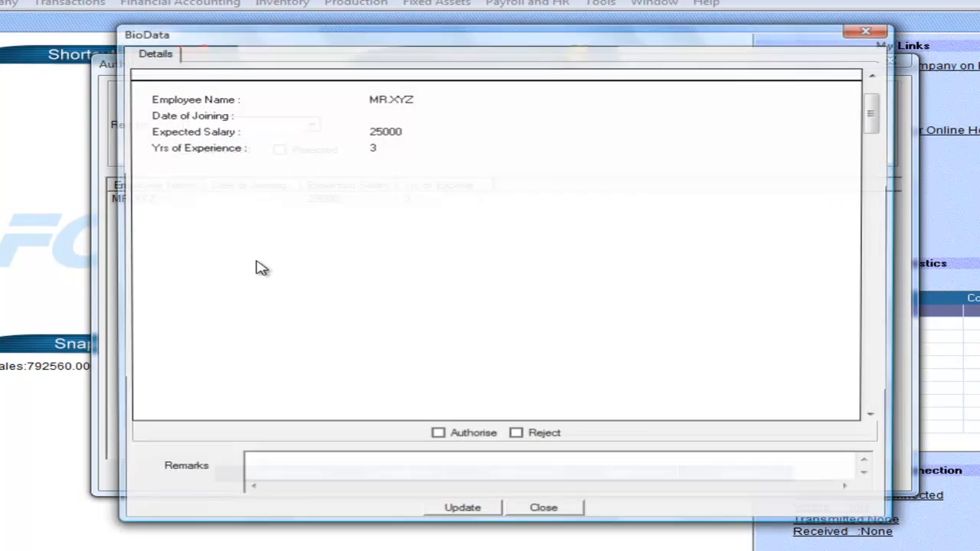
click(519, 436)
click(525, 441)
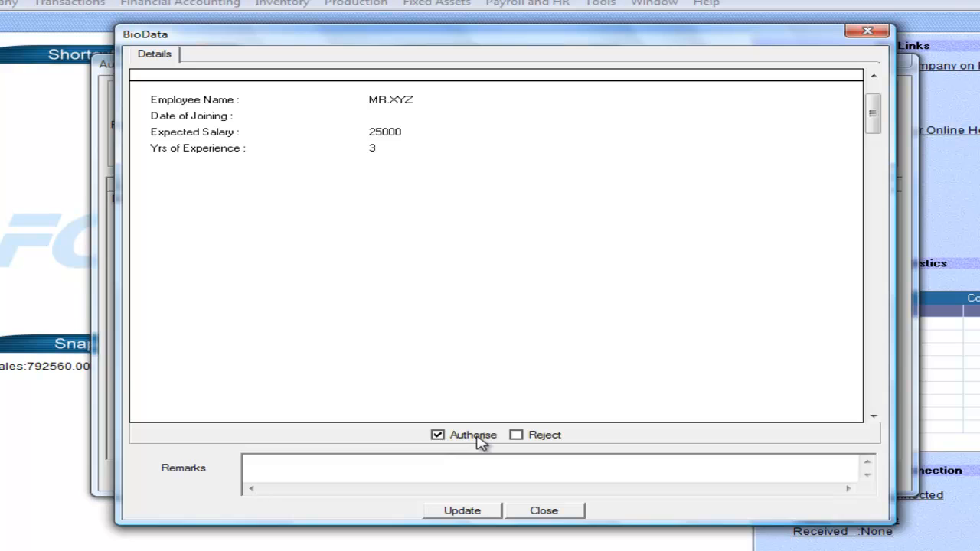
click(463, 510)
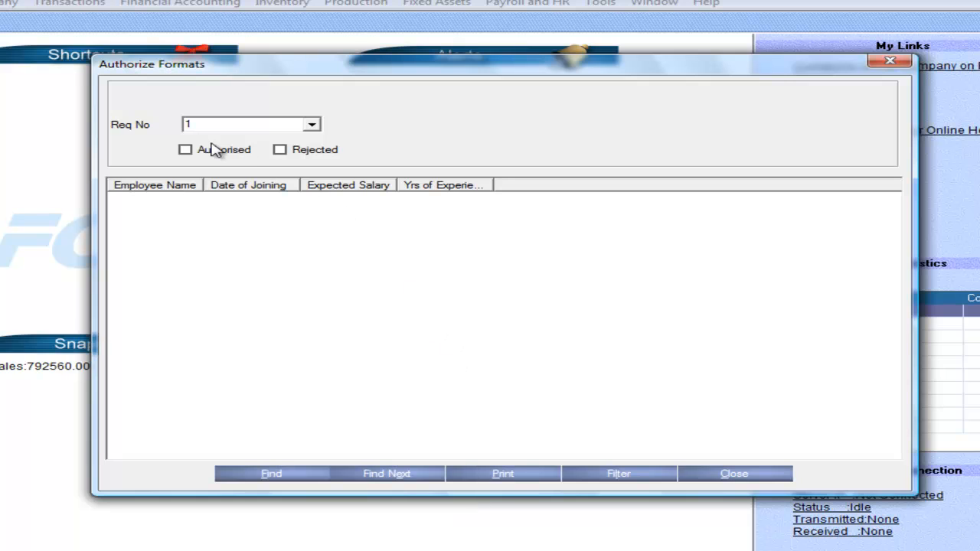
click(211, 149)
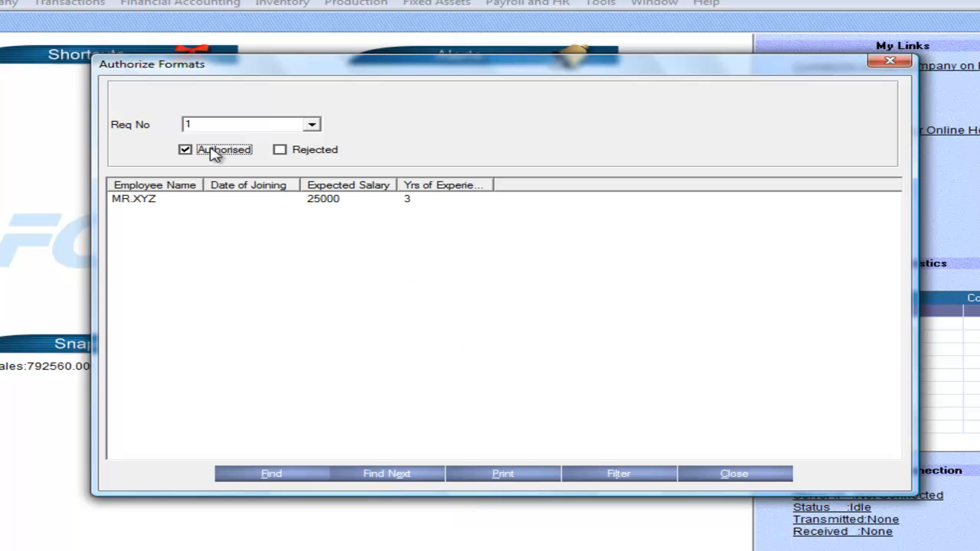
click(704, 472)
For request 1, mark the candidate as offer letter issued, offer letter accepted and joined, and try to transfer the format to the employee master
click(521, 6)
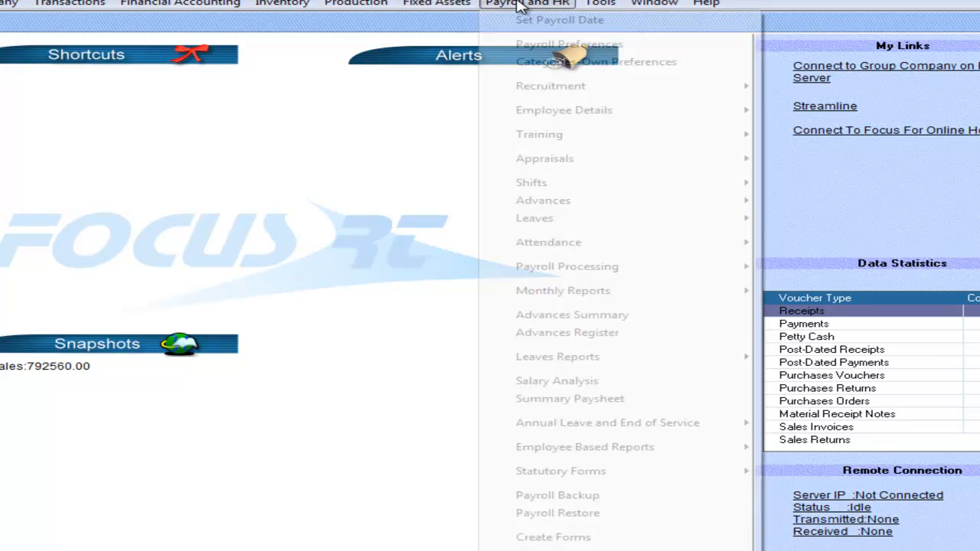
mouse_move(550, 86)
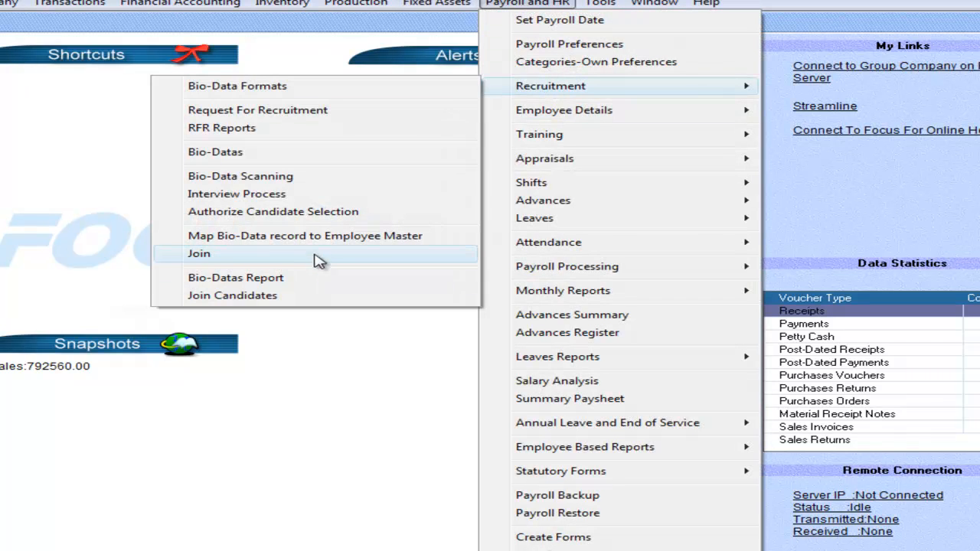
click(306, 299)
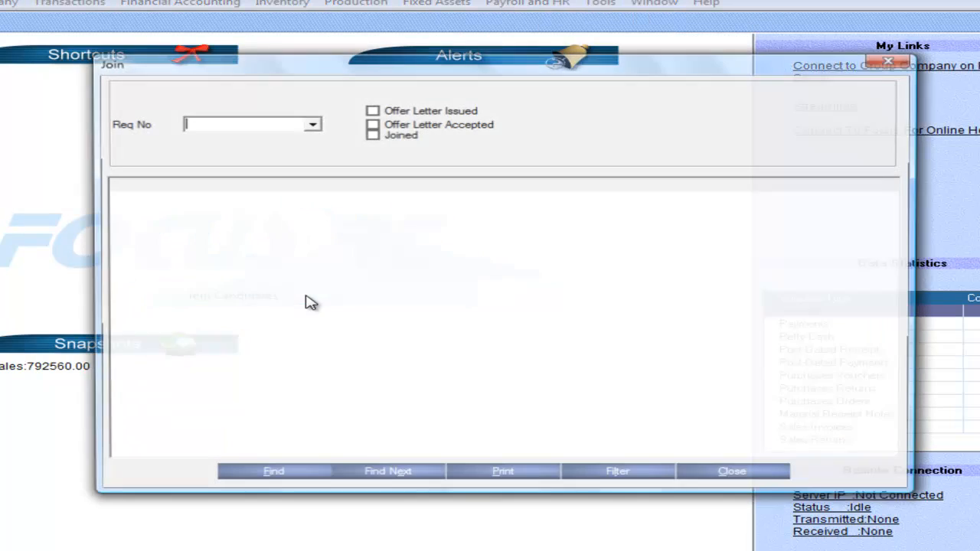
click(313, 125)
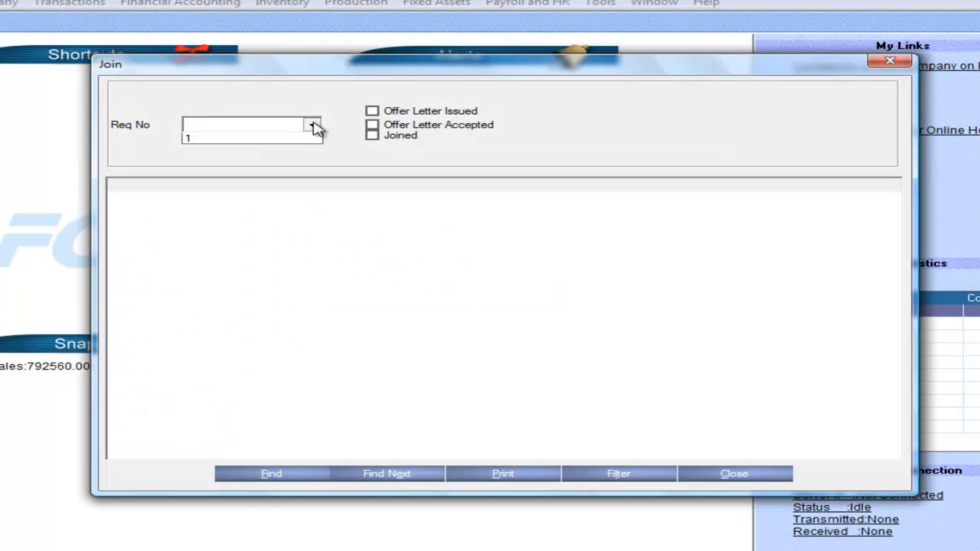
click(274, 139)
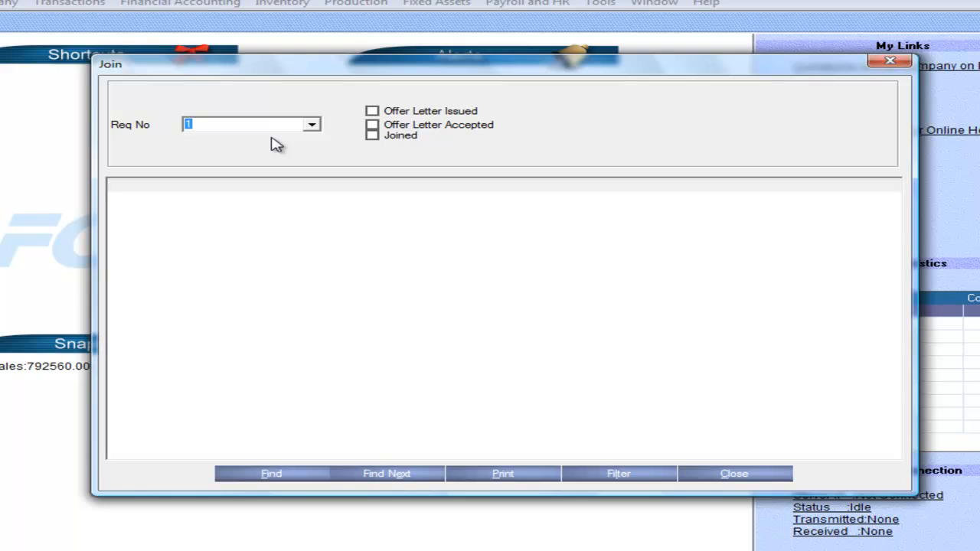
double_click(252, 204)
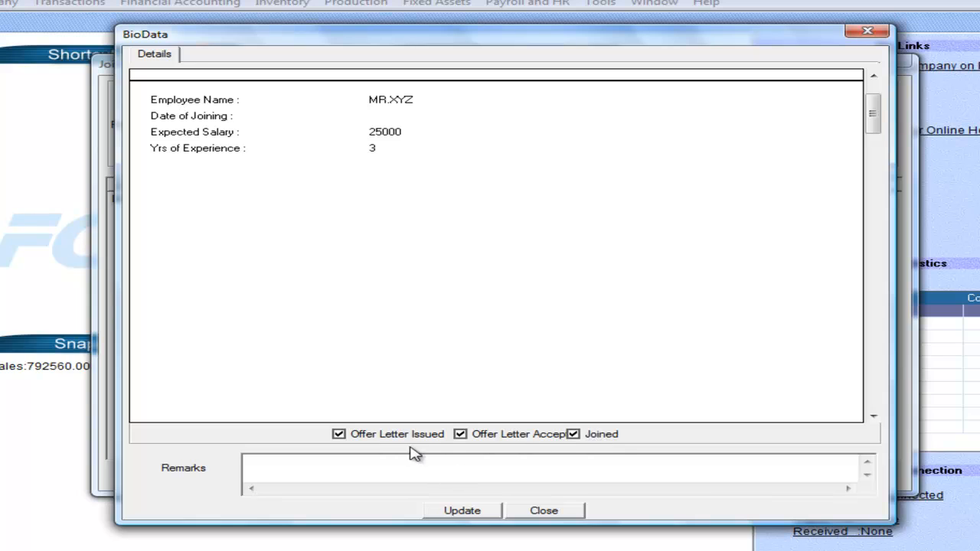
click(462, 510)
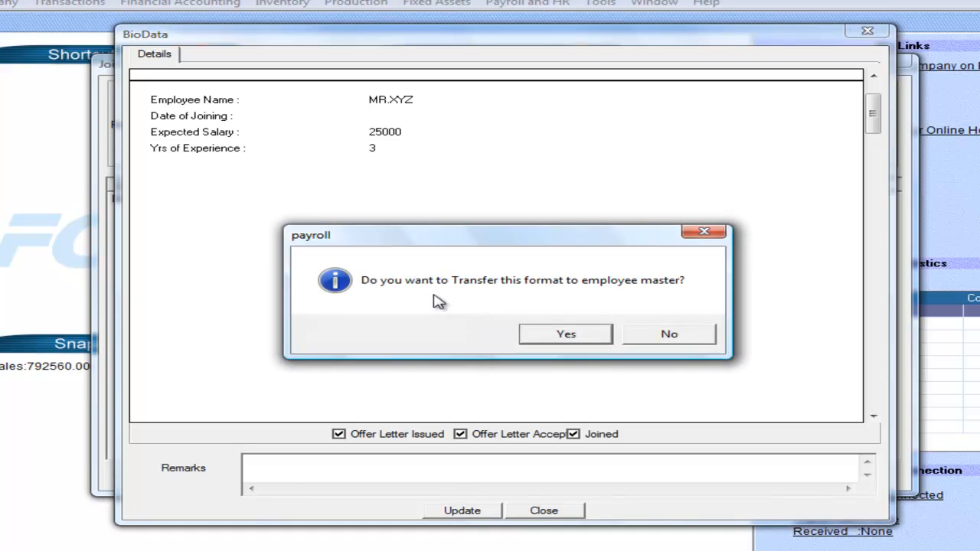
click(576, 337)
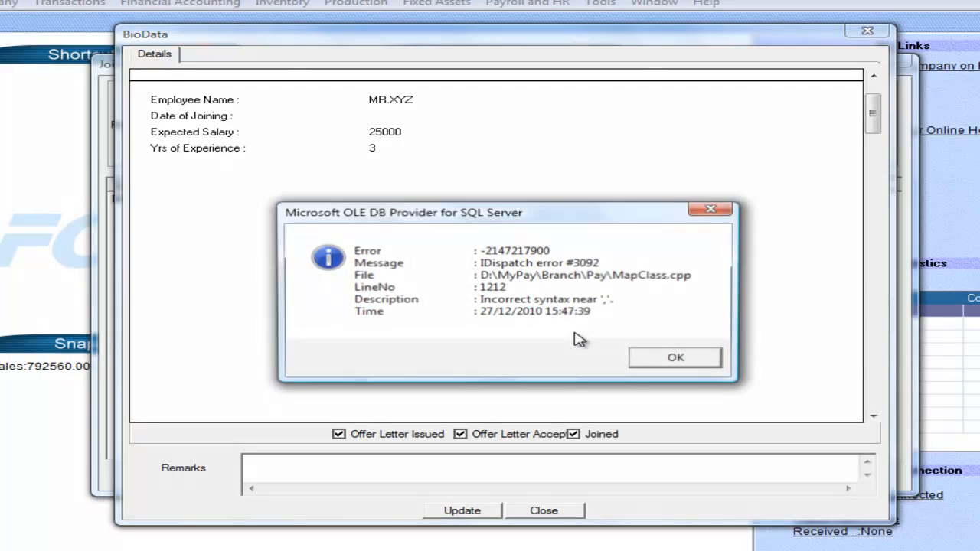
click(666, 358)
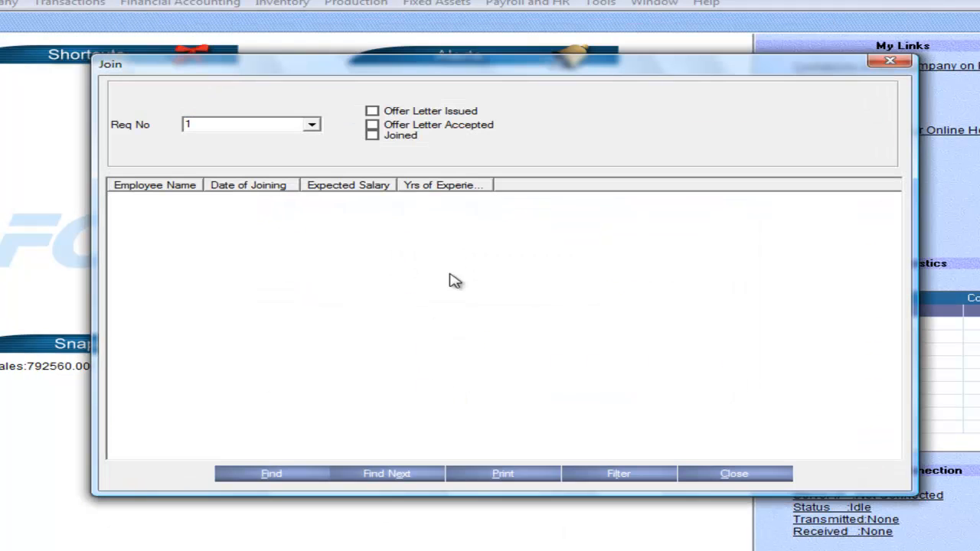
key(Escape)
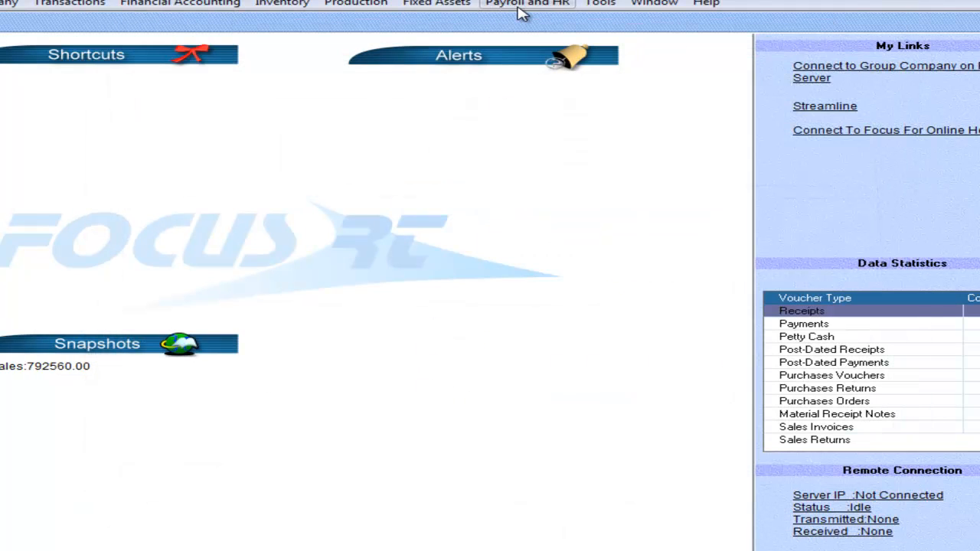
Open the mapping of bio-data records to the employee master and choose the Recrt format
click(520, 8)
mouse_move(599, 89)
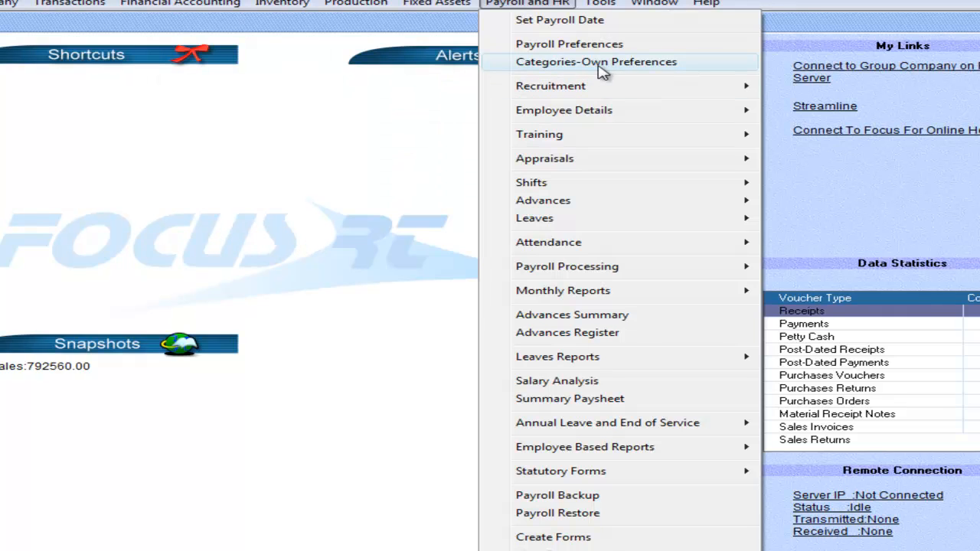
mouse_move(608, 114)
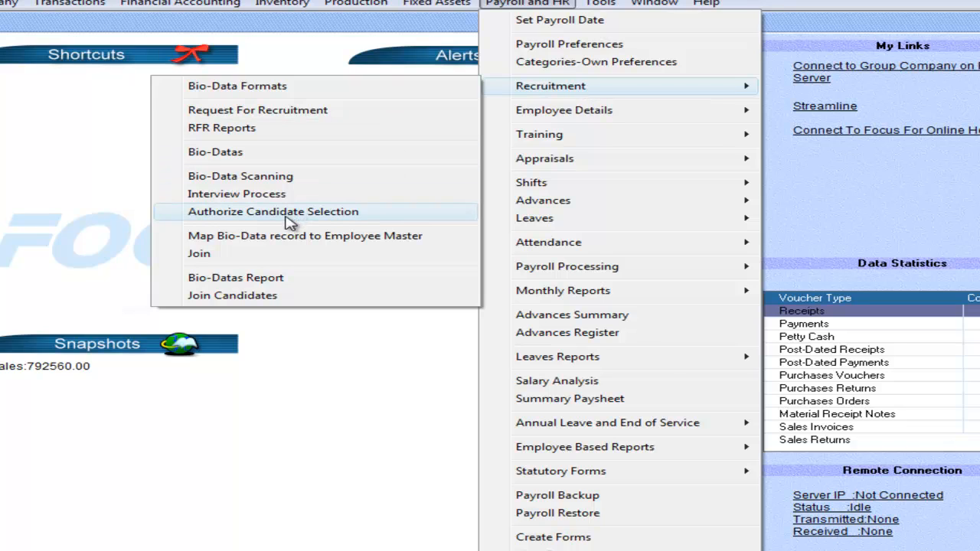
click(317, 243)
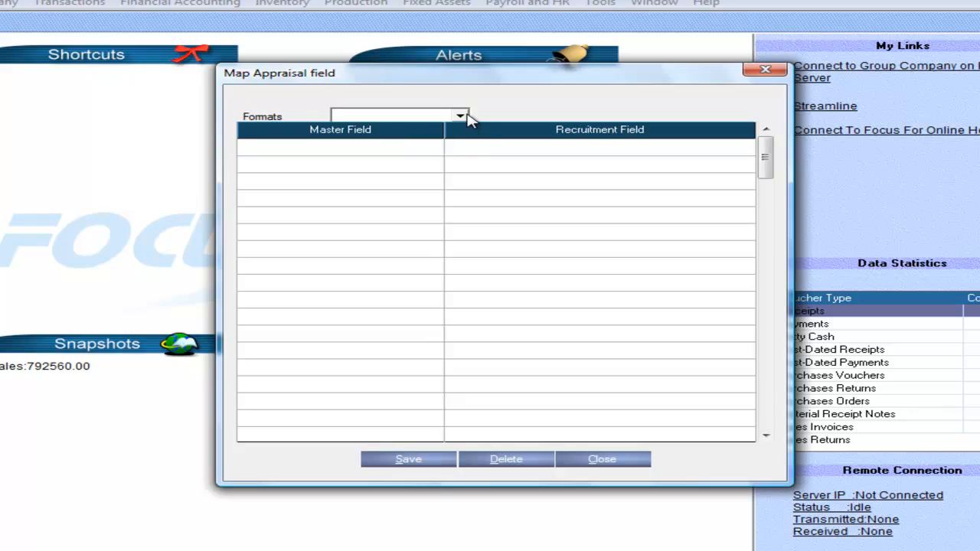
click(462, 116)
click(391, 131)
For the Recrt format, choose Name and DateofJoin as the master fields in the first two mapping rows
click(370, 148)
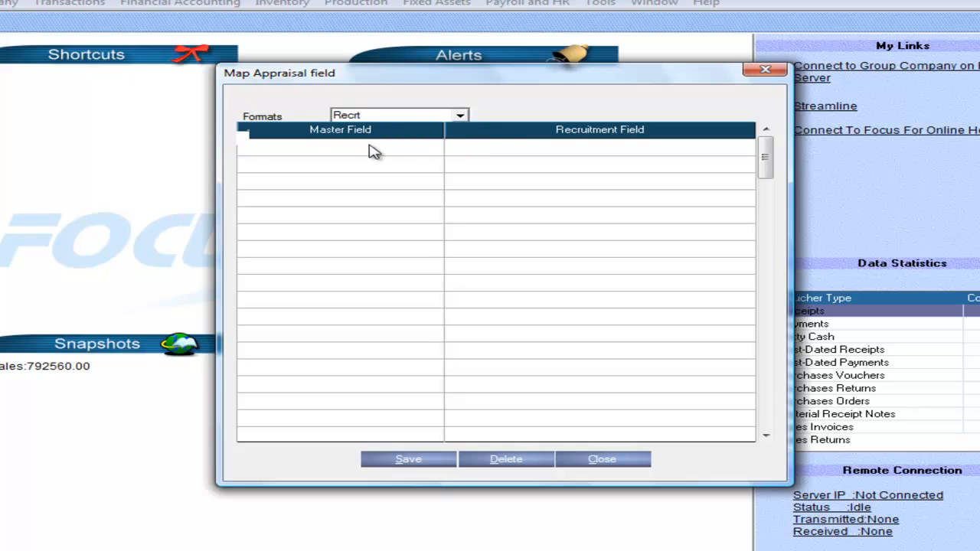
click(431, 148)
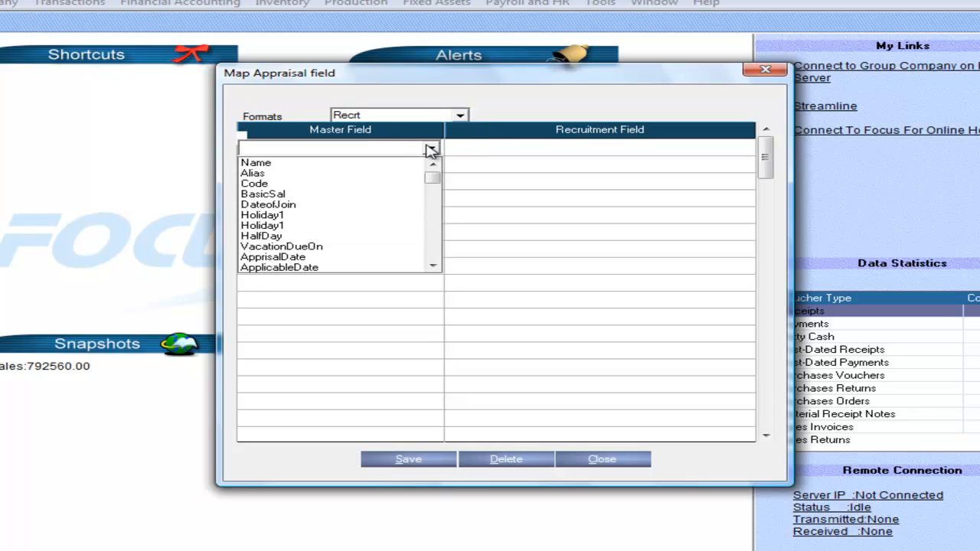
click(372, 163)
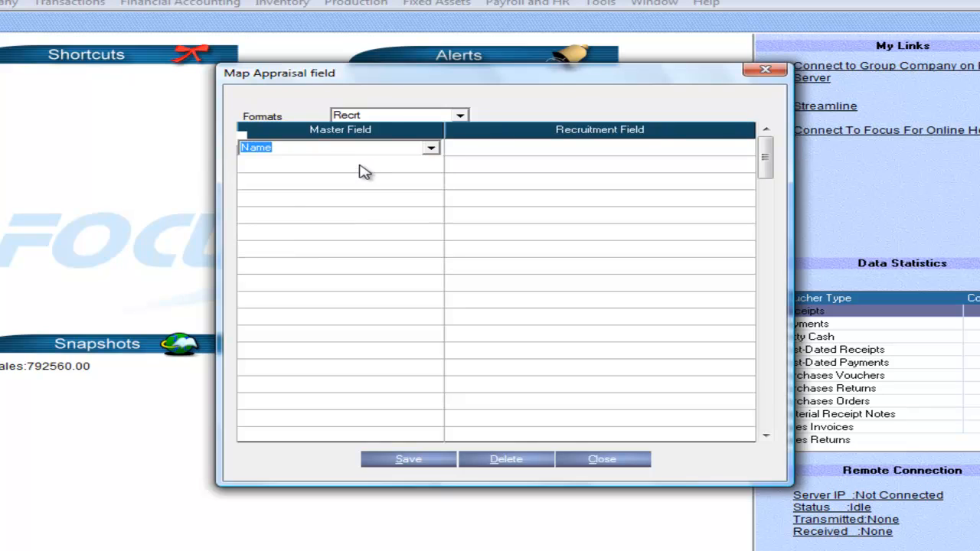
click(364, 171)
click(432, 165)
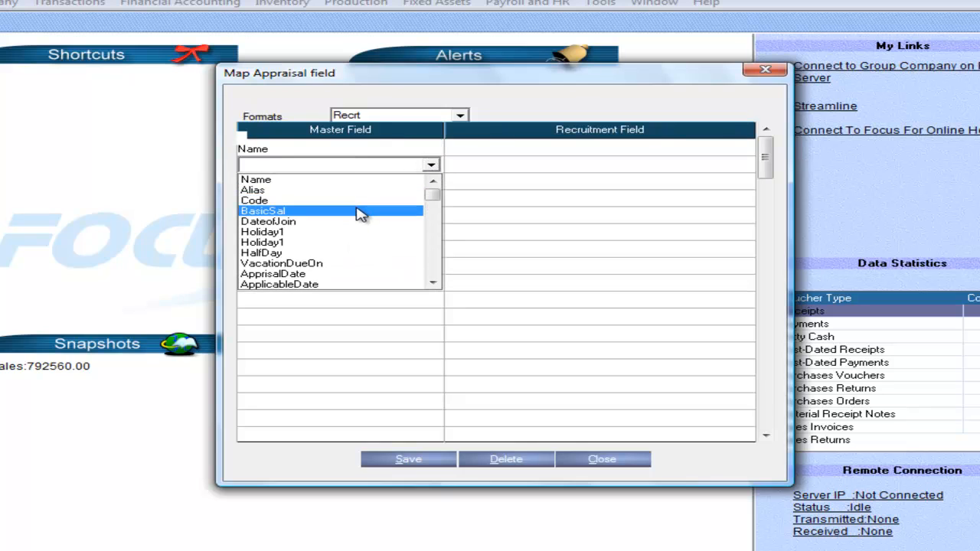
click(350, 222)
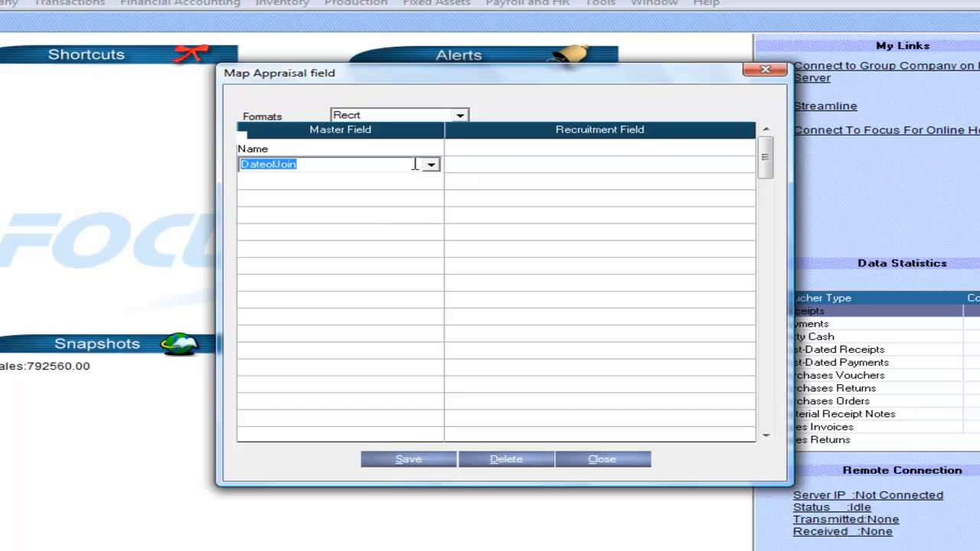
Map Name to the Employee Name recruitment field and DateofJoin to Date of Joining, and save the mapping
click(542, 150)
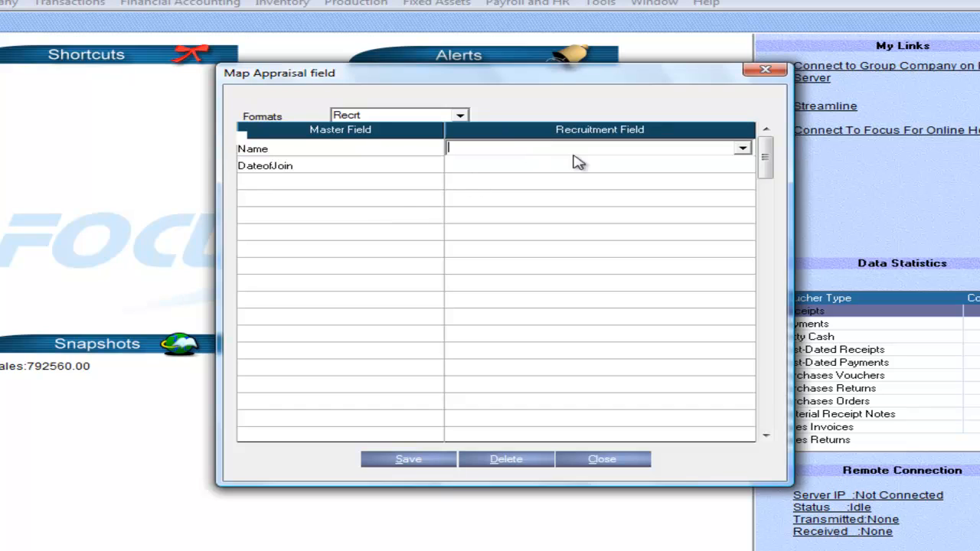
click(742, 149)
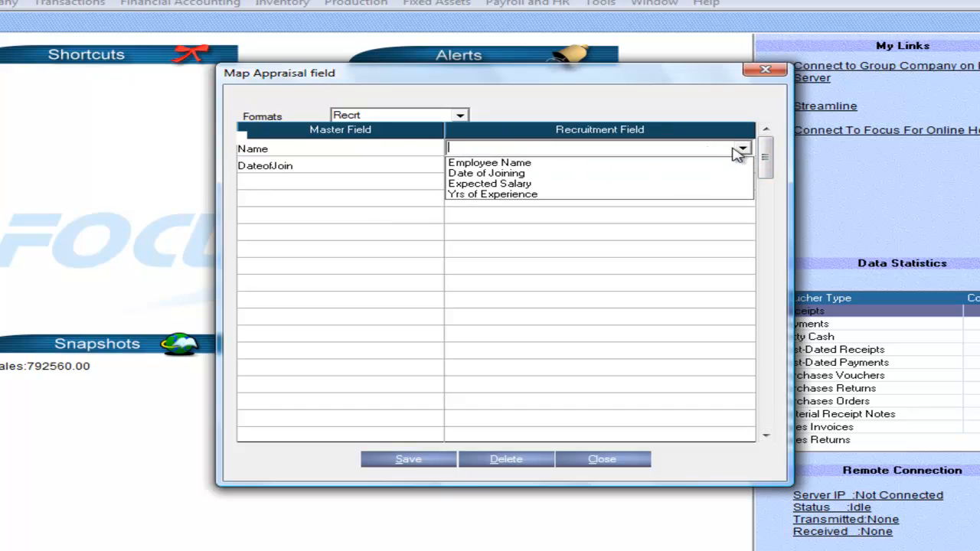
click(575, 170)
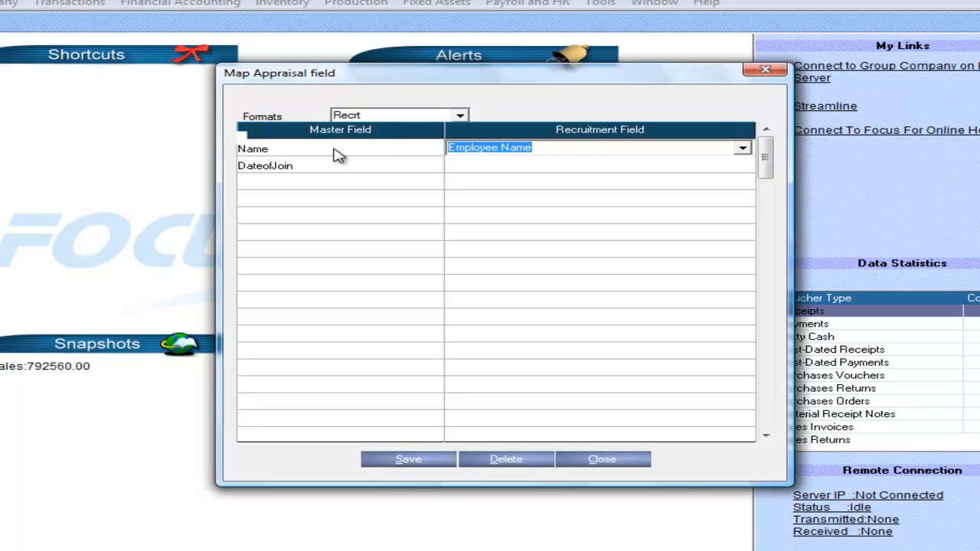
click(547, 165)
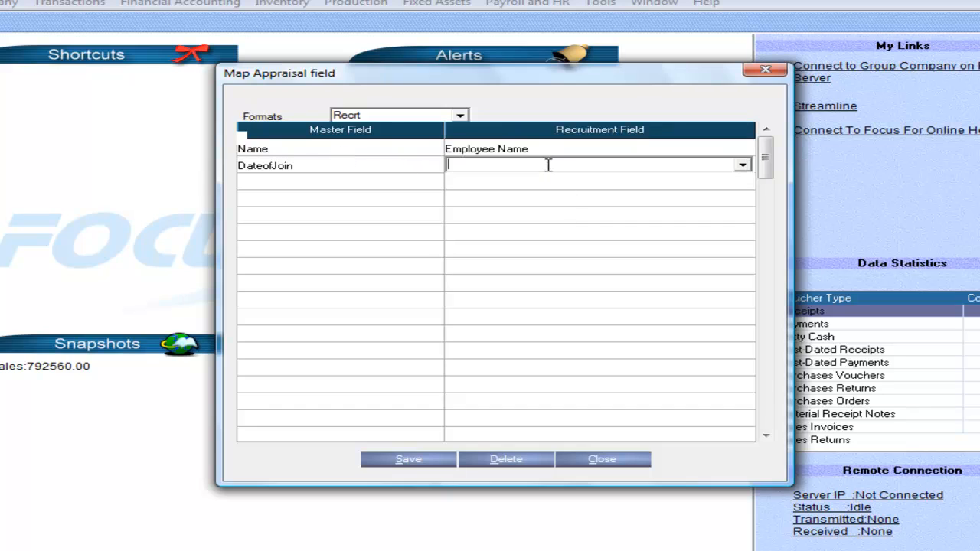
click(743, 166)
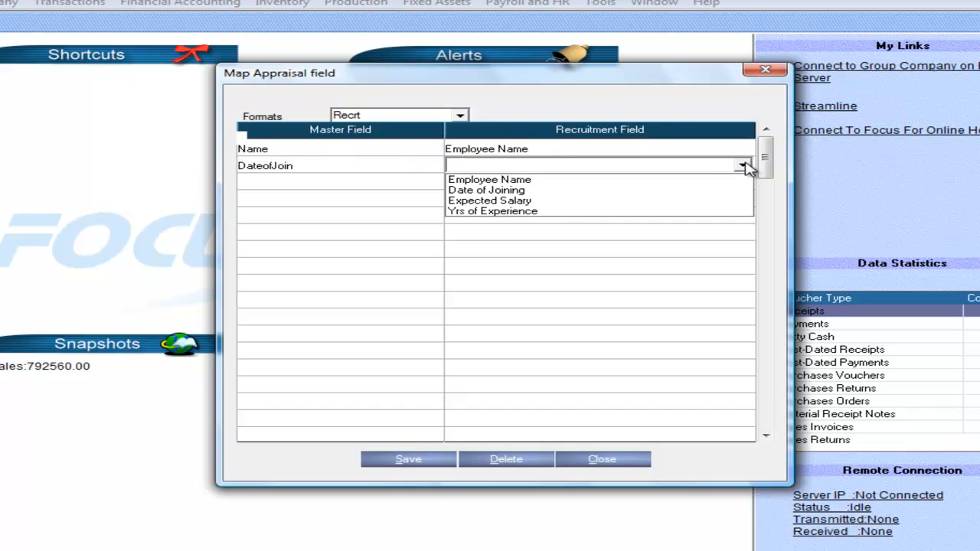
click(592, 190)
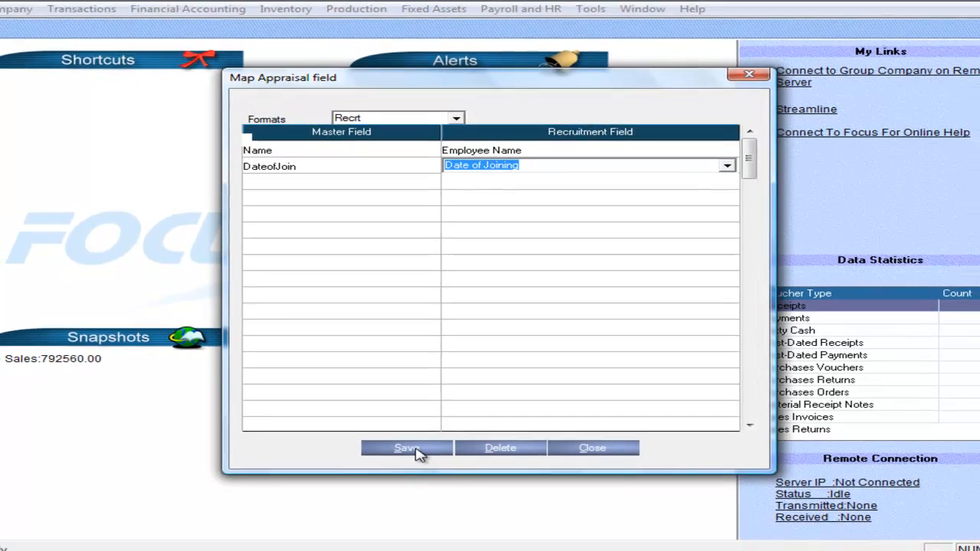
click(418, 461)
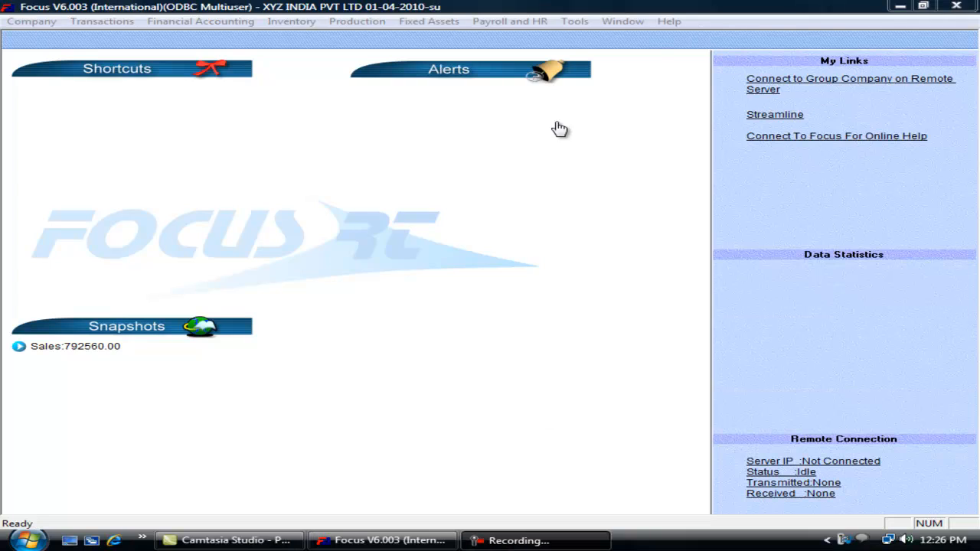
Open the RFR Reports options and set the report to go by biodata format, choosing the Recrt format
click(505, 21)
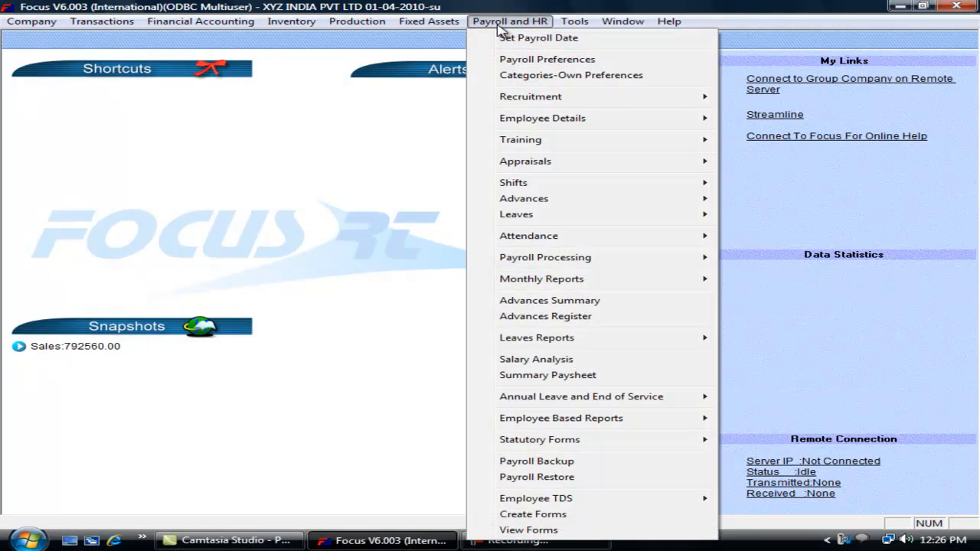
mouse_move(513, 103)
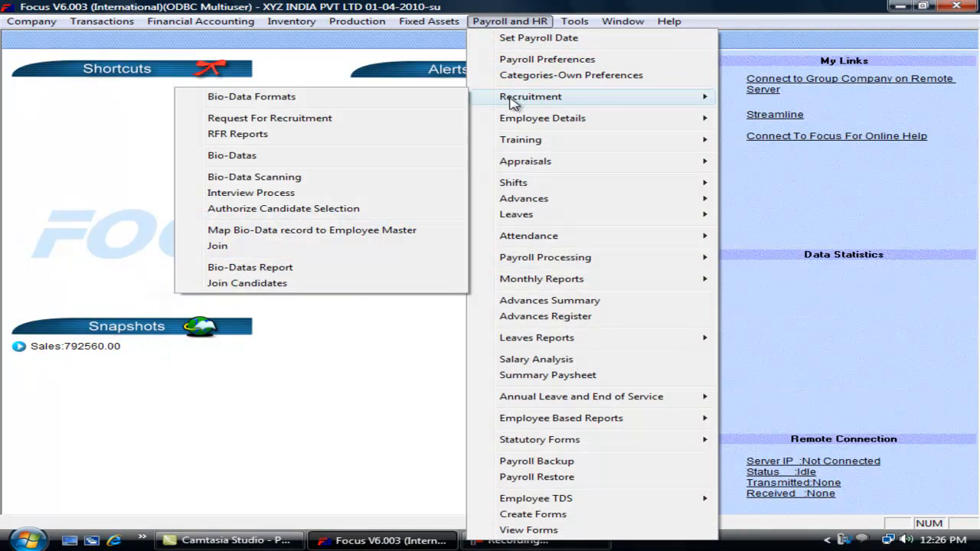
click(367, 140)
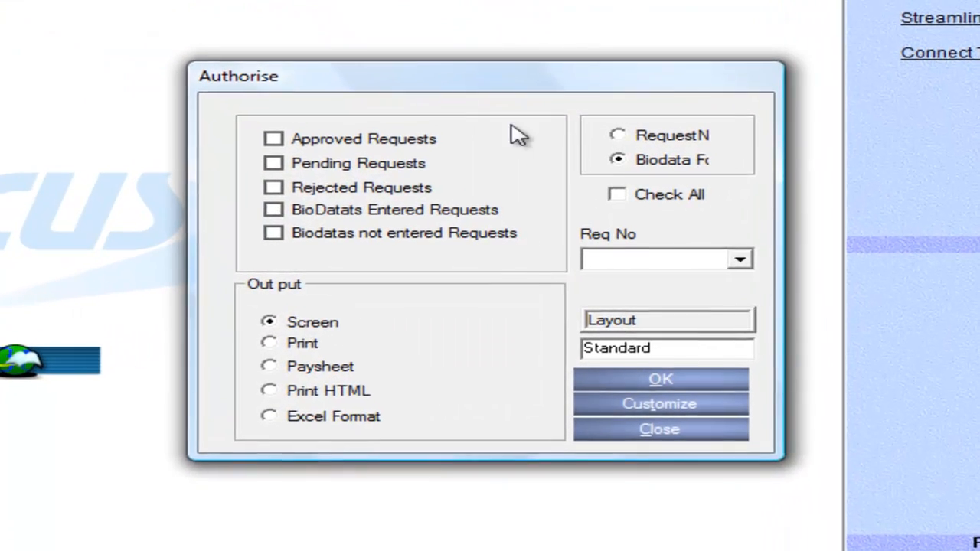
click(672, 139)
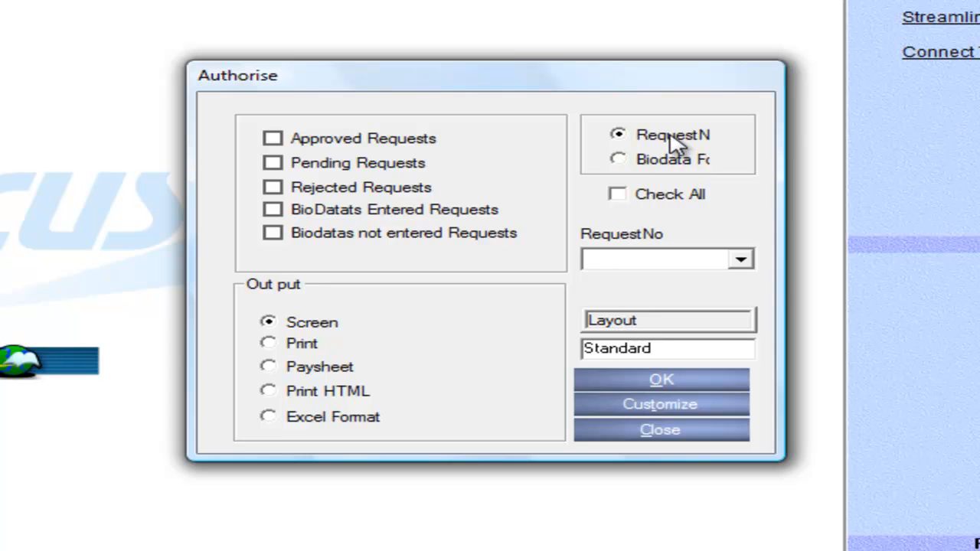
click(741, 260)
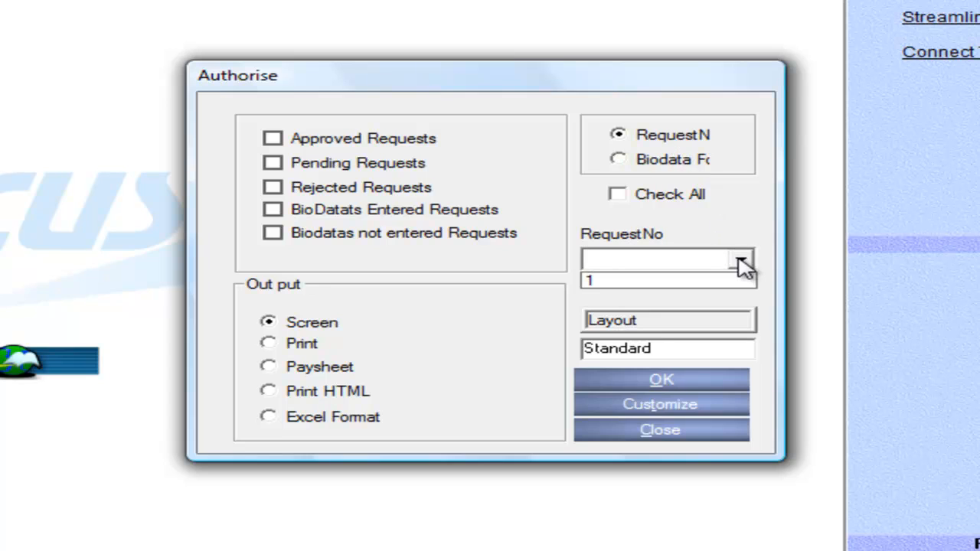
click(690, 162)
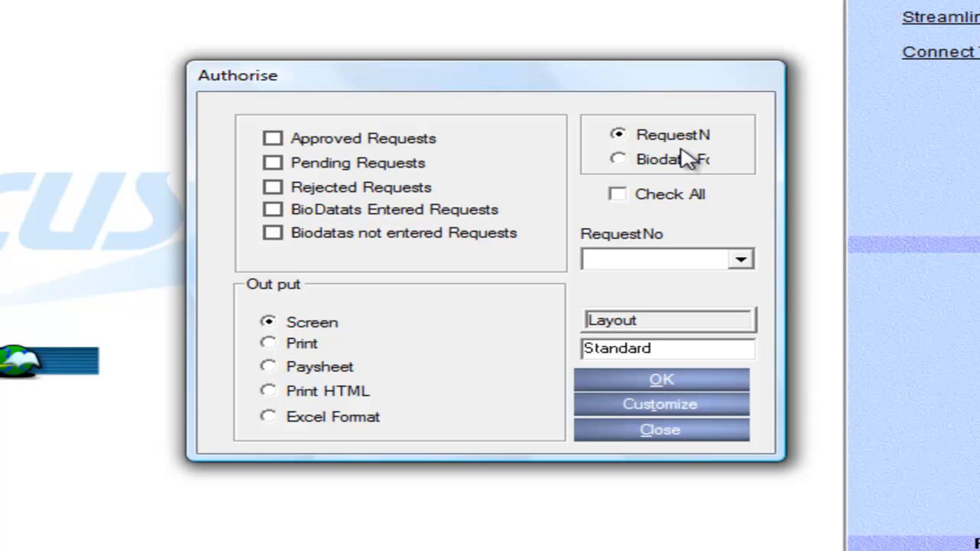
click(688, 159)
click(739, 261)
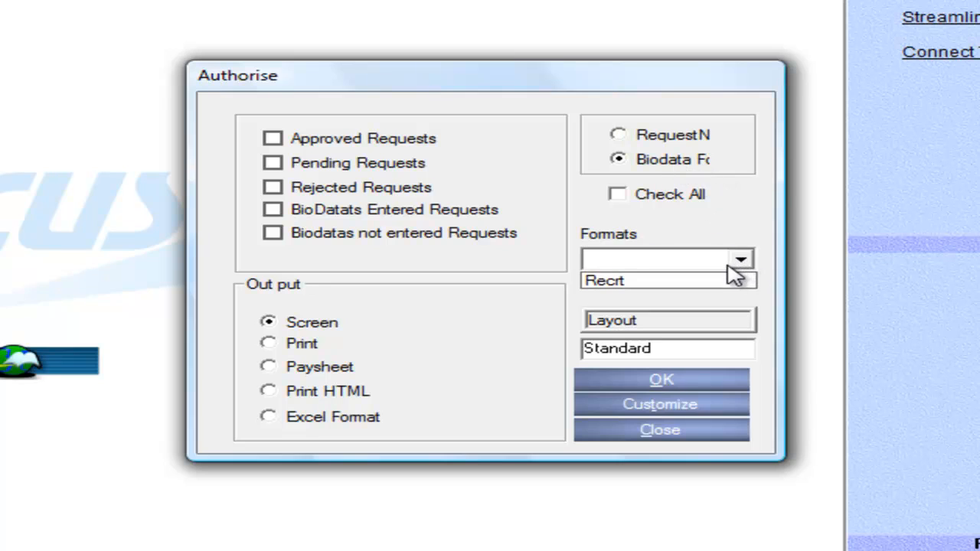
click(722, 282)
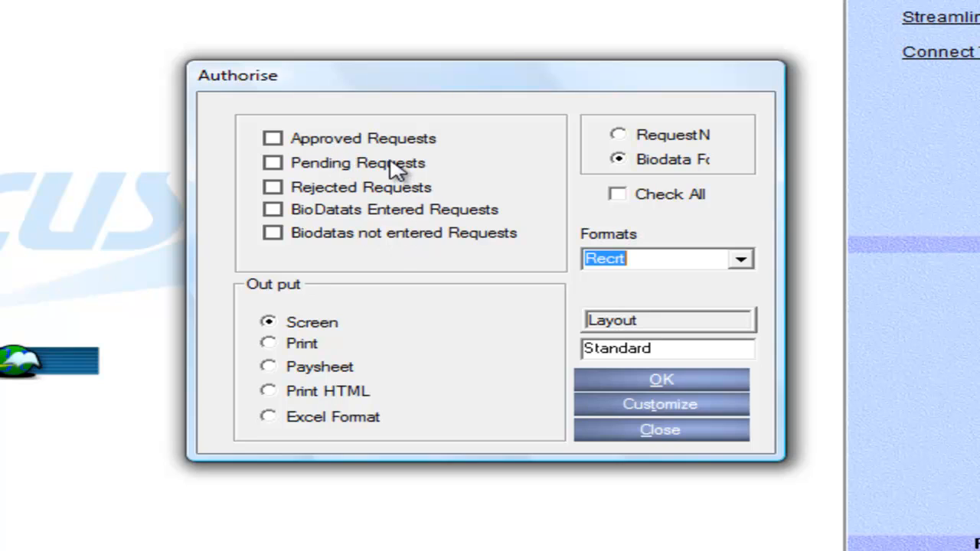
Include all request statuses, run the requests report to screen, look through all its columns and close it
click(627, 193)
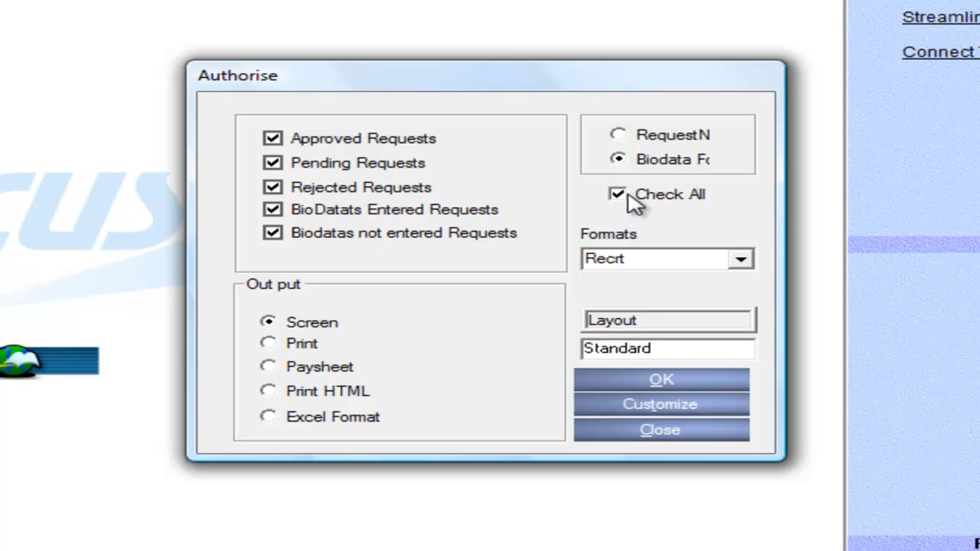
click(640, 381)
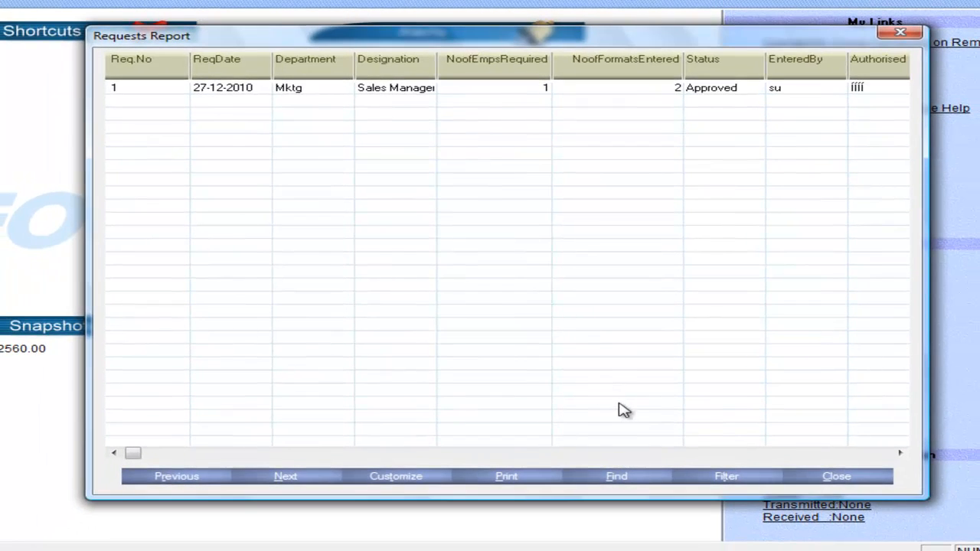
click(900, 453)
click(900, 454)
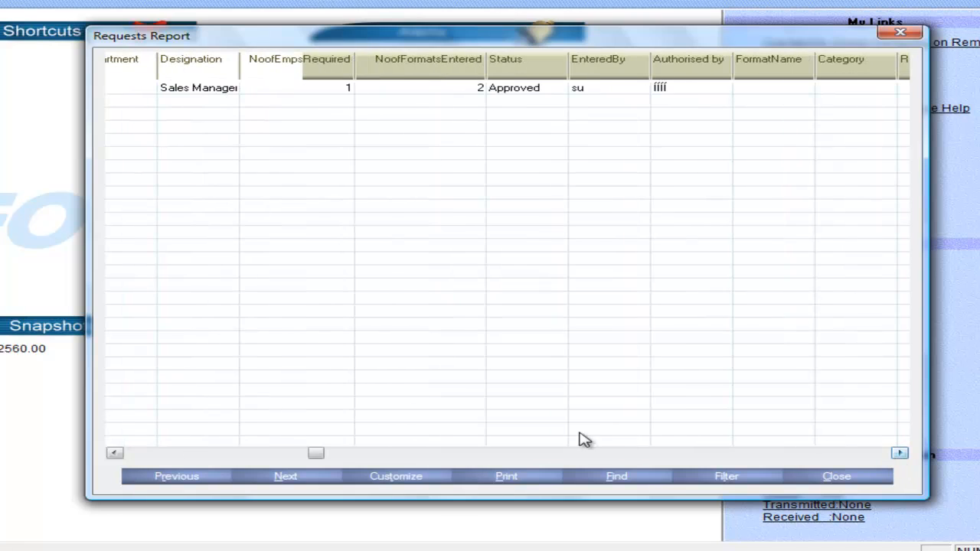
click(899, 453)
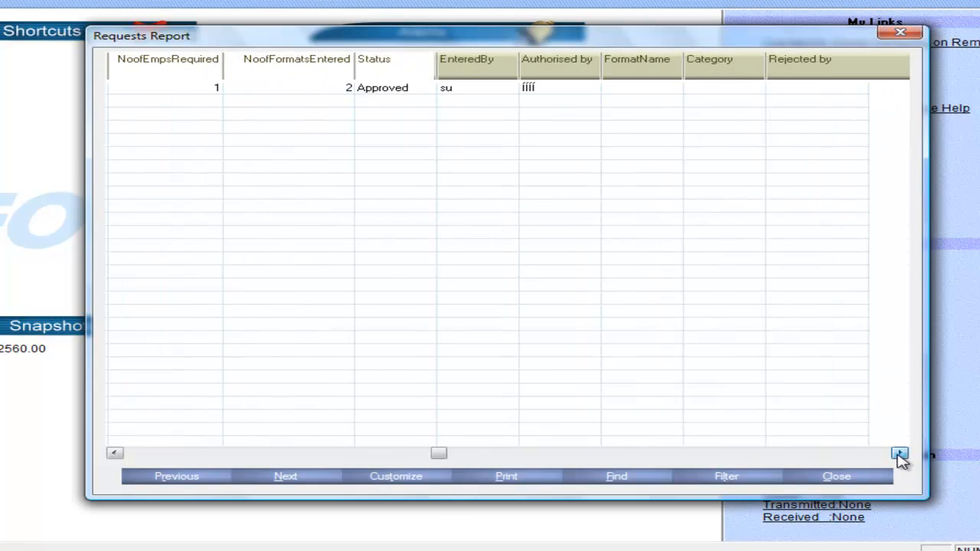
click(855, 479)
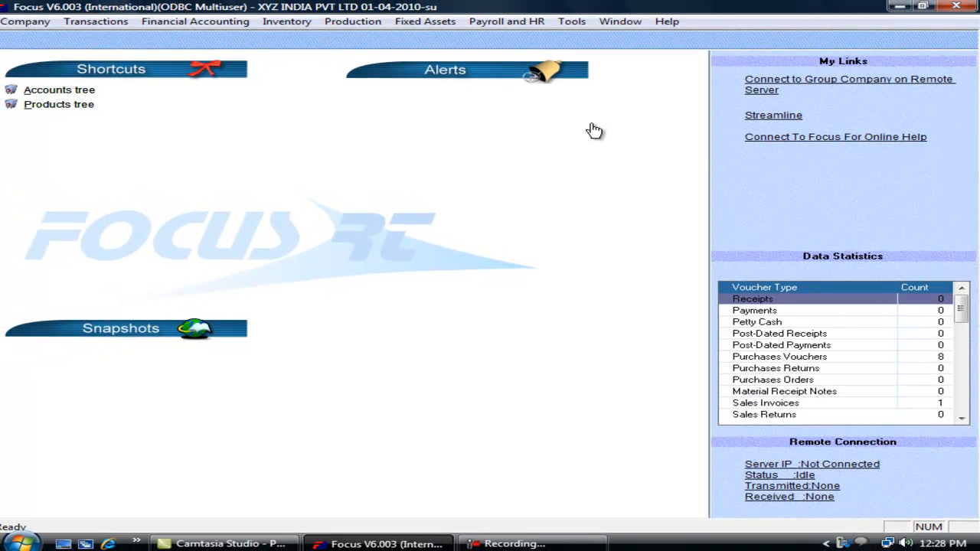
Bring up course 1 in the Training Course Master, choose feedback form 1, save the course and close the master
click(509, 21)
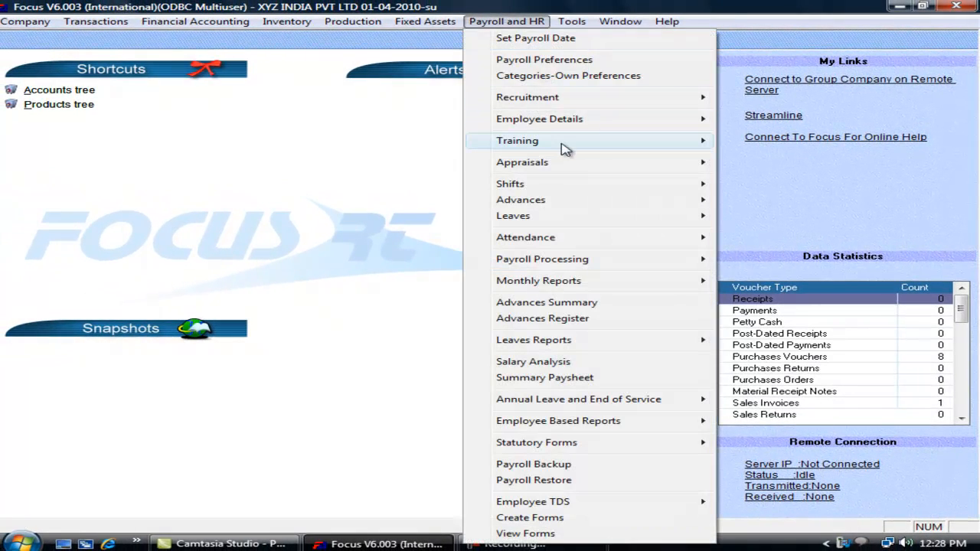
mouse_move(565, 145)
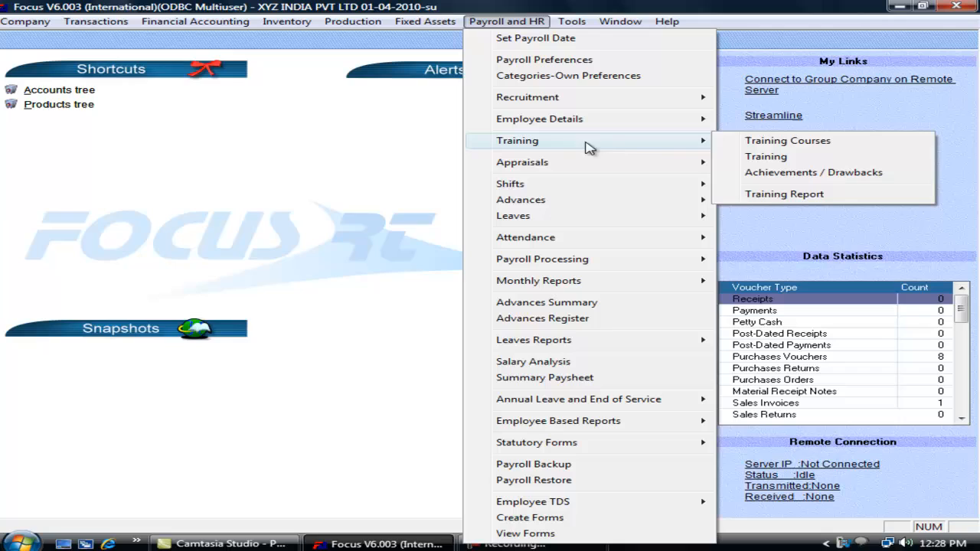
click(793, 147)
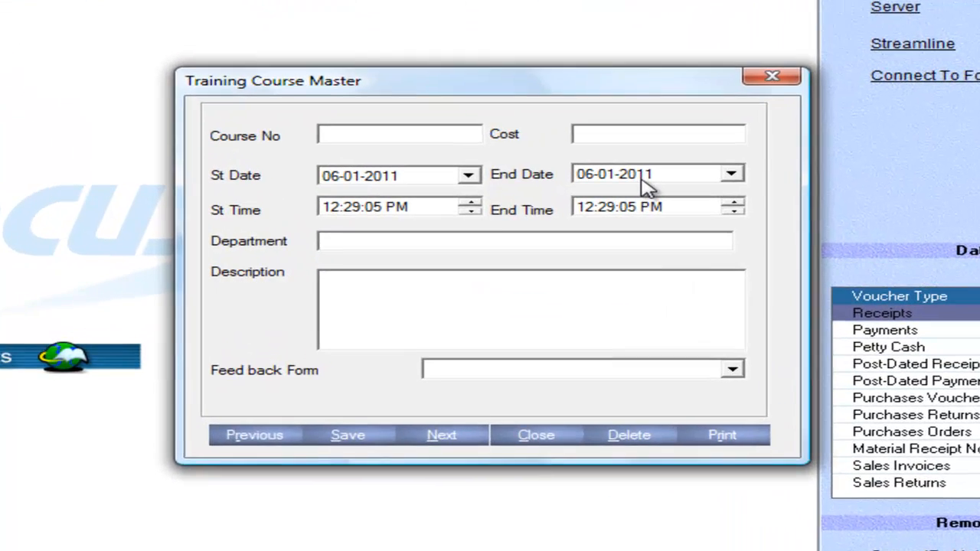
text(1)
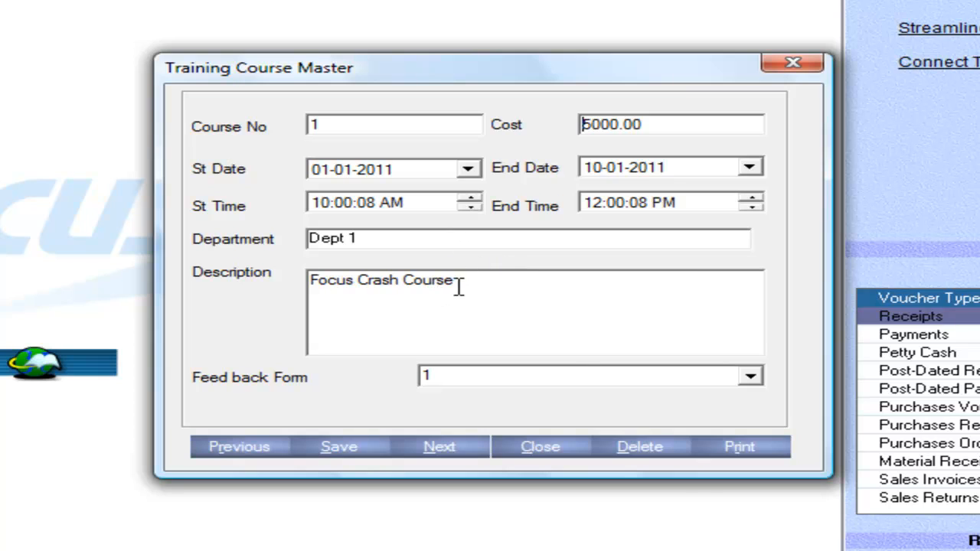
click(751, 378)
click(678, 396)
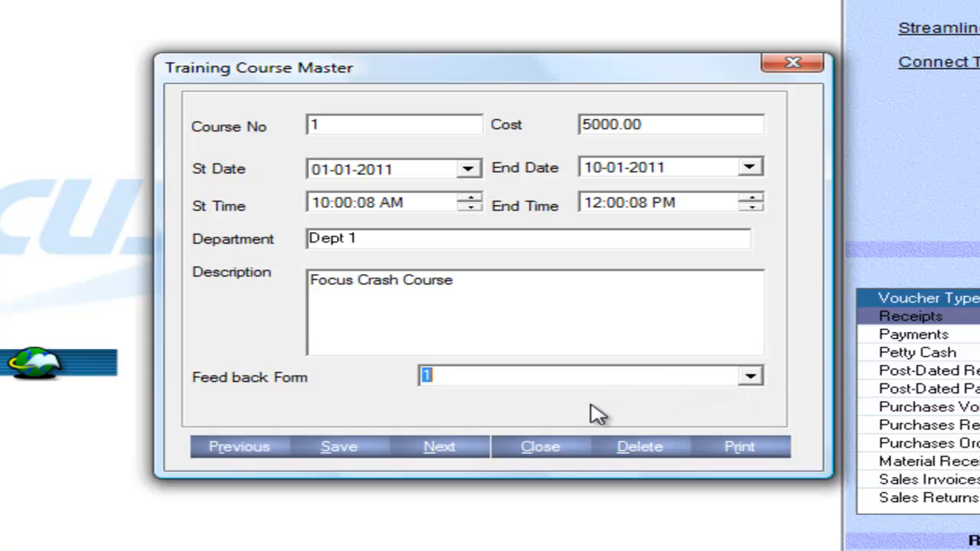
click(341, 449)
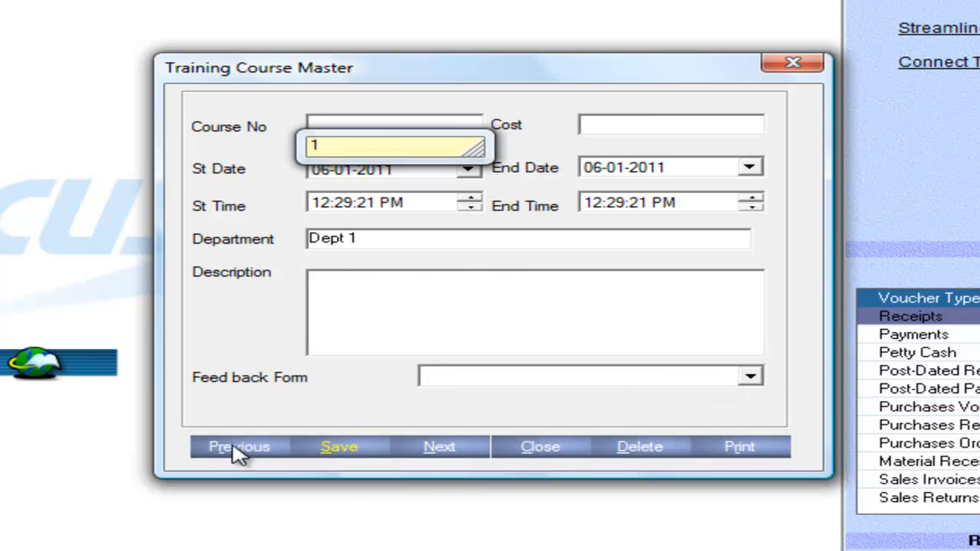
click(578, 448)
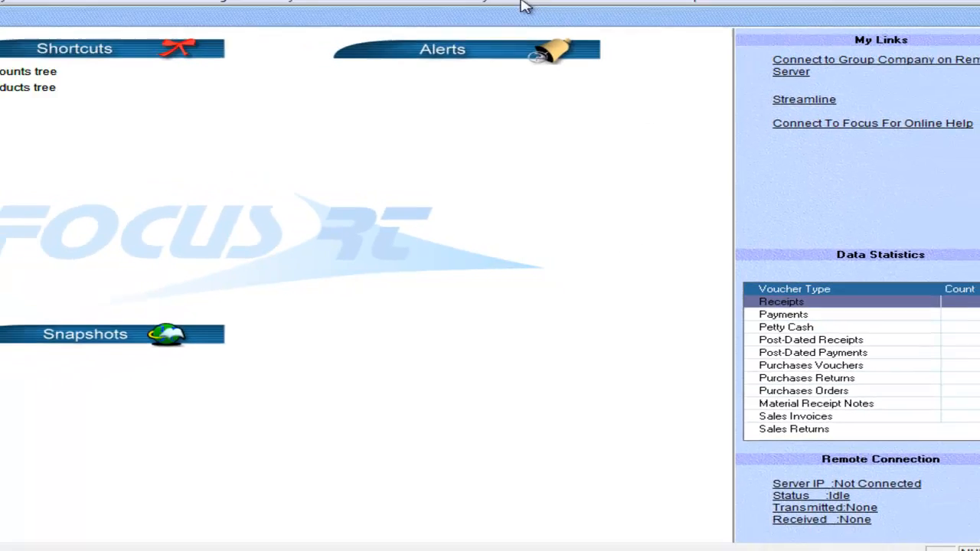
Open the recruitment Bio-Data Formats and load format 1 to examine the fields of the training feedback form
click(507, 21)
mouse_move(508, 100)
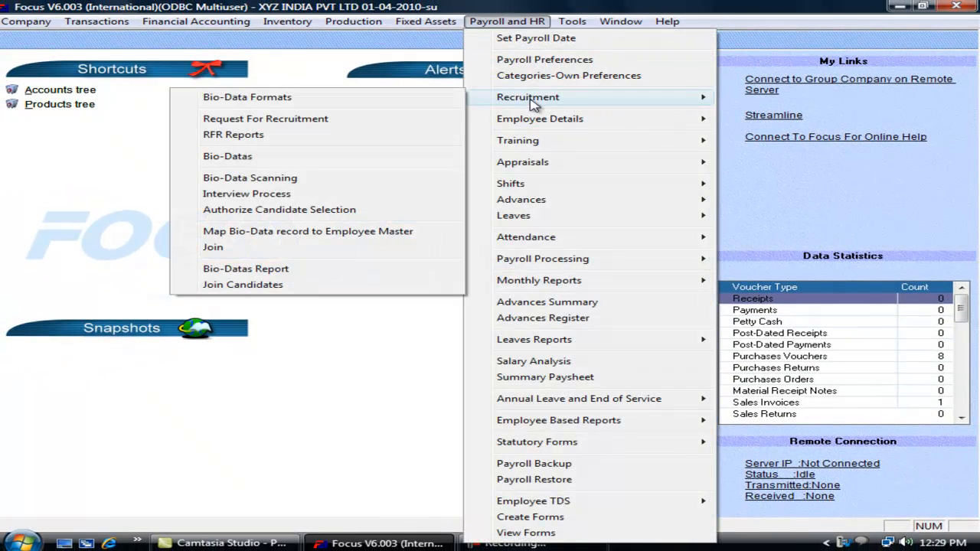
click(407, 100)
click(284, 103)
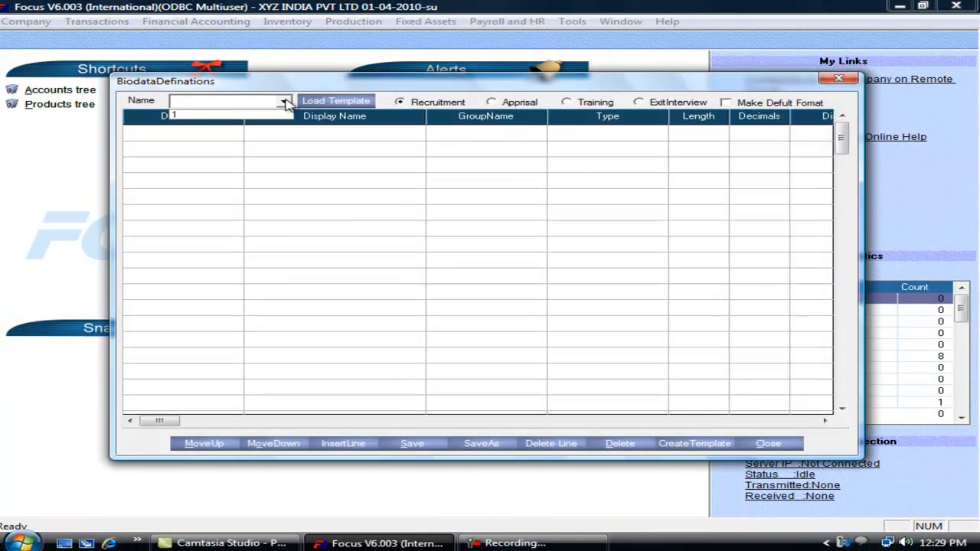
click(274, 116)
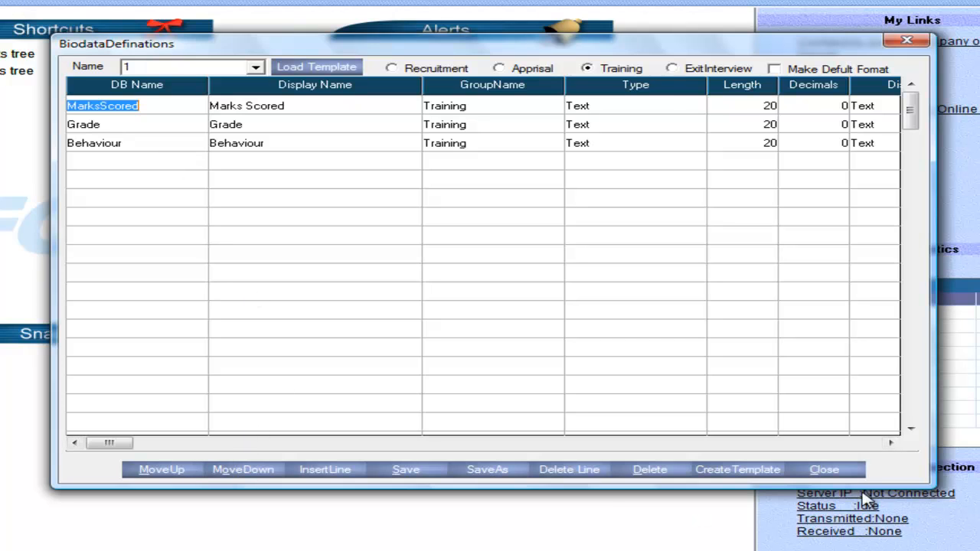
Close the bio-data format and start a training feedback entry for course 1
click(834, 474)
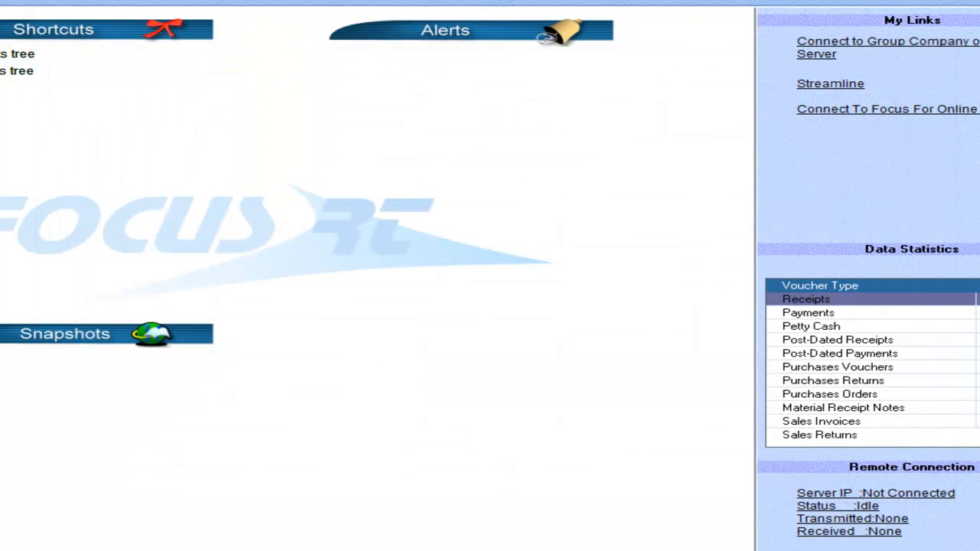
click(498, 1)
mouse_move(608, 121)
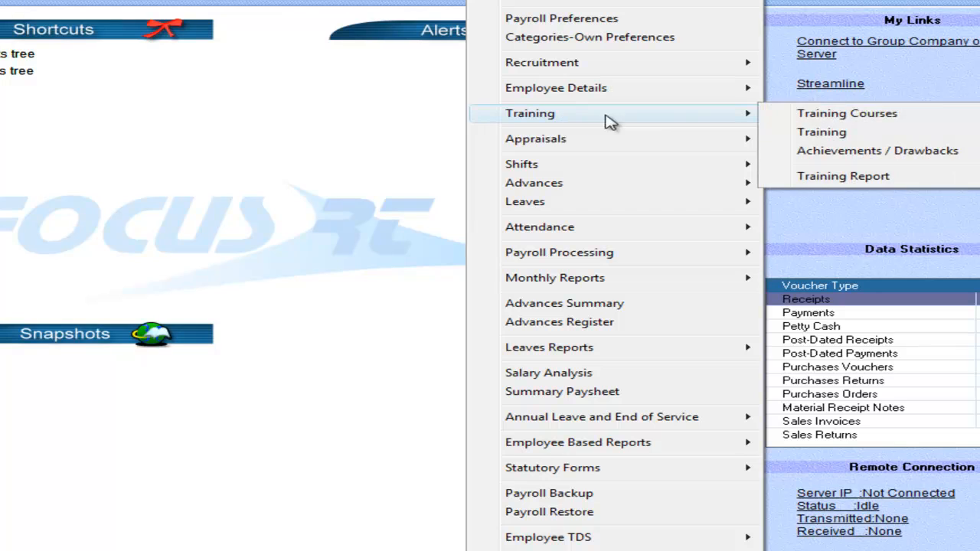
click(816, 135)
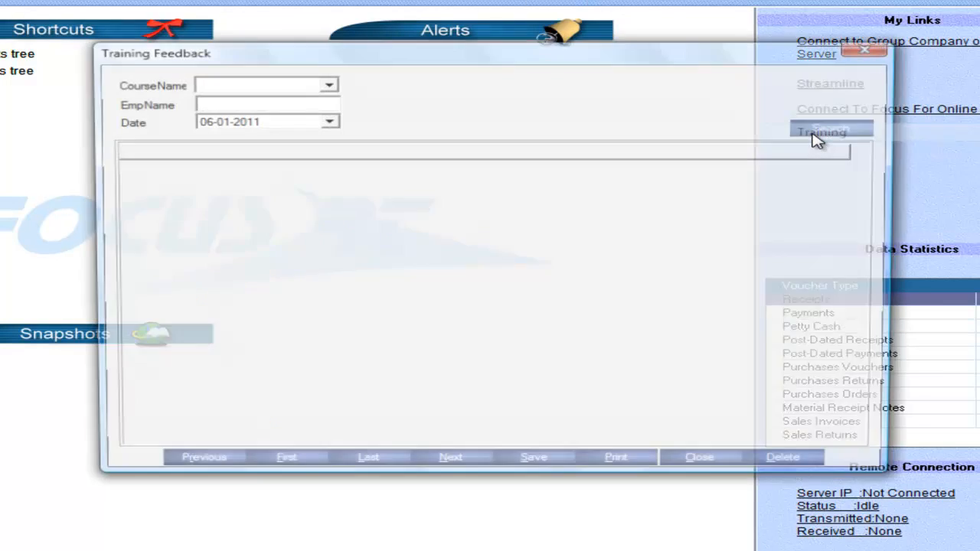
click(327, 86)
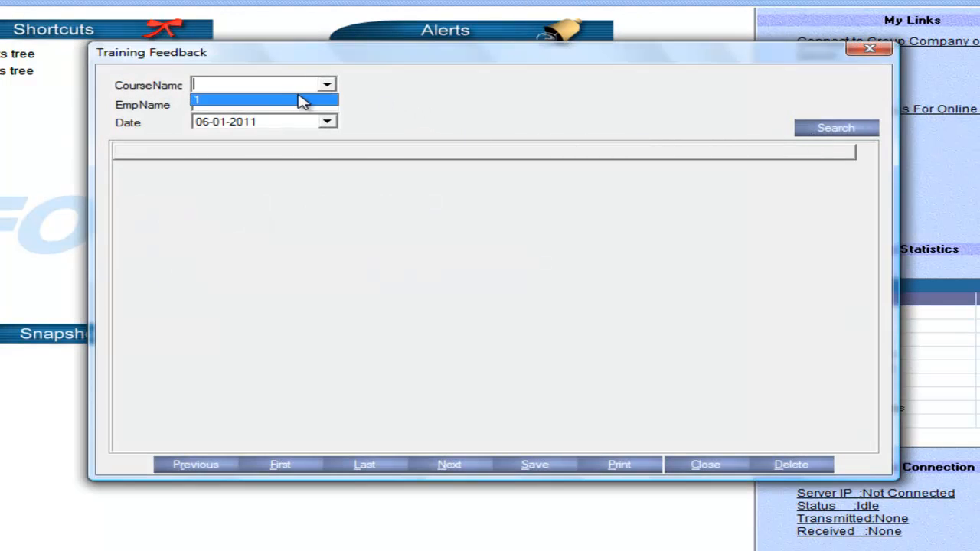
click(295, 98)
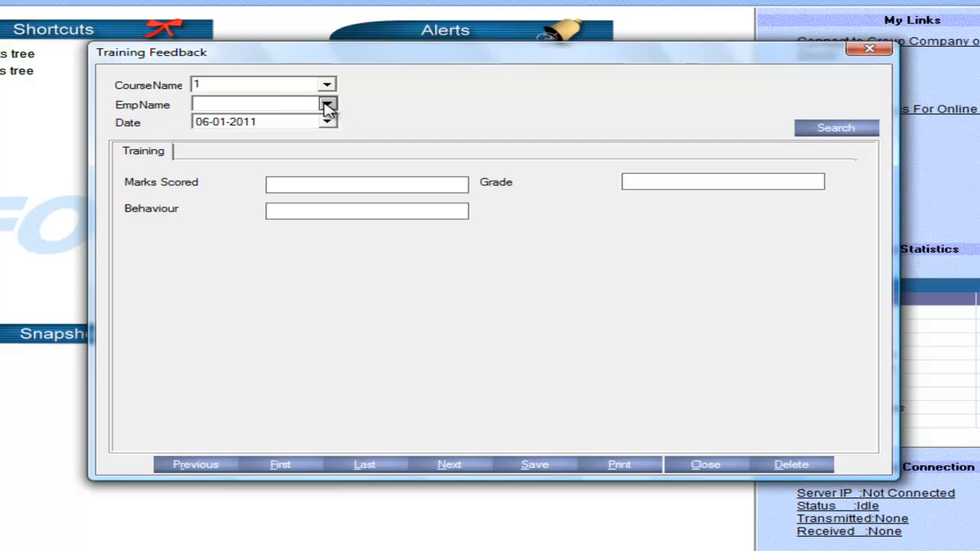
Pick the listed employee, enter date 01-01-2011, marks 70, grade B and behaviour Good, save the feedback and close it
click(326, 106)
click(220, 119)
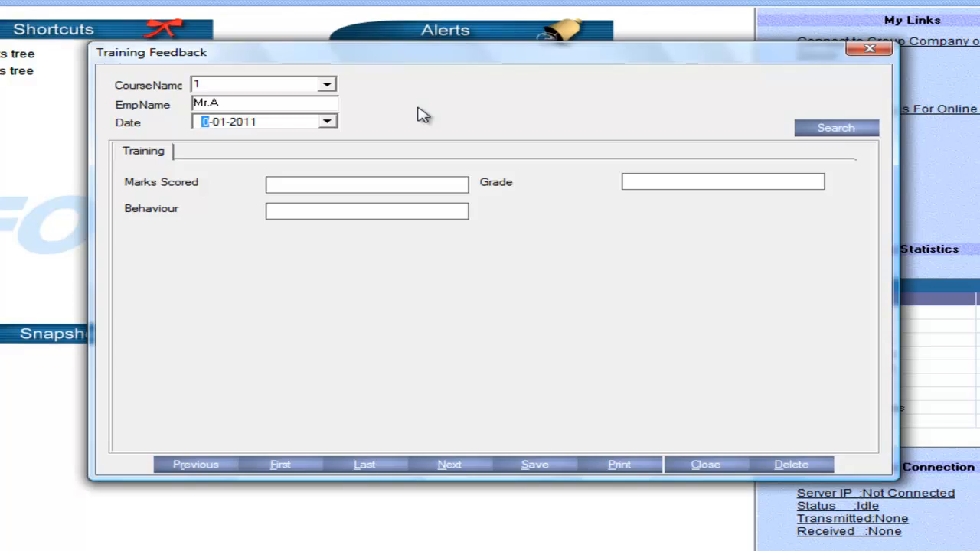
key(Tab)
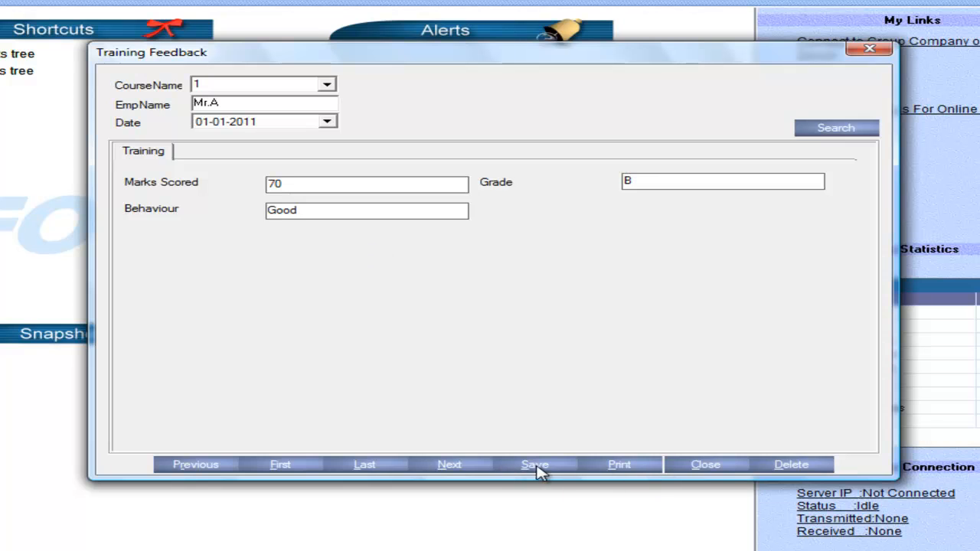
click(722, 470)
Open the training Achievements / Drawbacks entries and load the listed employee's document 1
click(514, 10)
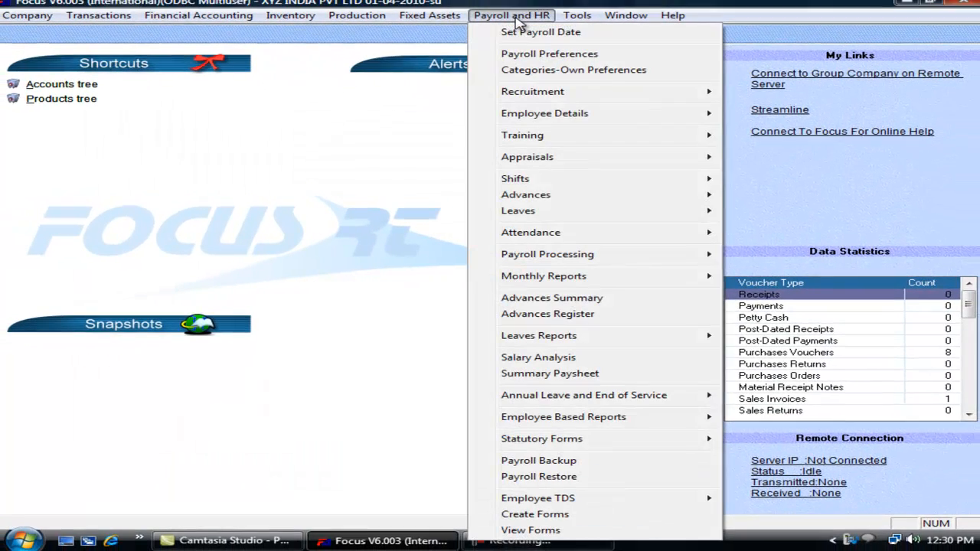
mouse_move(574, 138)
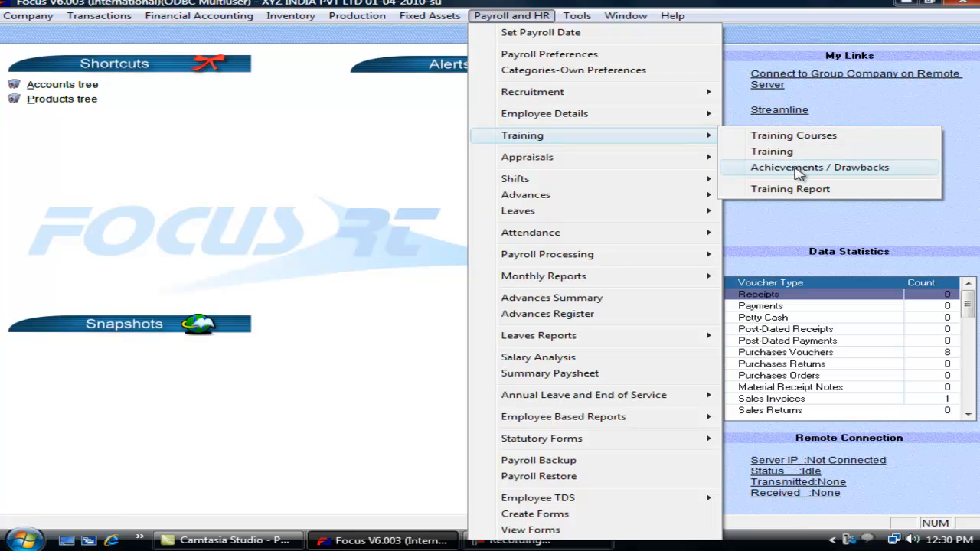
click(798, 167)
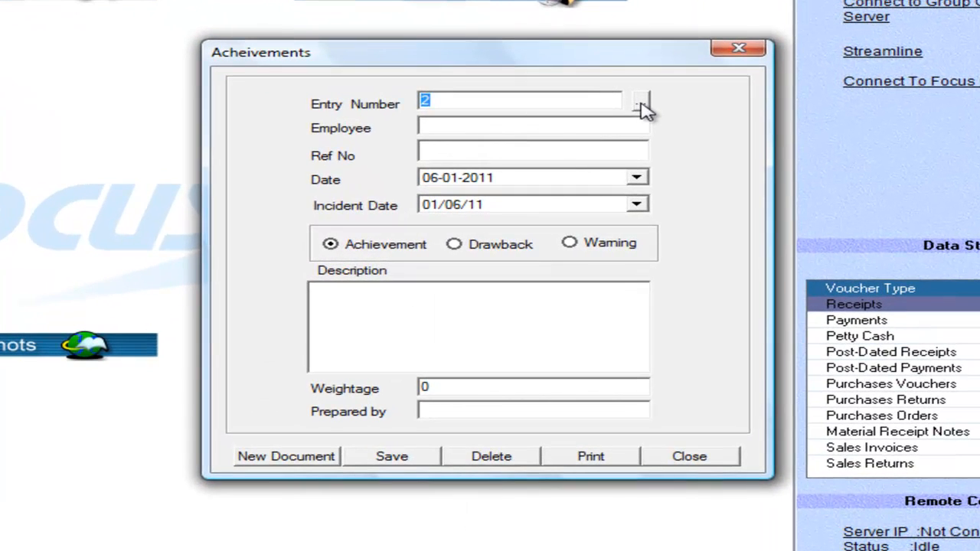
click(641, 104)
click(379, 99)
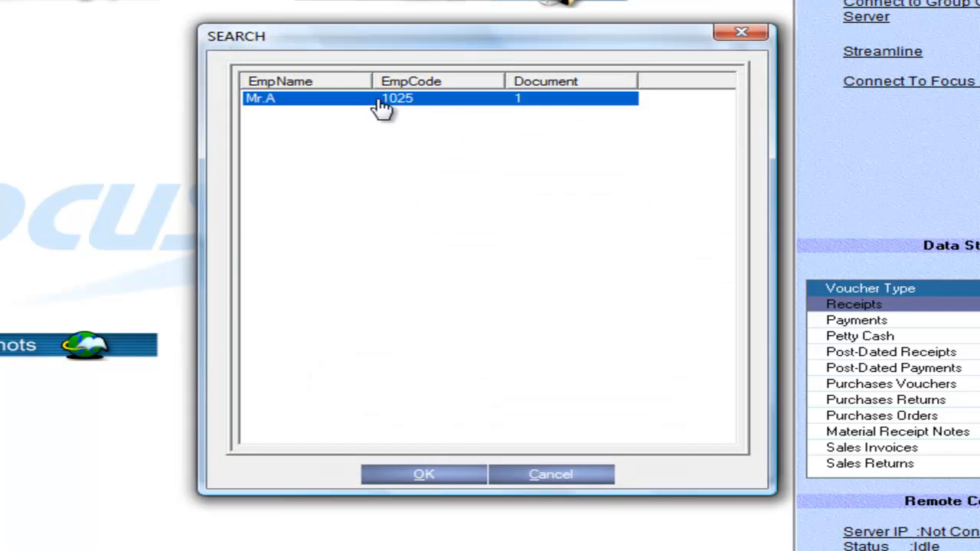
click(423, 475)
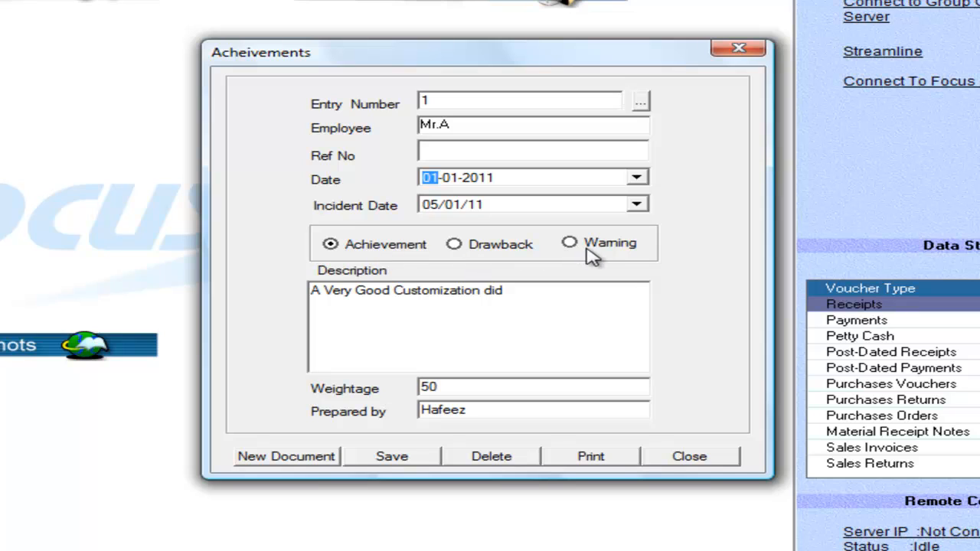
Review the achievement's description, weightage and preparer, save the entry and close it
drag(534, 284, 267, 282)
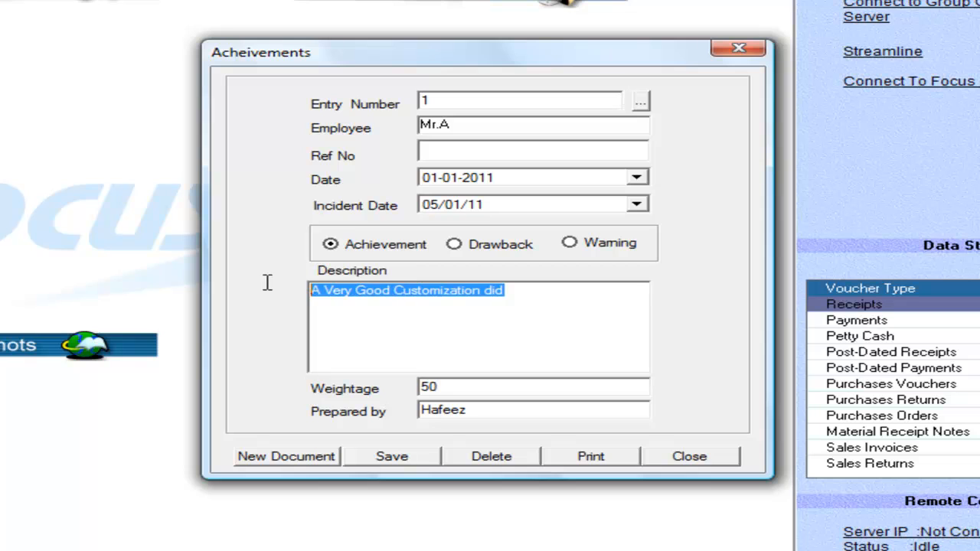
click(462, 385)
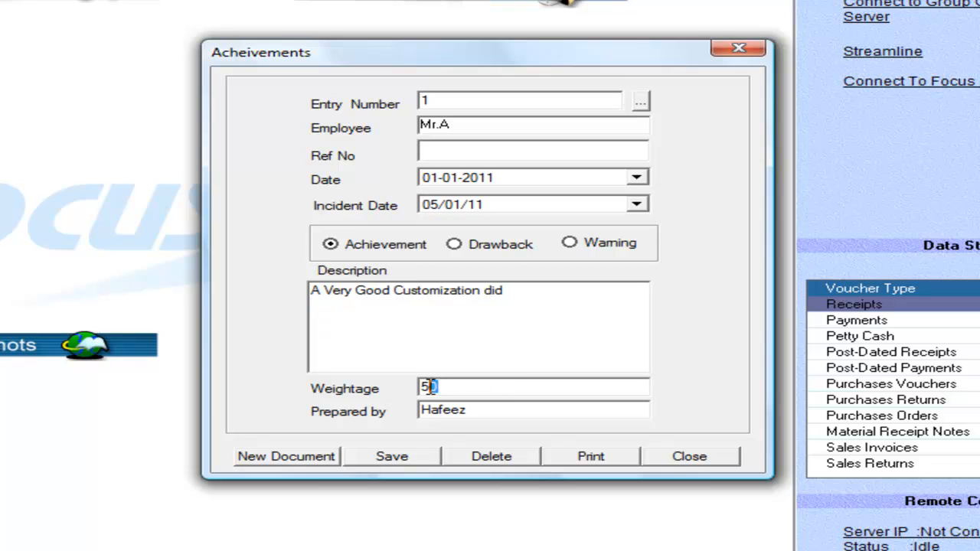
key(Tab)
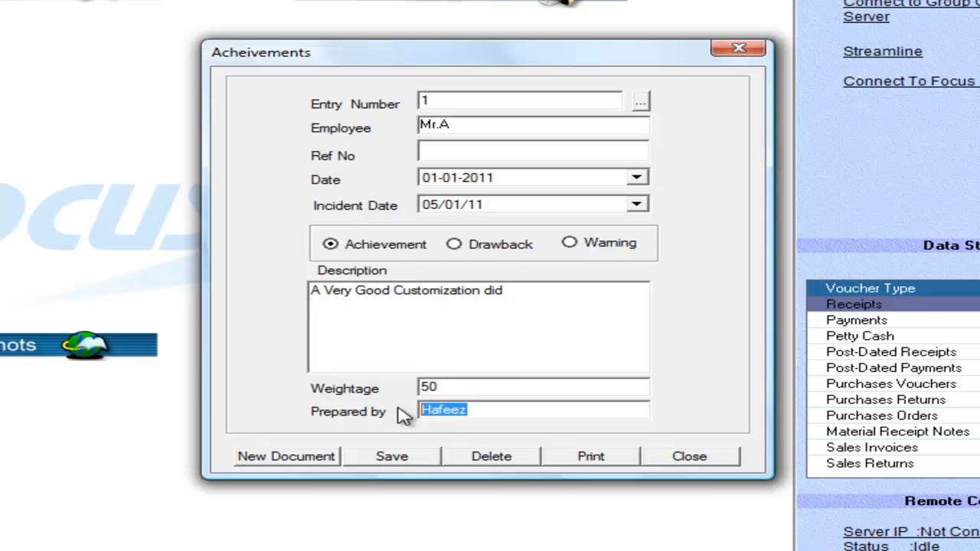
click(420, 461)
click(570, 343)
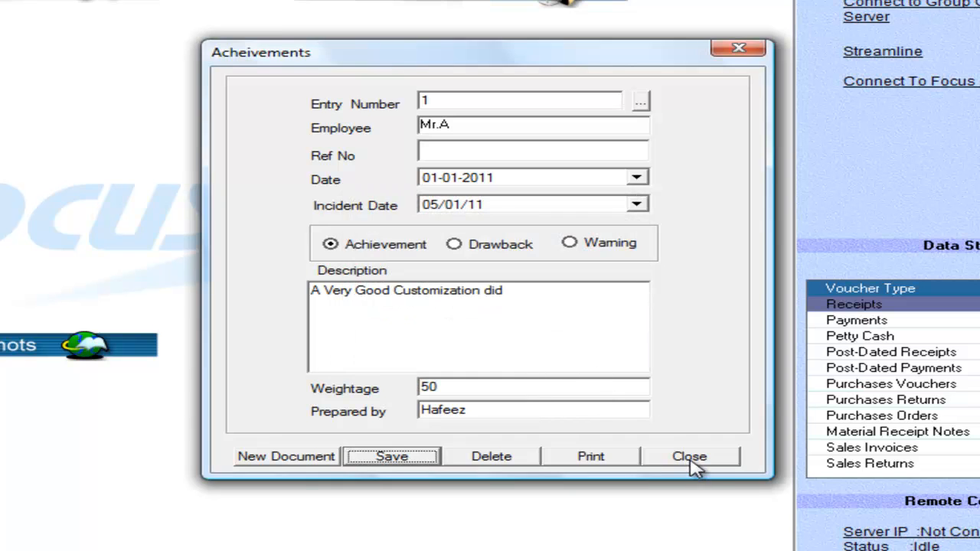
click(693, 462)
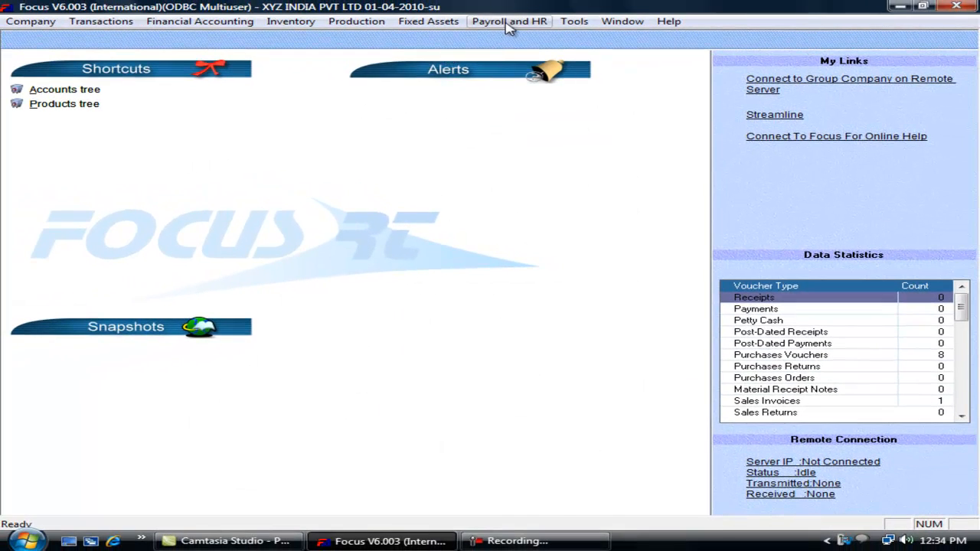
Open the Training Report options, select all employees and set the period from 01-01-2011 to 10-01-2011
click(509, 22)
mouse_move(553, 144)
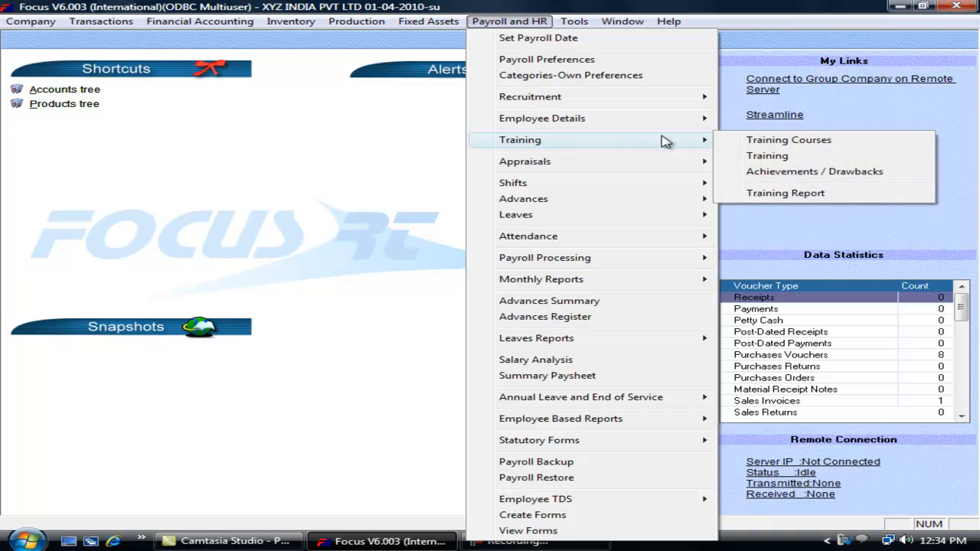
click(811, 196)
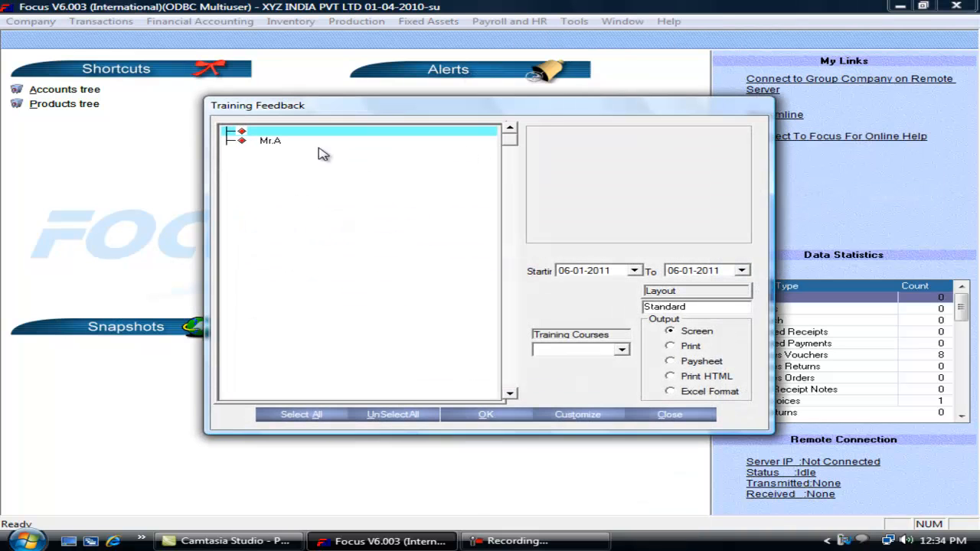
click(282, 415)
click(564, 271)
text(01)
key(Tab)
text(10)
key(Tab)
Choose training course 1, run the feedback report, look through its columns and close it
click(622, 349)
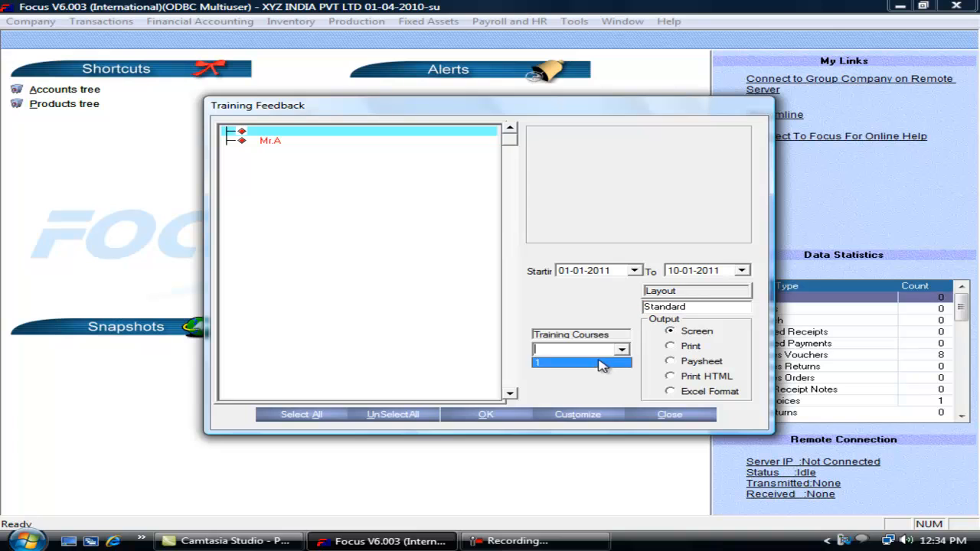
click(601, 363)
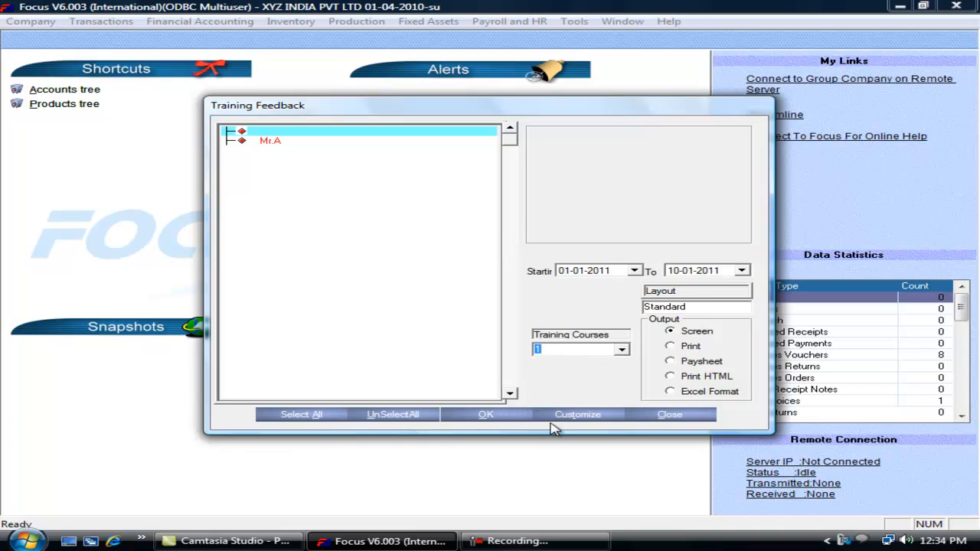
click(508, 417)
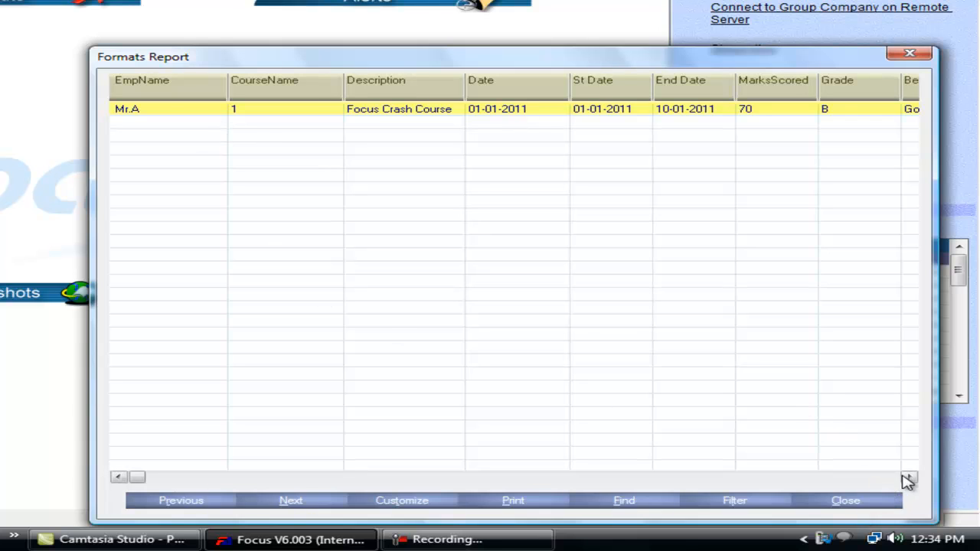
click(908, 477)
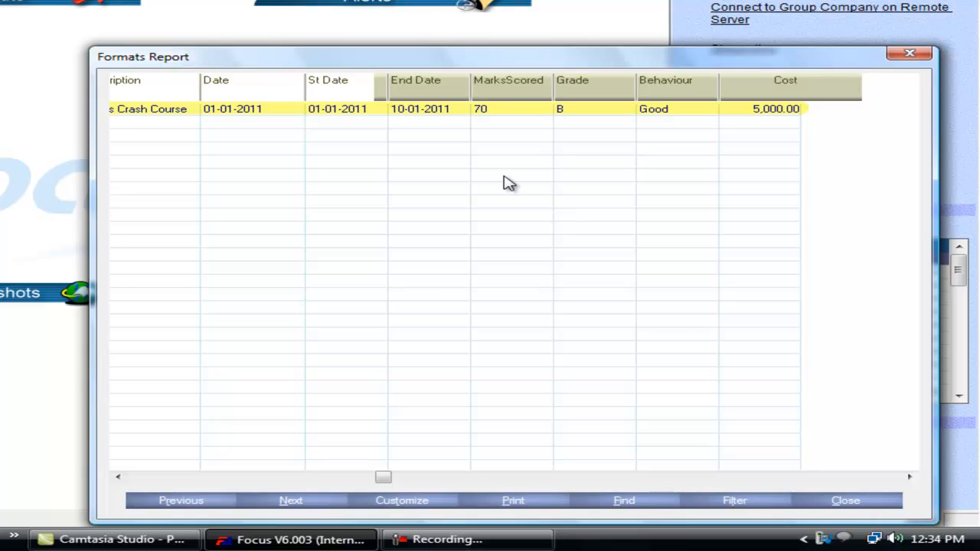
key(Escape)
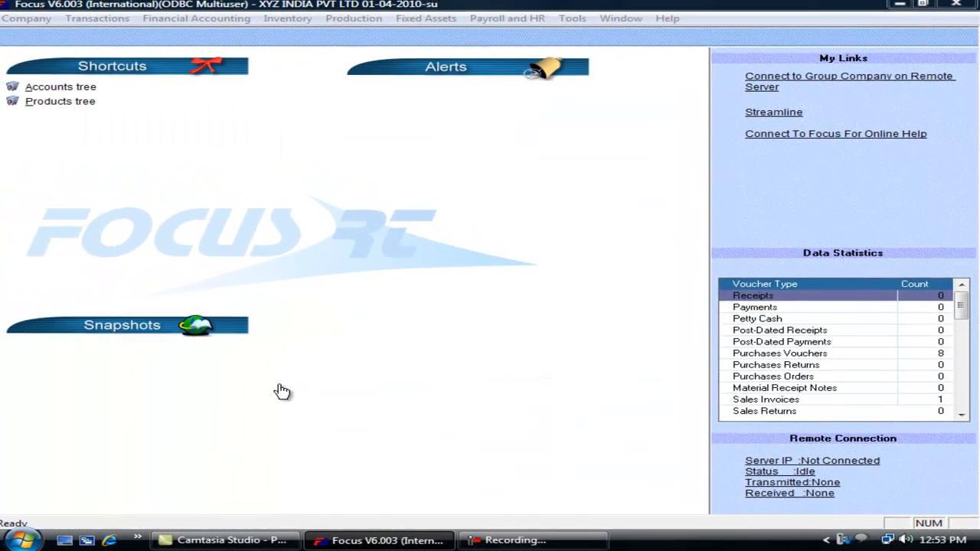
Open the recruitment Bio-Data Formats and start a new format of the Apprisal type named Appraisal
click(497, 22)
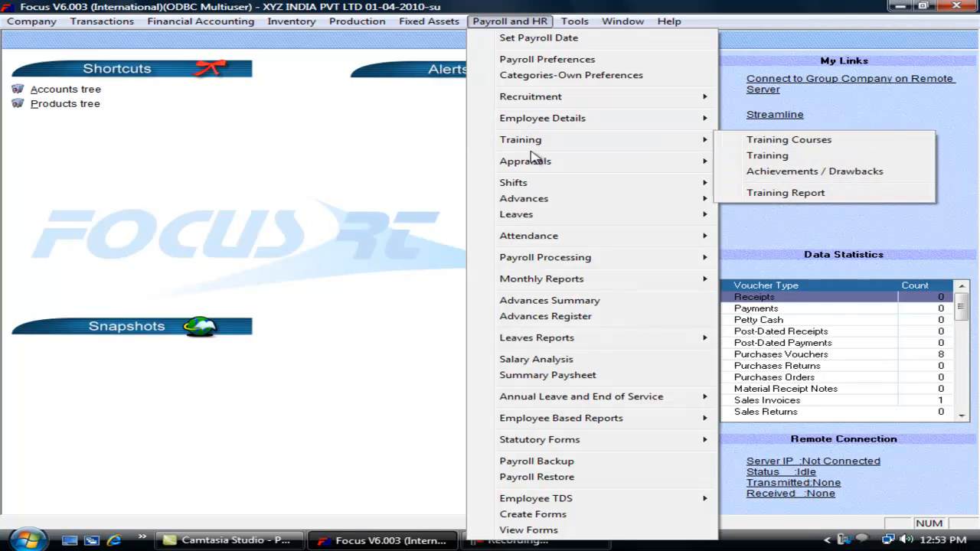
mouse_move(527, 165)
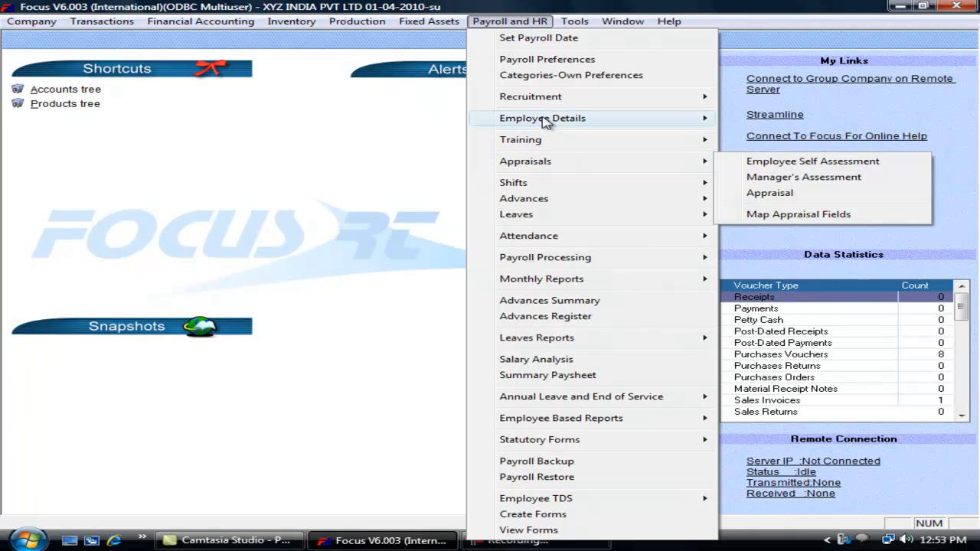
mouse_move(487, 104)
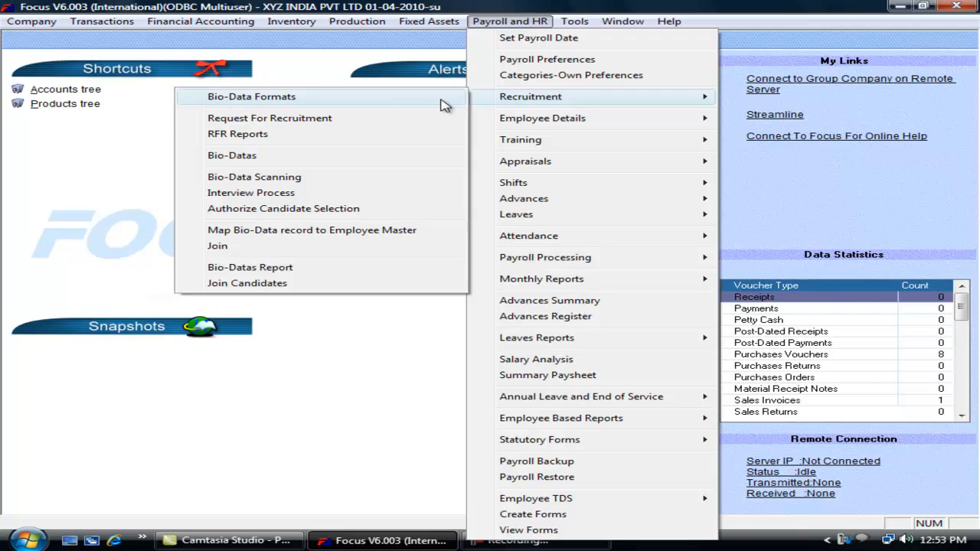
click(444, 100)
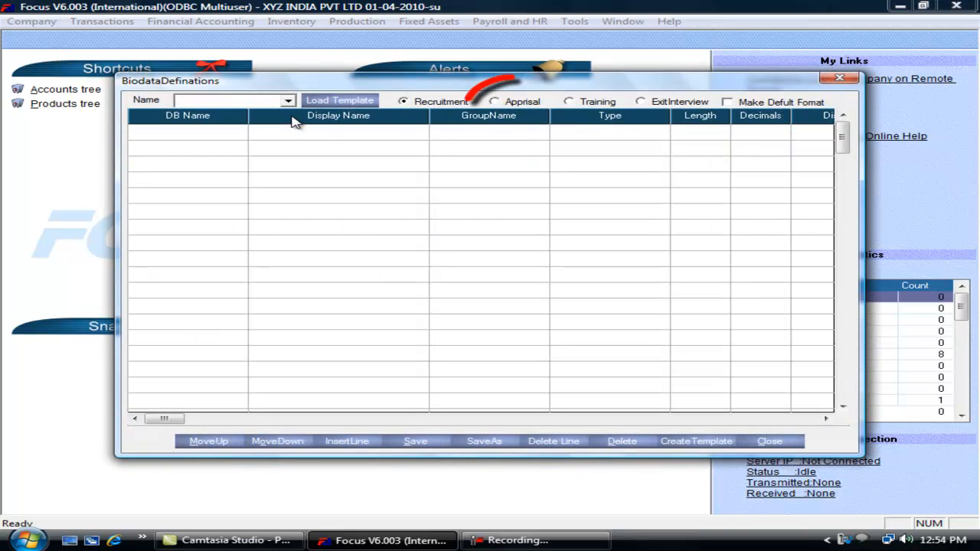
click(501, 102)
click(241, 101)
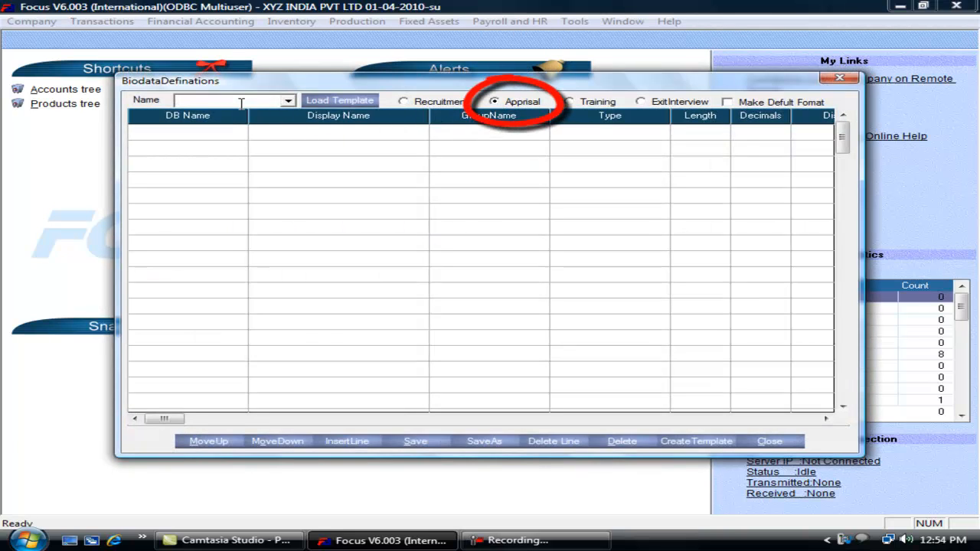
text(Appraisal)
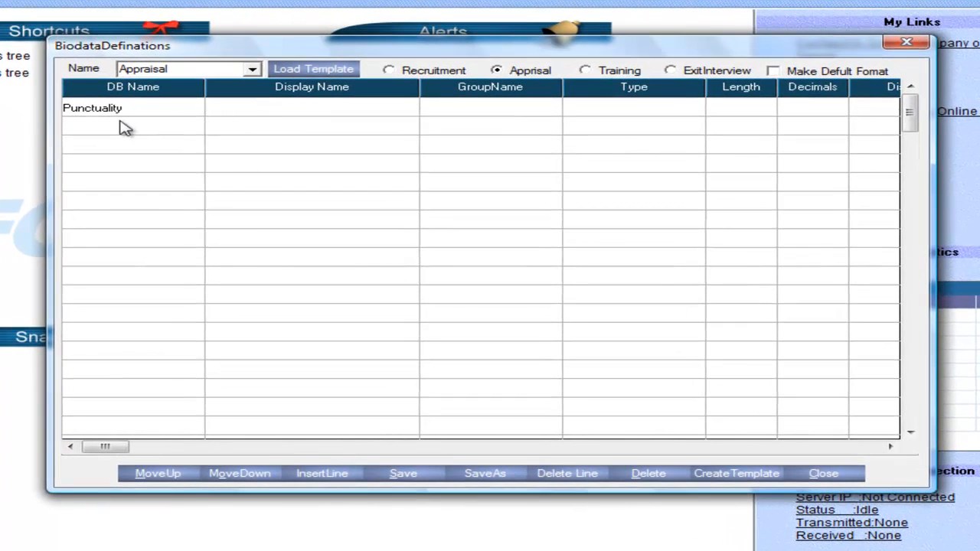
Define the first field with DB name and display name Punctuality, group name Appraisal and type Text
double_click(174, 134)
key(ctrl+c)
click(264, 109)
key(ctrl+v)
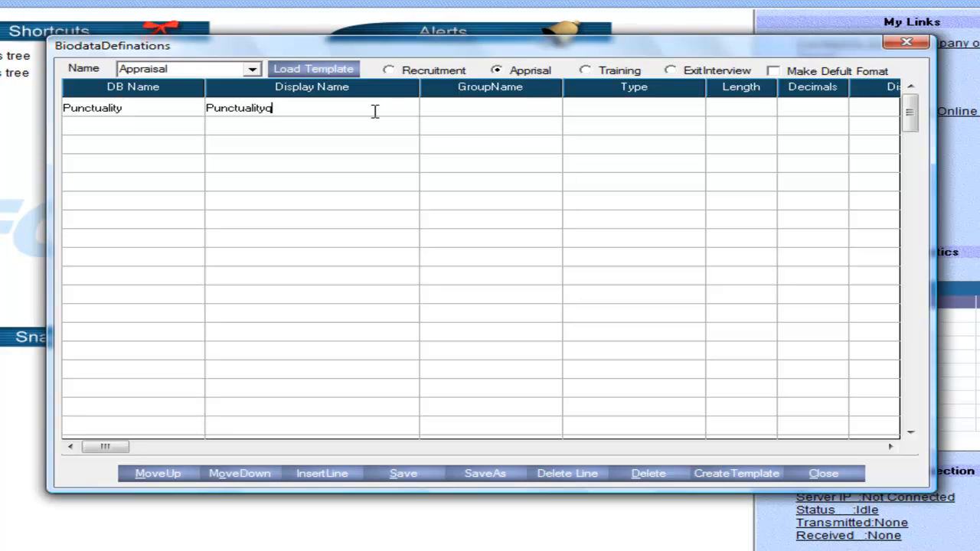
key(BackSpace)
key(Tab)
key(Tab)
key(Down)
key(Tab)
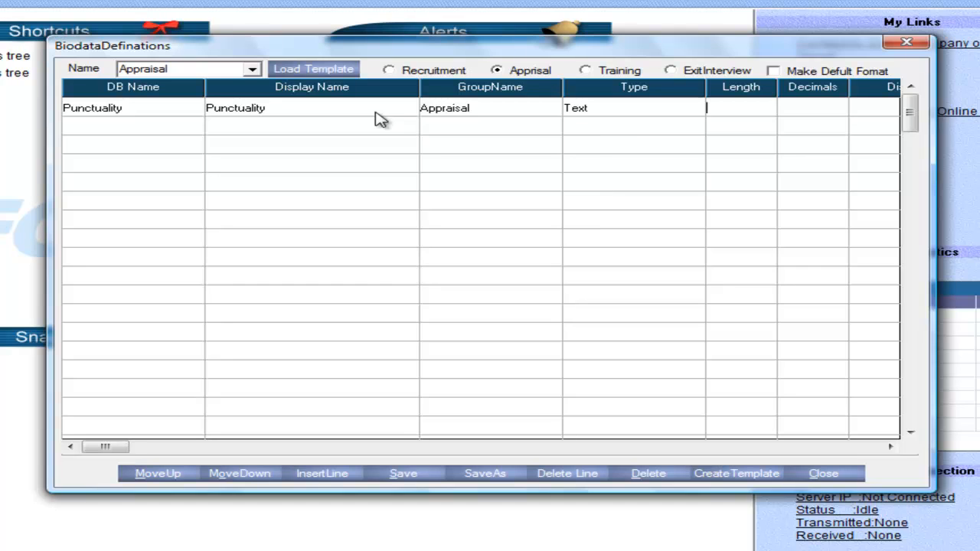
Set the Punctuality field's length to 20 and its display type to Text
key(Tab)
key(Tab)
key(Down)
key(Tab)
key(Tab)
key(Tab)
key(Tab)
key(Tab)
key(Tab)
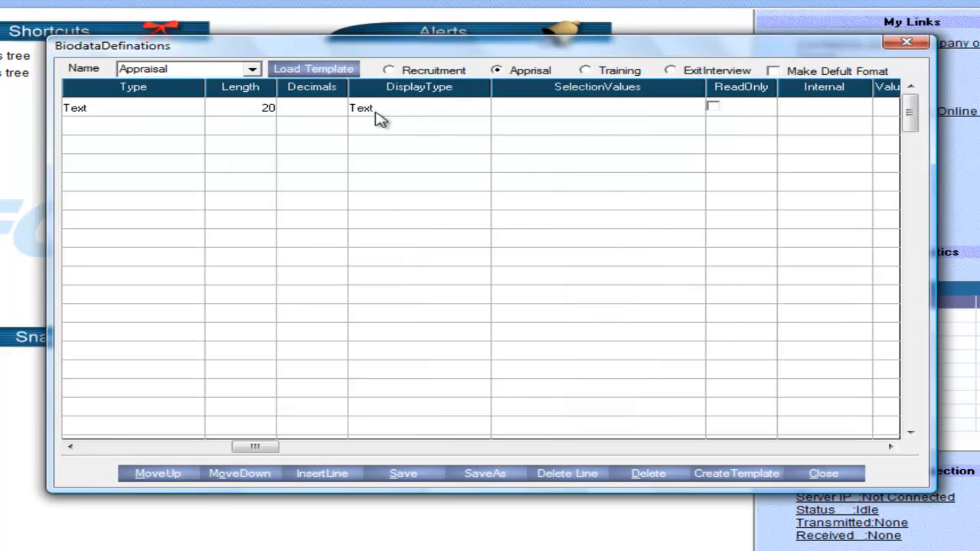
Start a second field with DB name and display name Human Relations
key(Tab)
key(Tab)
key(Tab)
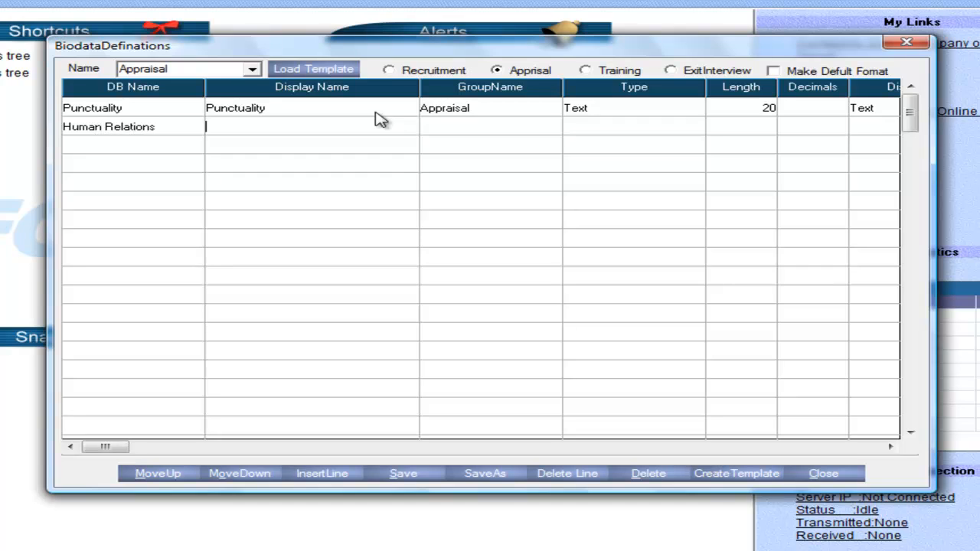
click(157, 131)
key(ctrl+c)
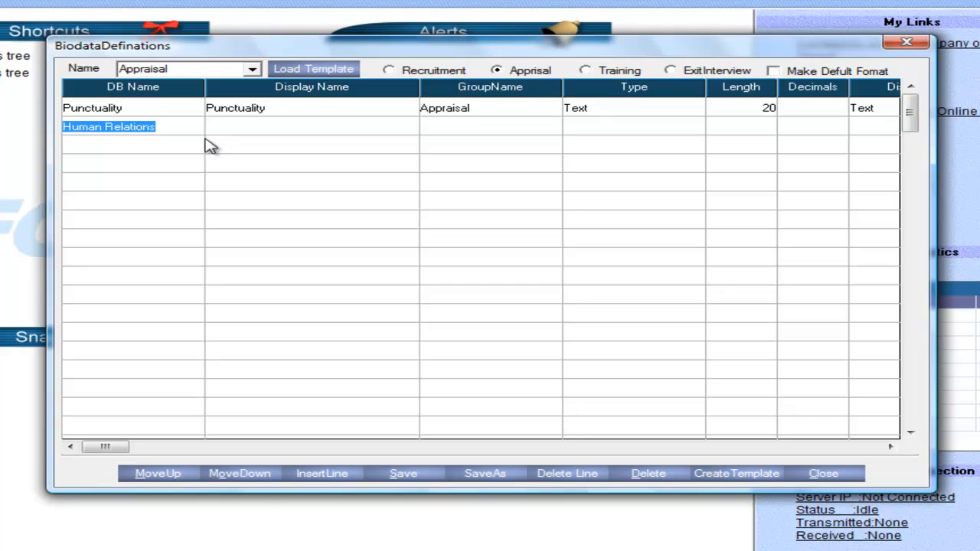
click(250, 126)
key(ctrl+v)
click(448, 126)
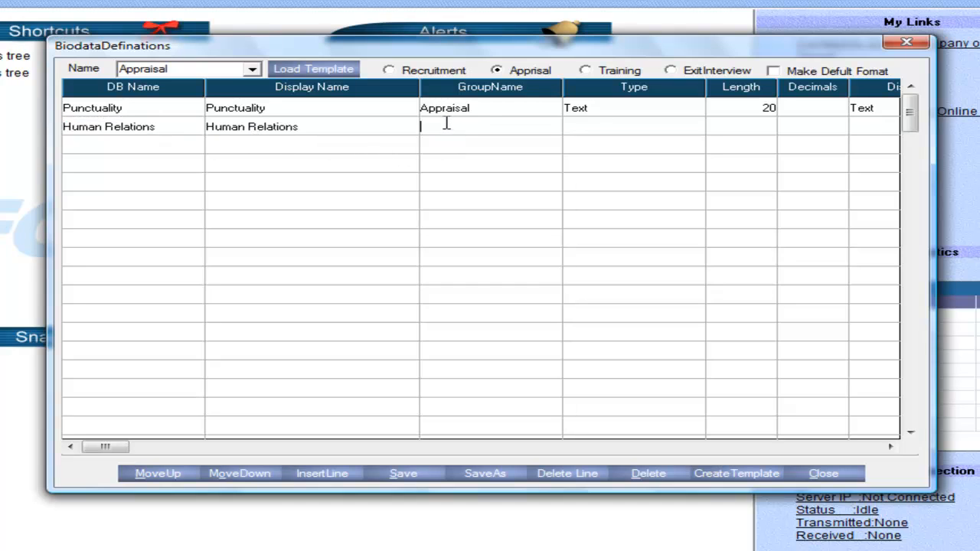
Give the Human Relations field the group name Appraisal and the type Text
double_click(455, 108)
key(ctrl+c)
click(457, 127)
key(ctrl+v)
click(599, 127)
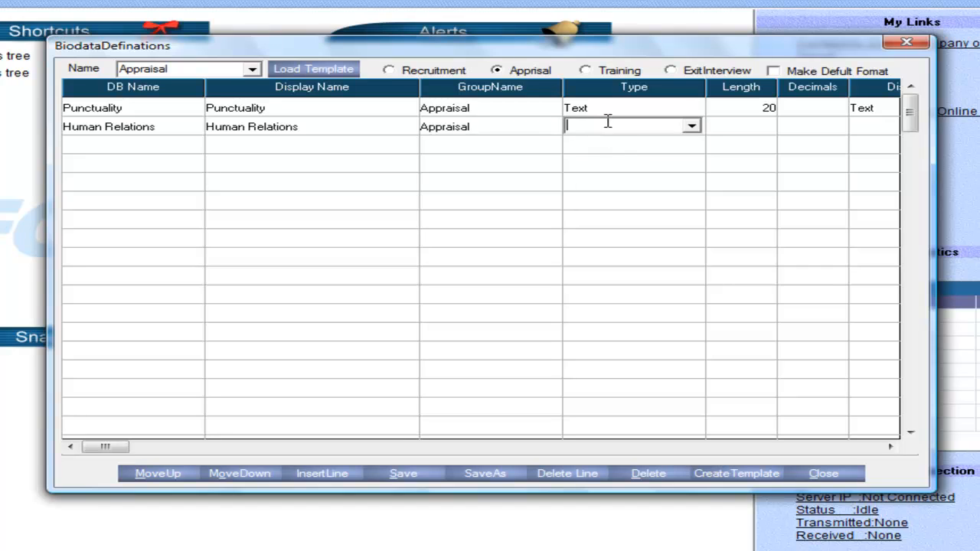
text(Text)
key(Tab)
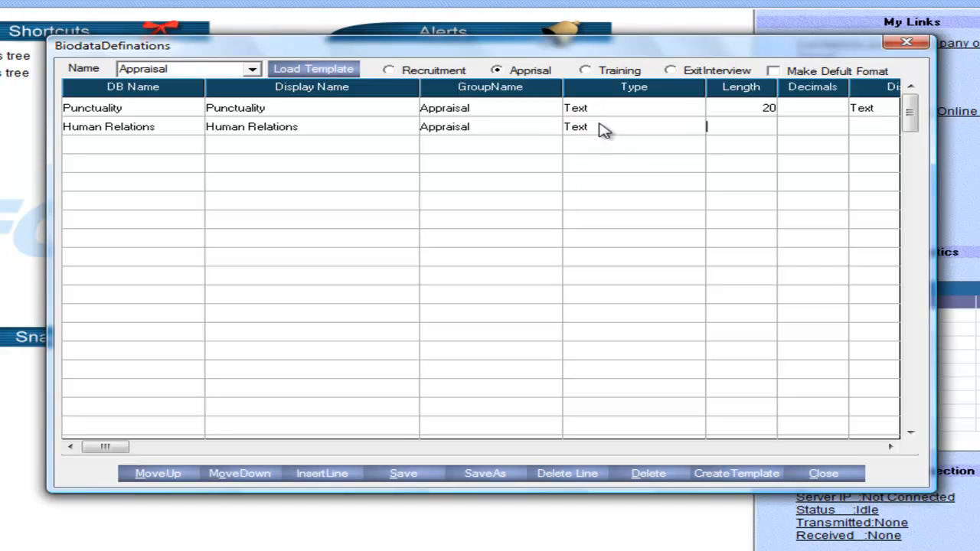
Set the Human Relations field's length to 20 and display type to Text, leaving its remaining options unselected
text(20)
key(Tab)
key(Tab)
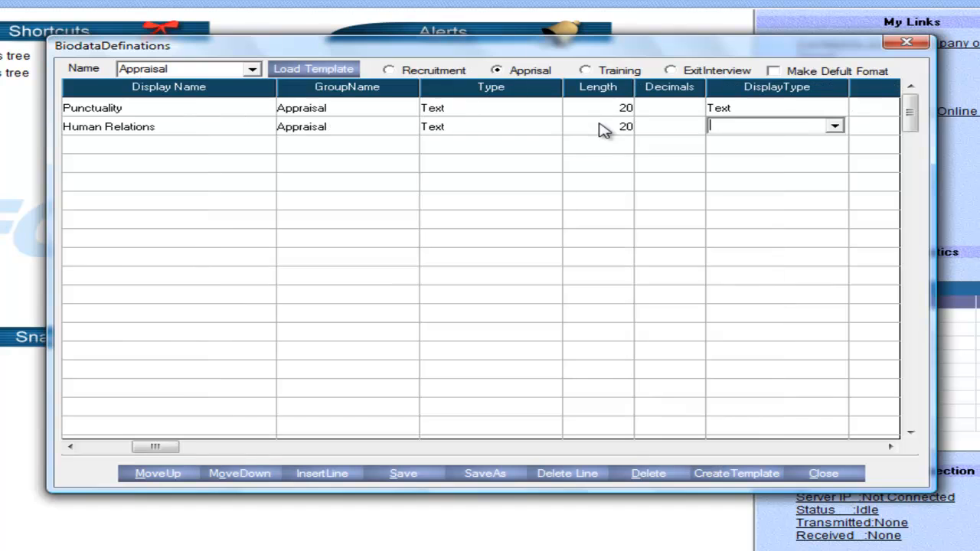
key(Tab)
key(Tab)
key(Tab)
key(Tab)
key(Tab)
key(Tab)
key(Tab)
key(Tab)
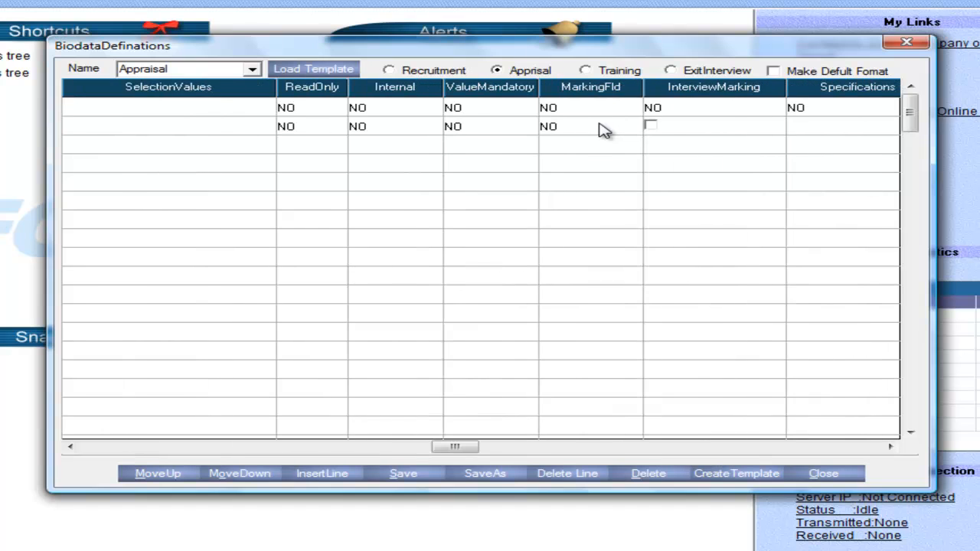
key(Tab)
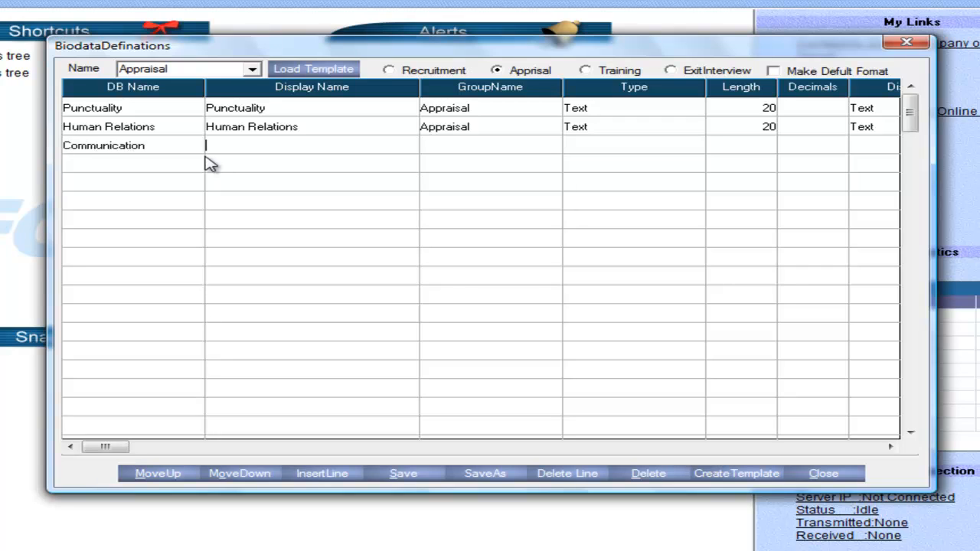
Define a third field with DB name and display name Communication, group name Appraisal and type Text
click(162, 147)
key(ctrl+c)
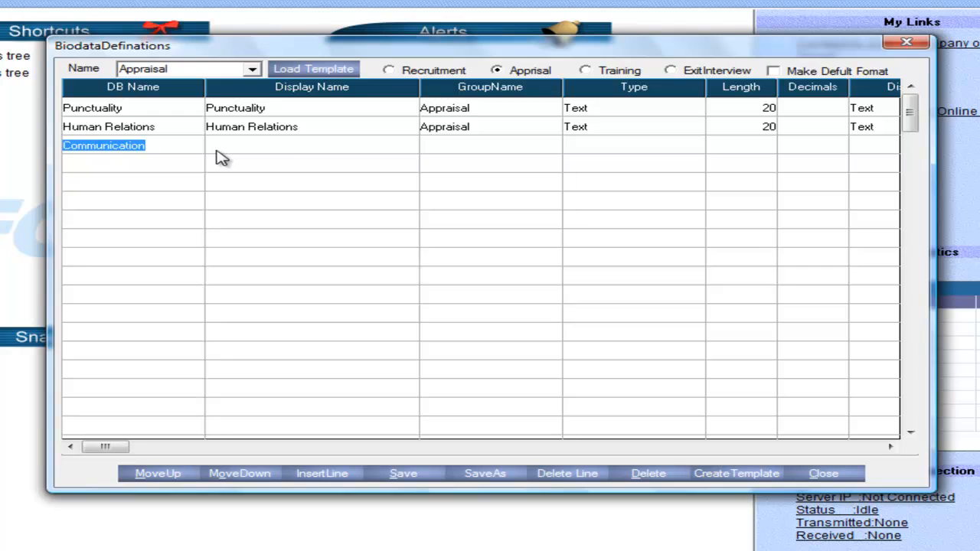
click(275, 142)
key(ctrl+v)
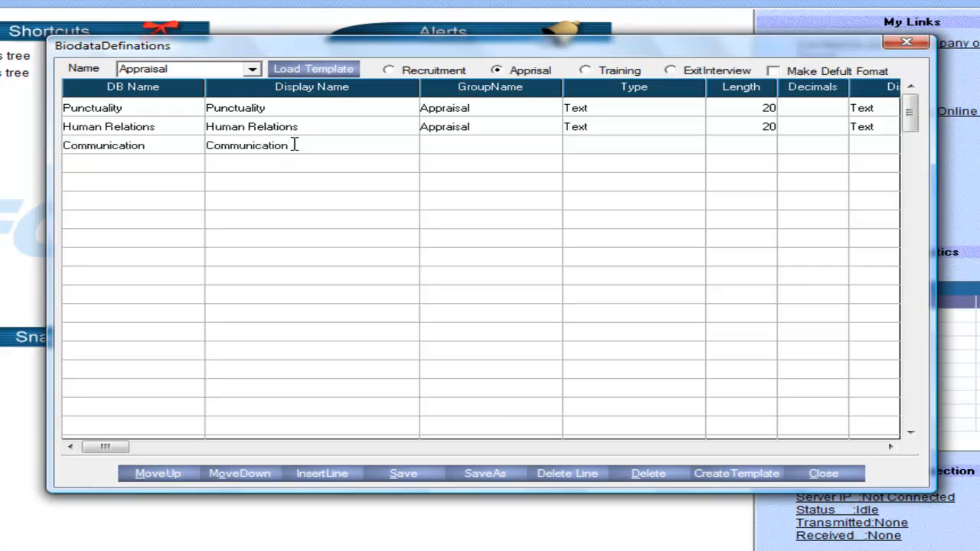
text(Appraisal)
key(Tab)
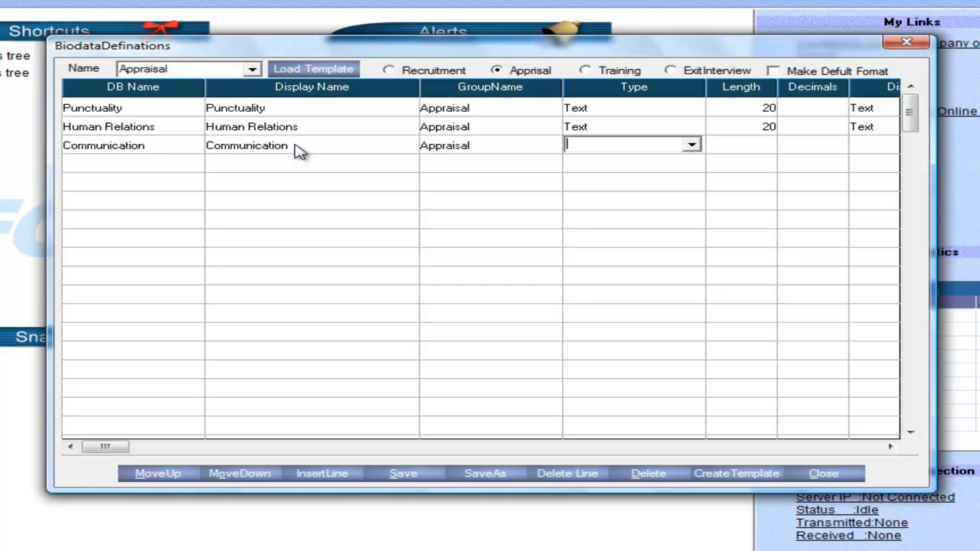
key(Down)
key(Tab)
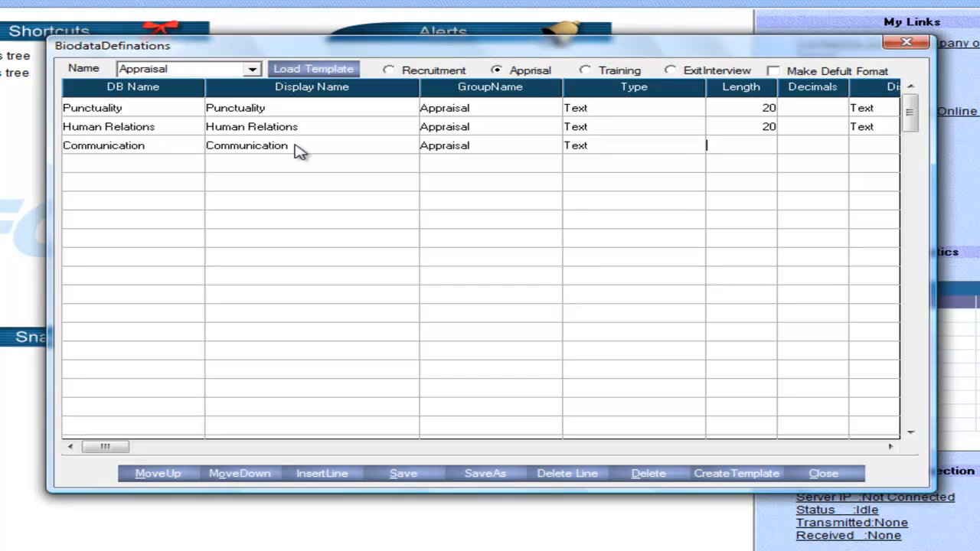
Set the Communication field's length to 20 and display type to Text, and save the Appraisal format
text(20)
key(Tab)
key(Tab)
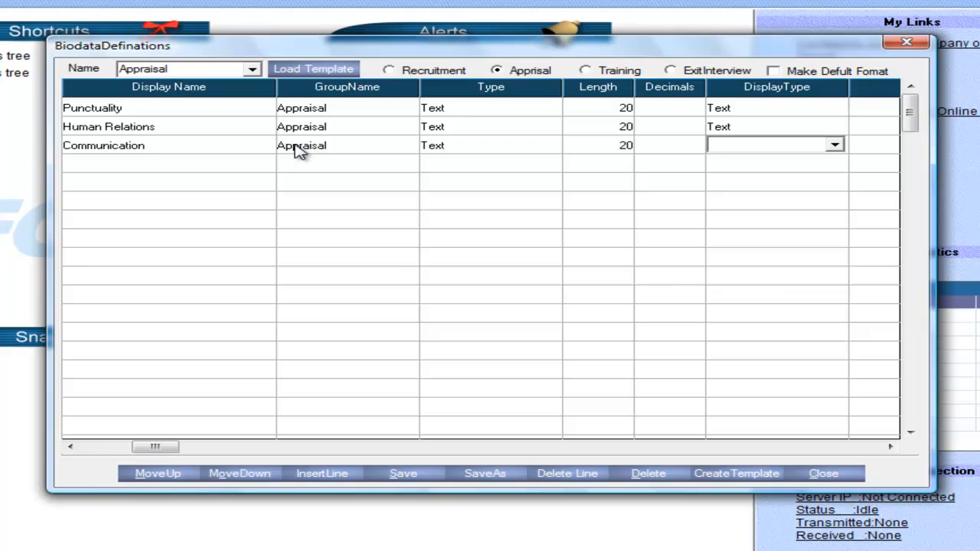
key(Down)
key(Tab)
key(Tab)
key(Tab)
key(Tab)
key(Tab)
key(Tab)
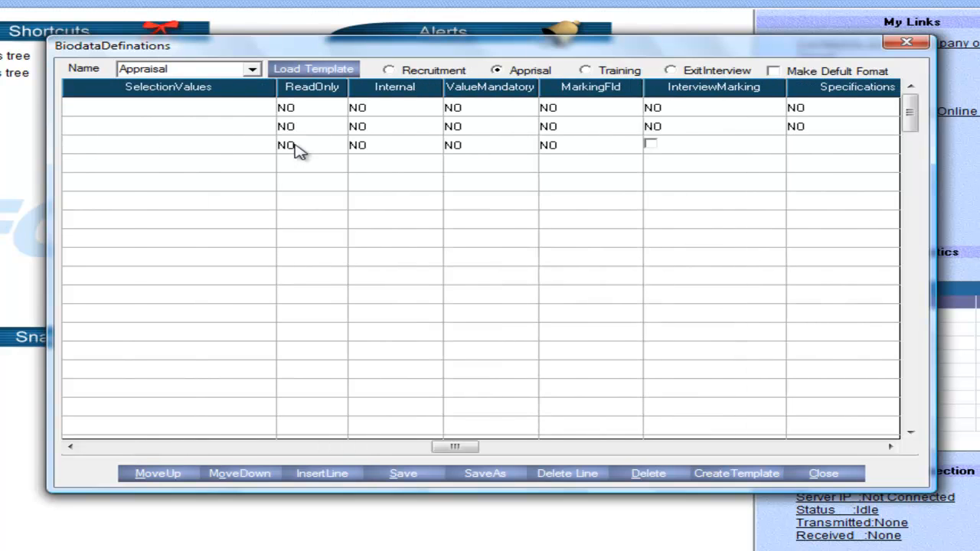
key(Tab)
key(Tab)
key(Tab)
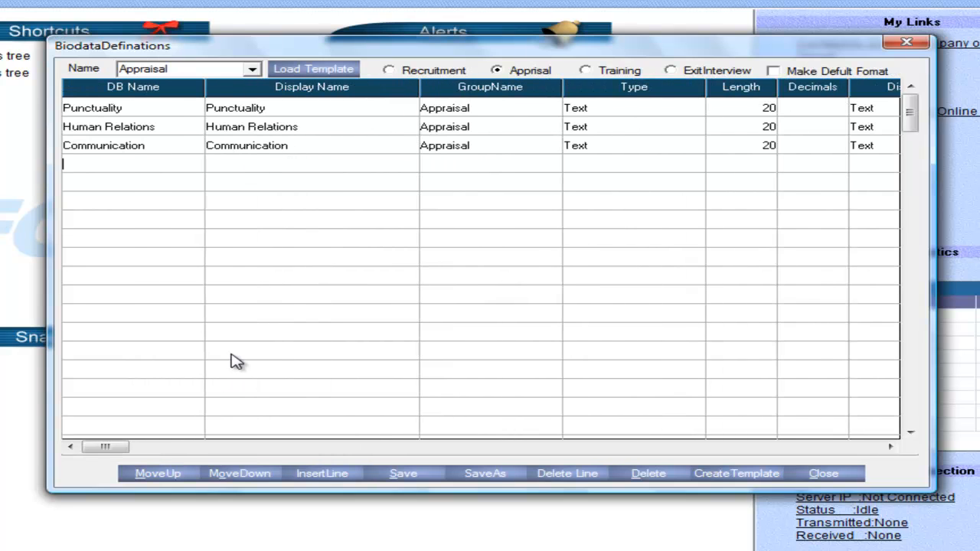
click(413, 475)
Open the Employee Self Assessment form and choose the Appraisal format
click(512, 9)
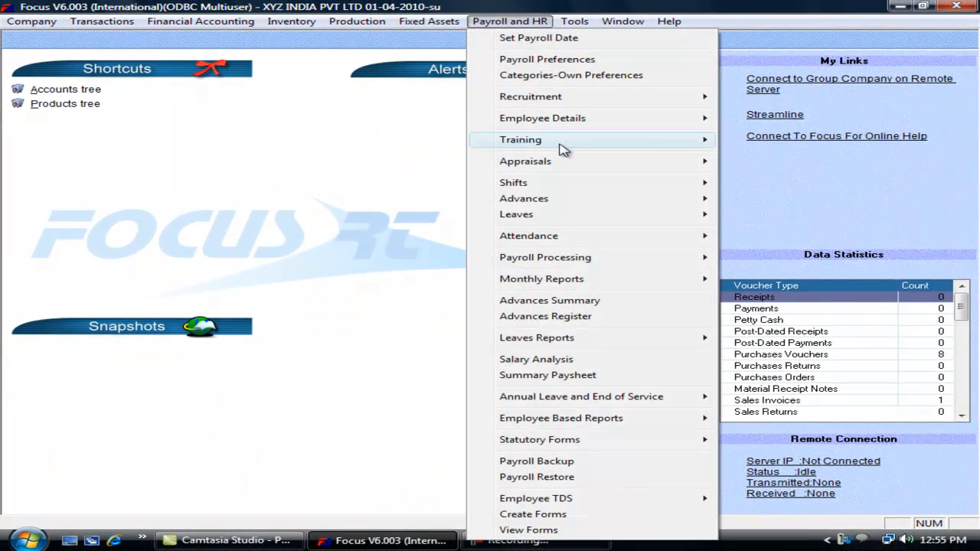
mouse_move(561, 164)
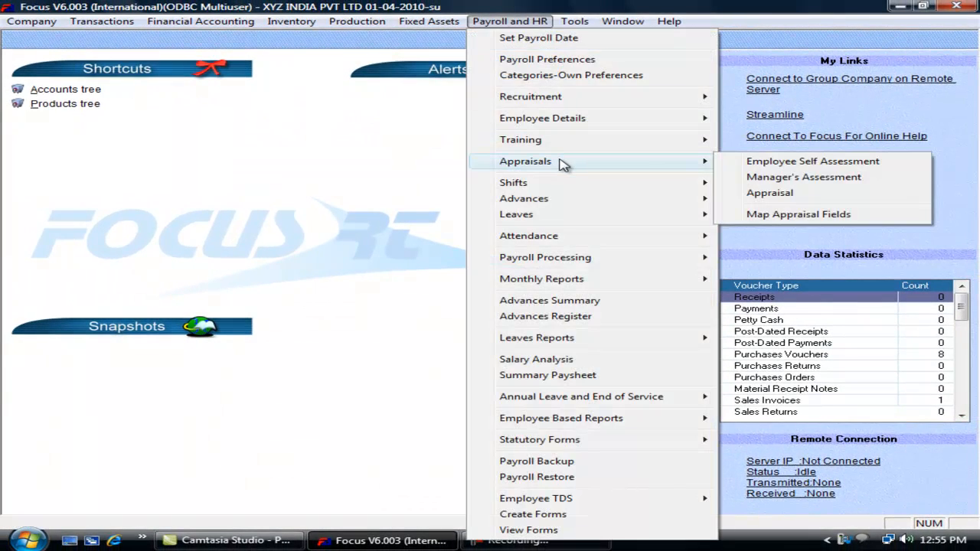
click(723, 164)
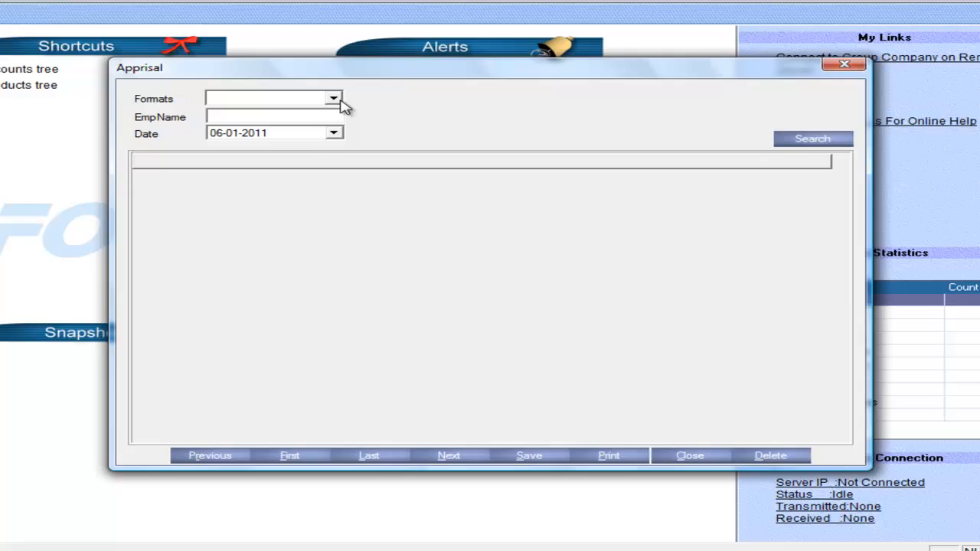
click(349, 113)
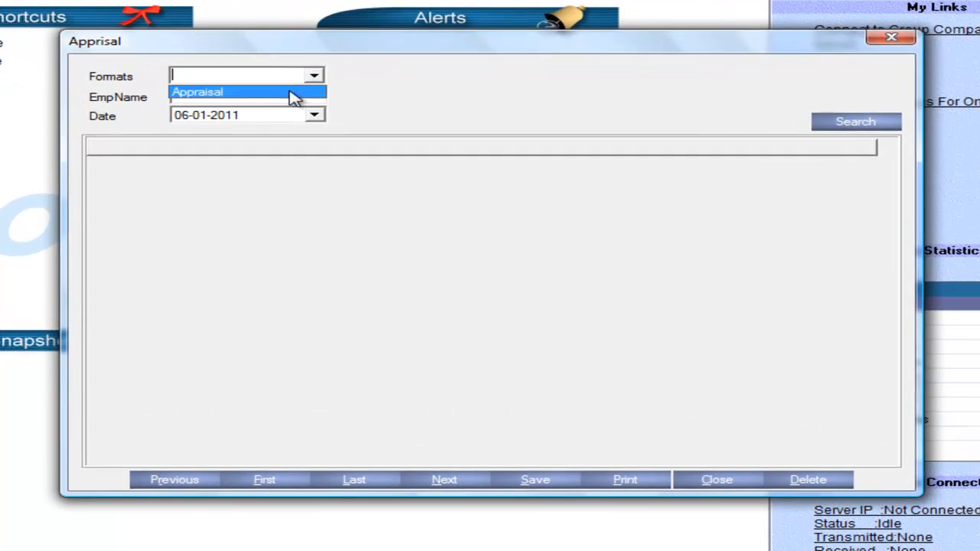
click(293, 92)
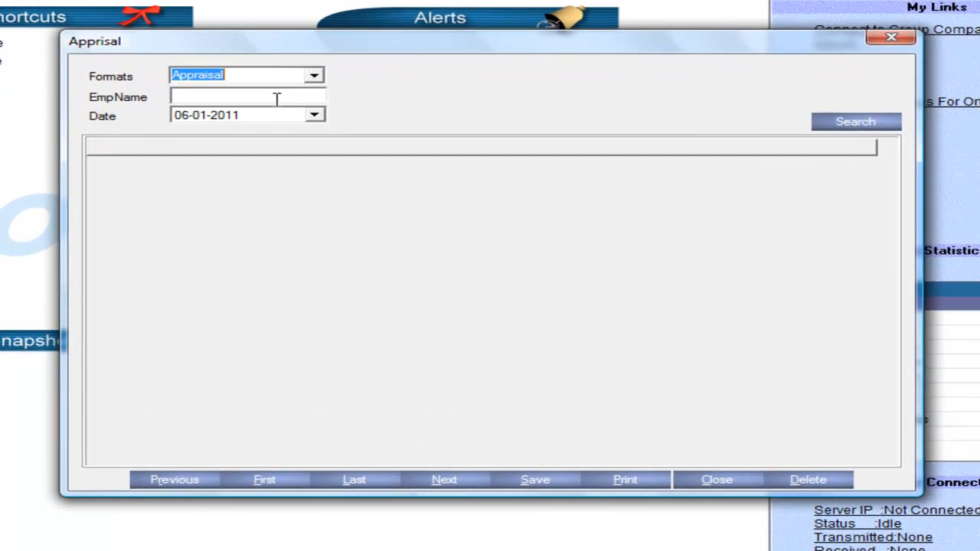
Select the employee for the self assessment and set the date to 31-12-2010
click(272, 97)
text(mr)
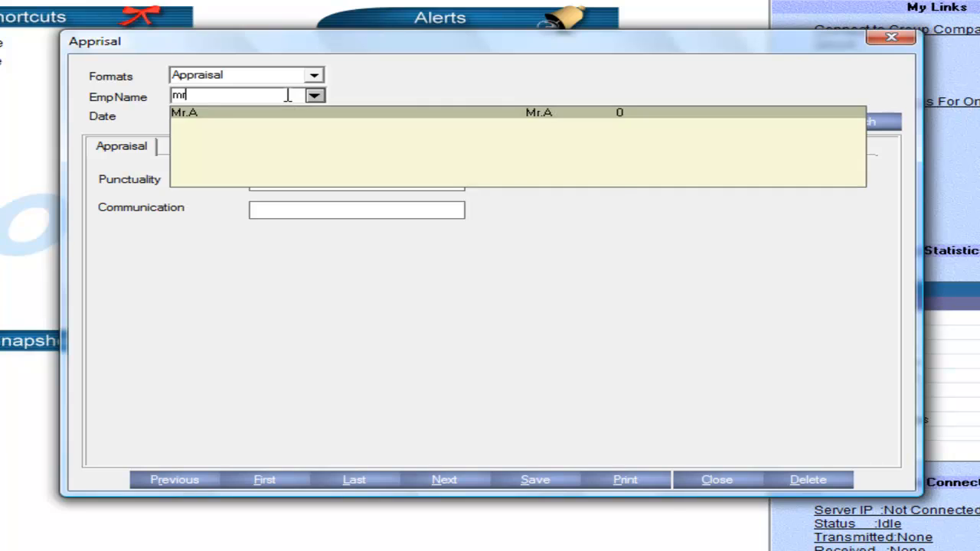
key(Tab)
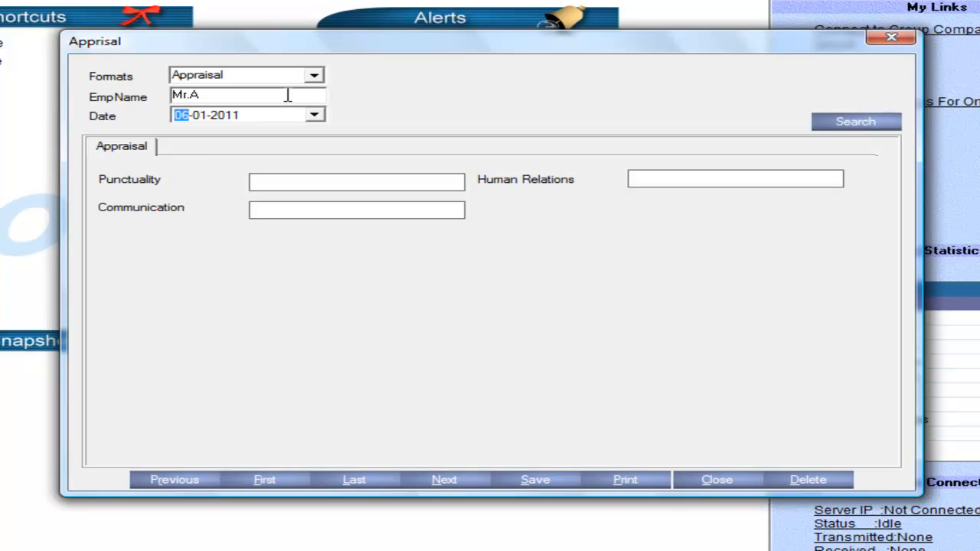
text(31)
key(Right)
text(12)
key(Right)
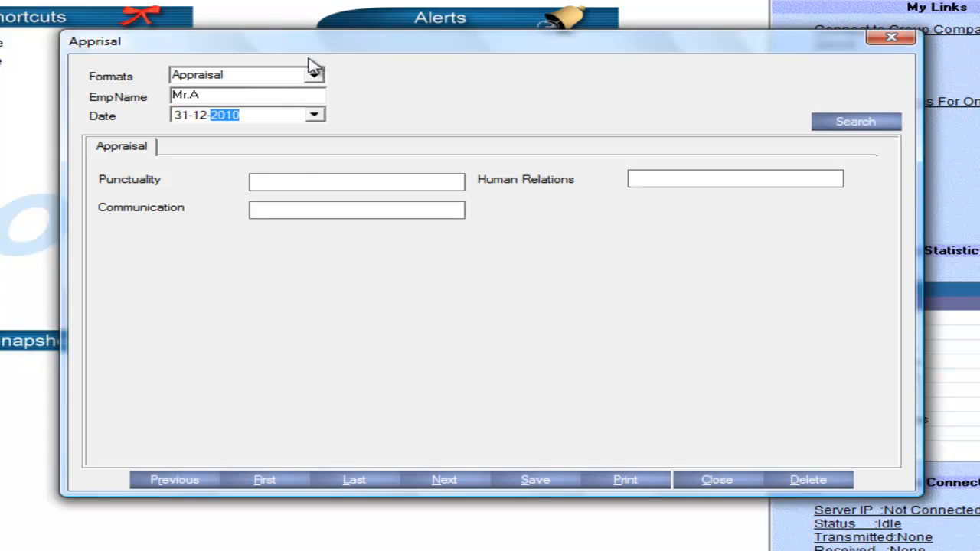
Rate Punctuality, Human Relations and Communication as Excellent, then save and close the self assessment
click(335, 185)
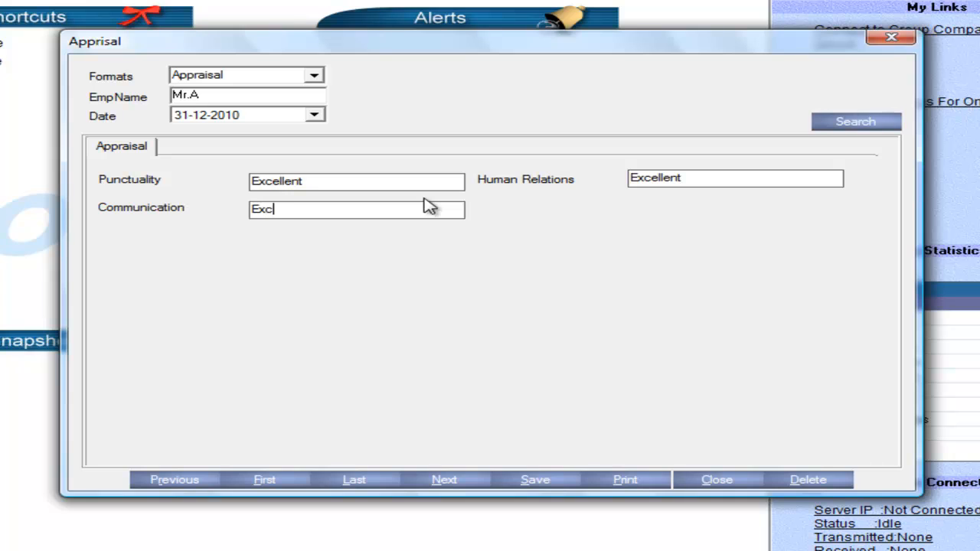
click(520, 482)
click(552, 330)
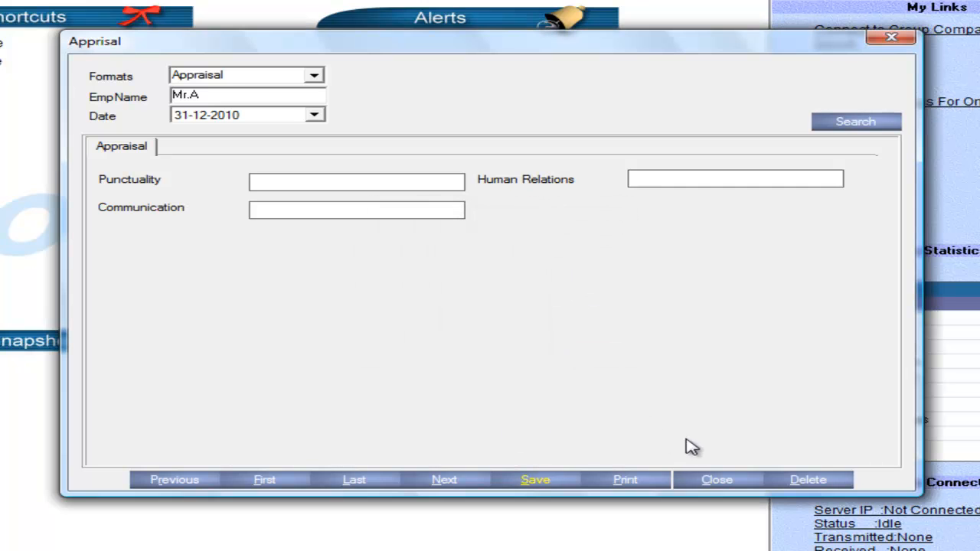
click(719, 480)
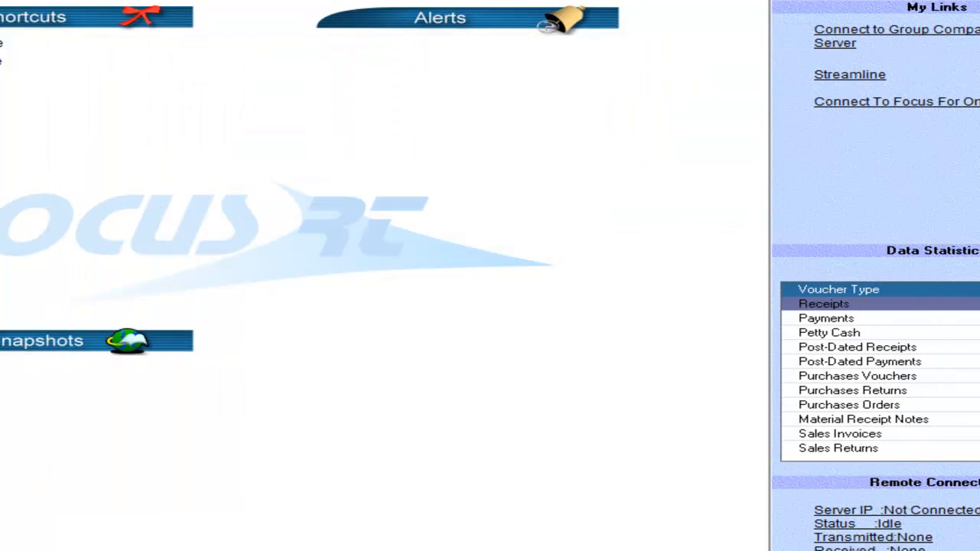
Open the Manager's Assessment, choose the Appraisal format and open the employee's submitted appraisal
click(542, 0)
mouse_move(656, 136)
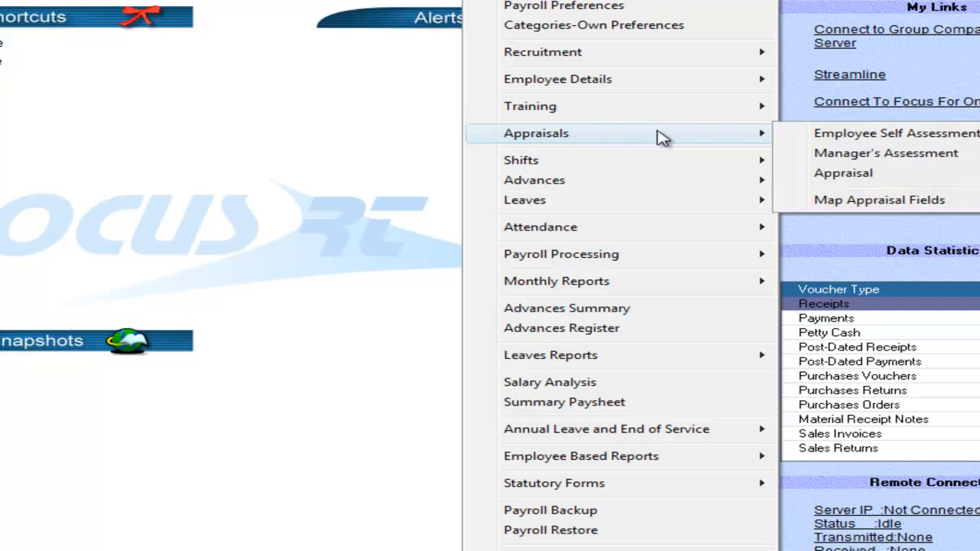
click(822, 154)
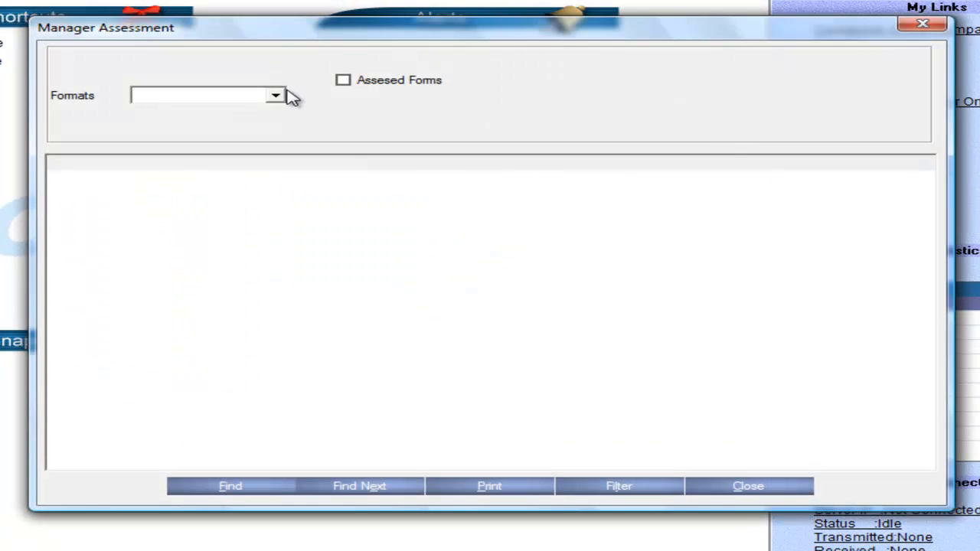
click(277, 96)
click(221, 112)
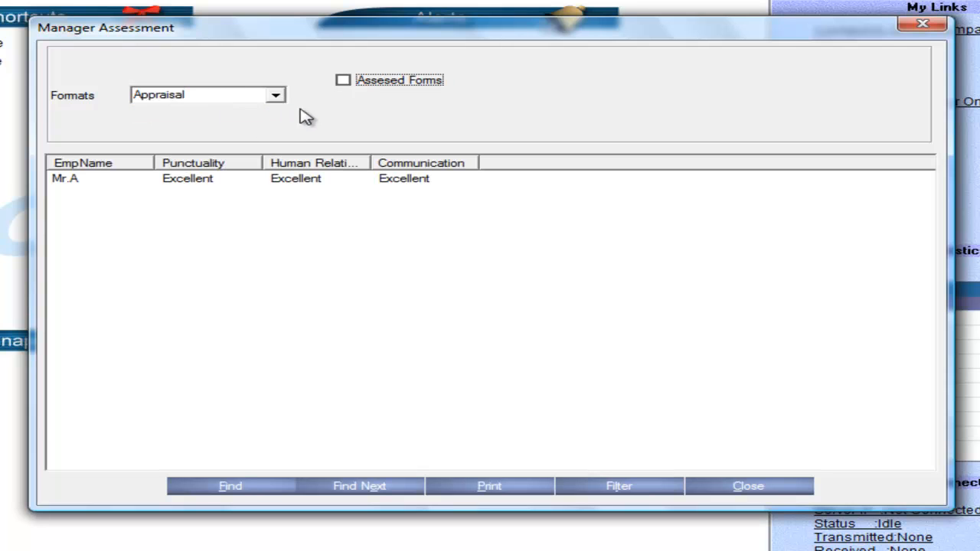
double_click(186, 180)
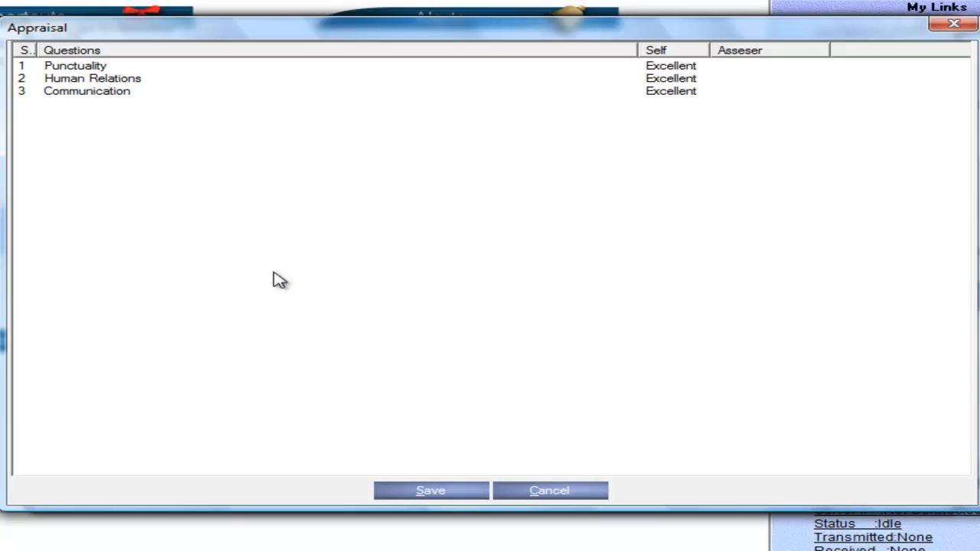
Enter VeryGood as the assessor's rating for Punctuality, Human Relations and Communication, save it and close the Manager's Assessment
click(744, 71)
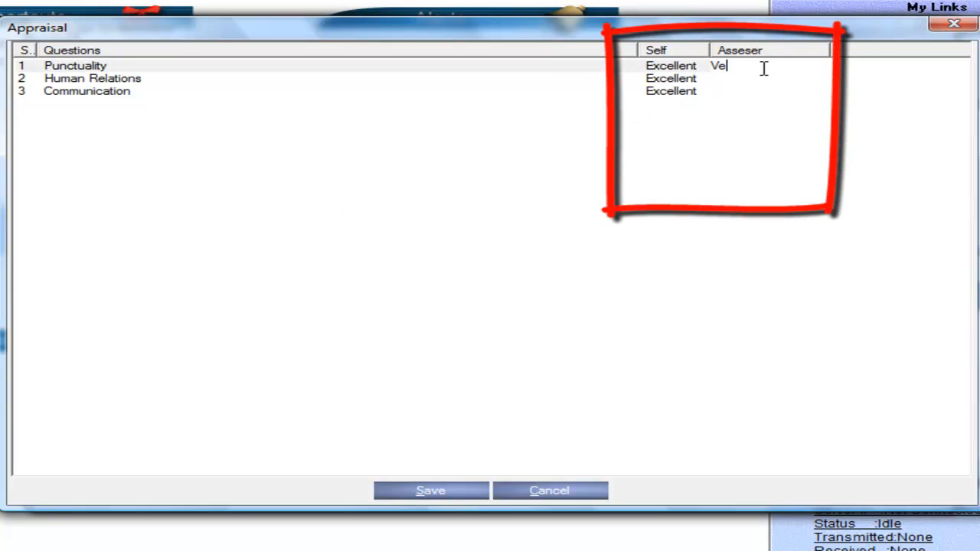
text(VeryGood)
key(Return)
click(752, 79)
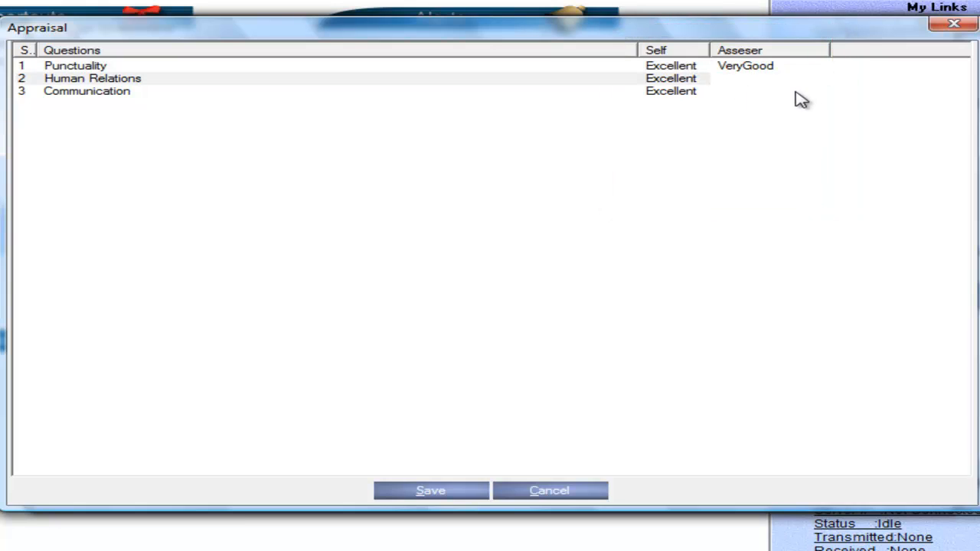
text(VeryGood)
click(770, 92)
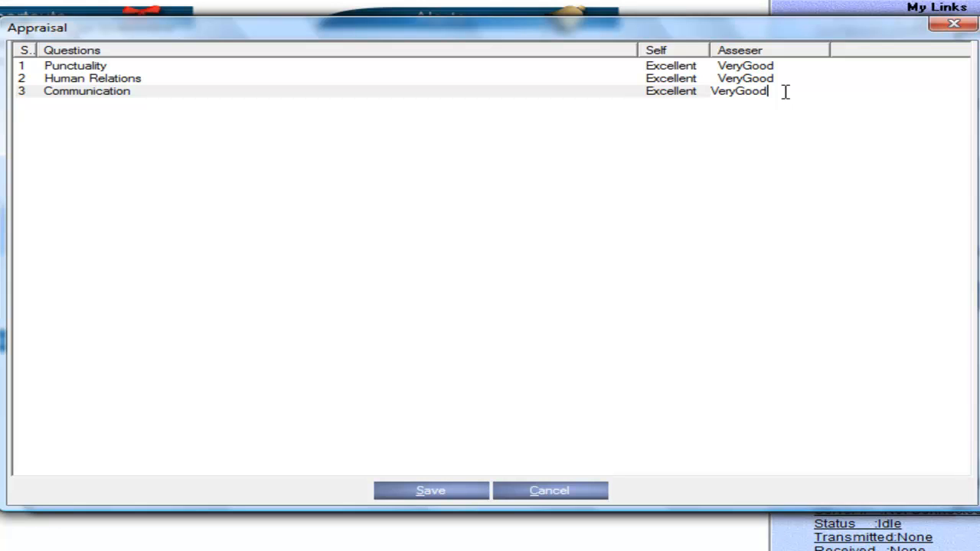
click(426, 494)
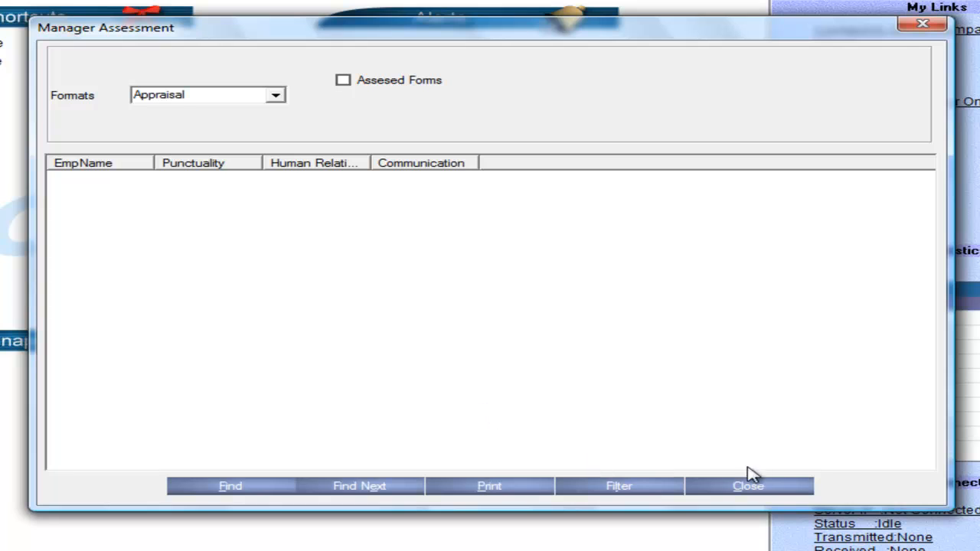
click(761, 486)
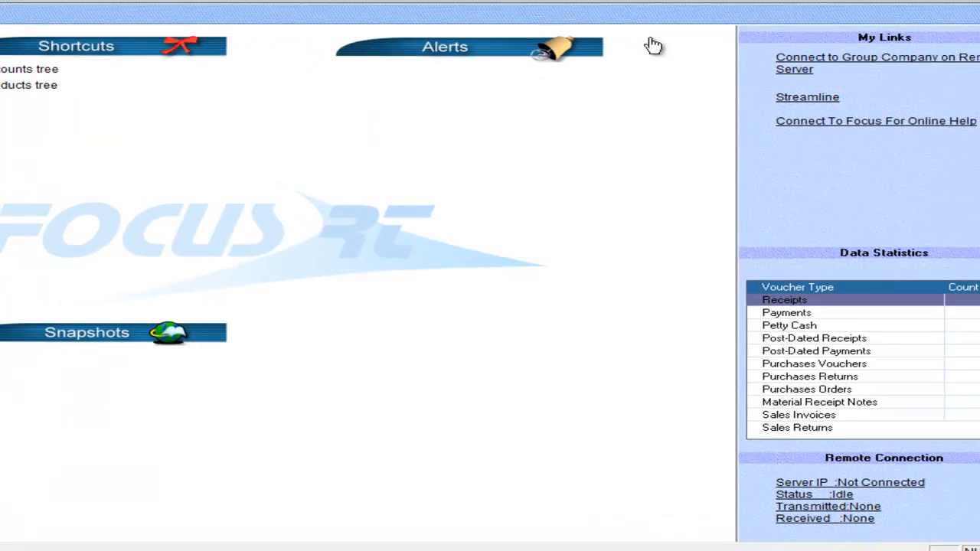
Open the final Appraisal, choose the Appraisal format and open the listed employee's appraisal
click(517, 21)
mouse_move(570, 167)
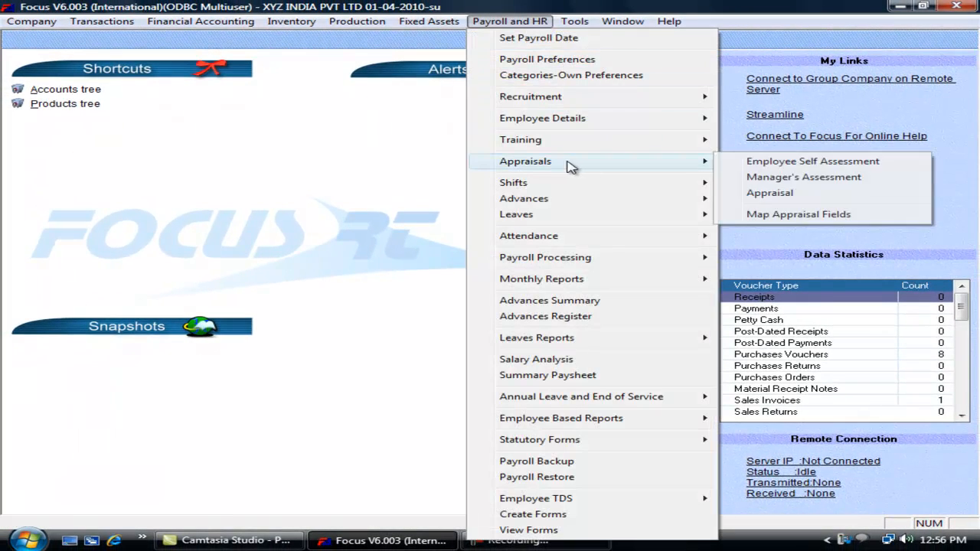
click(761, 193)
click(318, 134)
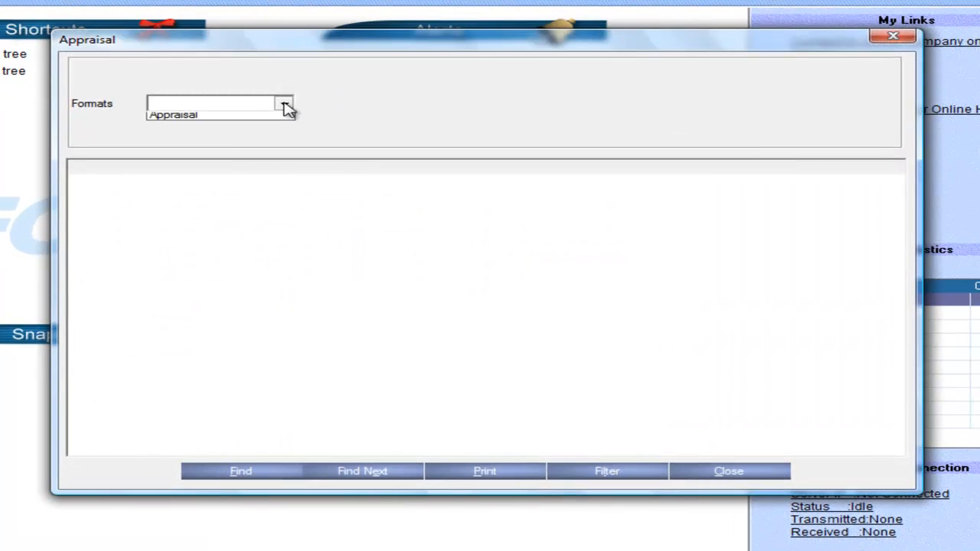
click(217, 117)
click(322, 186)
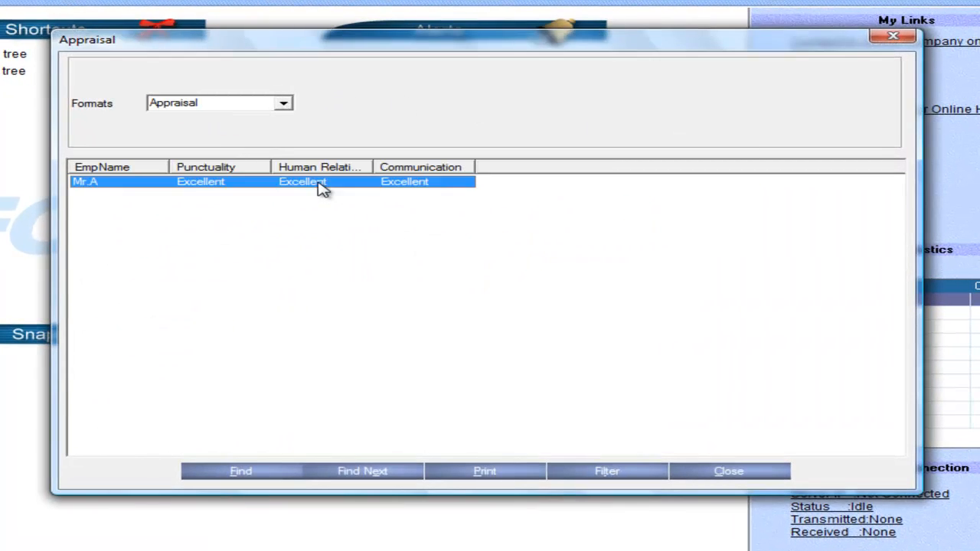
double_click(321, 186)
Enter the final assessor's ratings as VeryGood for Punctuality and Good for Human Relations and Communication, then save and update the employee master
click(806, 75)
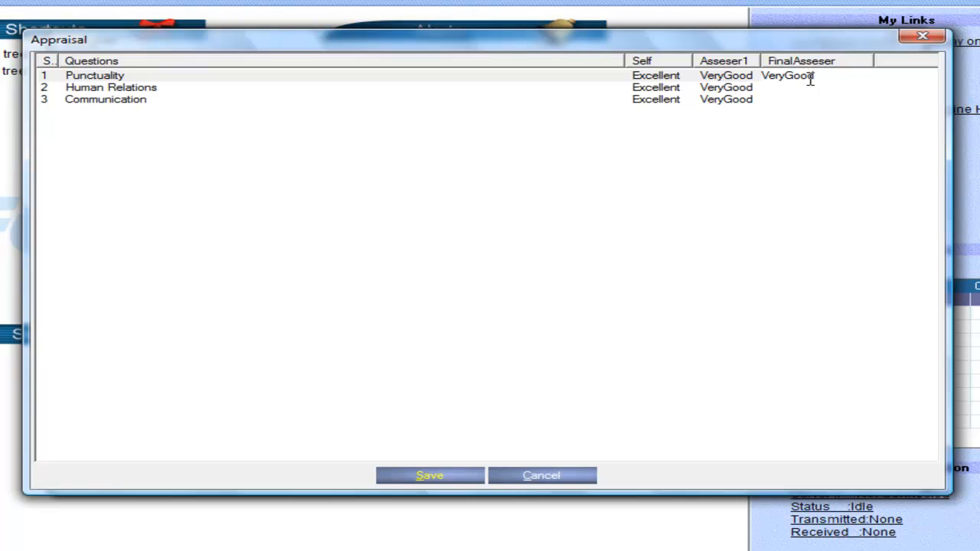
click(787, 90)
text(Good)
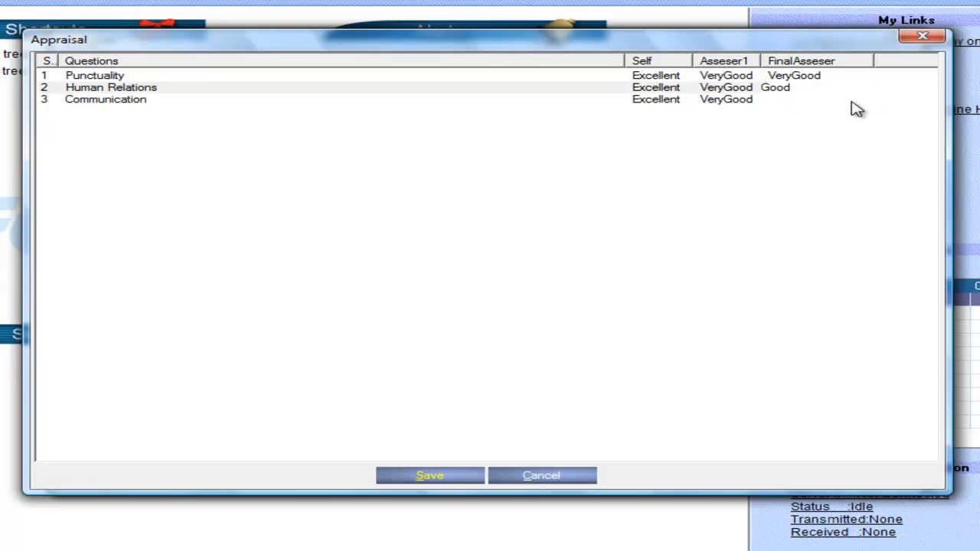
click(809, 100)
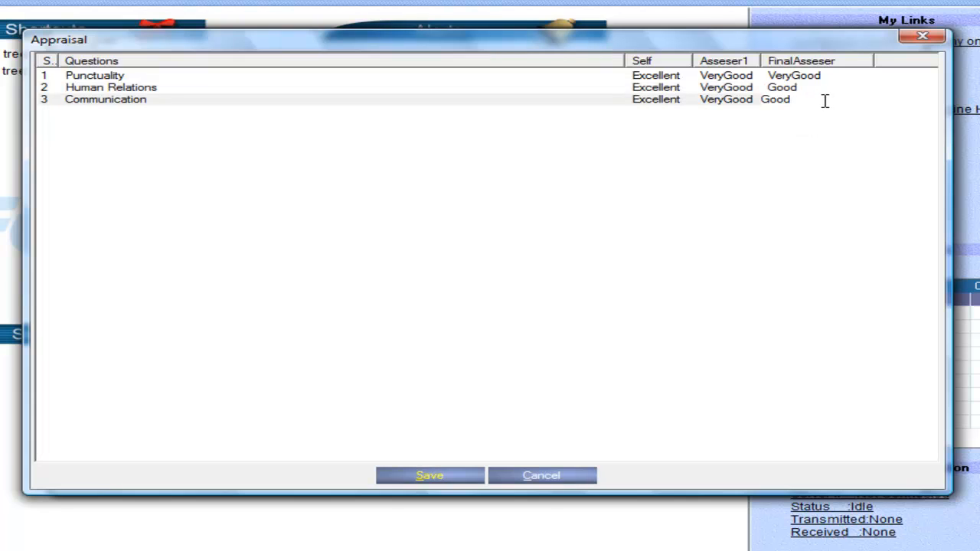
click(450, 475)
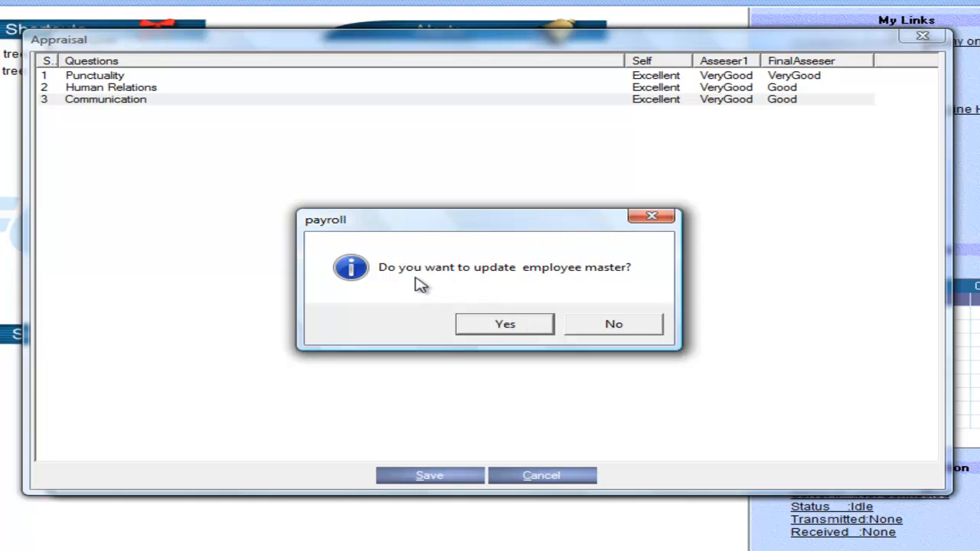
click(507, 325)
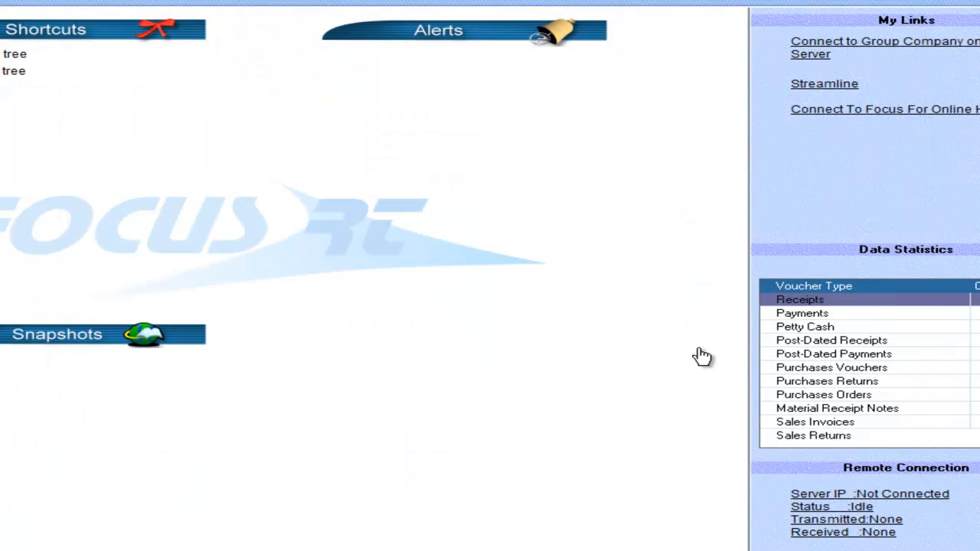
click(505, 2)
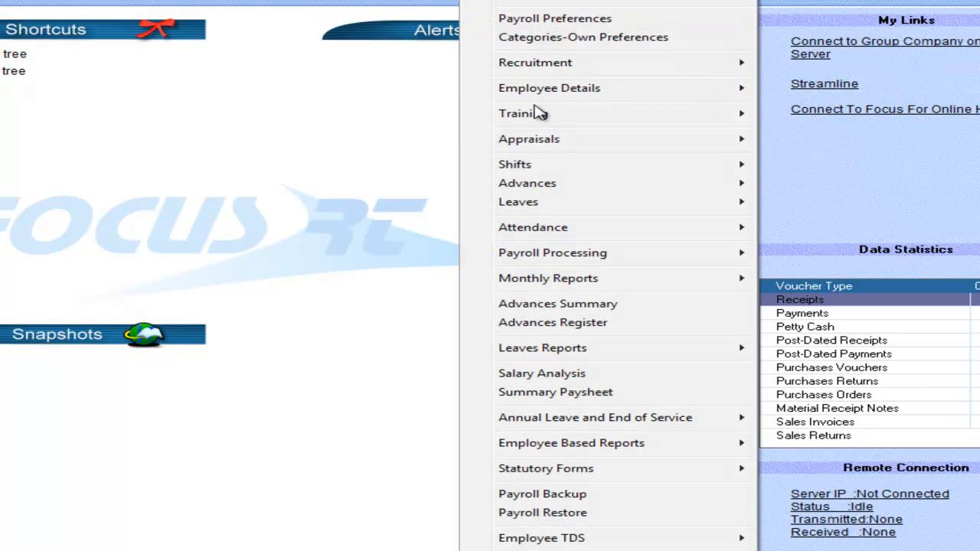
mouse_move(528, 138)
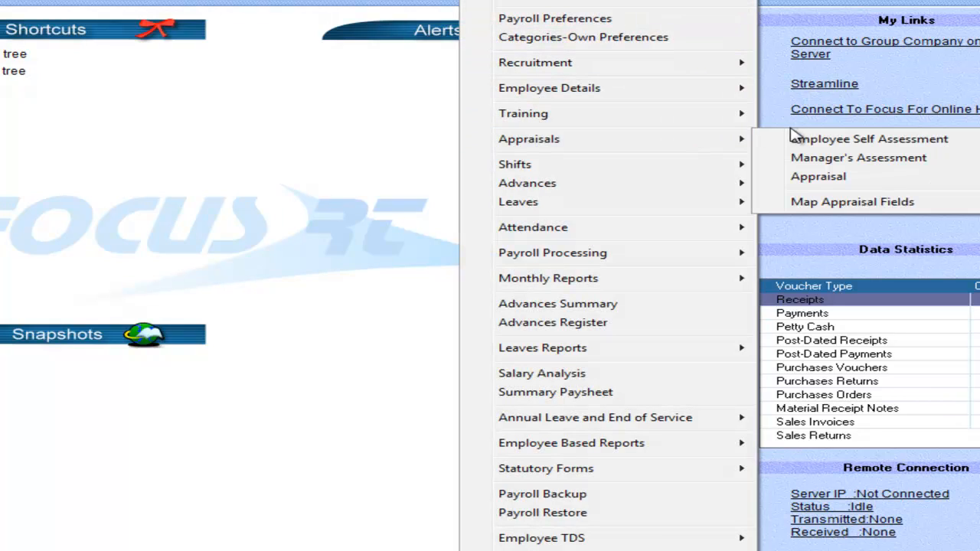
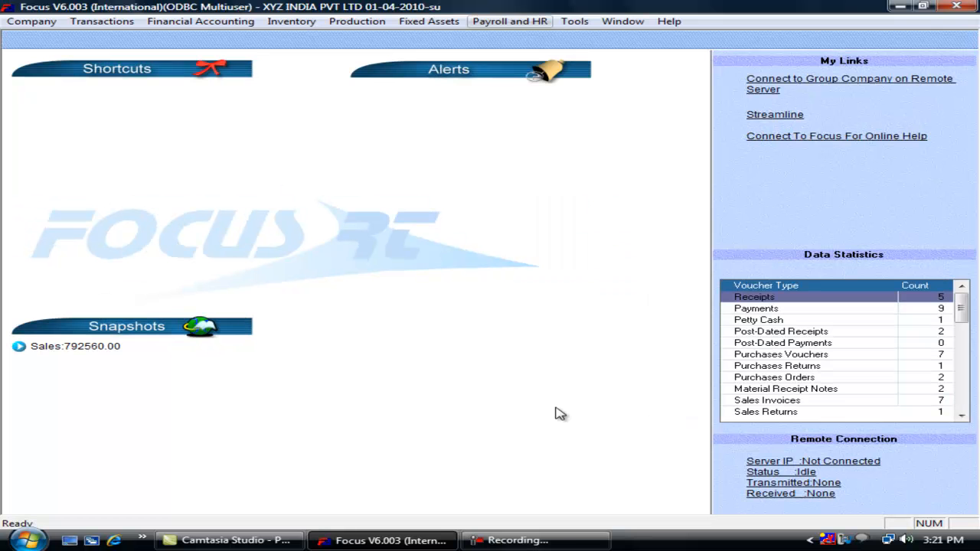
Open the Shifts definition and load shift number 1
click(518, 22)
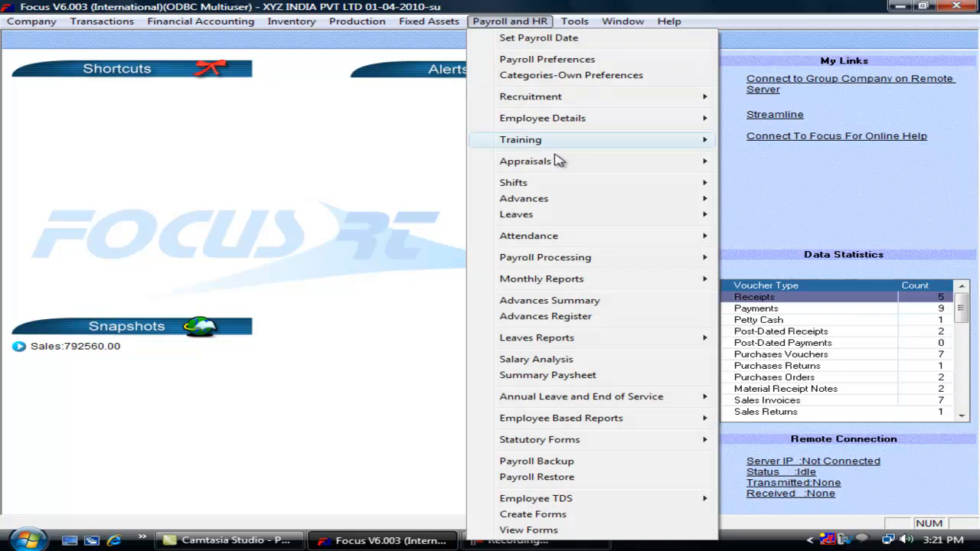
mouse_move(595, 185)
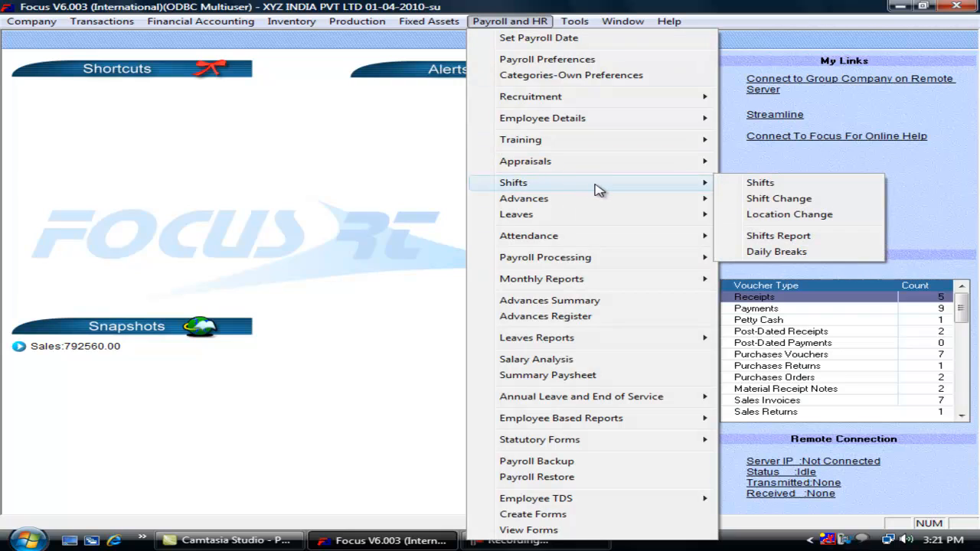
click(736, 188)
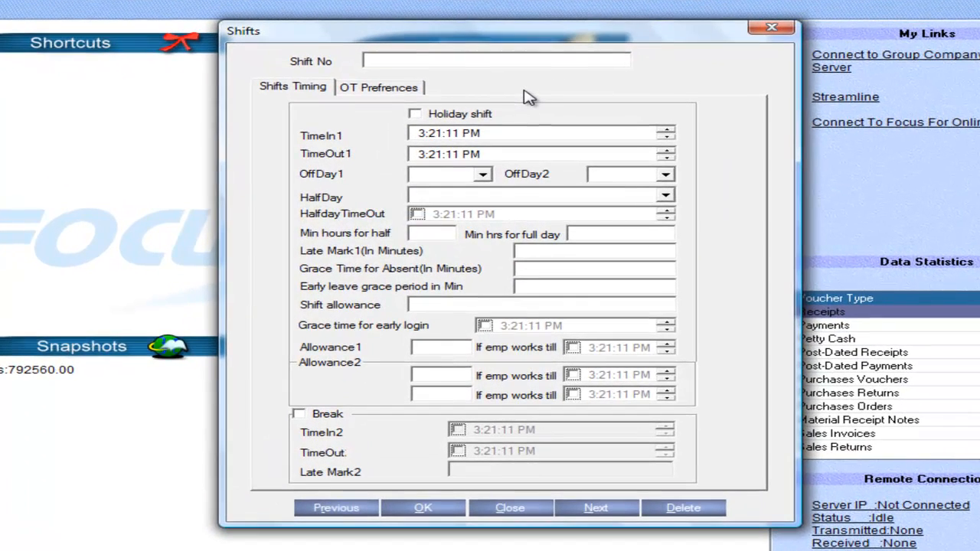
text(1)
key(Tab)
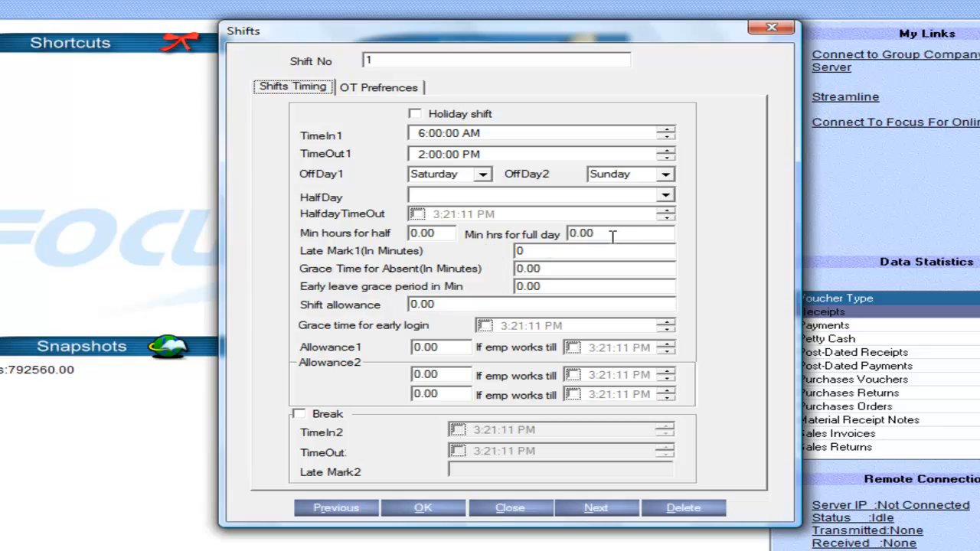
Set shift 1's minimum hours to 4 for a half day and 8 for a full day, then save the shift
click(451, 235)
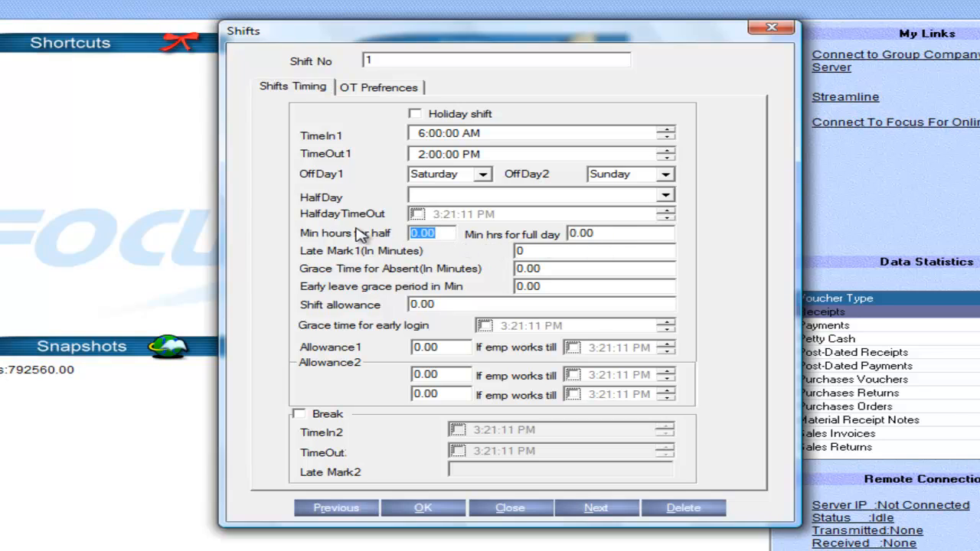
text(4)
key(Tab)
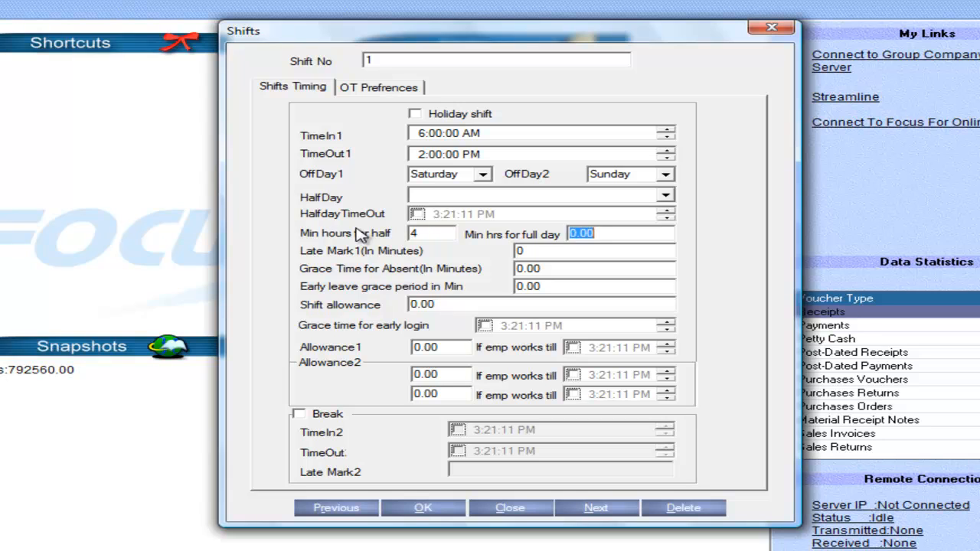
text(8)
click(438, 509)
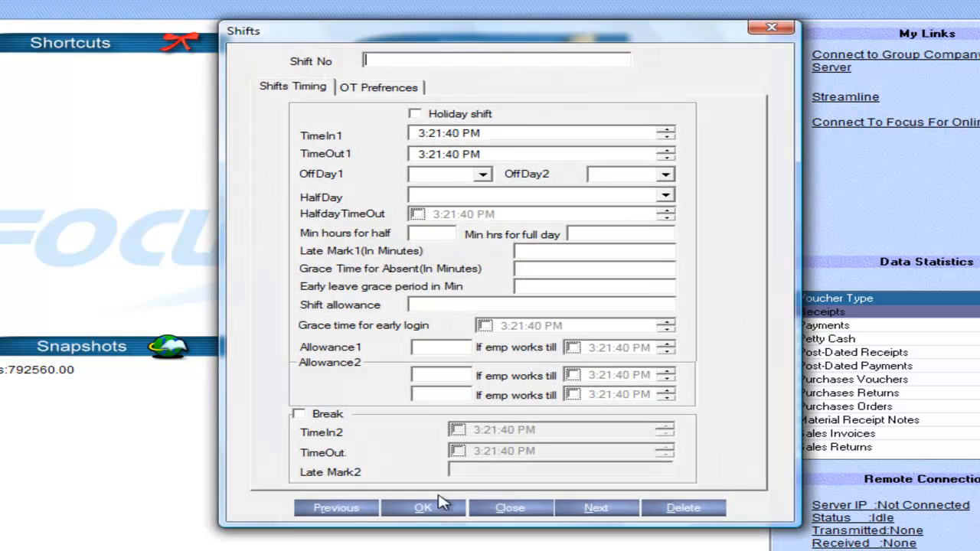
Load shift number 2, save it and close the Shifts definition
text(2)
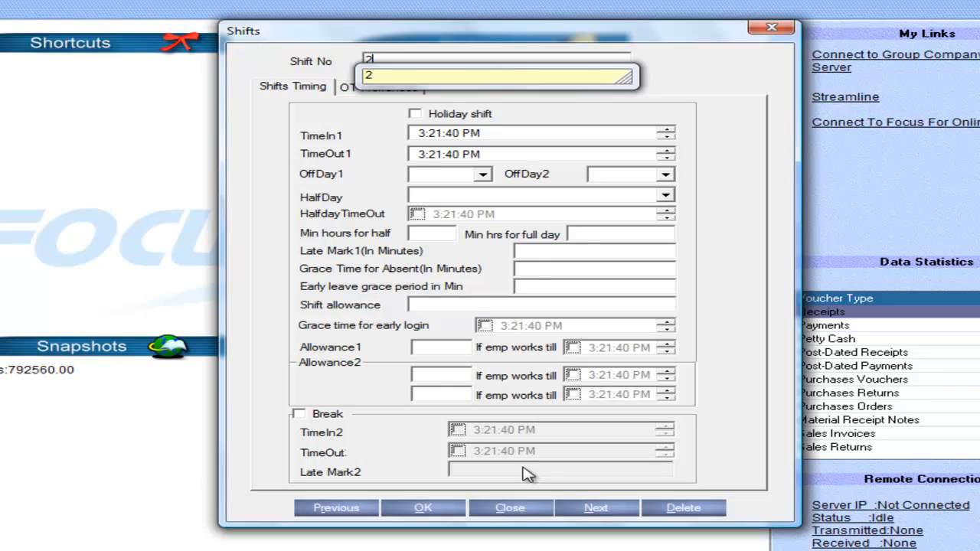
key(Return)
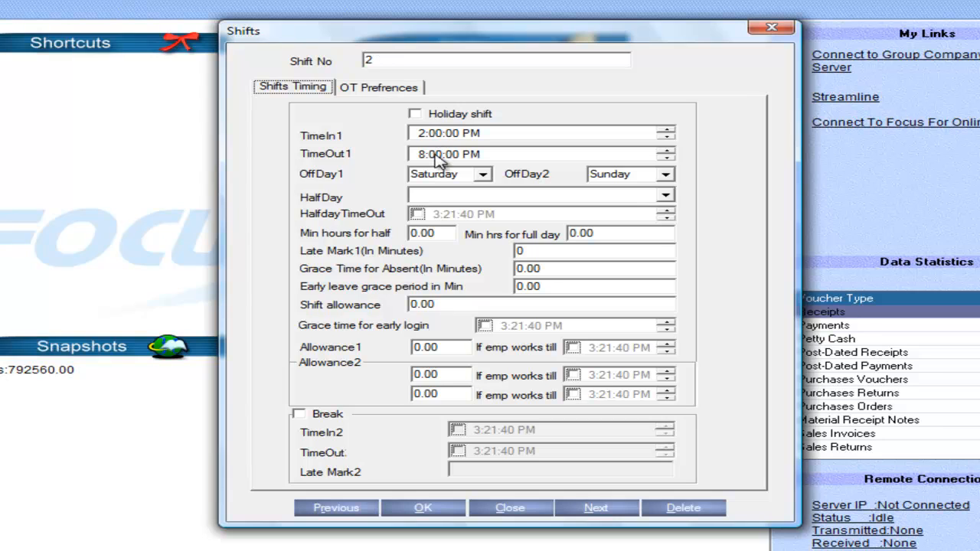
click(427, 510)
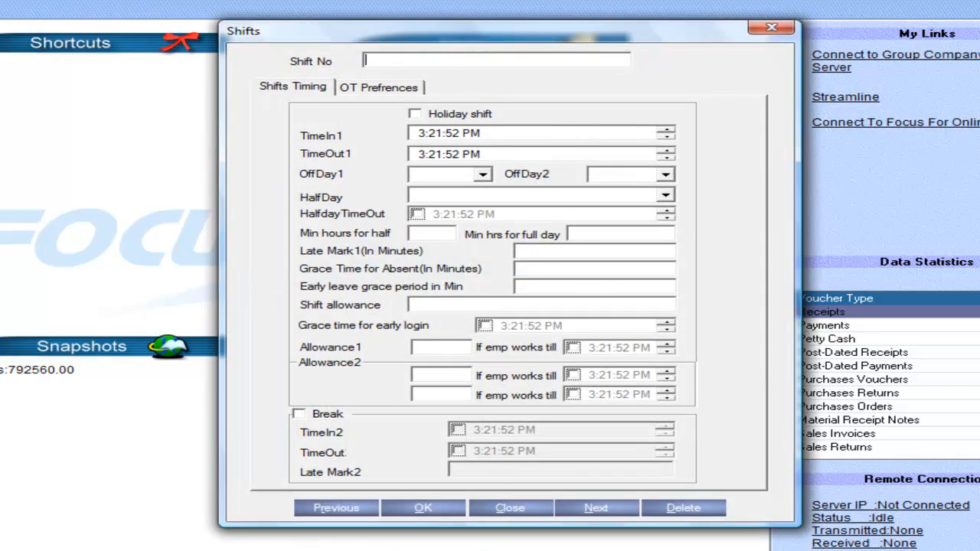
click(497, 512)
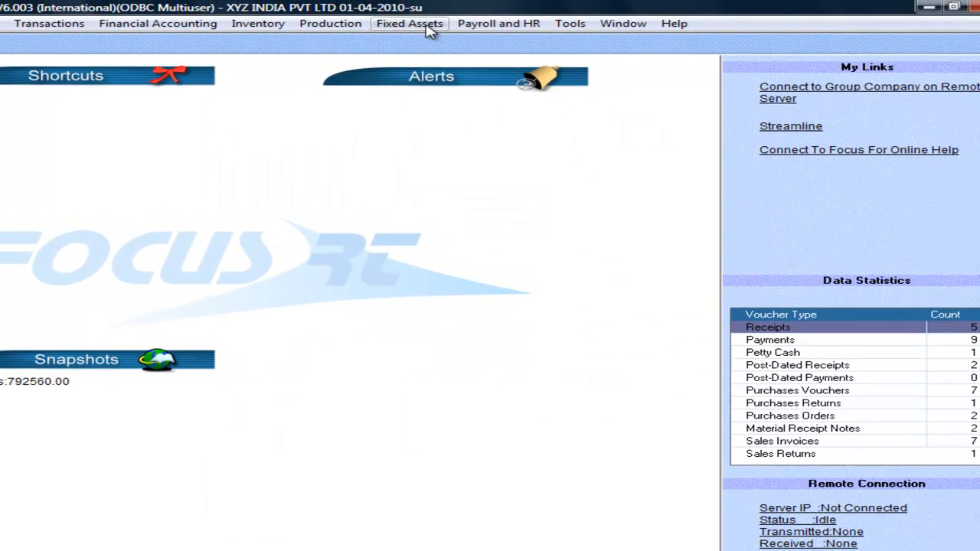
Open Shift Change and assign new shift 2 to the employee currently on shift 1
click(496, 25)
mouse_move(597, 203)
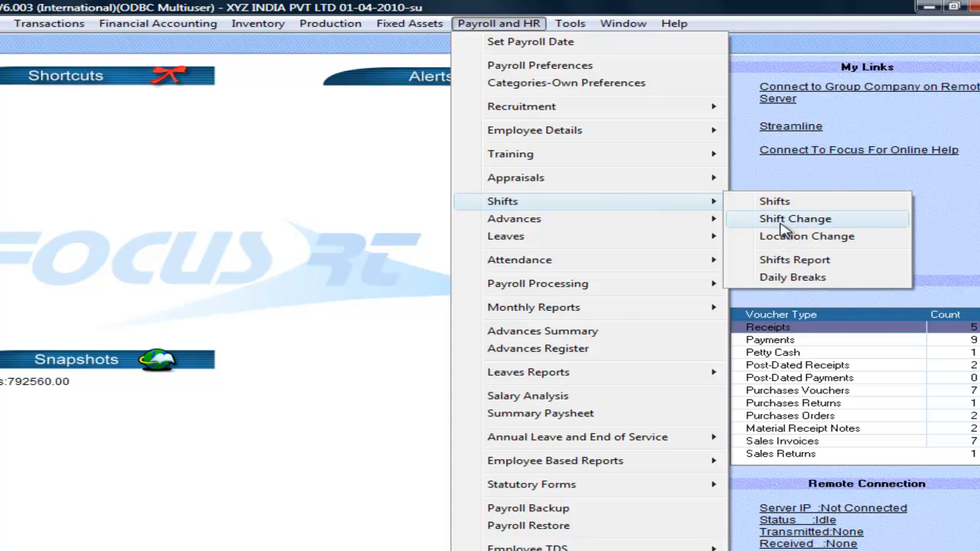
click(785, 220)
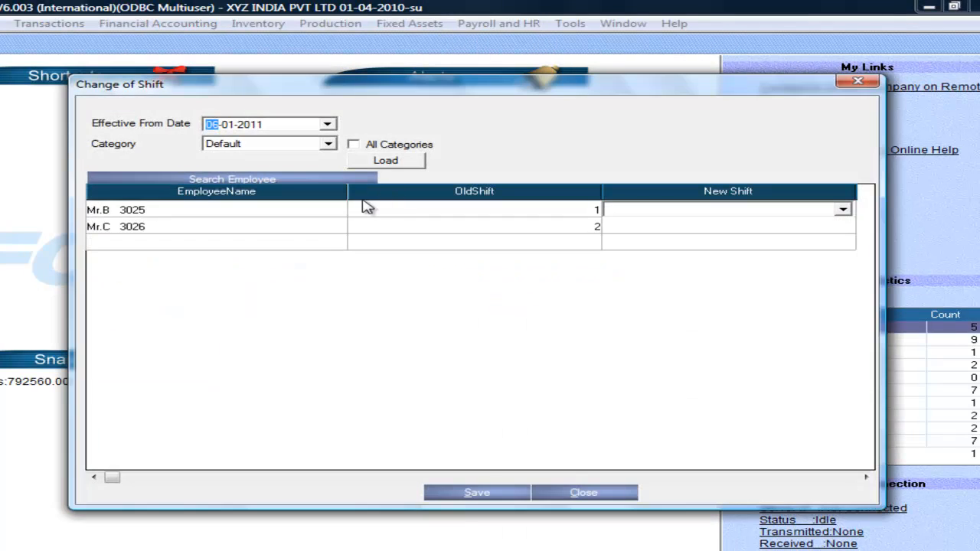
click(842, 211)
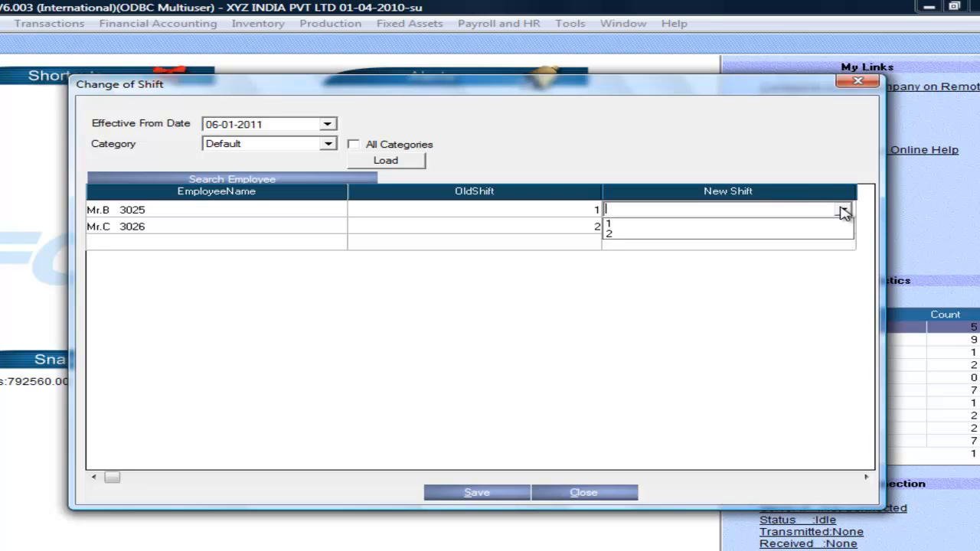
click(773, 234)
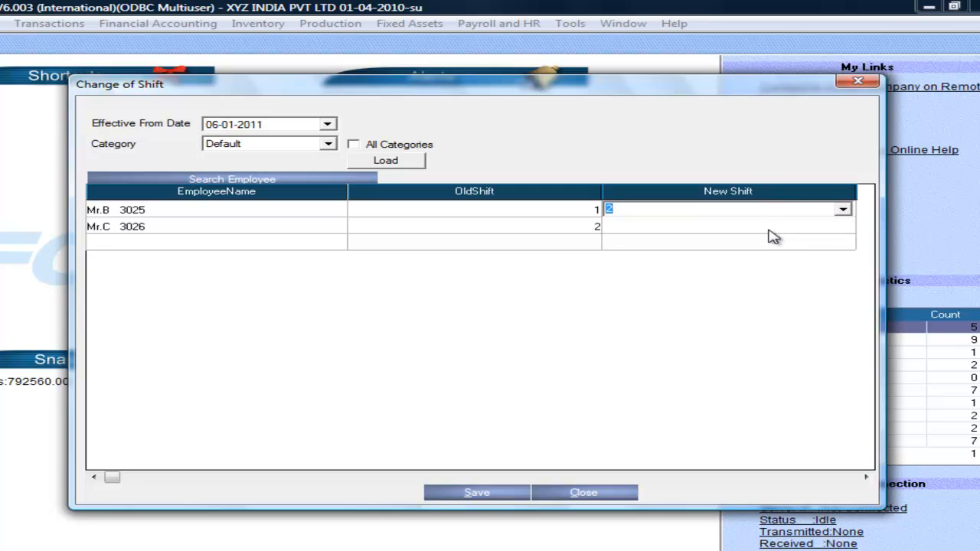
Leave the second employee's new shift blank, save the shift change and close the form
click(768, 226)
click(842, 227)
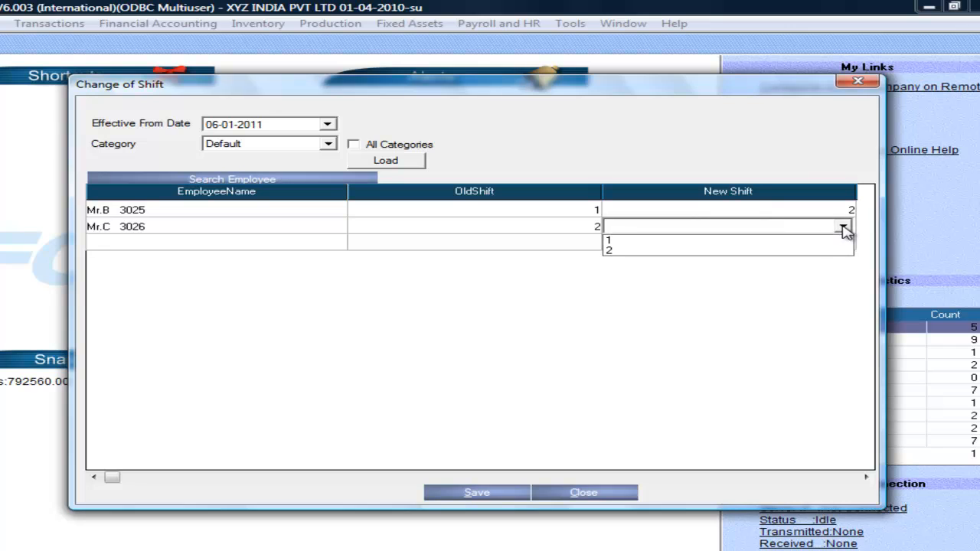
click(475, 245)
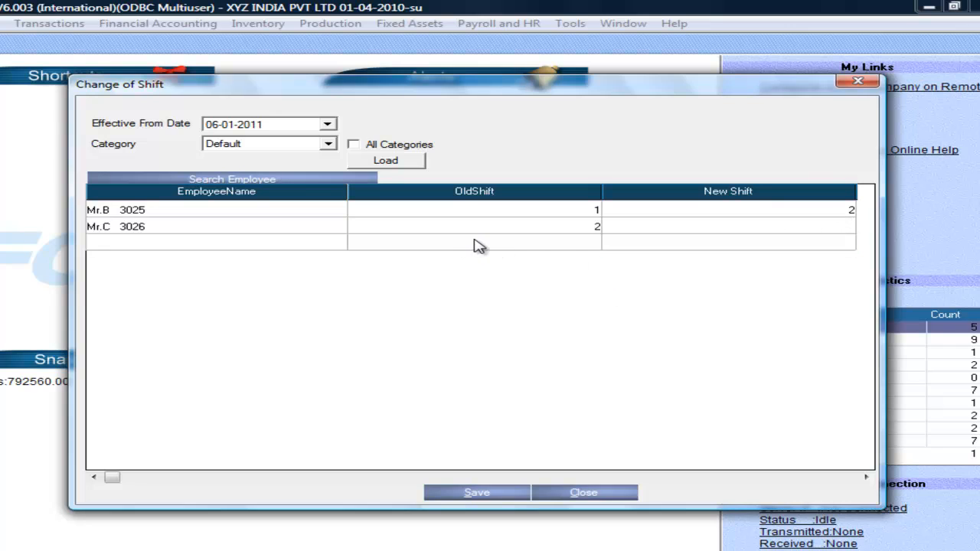
click(473, 492)
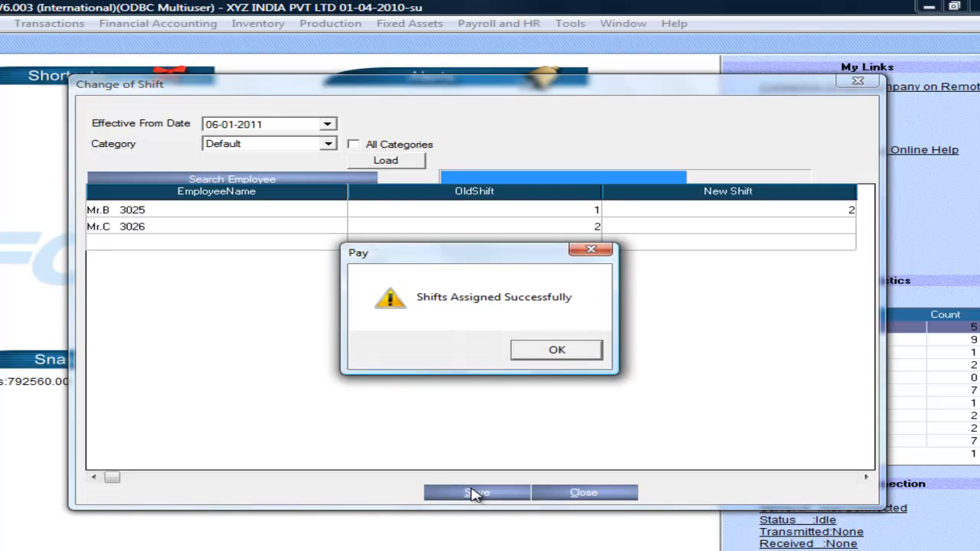
click(553, 351)
click(601, 495)
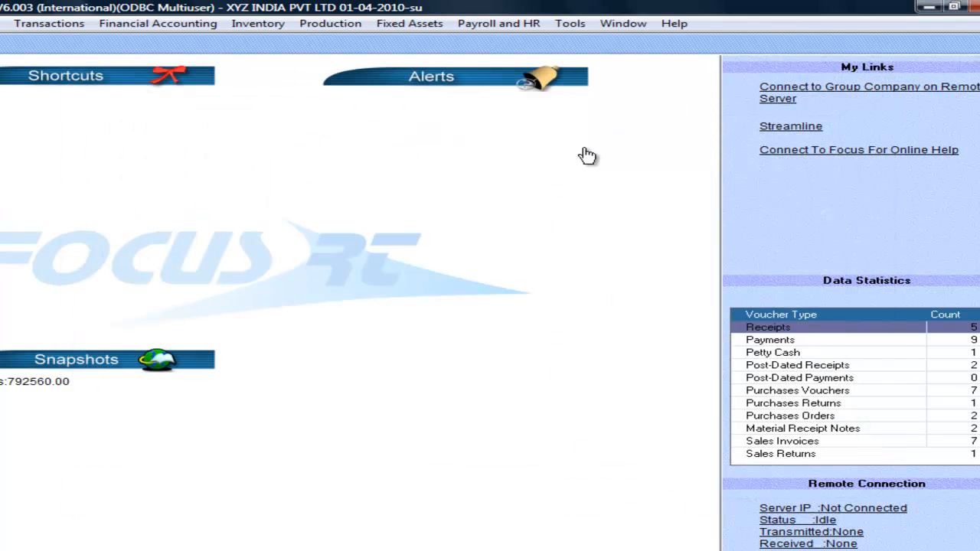
Open the company Preferences, check the default tag assigned to Payroll and leave without changes
click(490, 24)
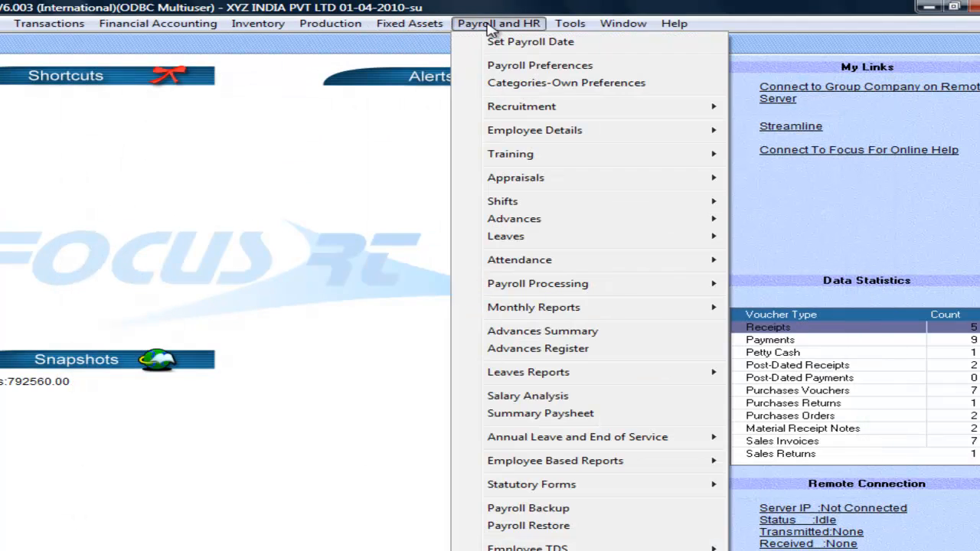
mouse_move(650, 202)
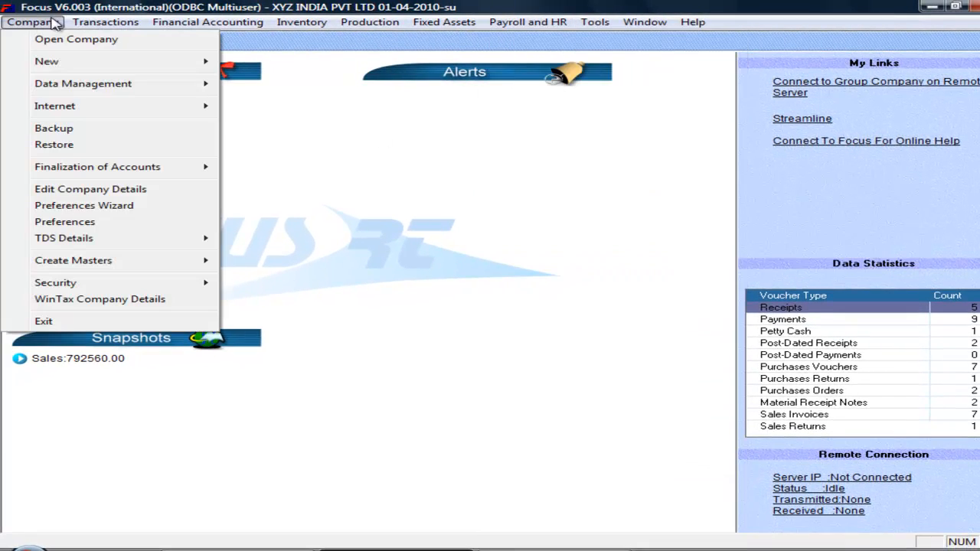
click(82, 221)
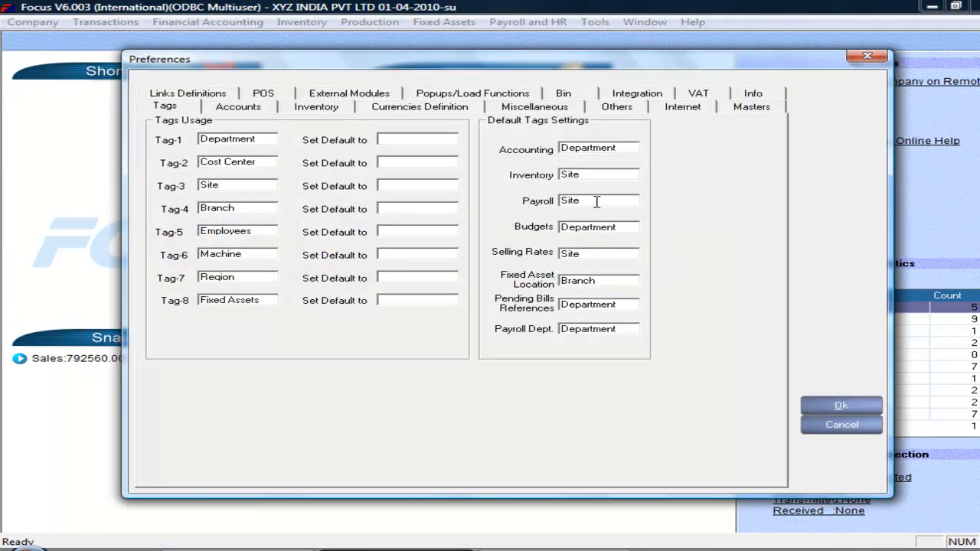
double_click(599, 201)
key(Escape)
Open the Location Change form and enter request ID 1 for the first employee
click(540, 22)
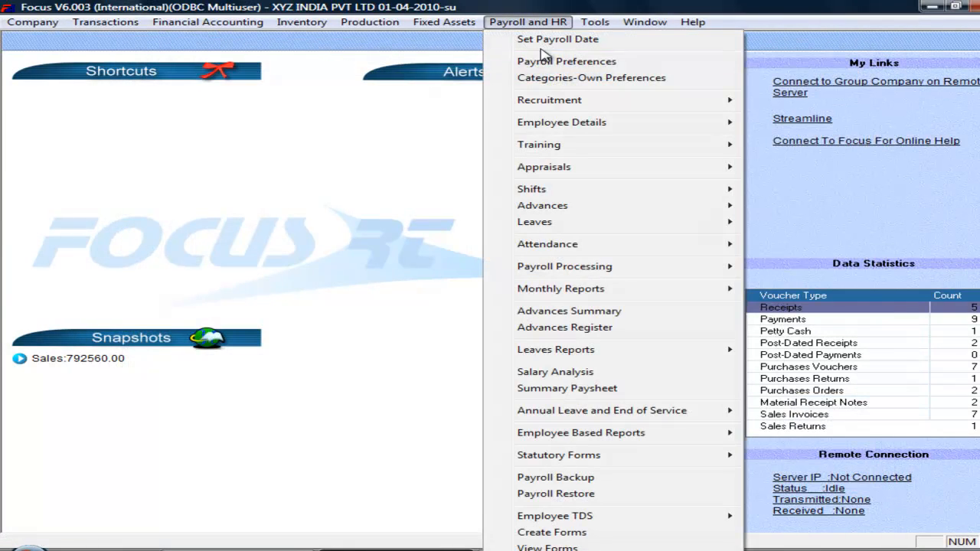
mouse_move(648, 156)
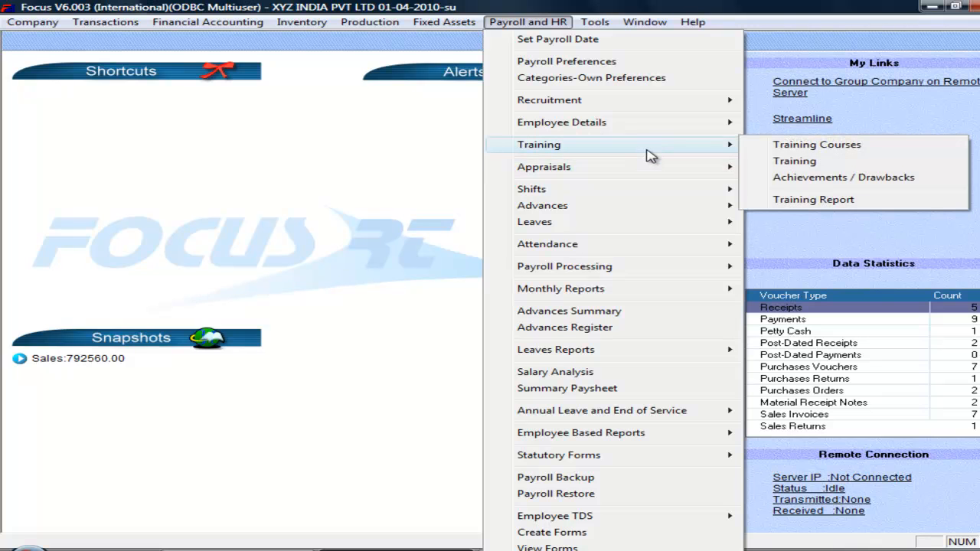
mouse_move(634, 198)
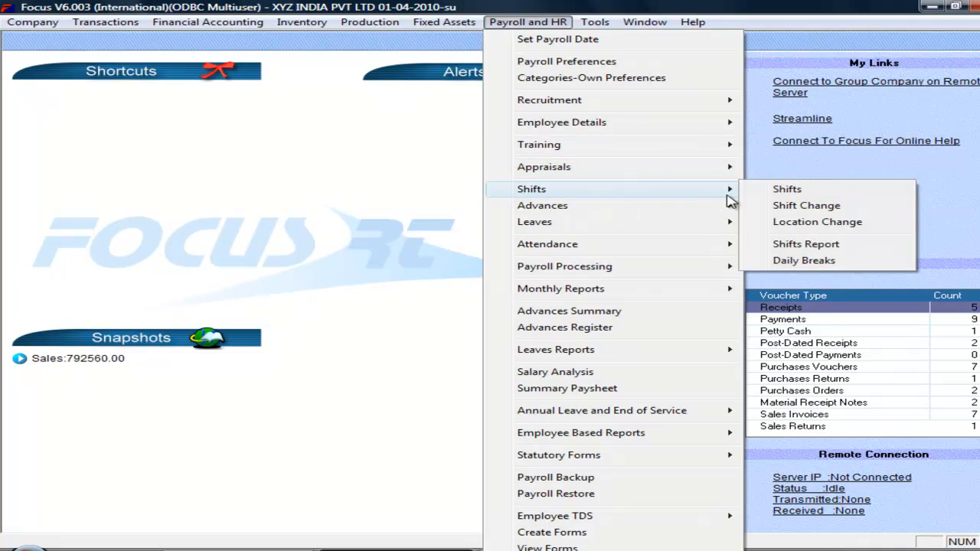
click(815, 226)
text(1)
key(Tab)
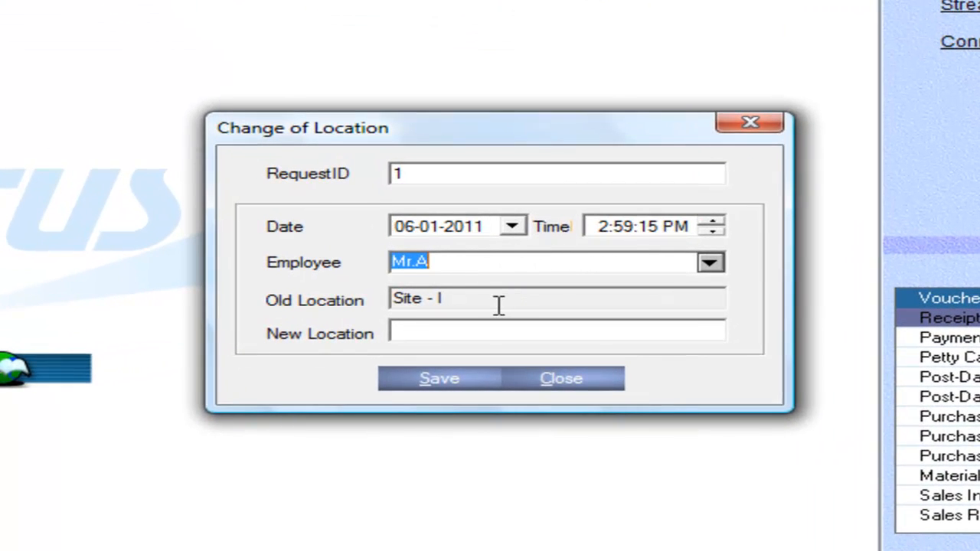
Set the date of the location change request to 07-01-2011
click(451, 334)
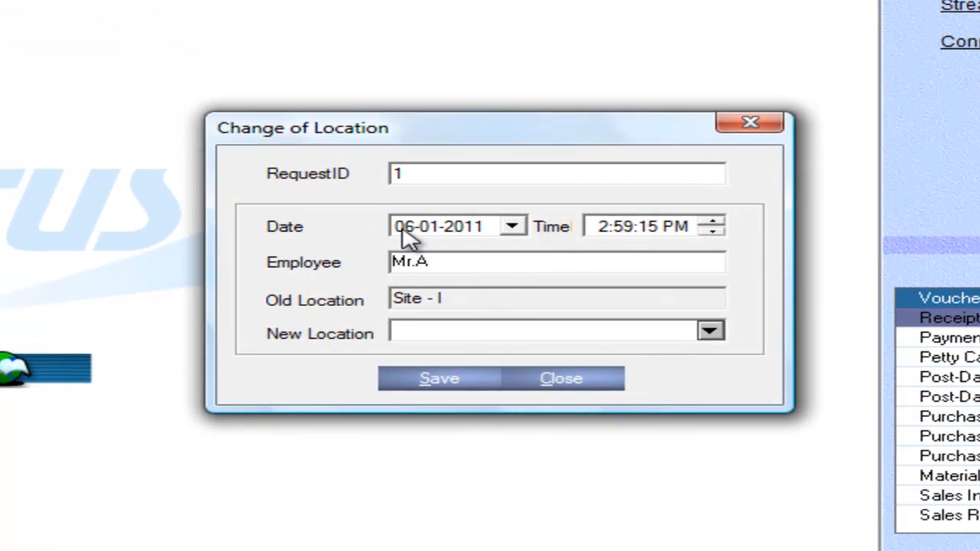
click(401, 226)
text(07)
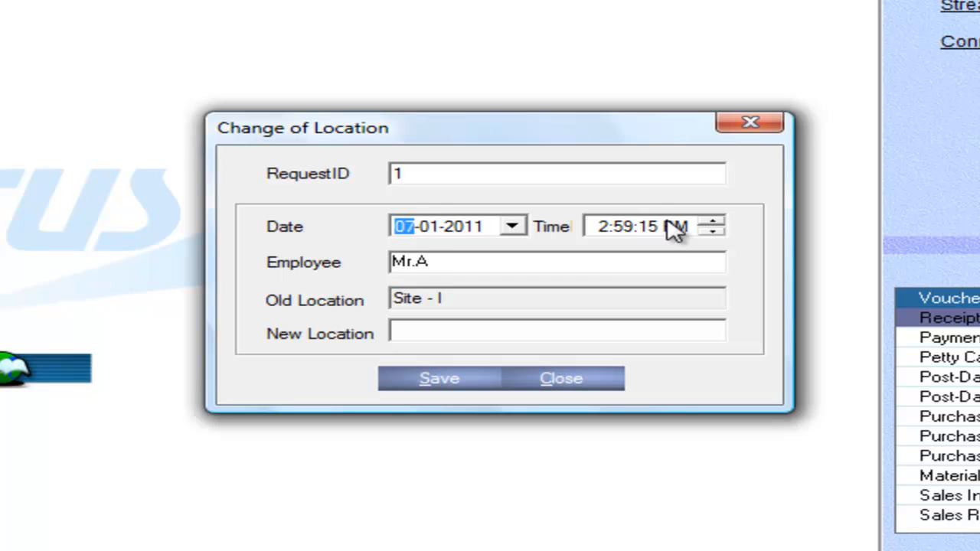
key(Tab)
Choose Site - II as the employee's new location and save the location change
click(532, 337)
text(s)
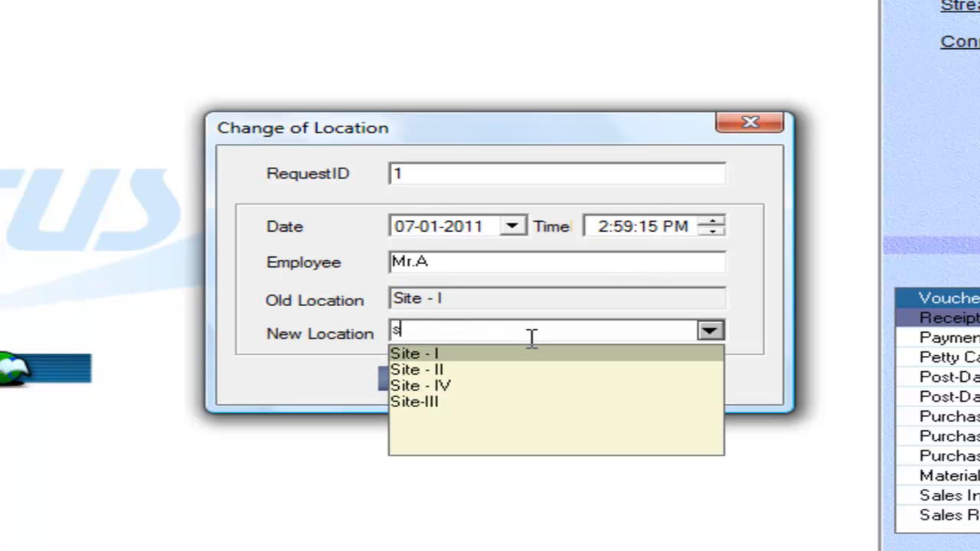
key(Down)
key(Down)
key(Return)
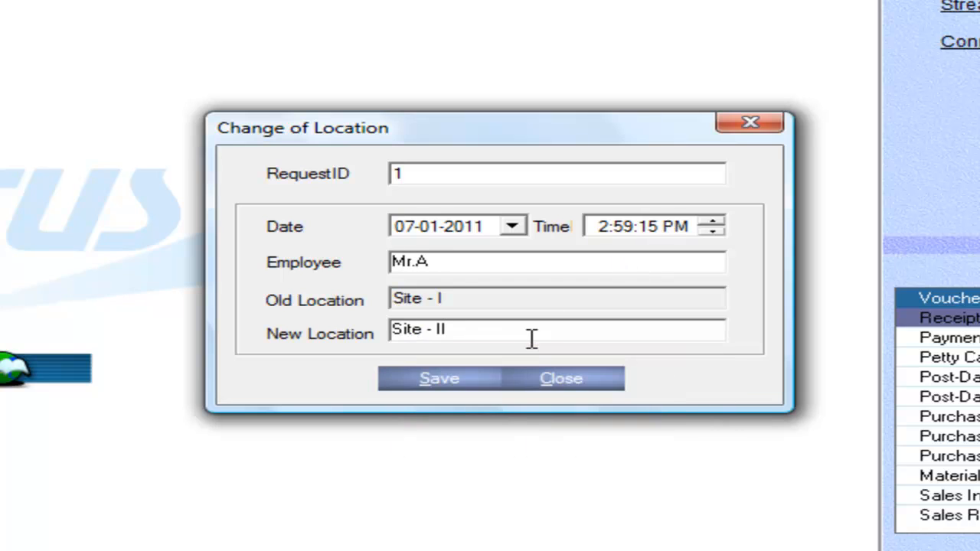
click(431, 383)
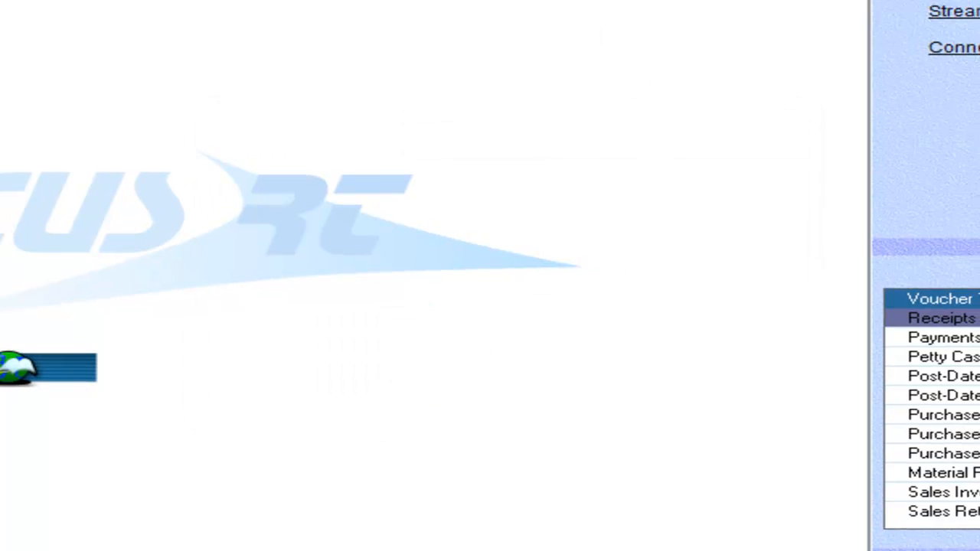
Open the Shifts Report options, check the list by Shifts and return the grouping to Employeewise
click(468, 21)
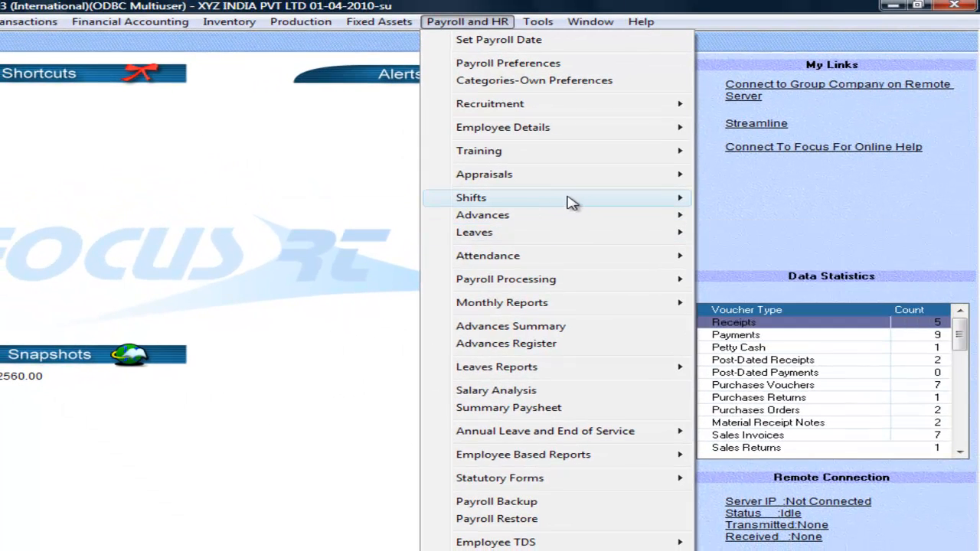
mouse_move(570, 200)
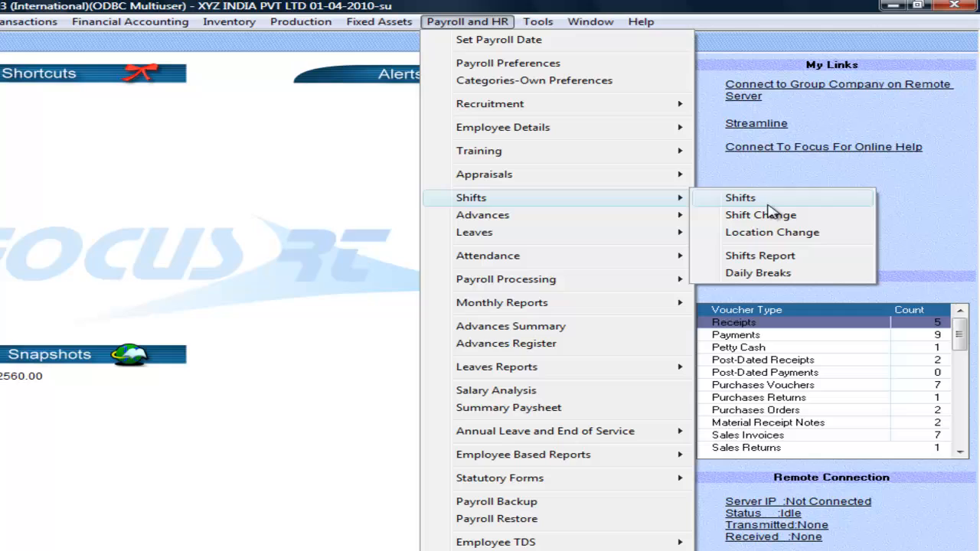
click(760, 257)
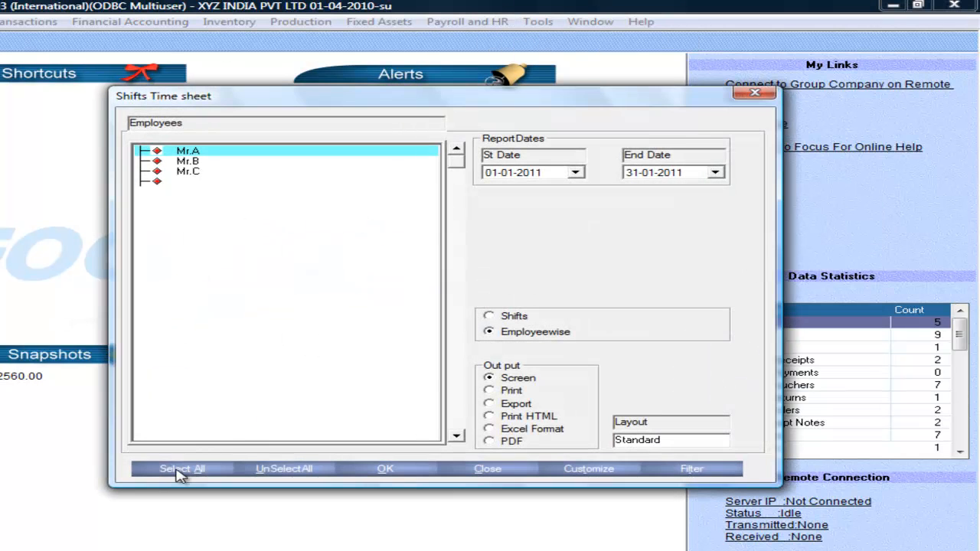
click(513, 317)
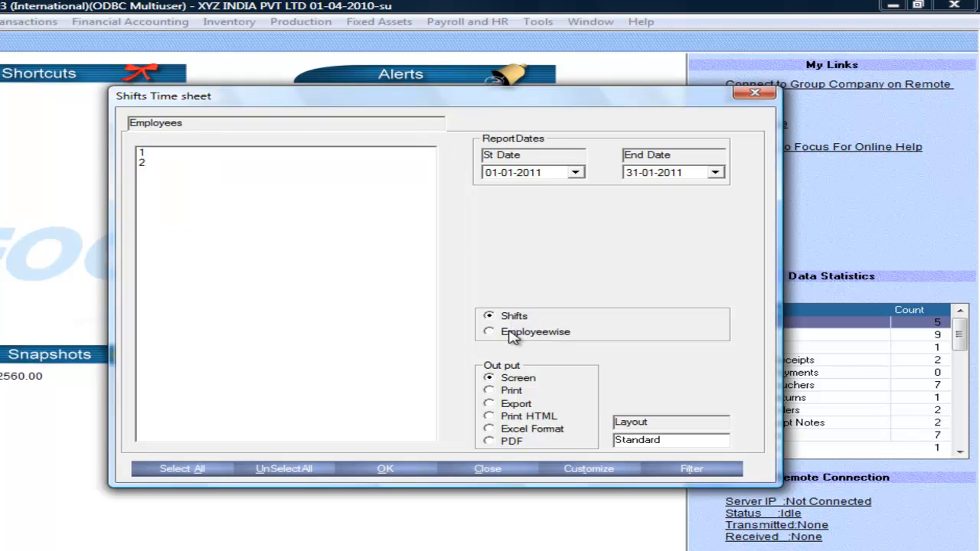
click(511, 333)
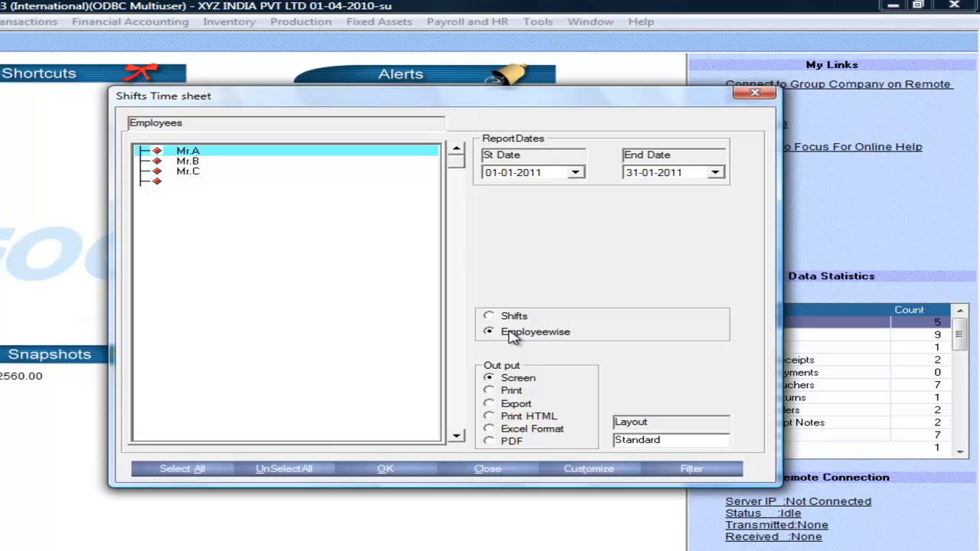
Select all employees, set the report start date to 01-12-2010 and generate the shifts report on screen
click(176, 470)
click(491, 173)
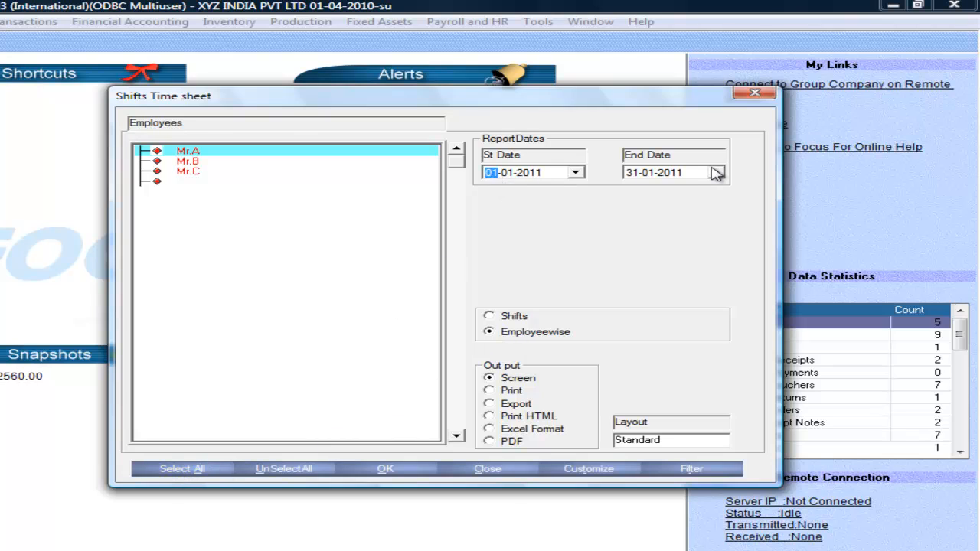
key(Right)
text(1)
key(Right)
key(Down)
key(Tab)
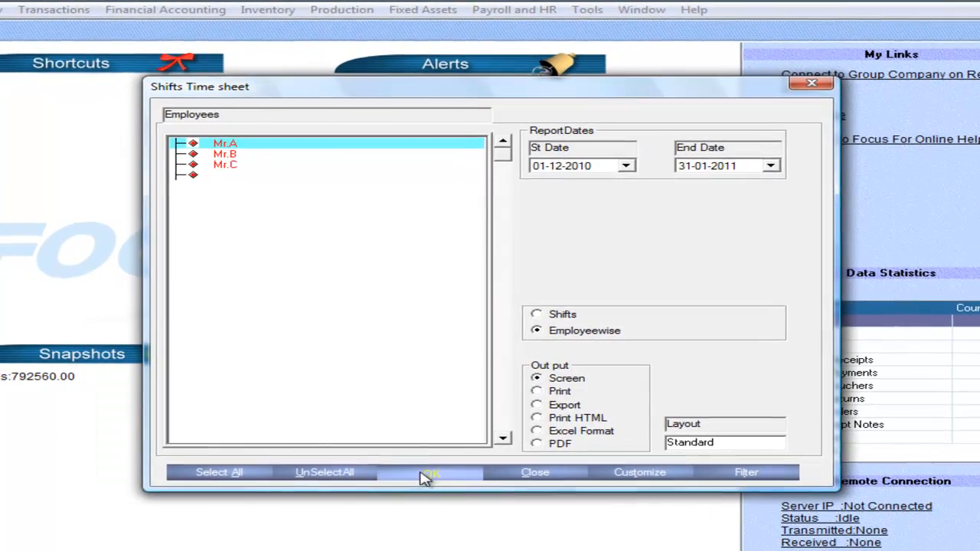
click(425, 474)
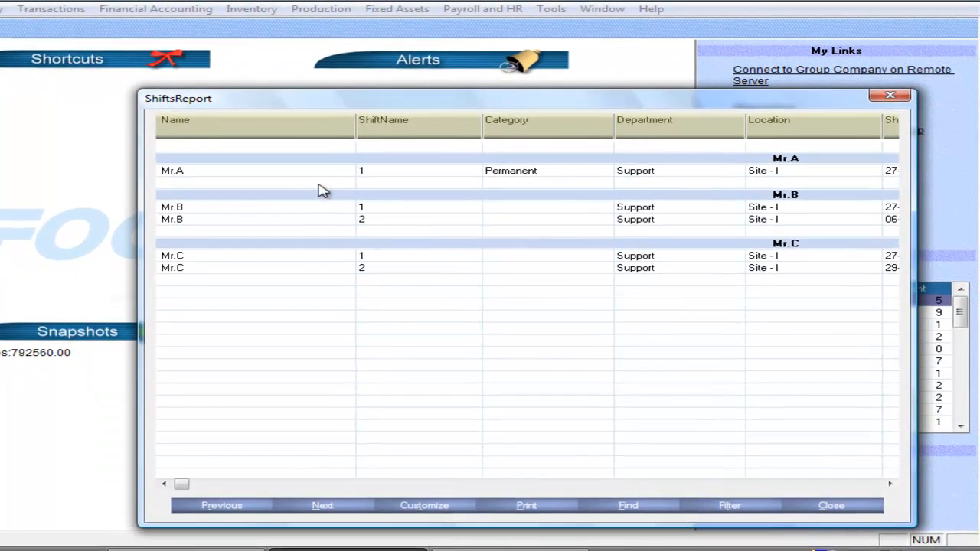
Examine each employee's shift, location, change dates, grace period and holidays across the shifts report, and close it
click(320, 173)
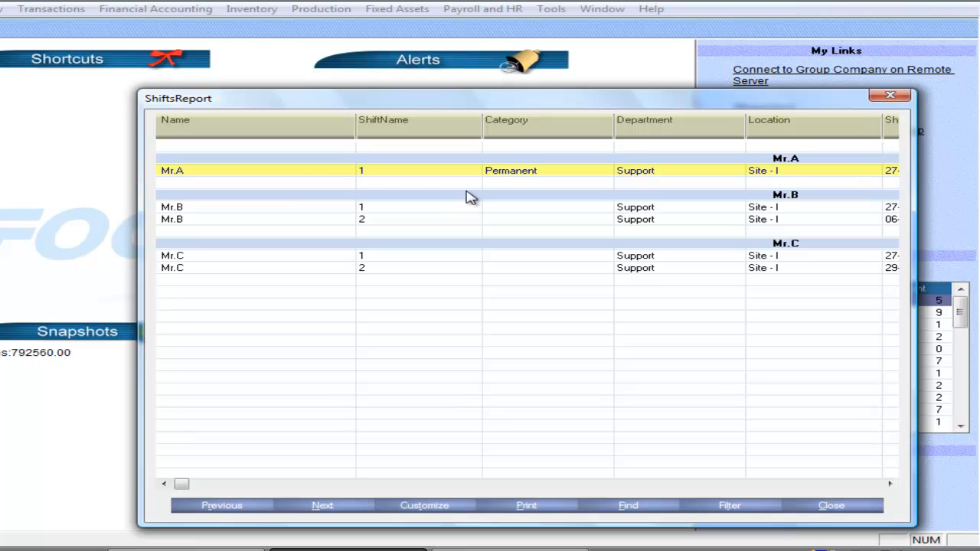
key(Right)
key(Right)
key(Right)
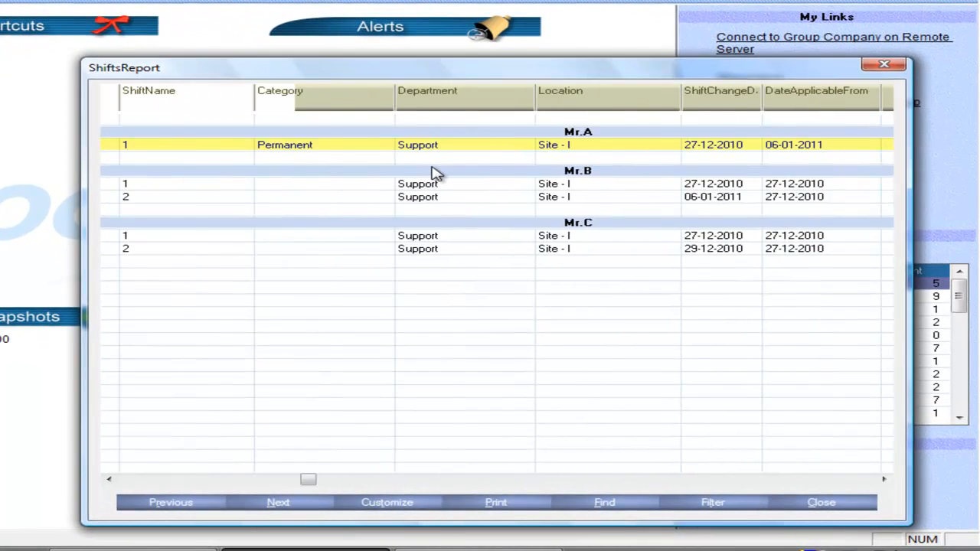
key(Right)
key(Right)
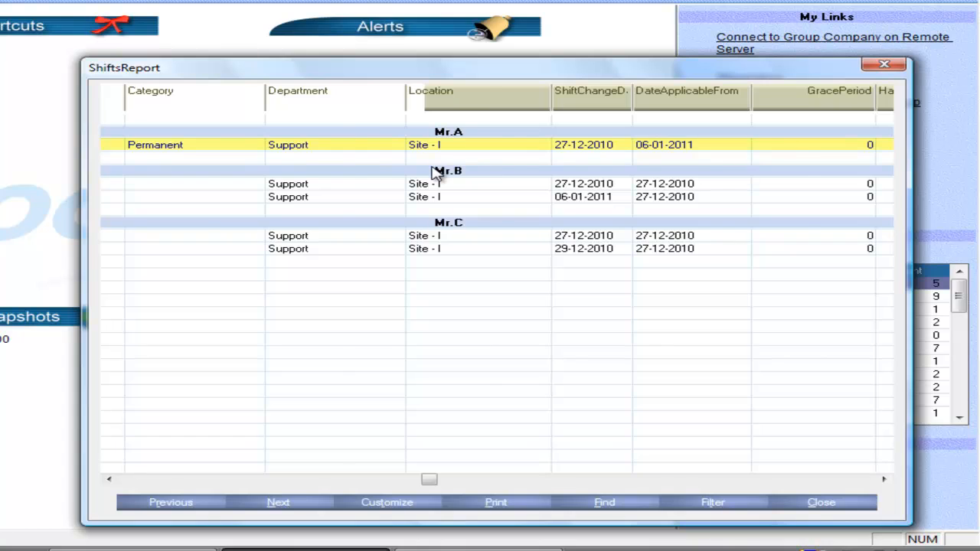
key(Right)
key(Right)
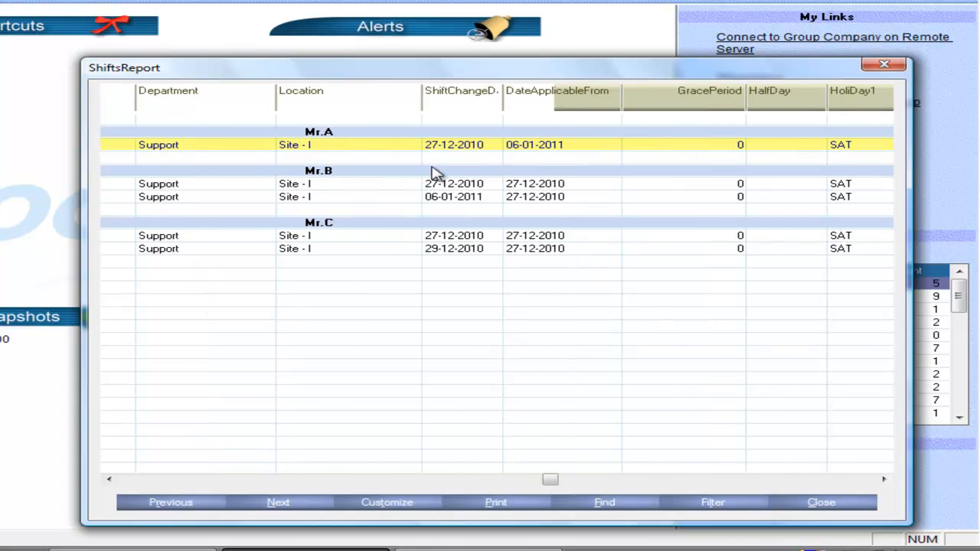
key(Right)
key(Right)
key(Right)
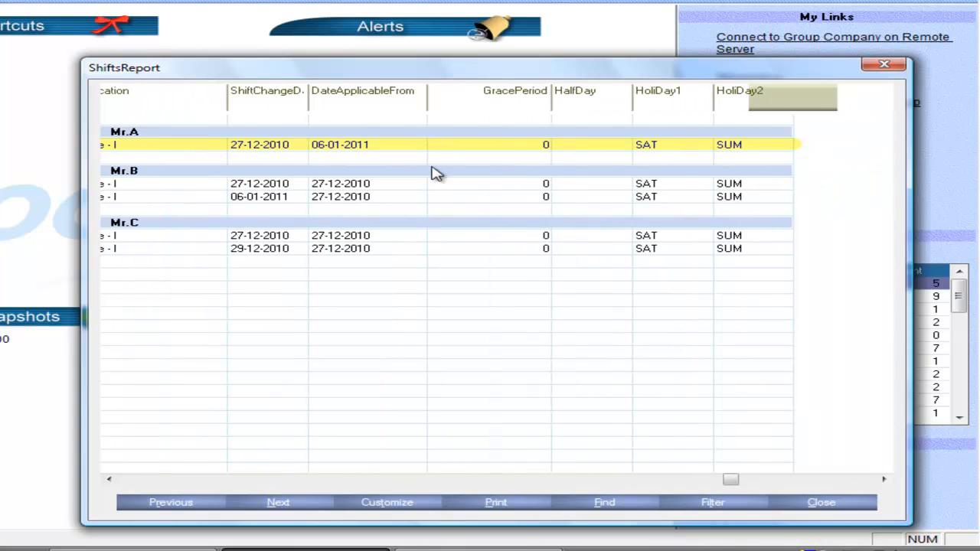
key(Left)
key(Left)
key(Home)
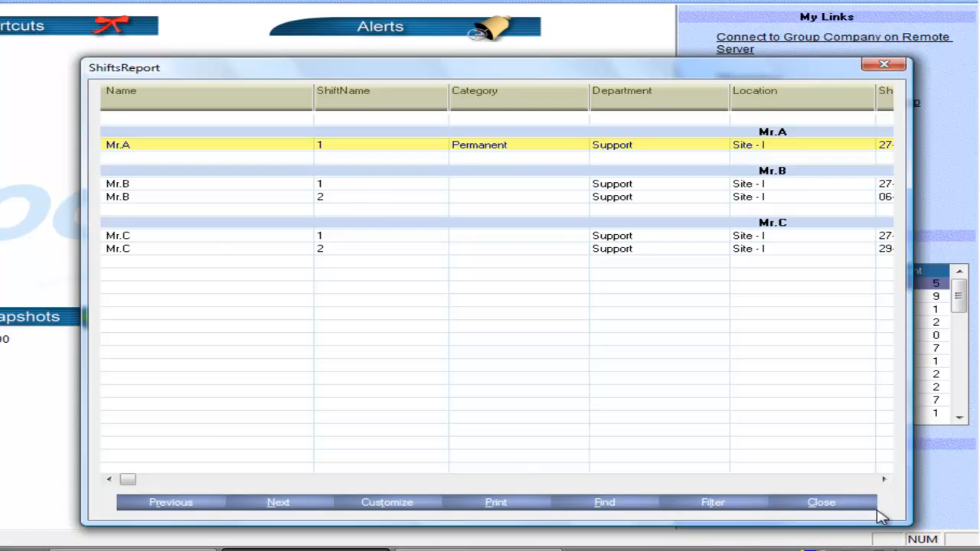
click(825, 505)
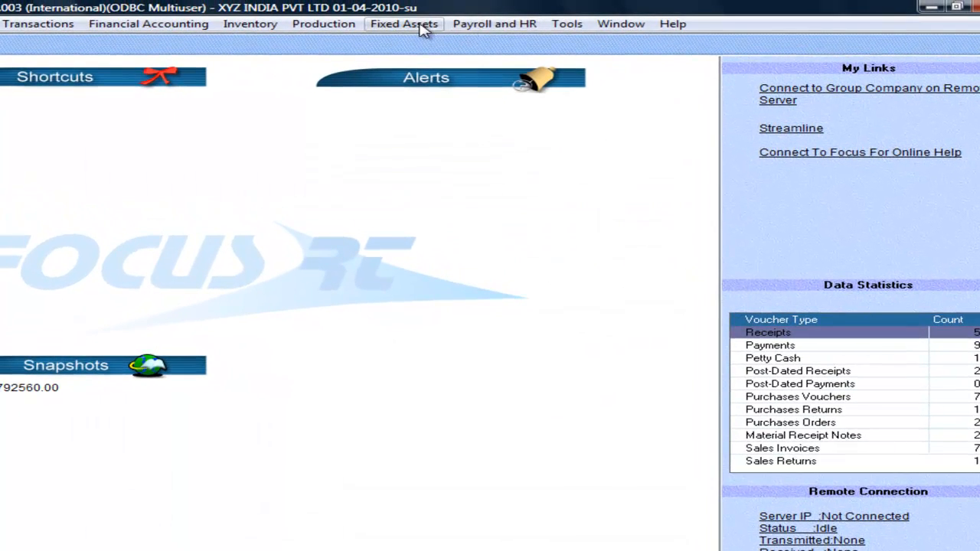
Open Daily Breaks and choose the second employee for the date 06-01-2011
click(476, 8)
mouse_move(585, 211)
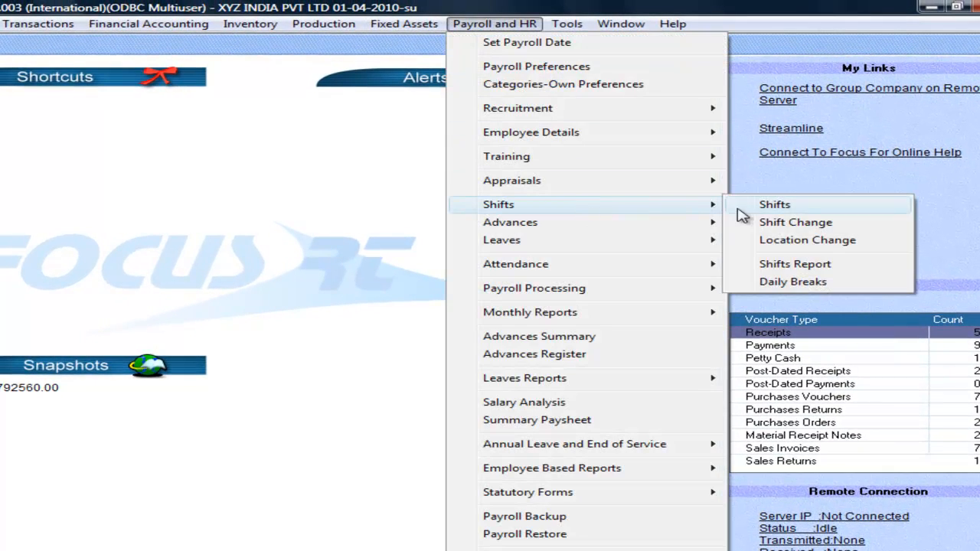
click(783, 281)
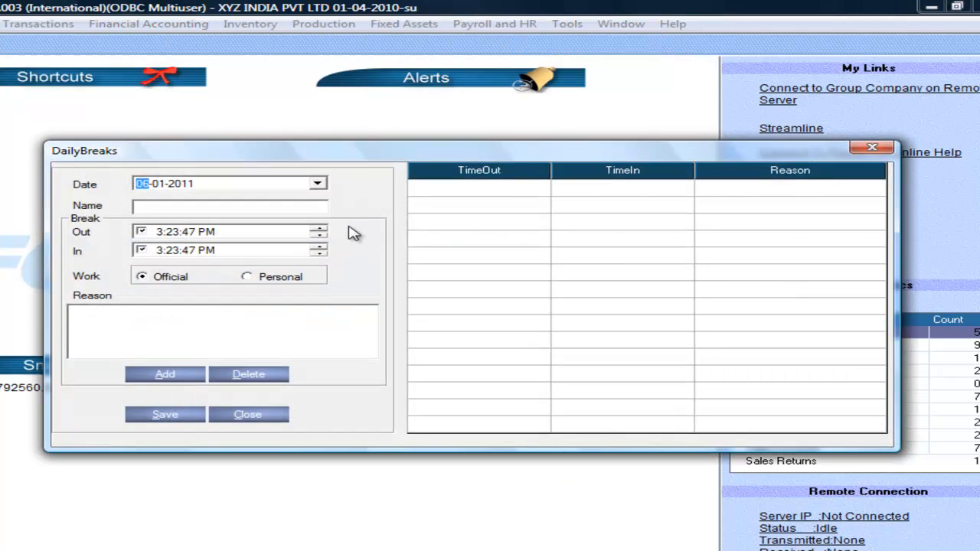
key(Tab)
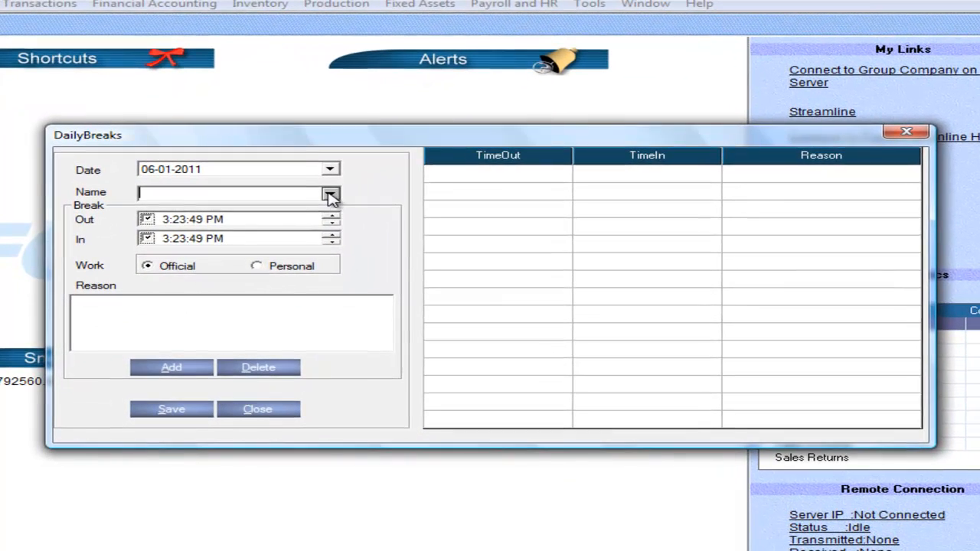
click(318, 208)
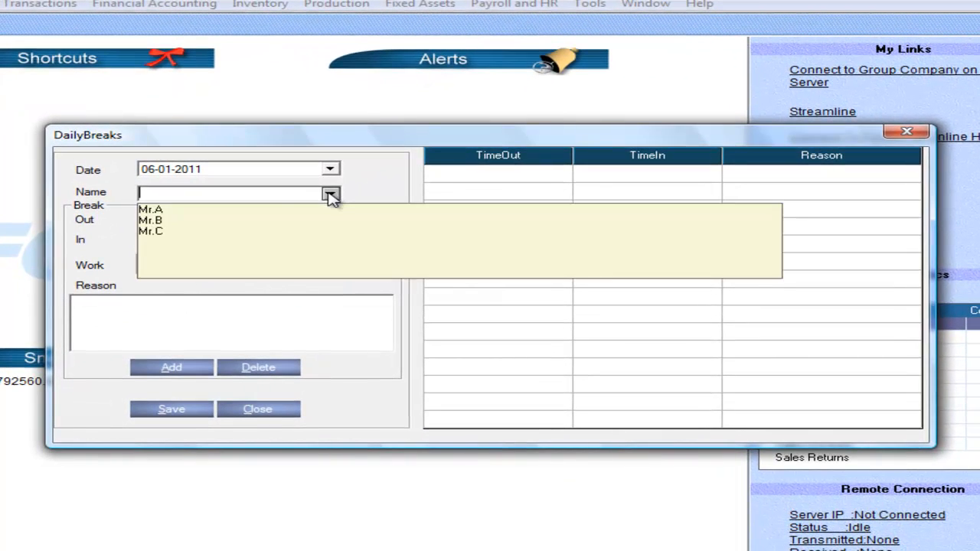
click(164, 221)
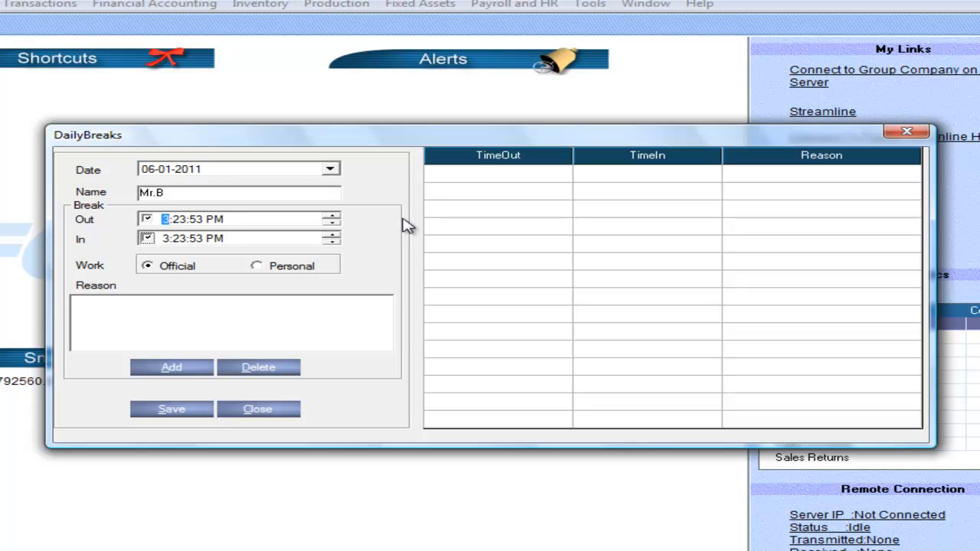
Set the break's In time to 4:23:53 PM as Official work, add it with the reason "To meet the Client" and save
key(Up)
click(165, 240)
click(183, 271)
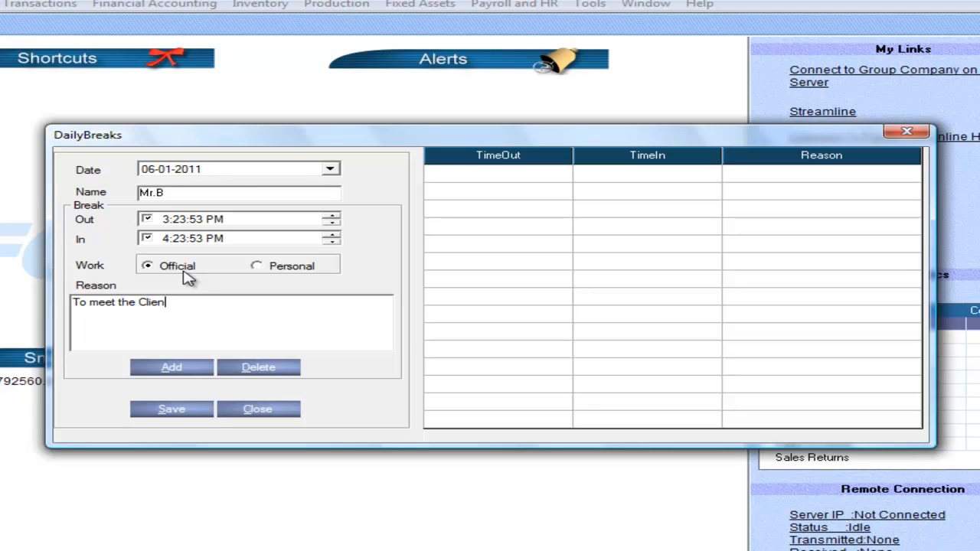
click(183, 369)
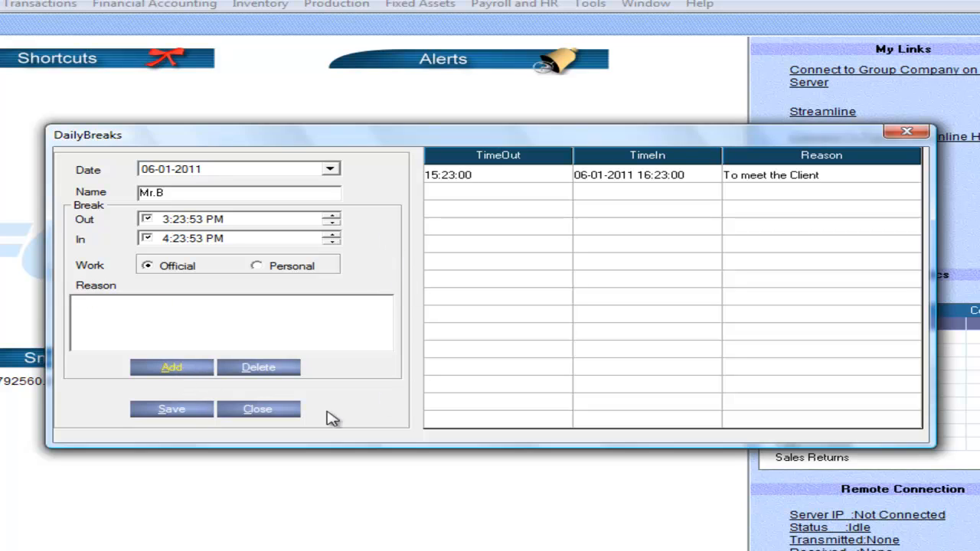
click(173, 412)
Reopen Daily Breaks for the second employee on 06-01-2011, check the saved break entry and close the window
click(506, 4)
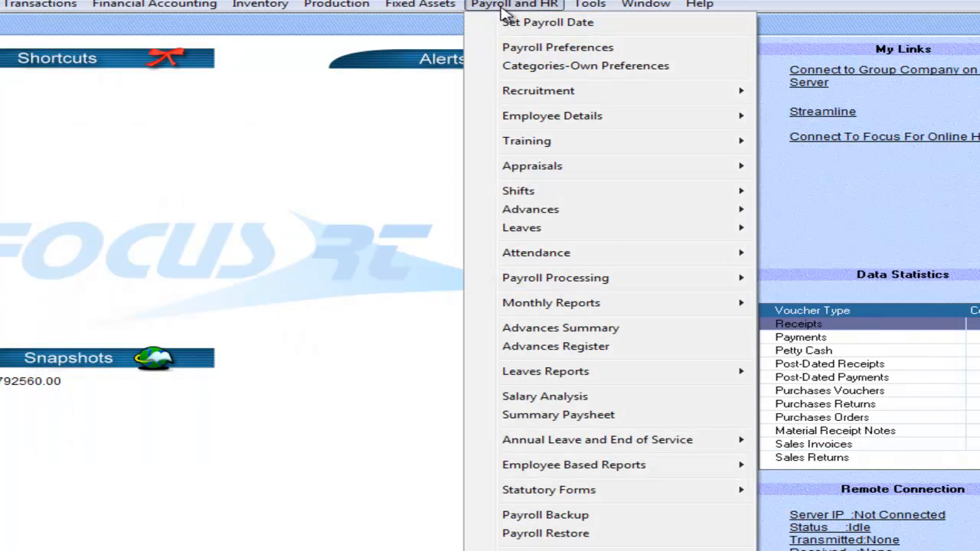
mouse_move(640, 196)
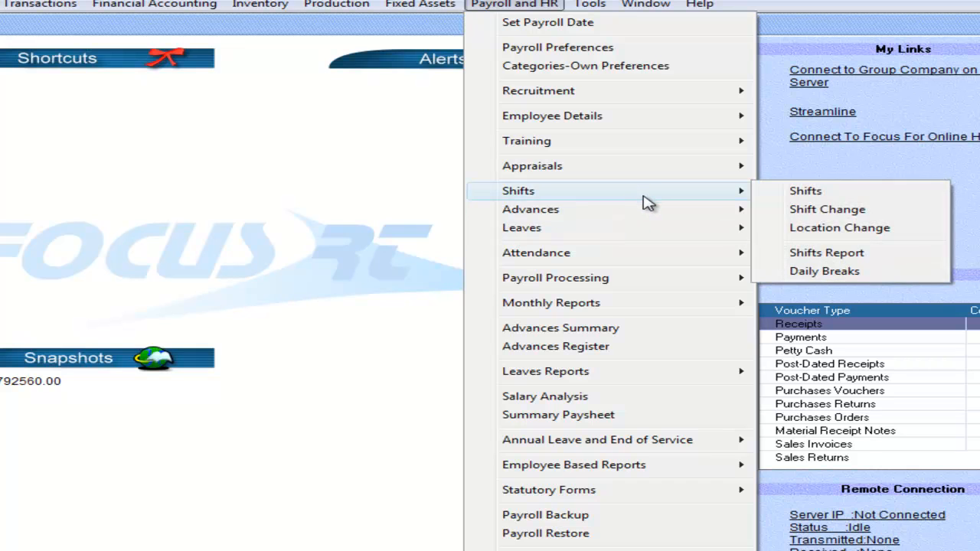
click(819, 272)
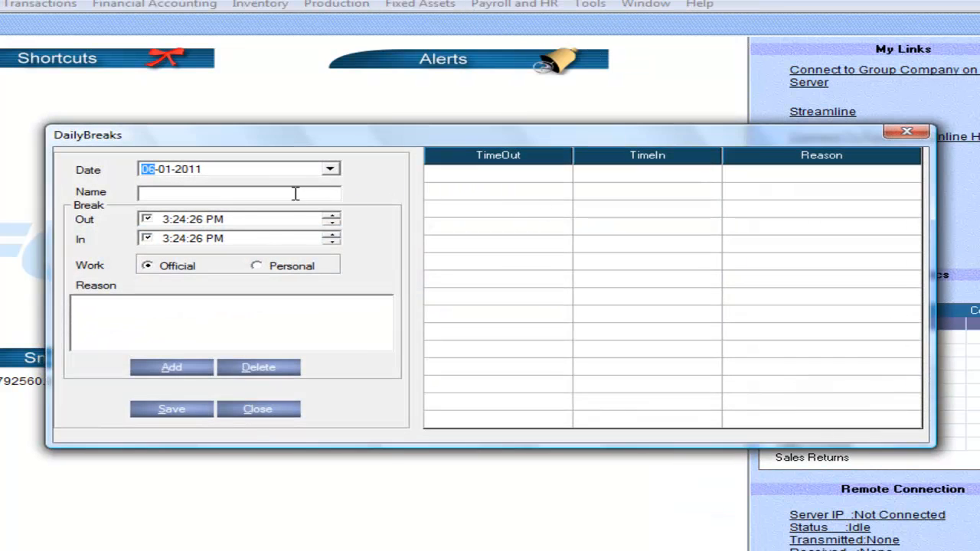
key(Down)
key(Down)
key(Down)
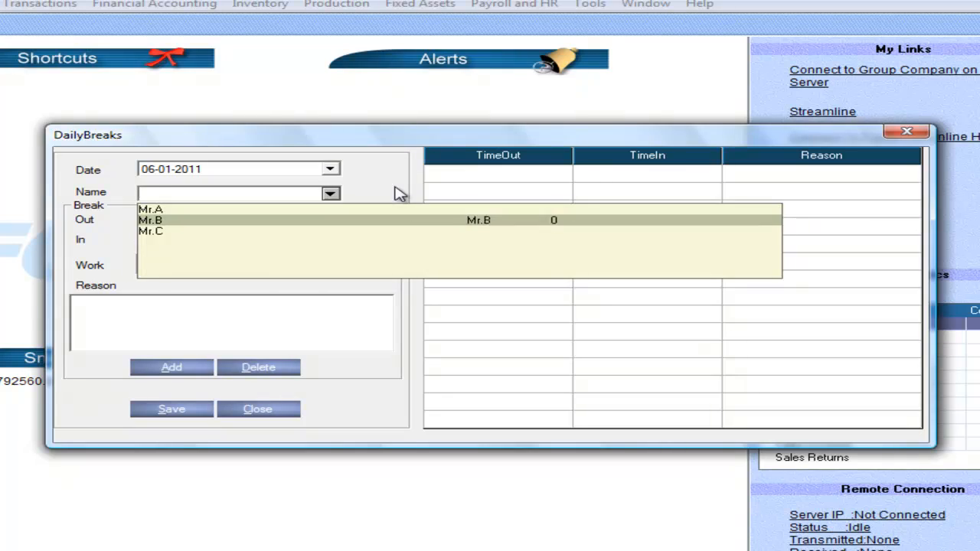
key(Return)
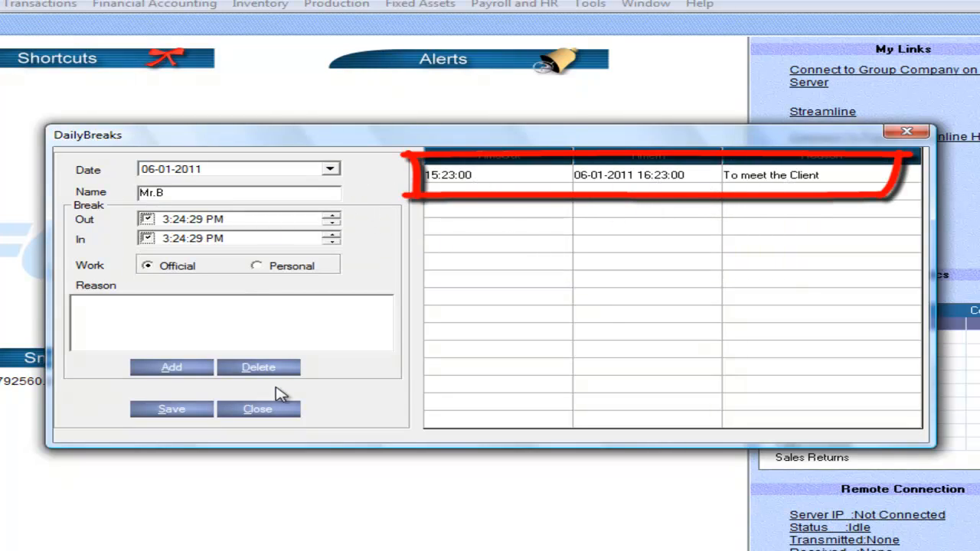
key(Escape)
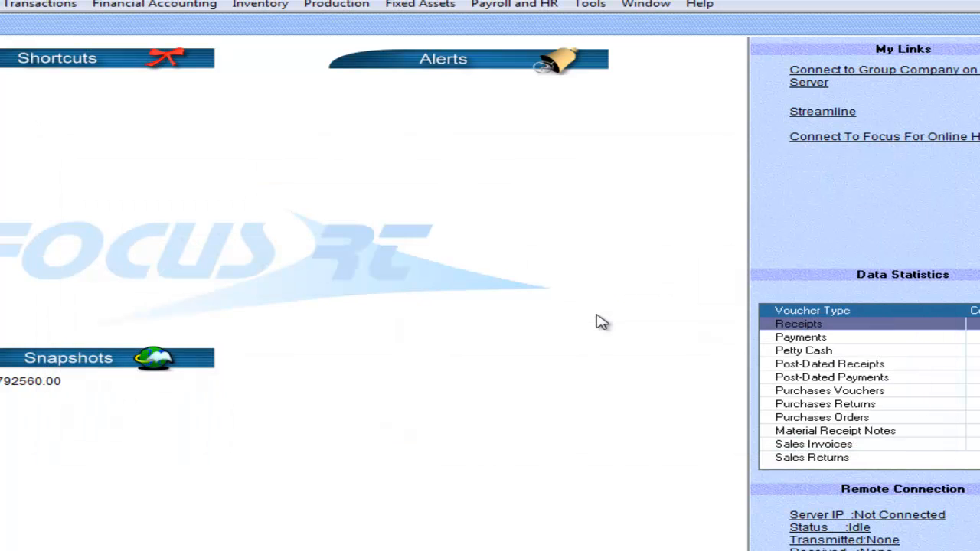
Open a new advance request for the second employee dated 06-01-2011 and set the amount to 20000
click(509, 6)
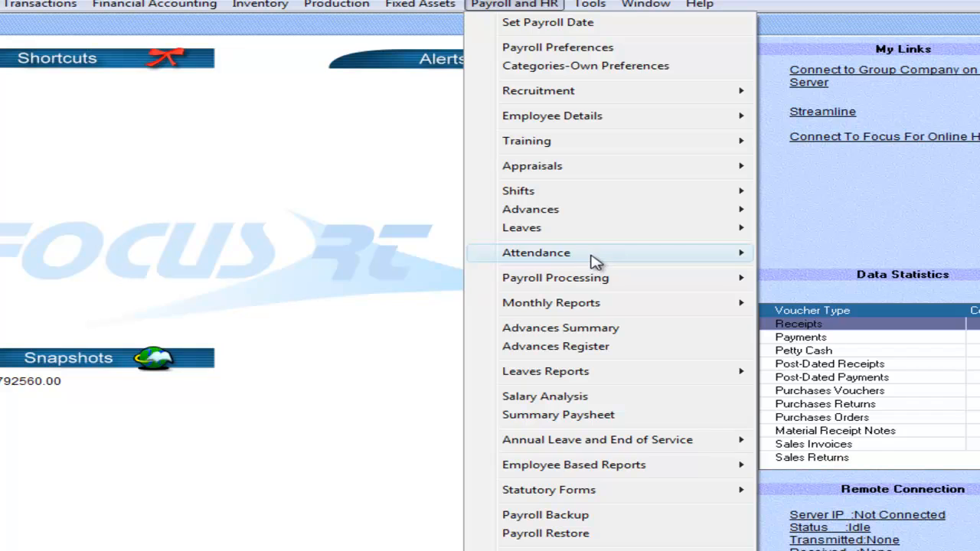
mouse_move(615, 213)
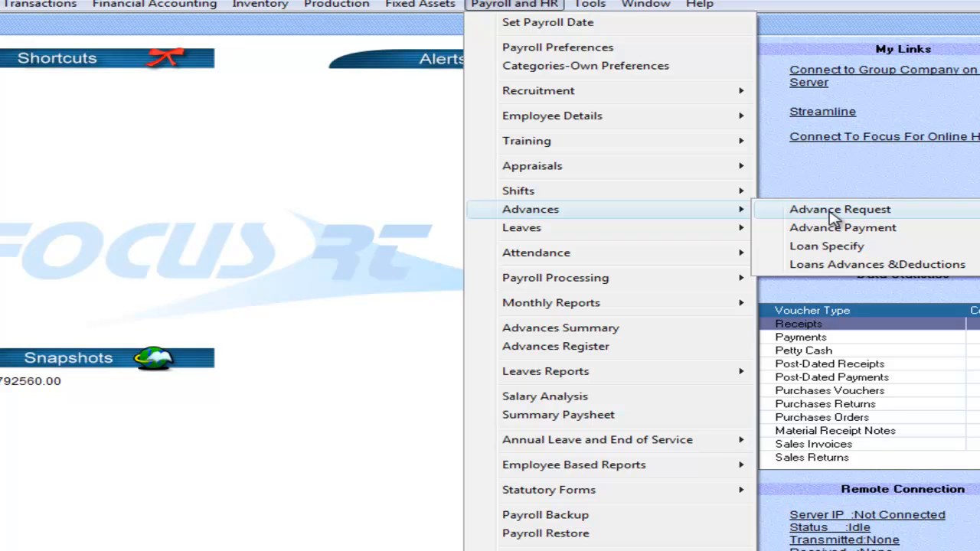
click(833, 217)
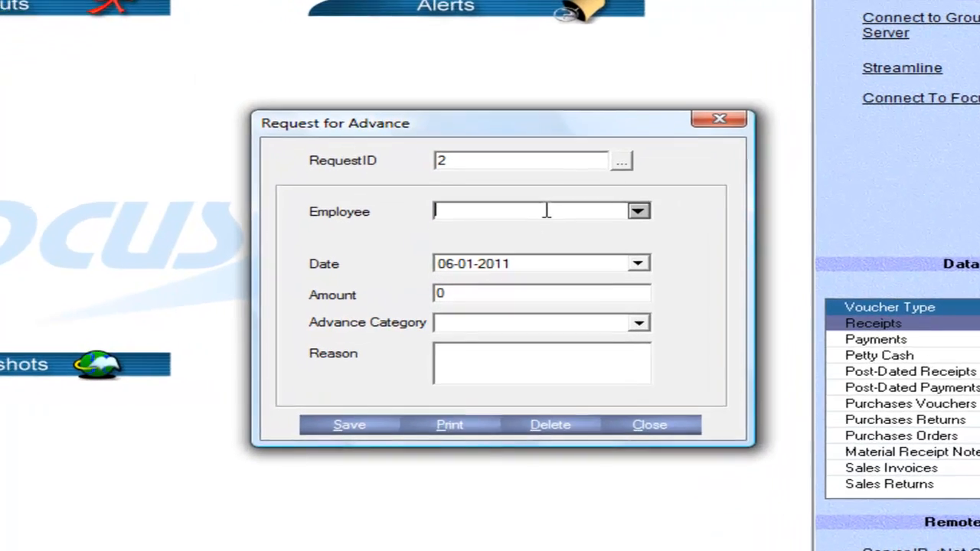
key(space)
key(Down)
key(Return)
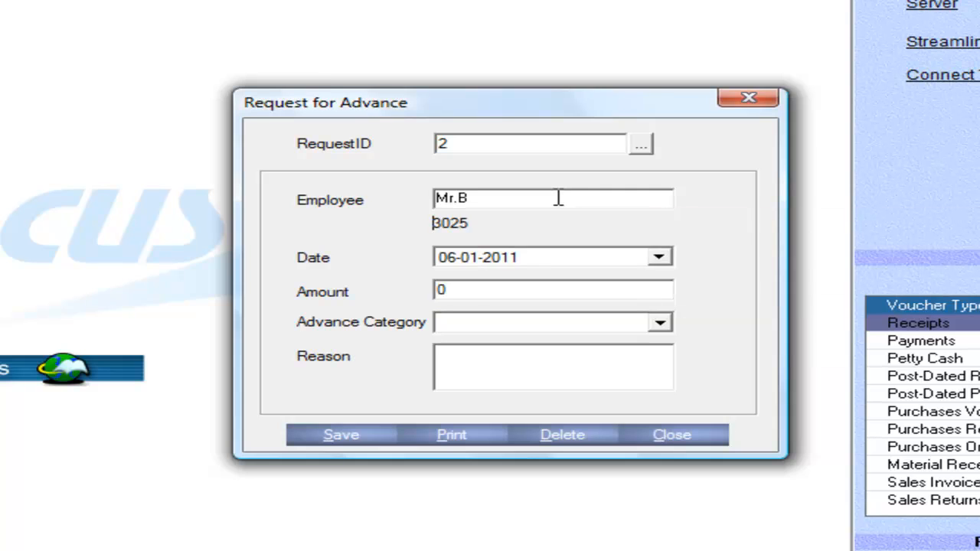
key(Tab)
key(Tab)
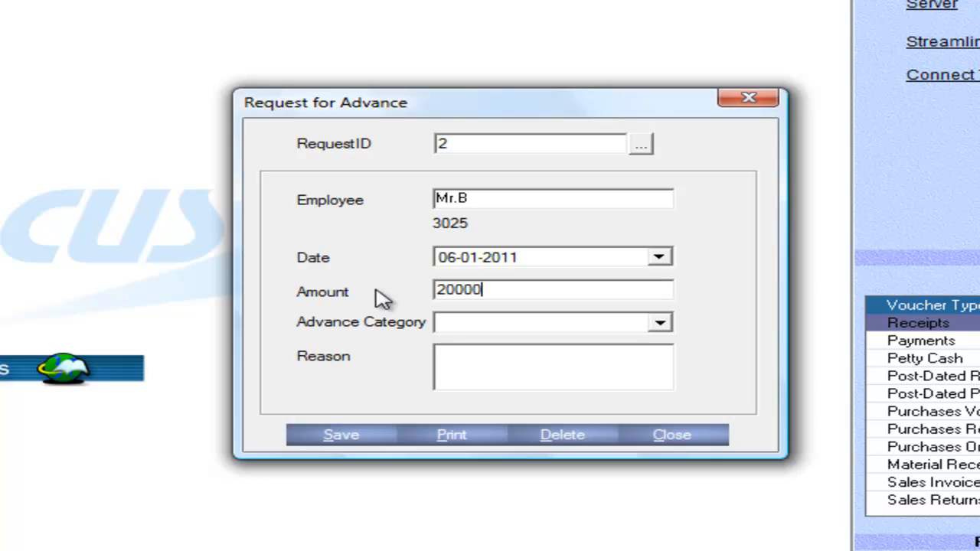
key(Tab)
Set the advance category to Vehicle Loan with the reason "To Buy a New Bike", save the request and close it
click(660, 325)
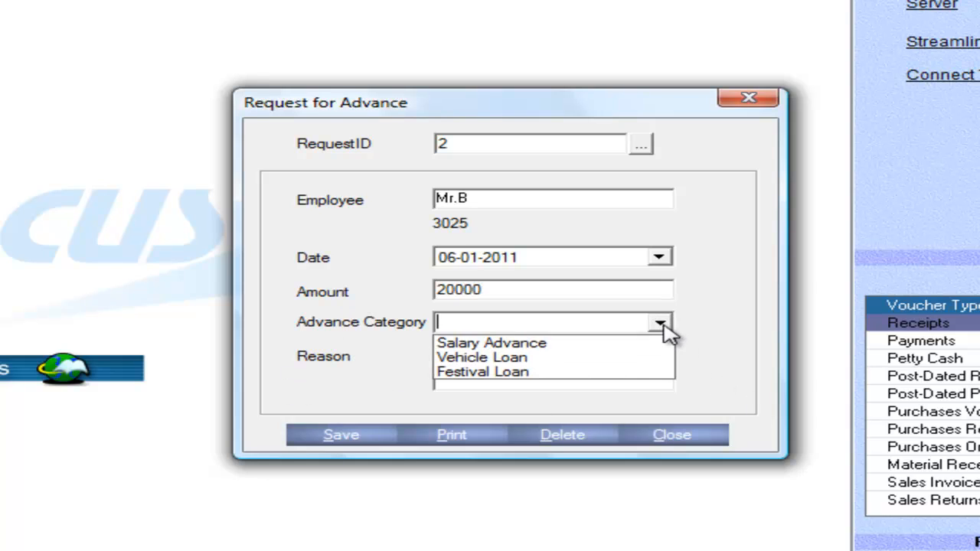
click(548, 357)
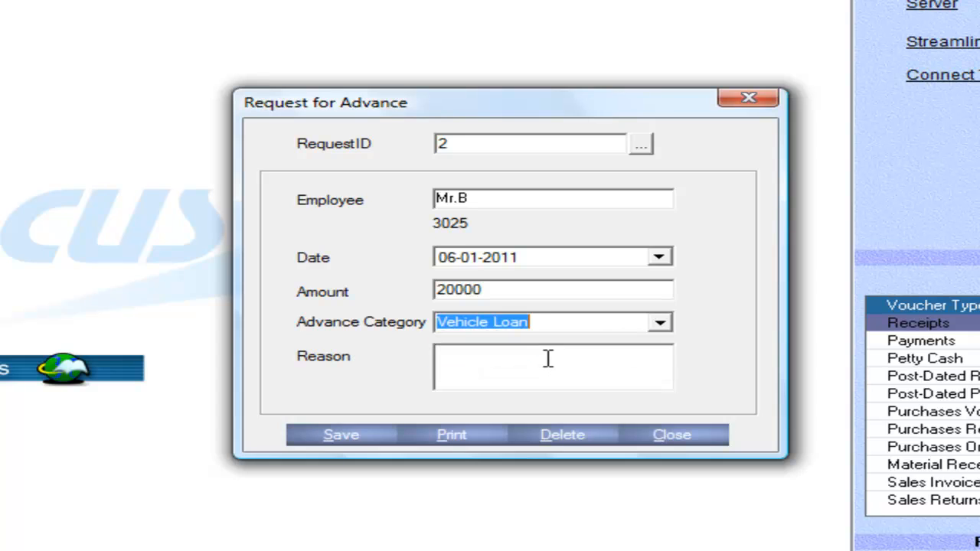
click(518, 358)
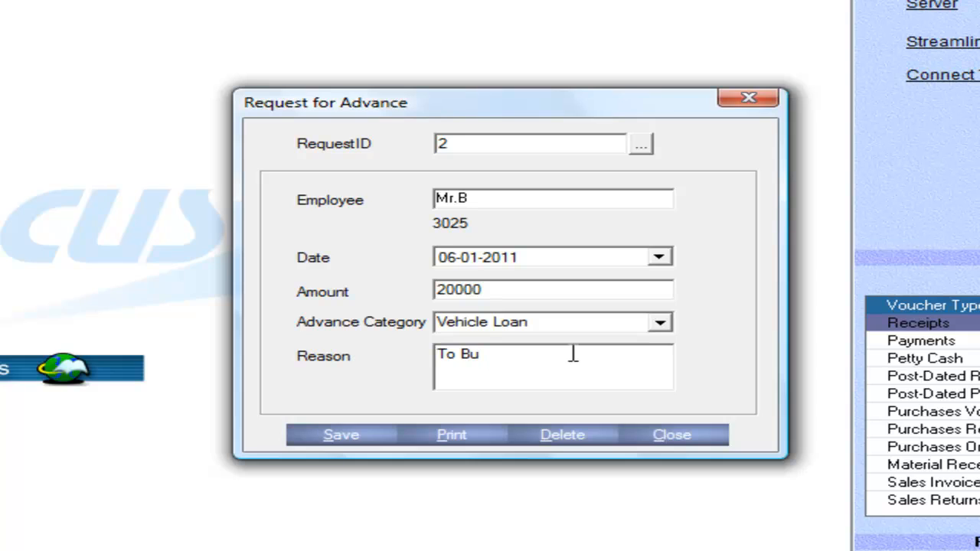
text(To Buy a New Bike)
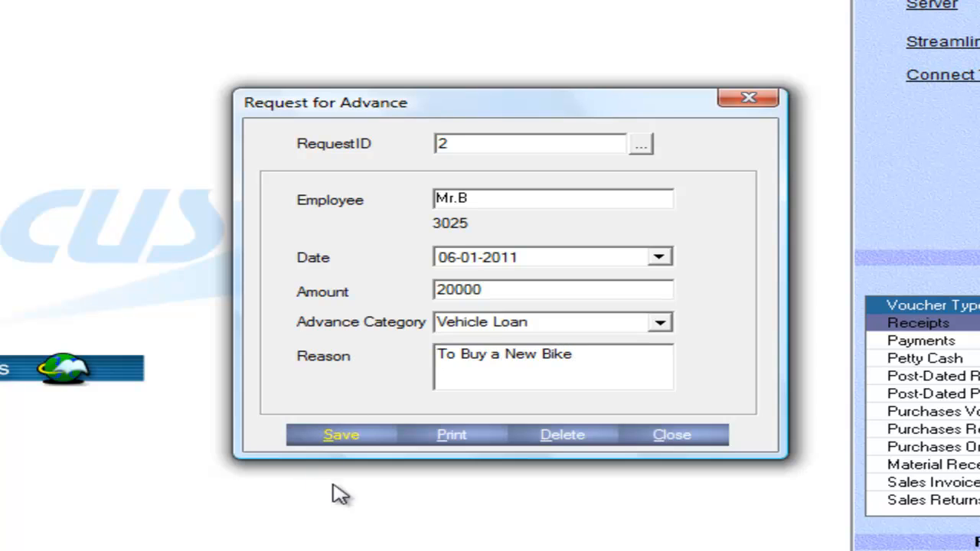
click(342, 440)
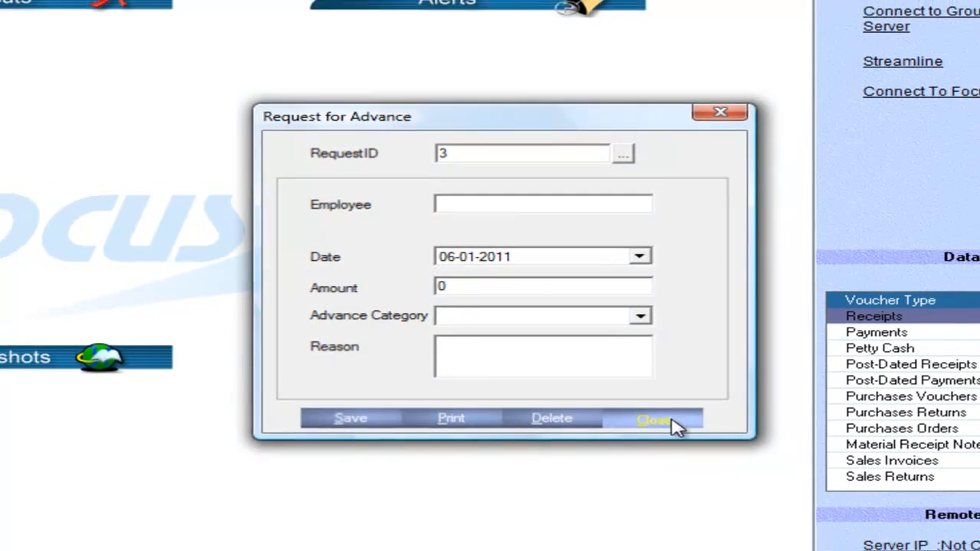
click(672, 435)
Open Advance Payment, load request 2 and review its basic salary, advance category, reason and requested amount
click(505, 23)
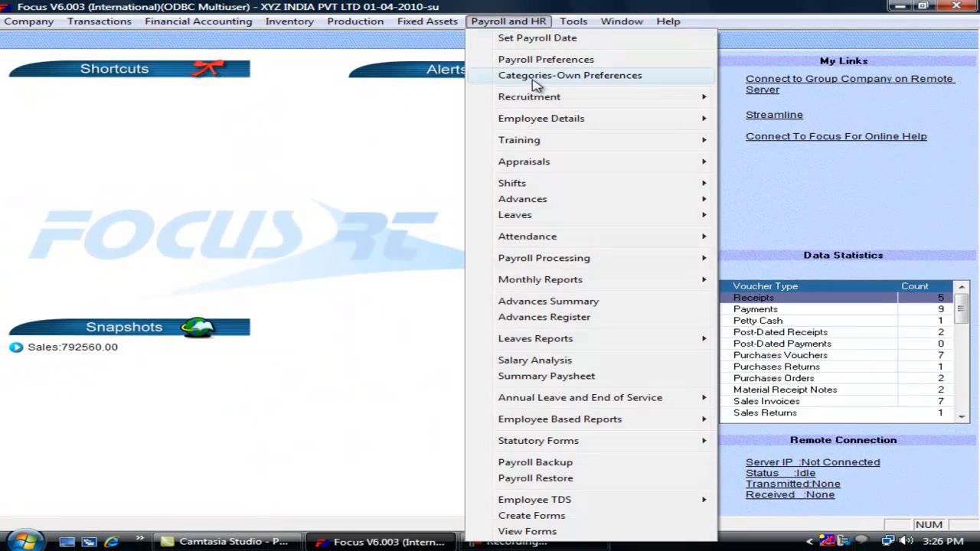
mouse_move(606, 202)
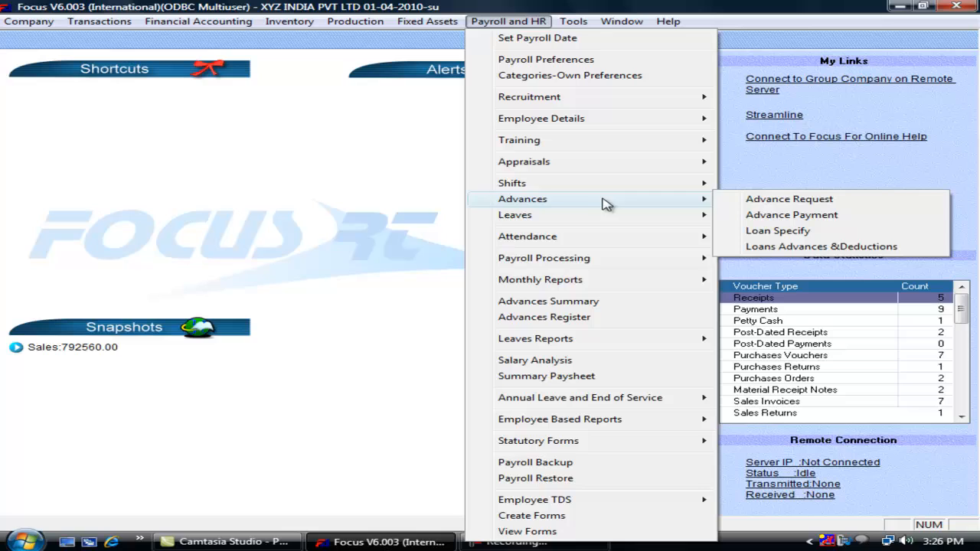
click(765, 215)
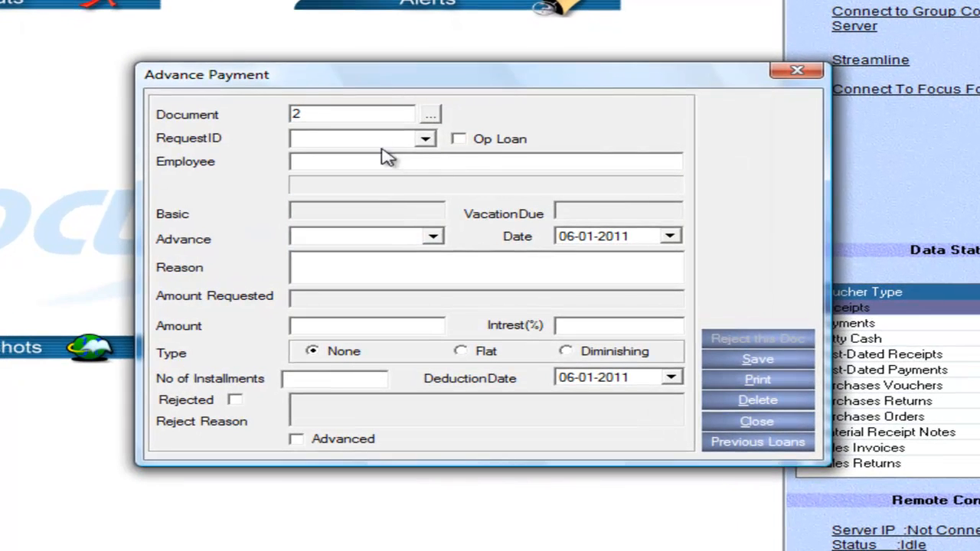
click(426, 139)
click(371, 158)
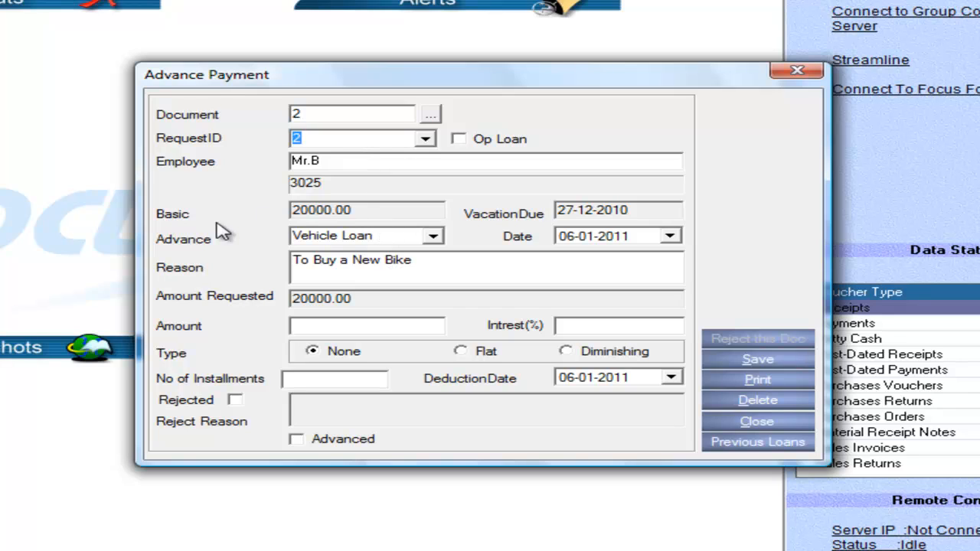
drag(363, 212, 268, 215)
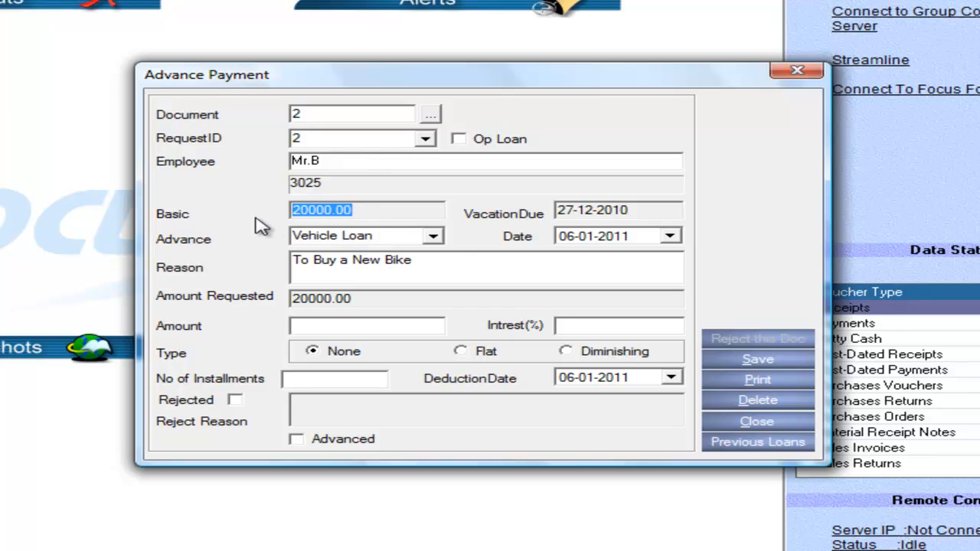
key(Tab)
key(Tab)
key(Tab)
key(Tab)
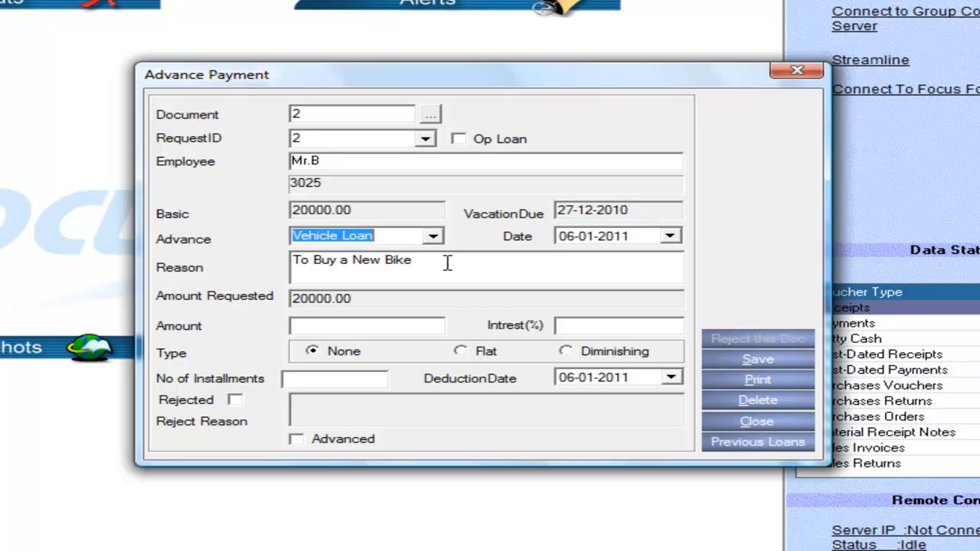
key(Tab)
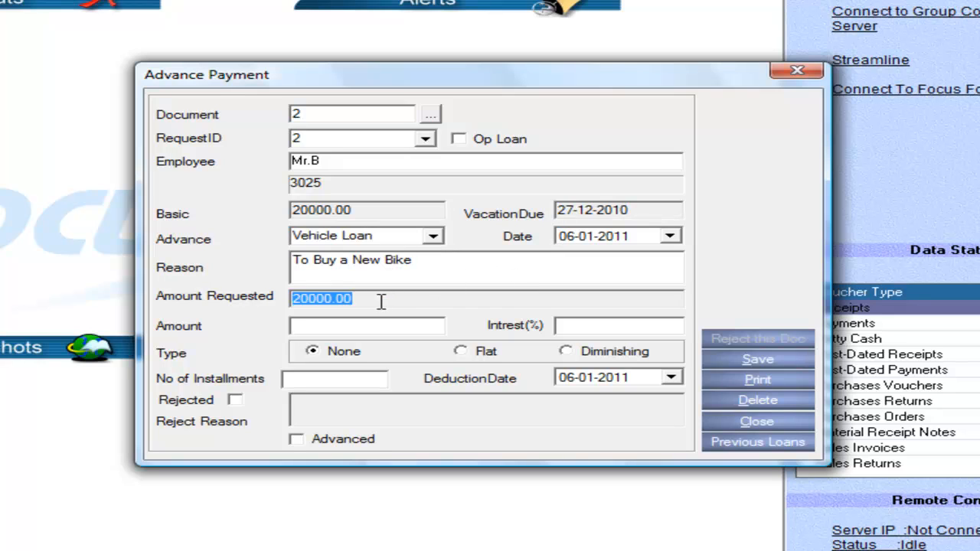
Set the advance payment amount to 15000 and the number of installments to 10, leaving the interest blank
click(338, 325)
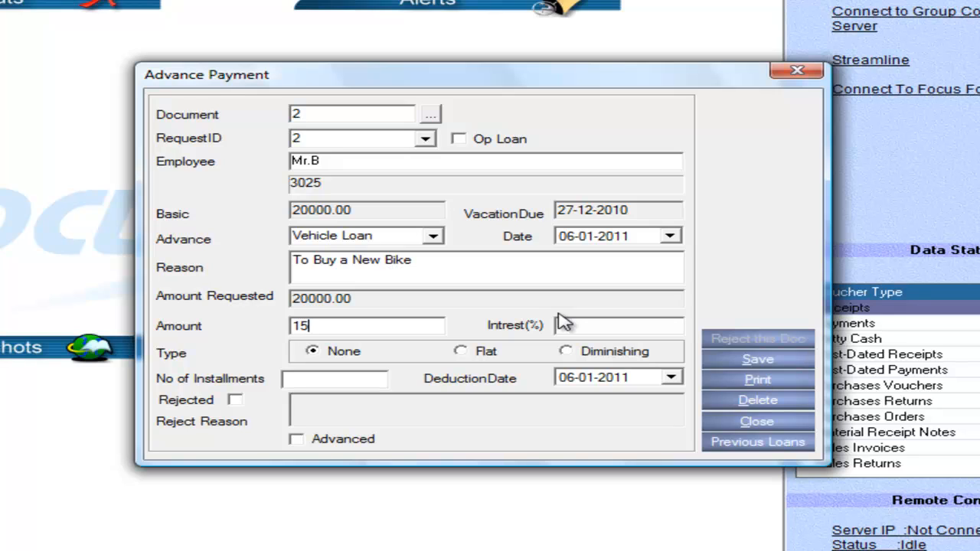
text(15000)
key(Tab)
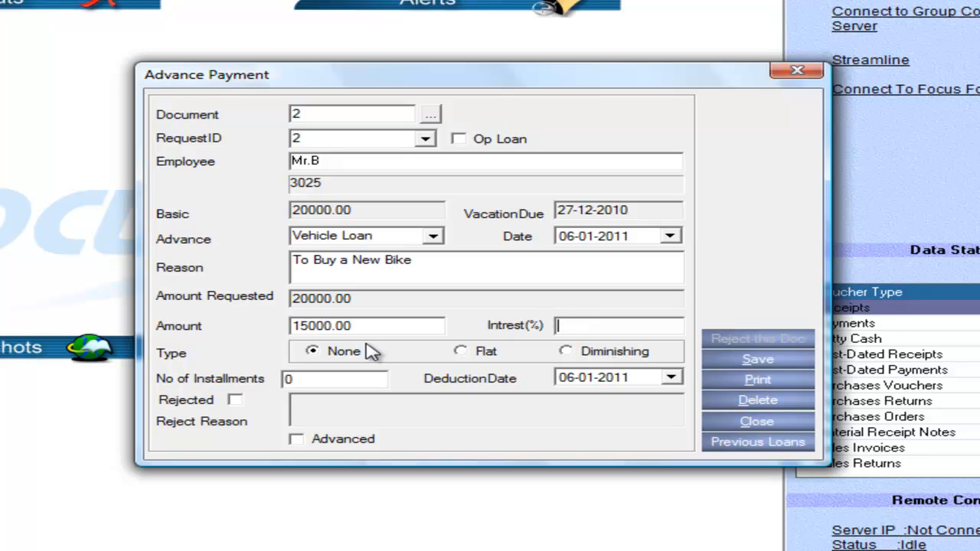
click(314, 380)
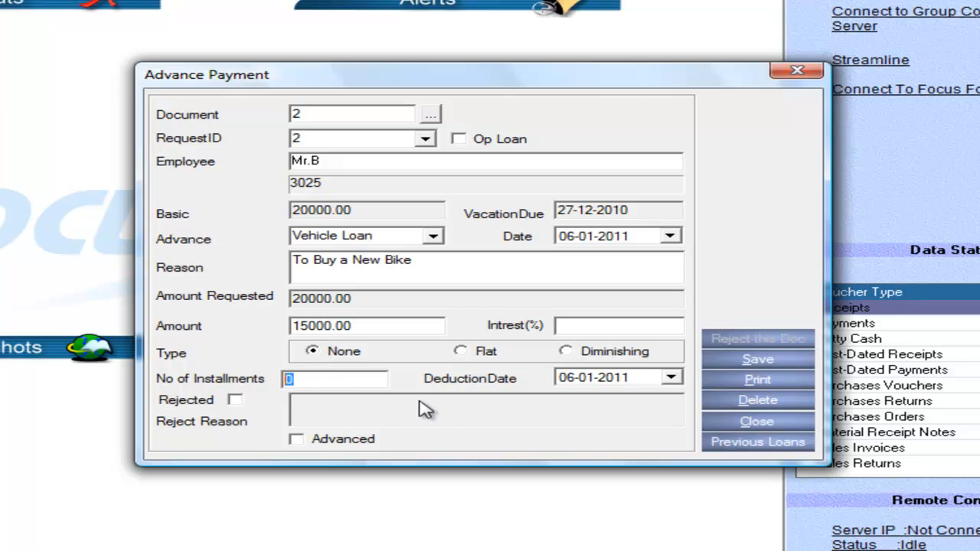
text(10)
key(Tab)
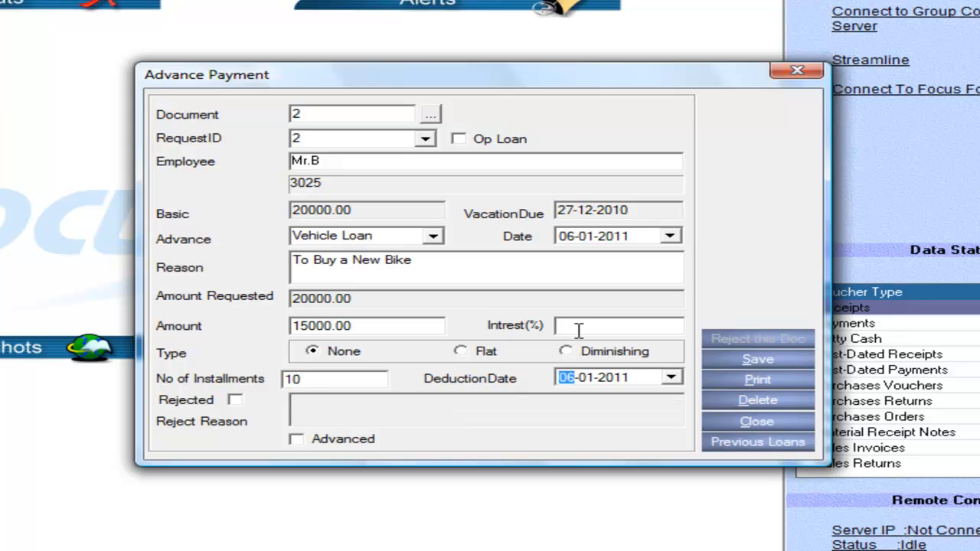
click(580, 328)
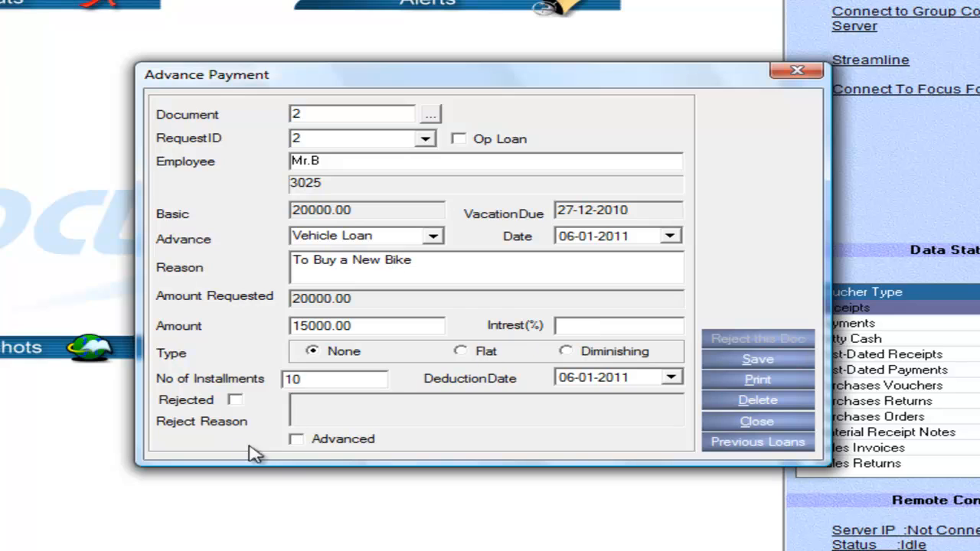
Show the advanced monthly installment schedule, and try marking the payment as Rejected before clearing that option
click(296, 440)
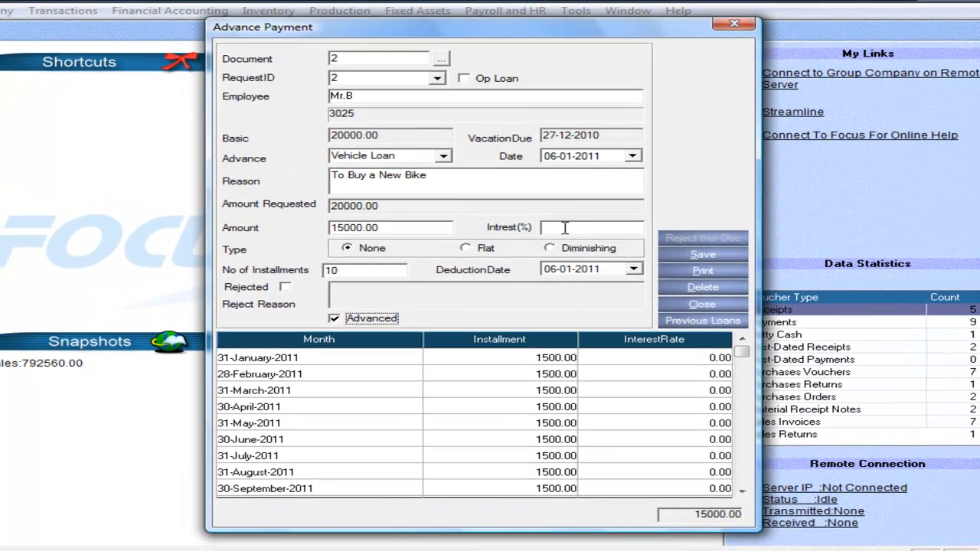
click(334, 318)
click(335, 415)
click(286, 288)
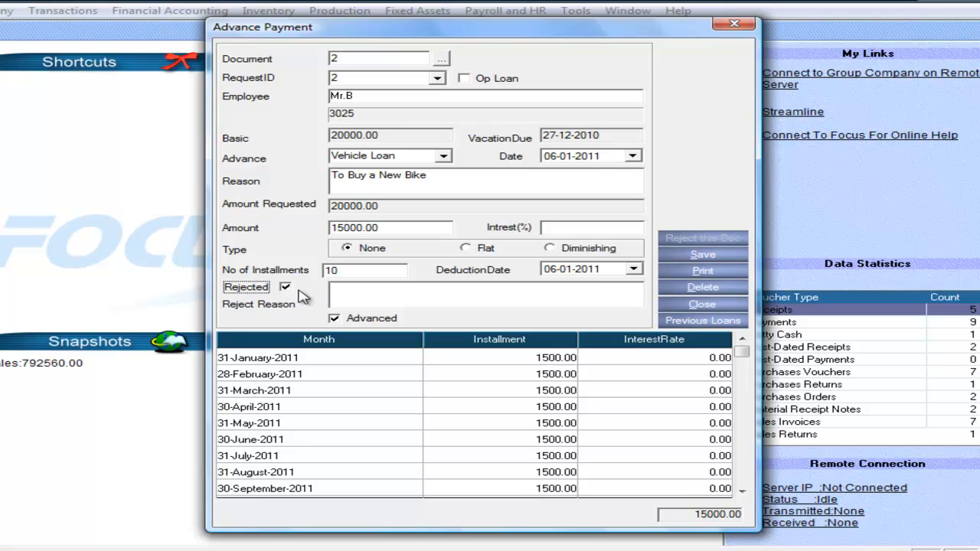
click(288, 289)
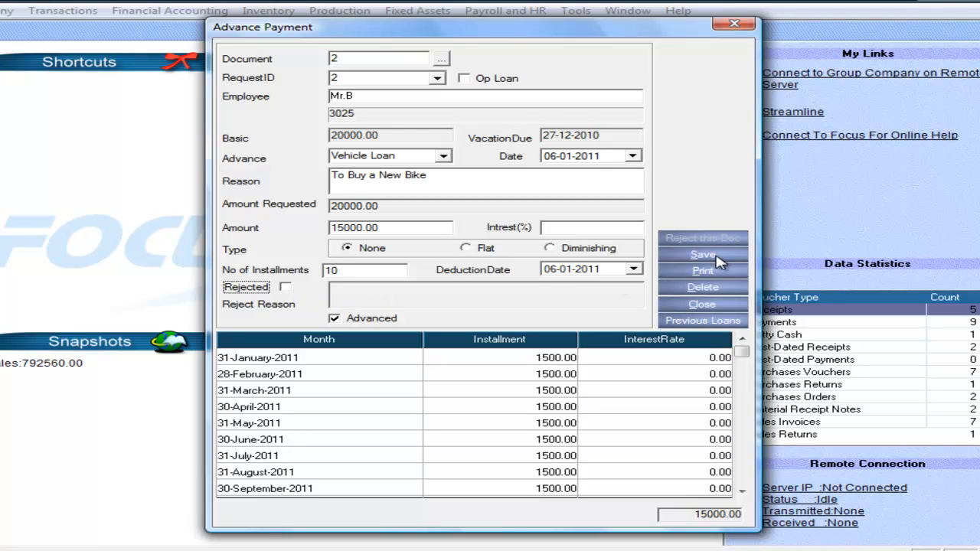
Set the deduction date to 01-02-2011, save the advance payment and close it
click(550, 273)
key(Right)
key(Tab)
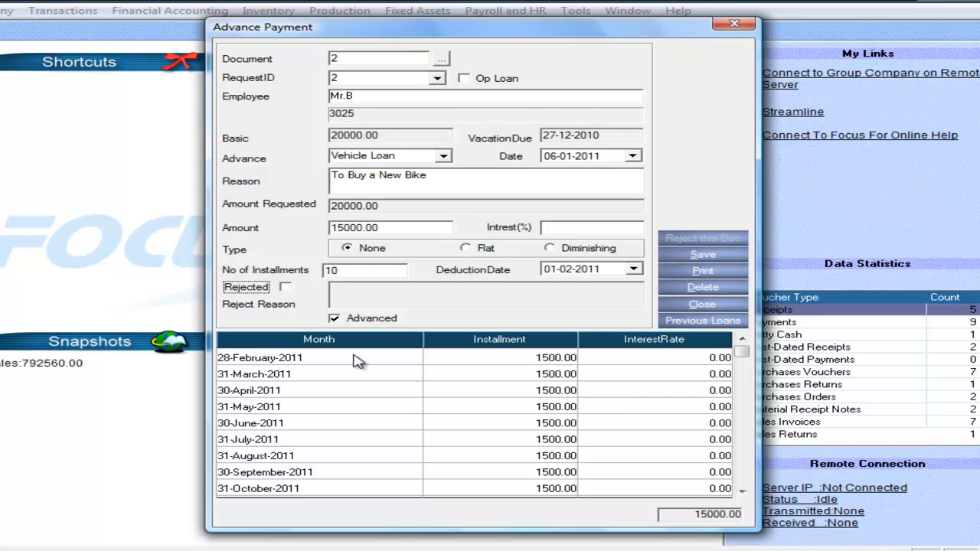
click(695, 256)
key(Escape)
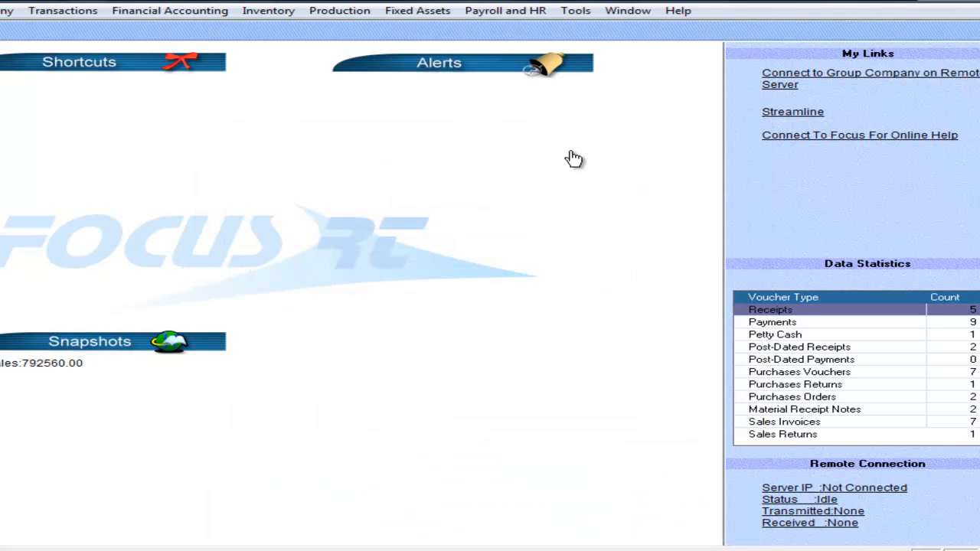
Open the Advances Register, select all employees and set the report start date to 01-12-2010
click(484, 11)
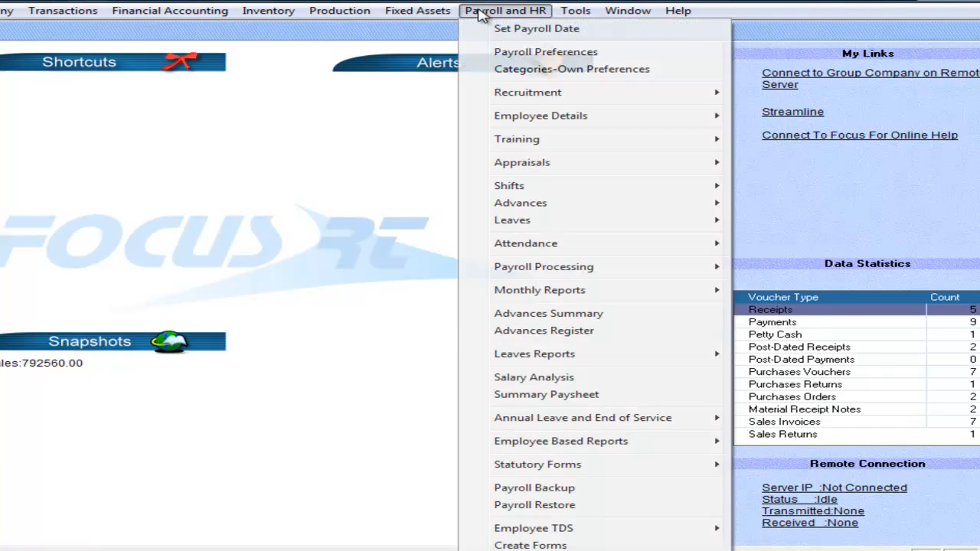
click(562, 337)
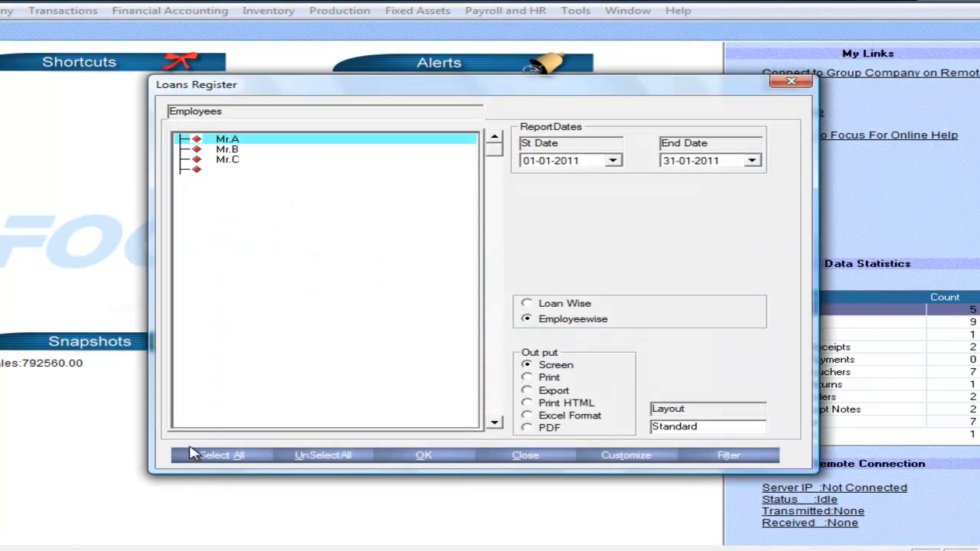
click(548, 161)
key(Right)
key(Down)
key(Tab)
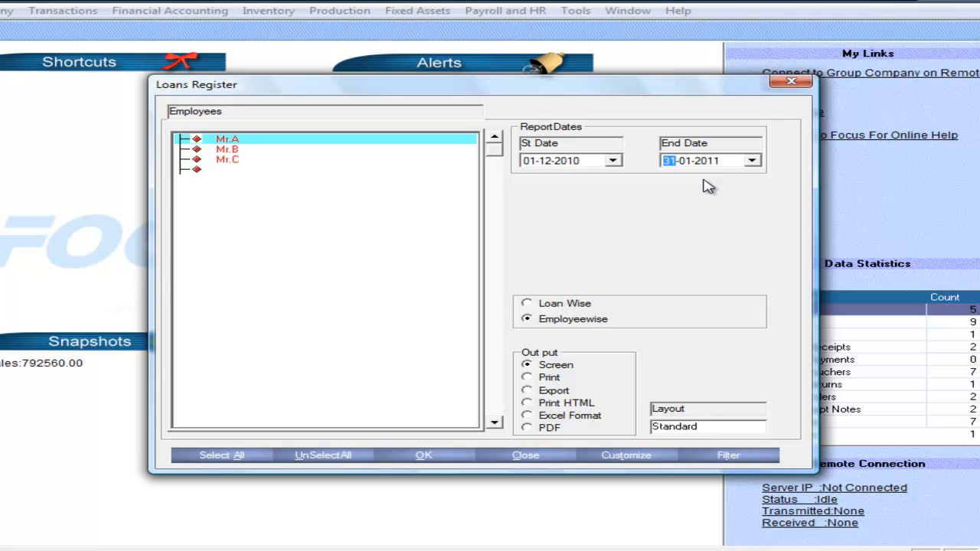
Look at the loan-wise option, generate the register employee-wise, examine its vehicle loan columns through the closing balance and close it
click(564, 306)
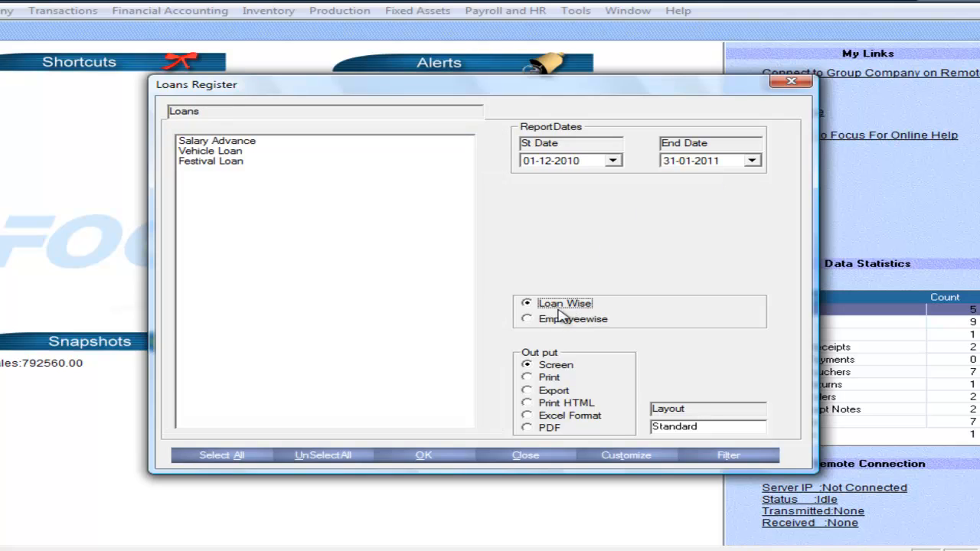
click(556, 321)
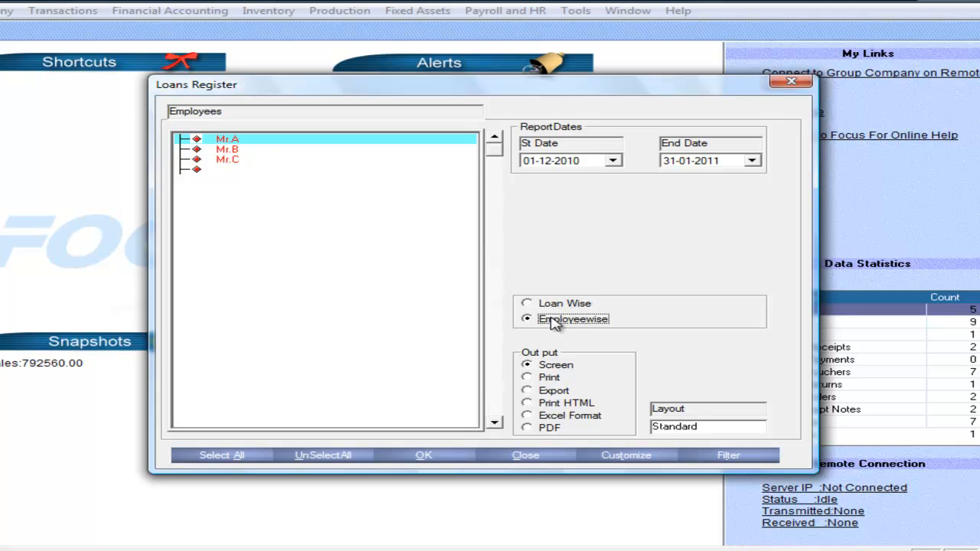
click(426, 457)
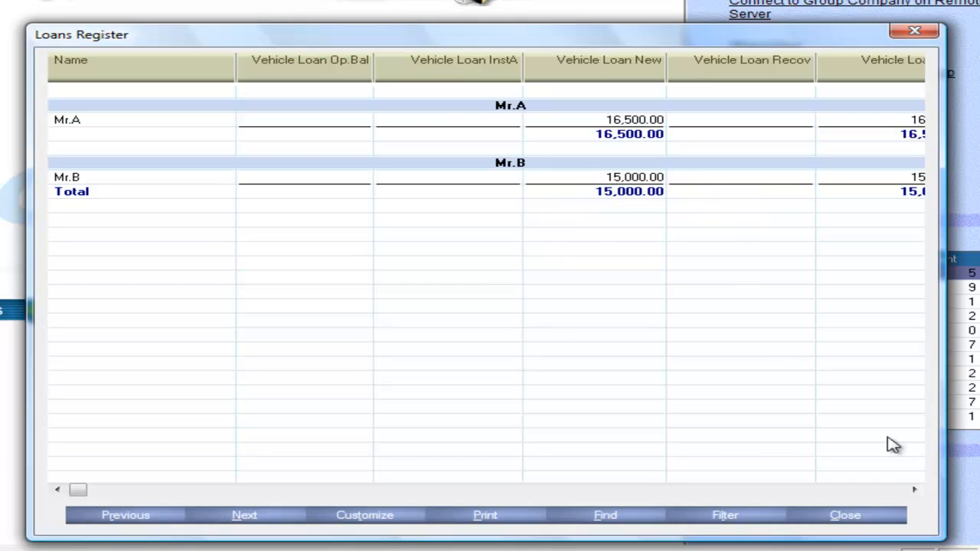
click(915, 491)
click(58, 489)
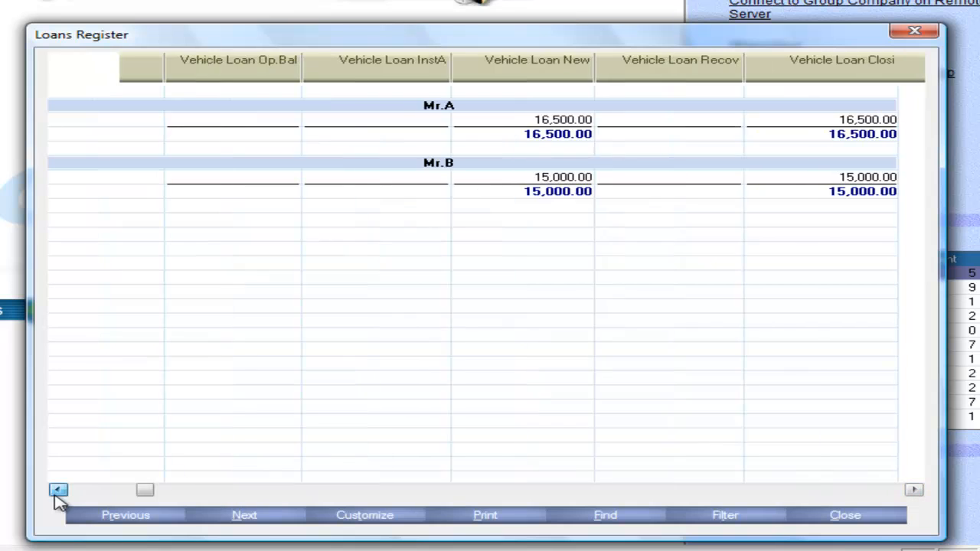
click(58, 489)
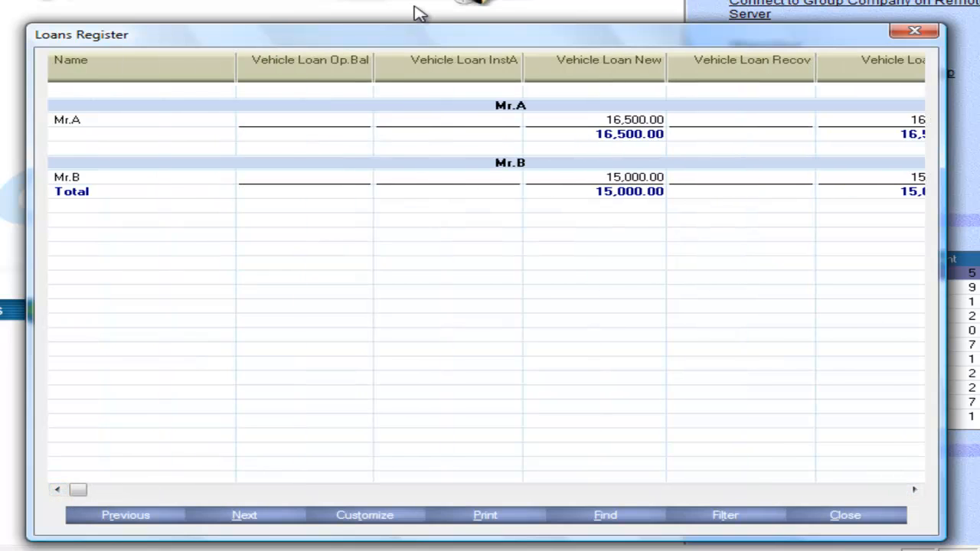
key(Escape)
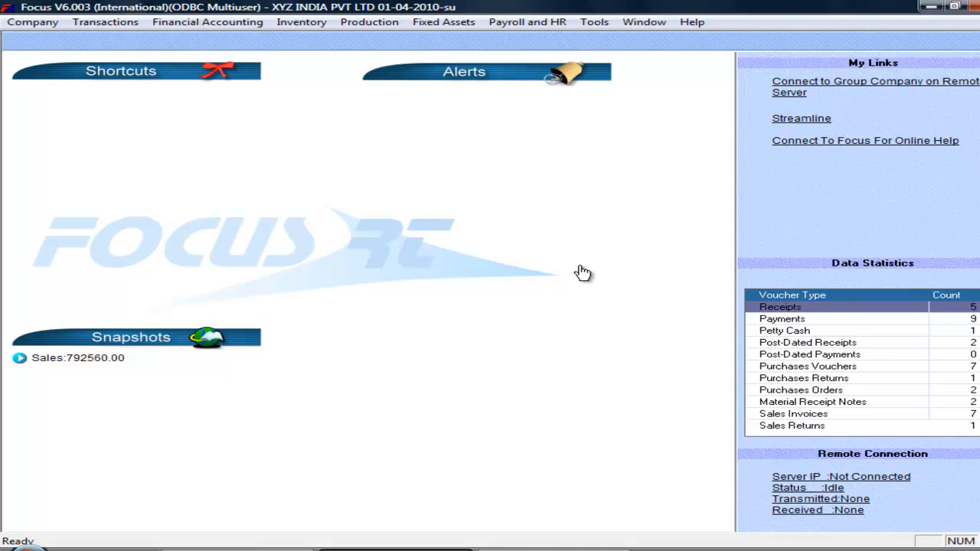
Mark 15-01-2011 as a holiday described as Sankranti in the leave calendar and save it
click(526, 23)
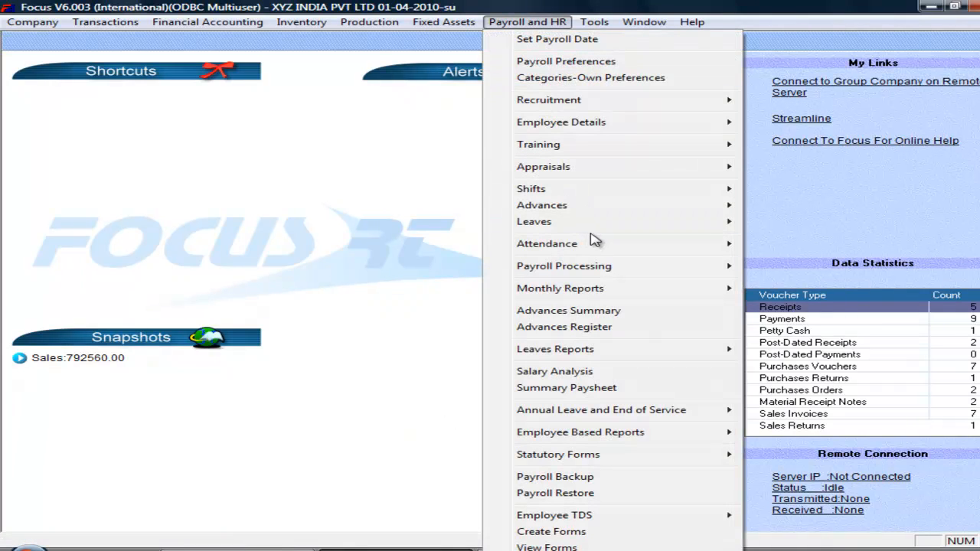
mouse_move(646, 227)
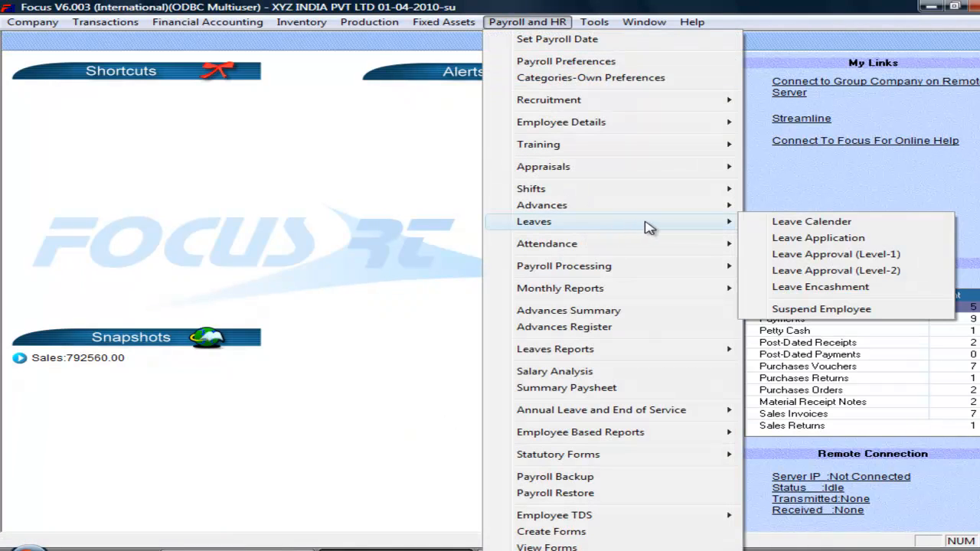
click(795, 225)
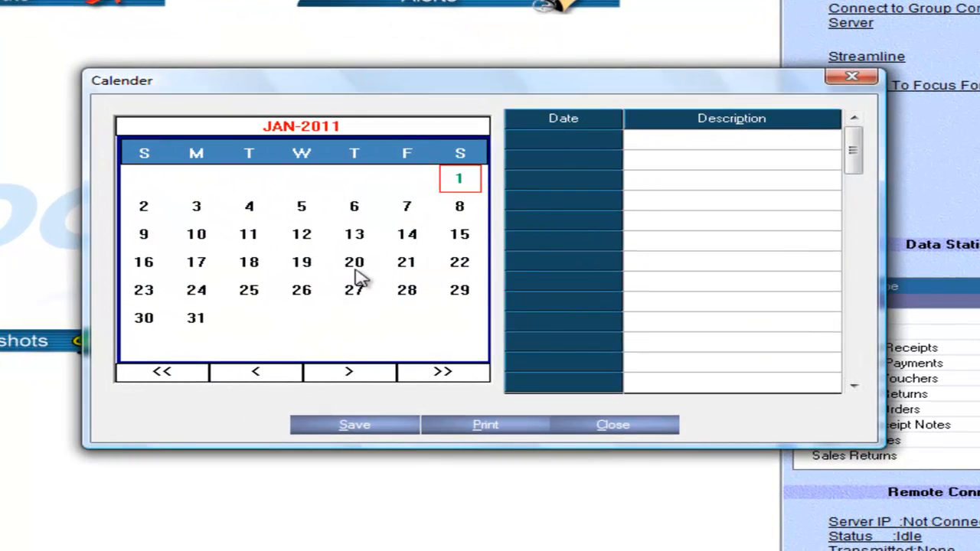
click(464, 239)
click(465, 241)
click(676, 139)
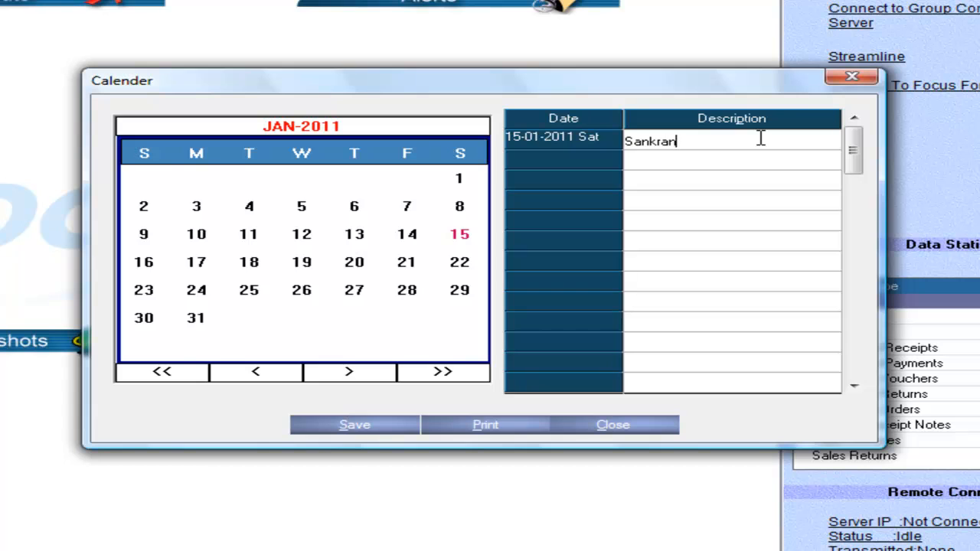
click(363, 426)
Open a new leave application and choose the second listed employee as the applicant
click(475, 0)
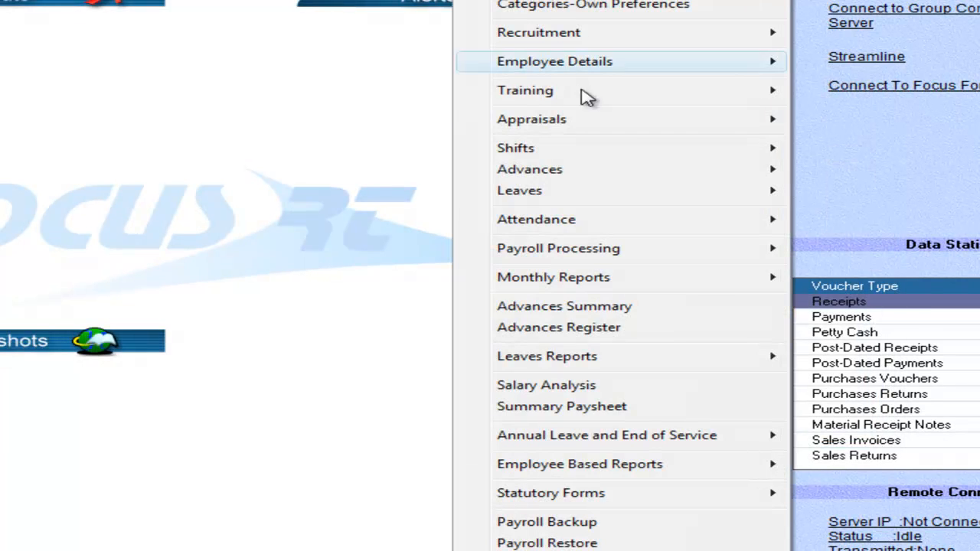
mouse_move(630, 153)
mouse_move(661, 197)
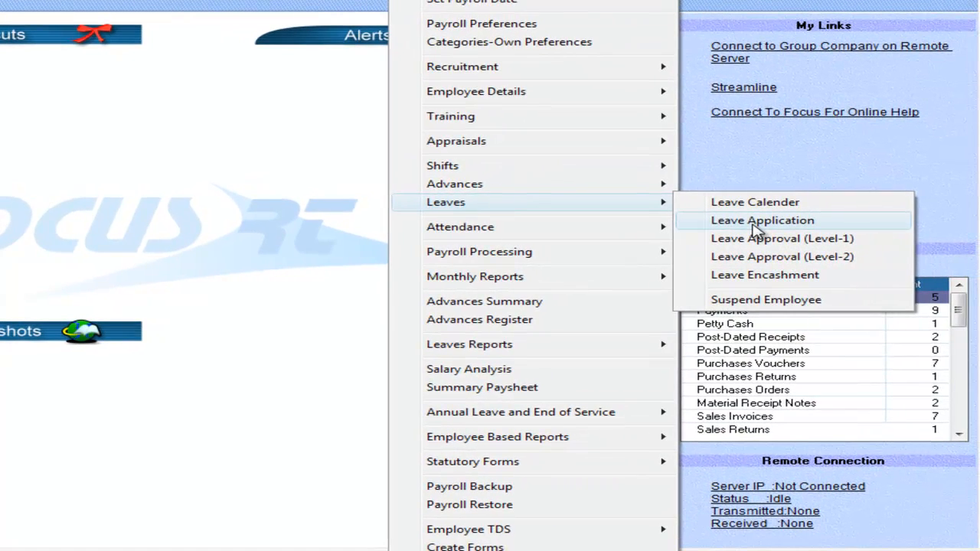
click(754, 224)
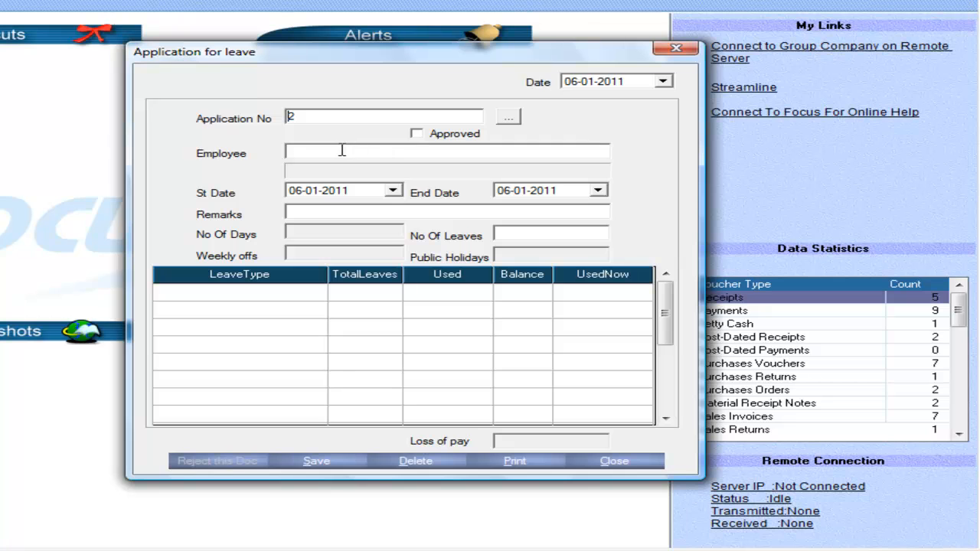
text(mr)
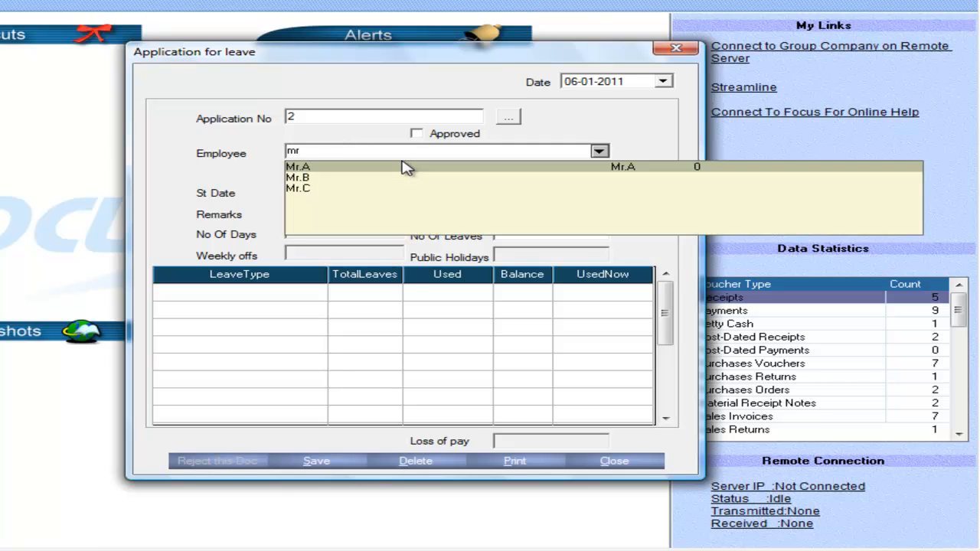
key(Down)
key(Tab)
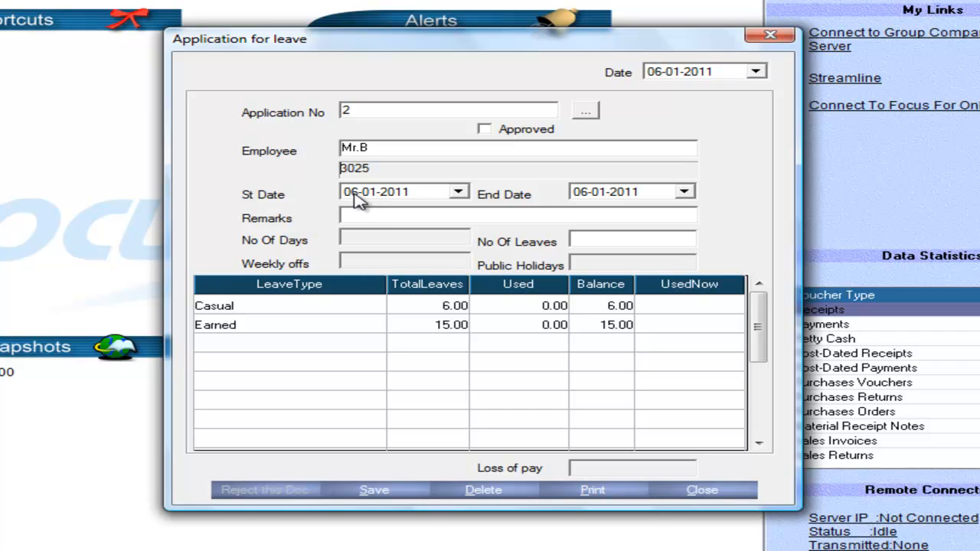
Try a leave period from 07-01-2011 to 08-01-2011 and check its number of days and weekly offs
click(366, 204)
text(0)
key(Tab)
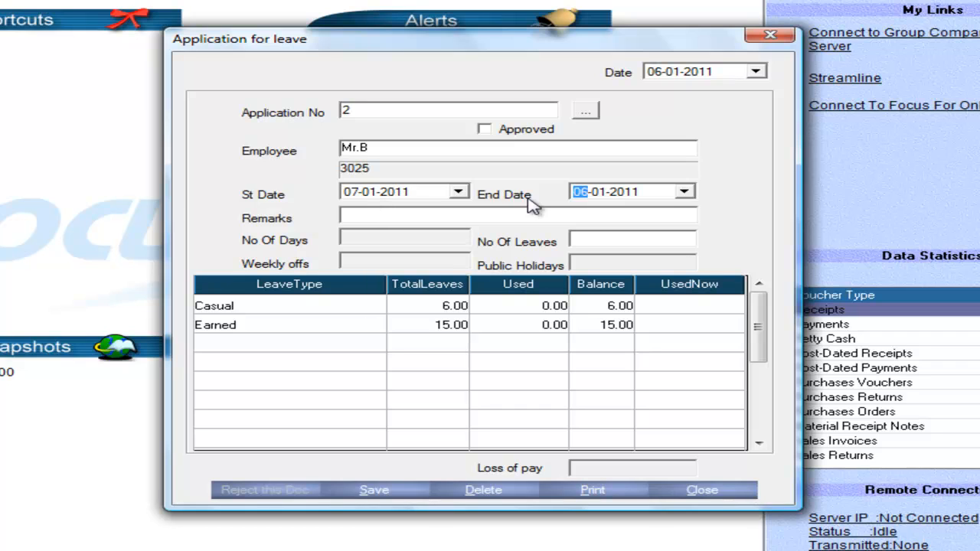
key(Tab)
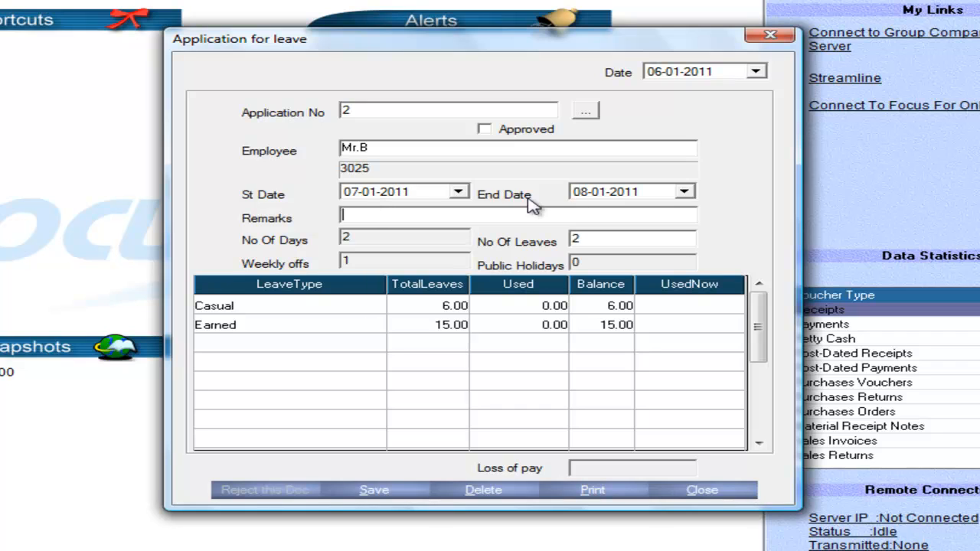
click(354, 242)
drag(344, 261, 372, 263)
key(Tab)
Set the leave period from 10-01-2011 to 15-01-2011 and check its weekly offs
click(357, 192)
key(Tab)
text(15)
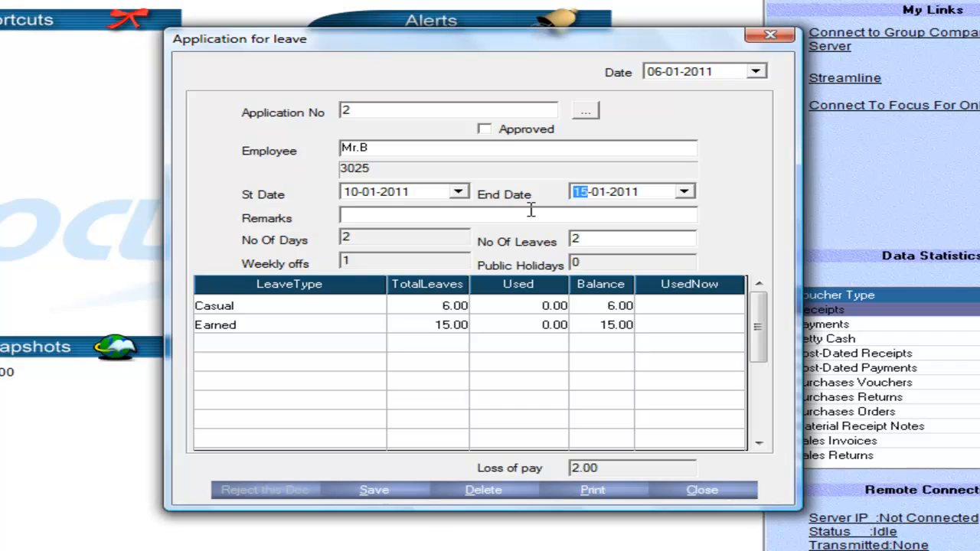
key(Tab)
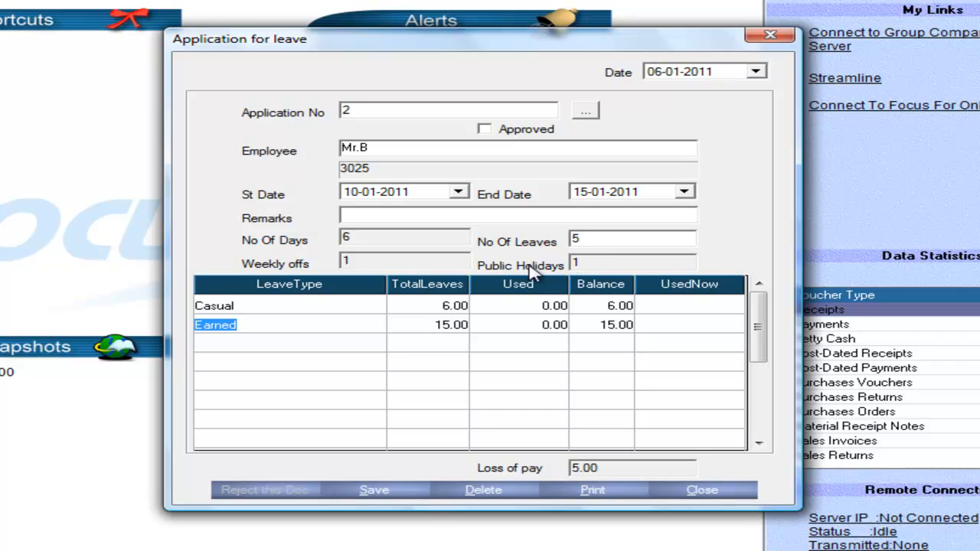
click(344, 262)
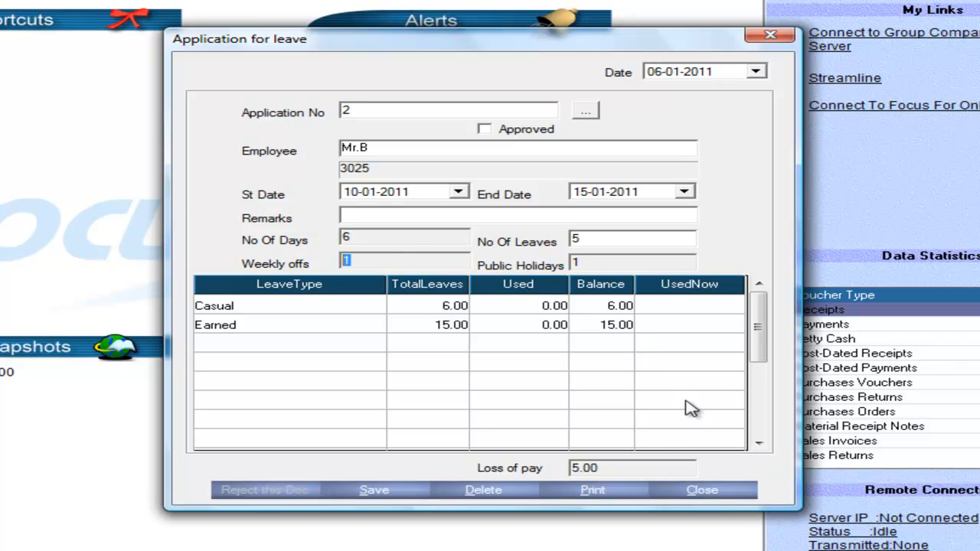
Enter 5 casual leaves as used now, save the leave application and close the form
click(625, 308)
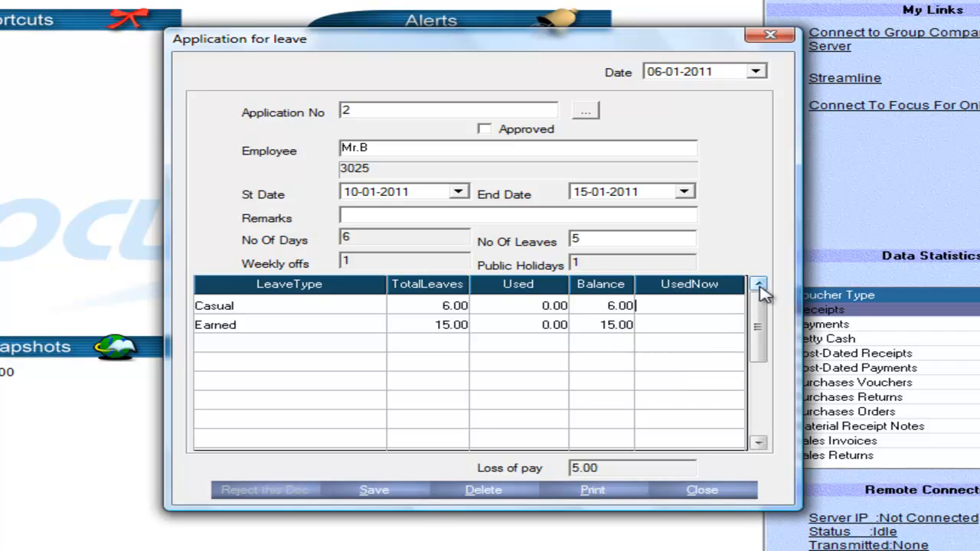
click(395, 488)
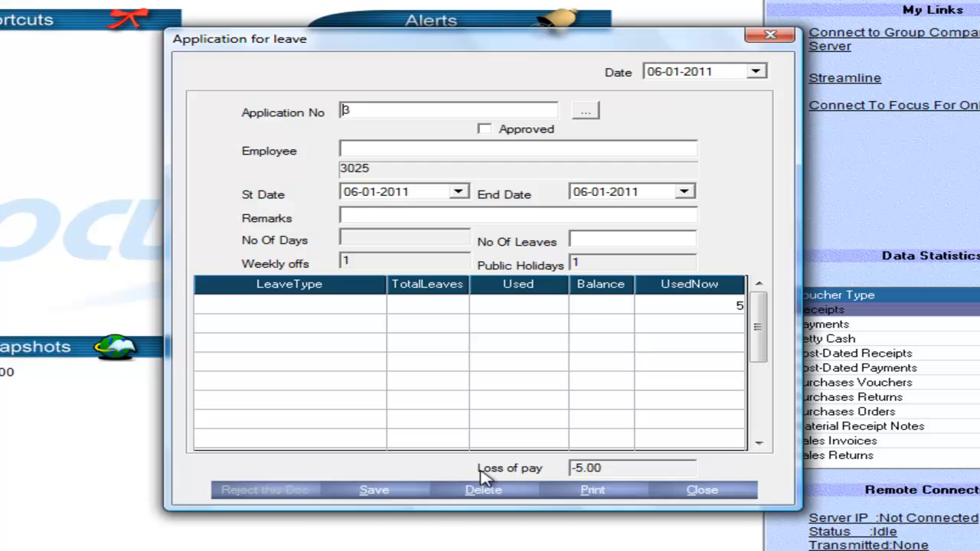
click(693, 491)
Open the level-1 leave approval and load leave application 2
click(490, 23)
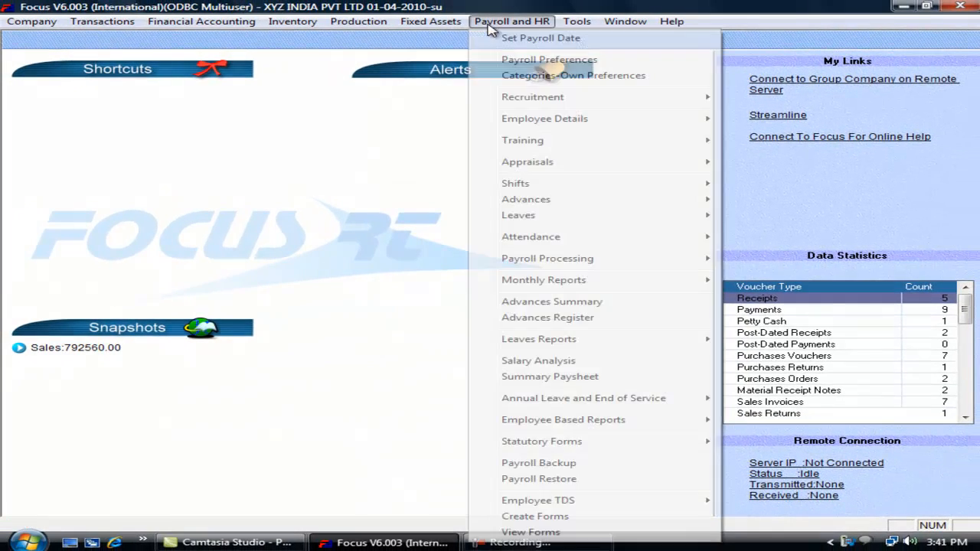
mouse_move(602, 243)
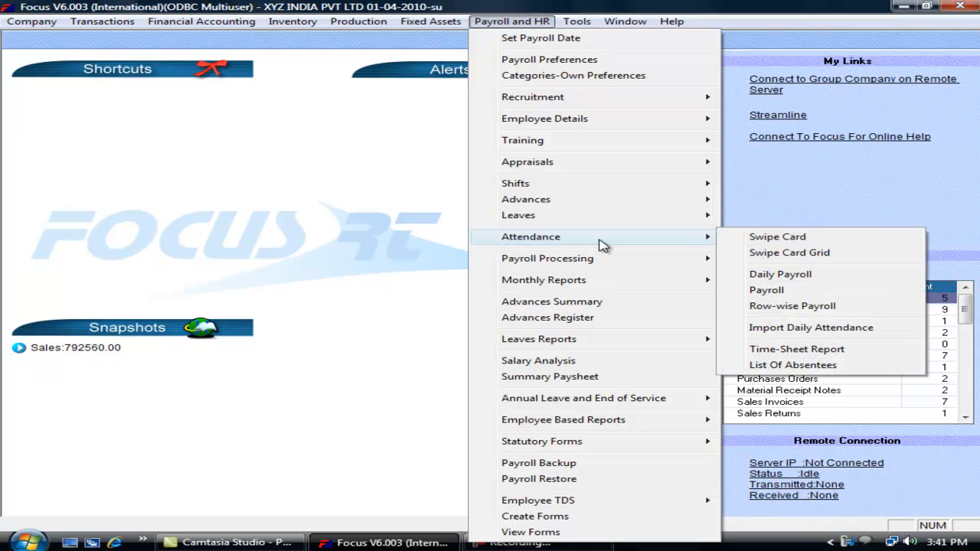
mouse_move(612, 217)
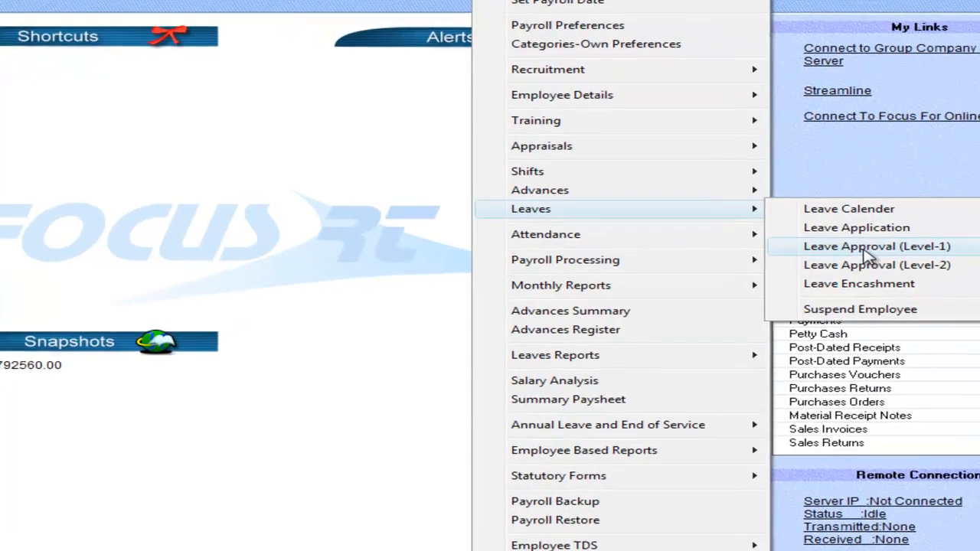
click(802, 248)
click(552, 97)
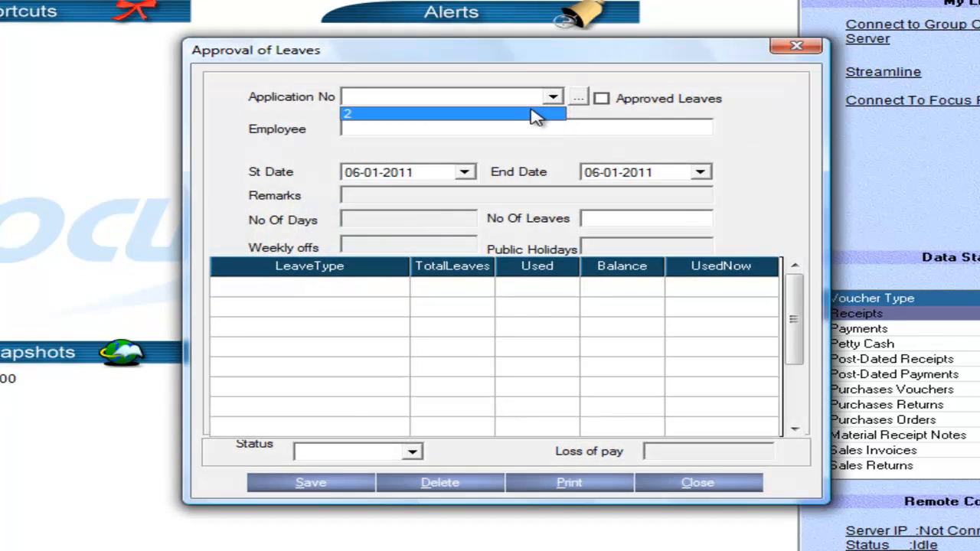
click(514, 113)
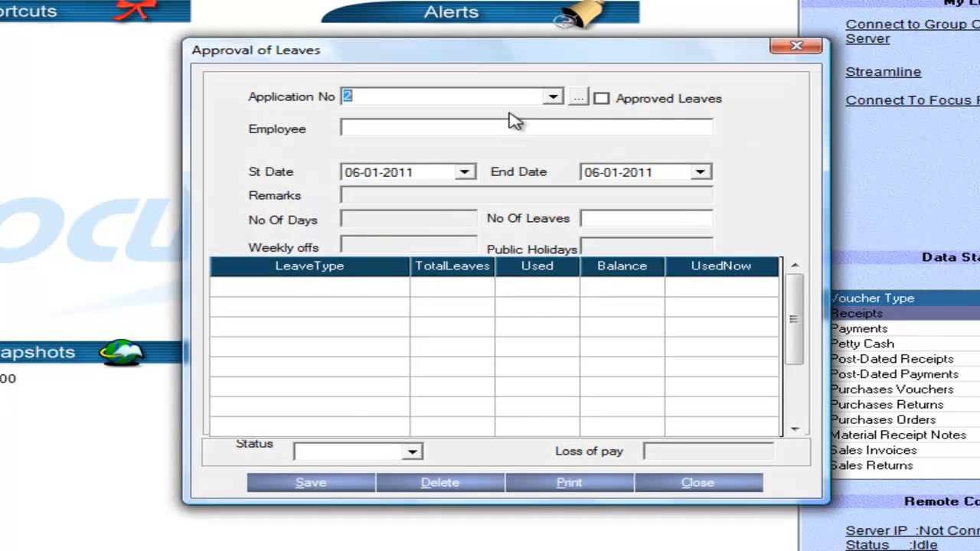
key(Tab)
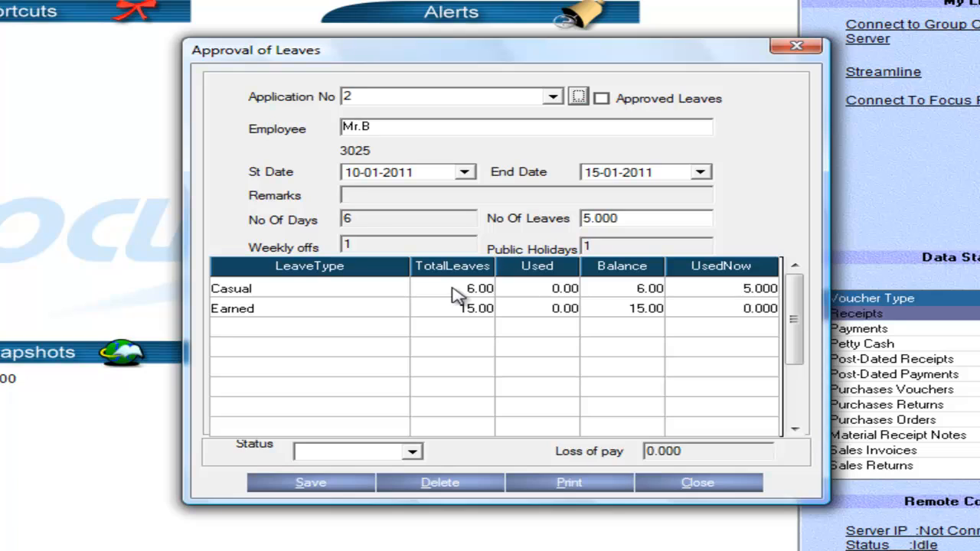
Set the leave application's status to Accept, check the loss of pay and save the approval
click(413, 453)
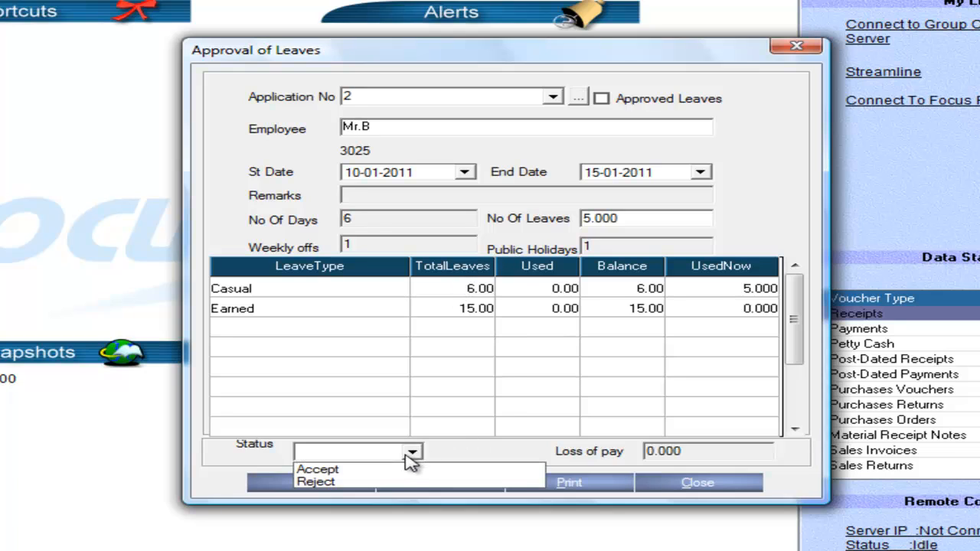
click(396, 470)
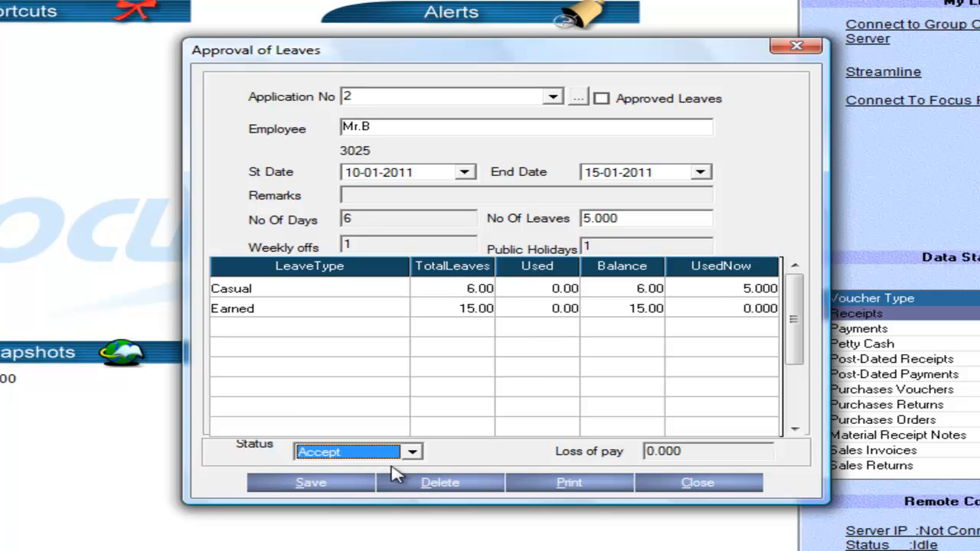
key(Tab)
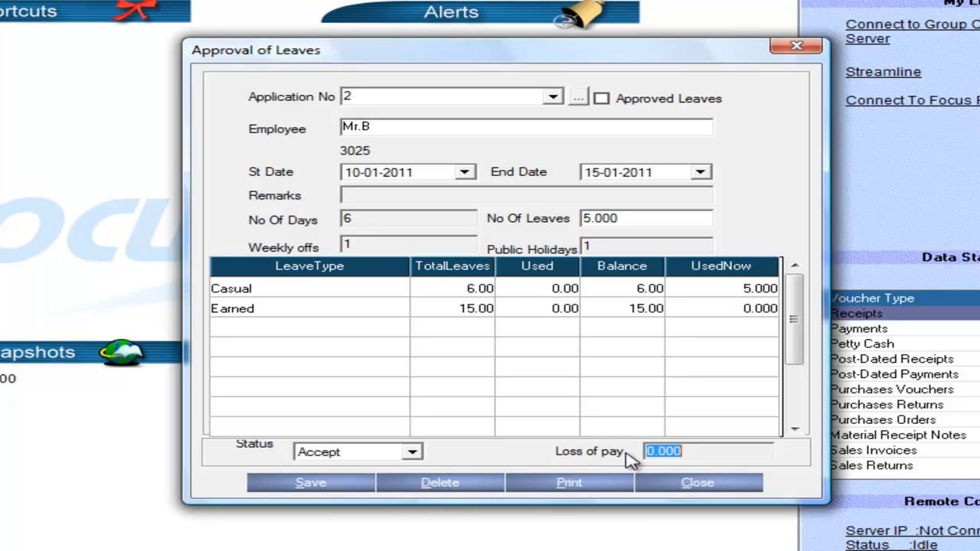
click(320, 484)
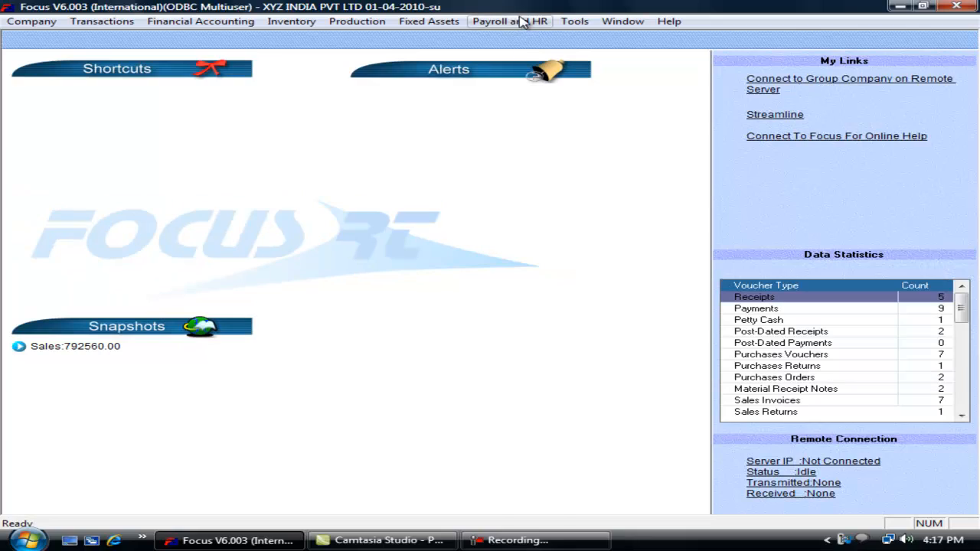
Open the GM leave approval and load leave application 2
click(511, 22)
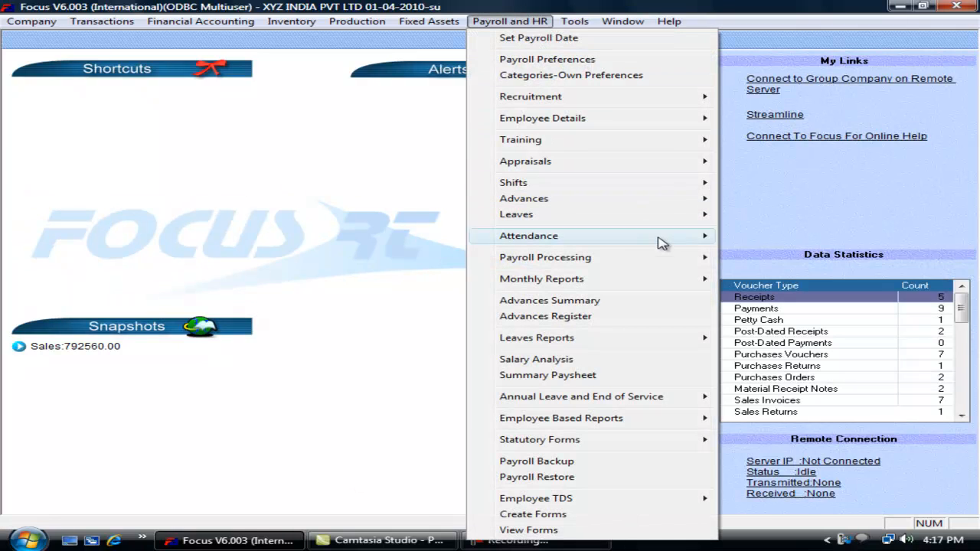
mouse_move(671, 217)
click(781, 264)
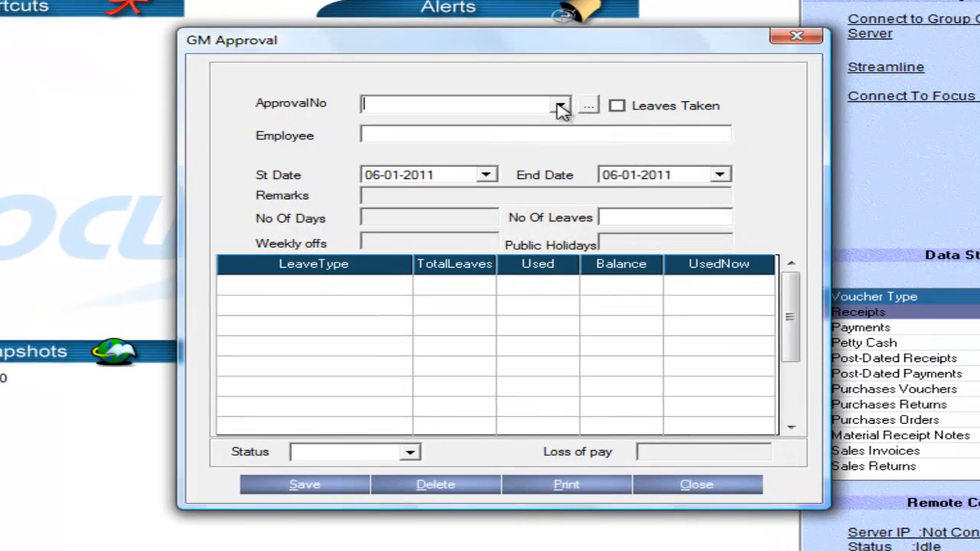
click(533, 143)
click(515, 122)
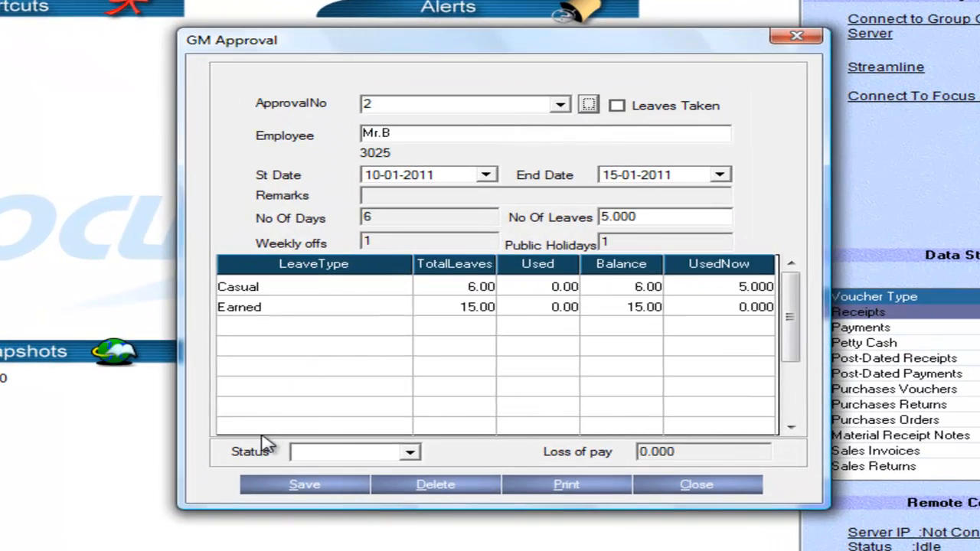
Set the GM approval status to Accept and save the approval
click(407, 452)
click(366, 470)
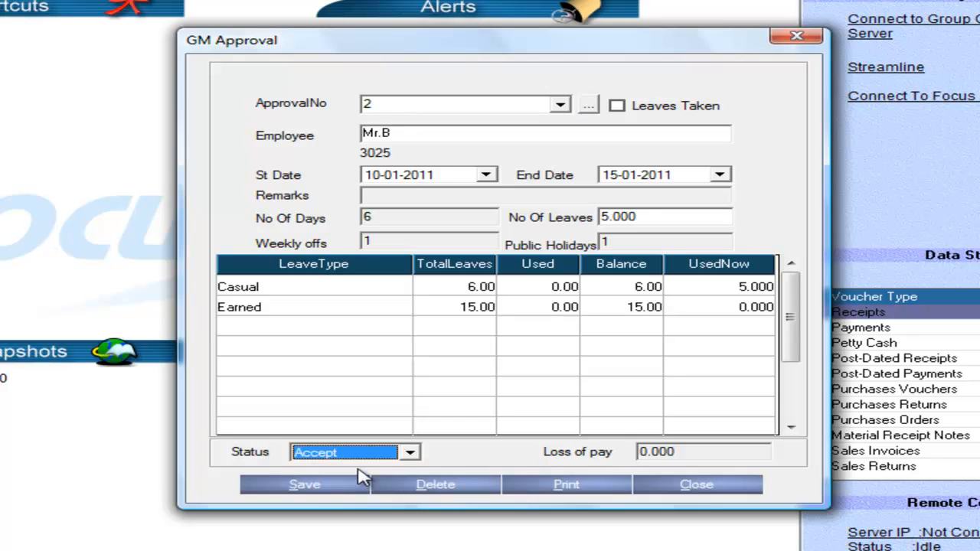
click(337, 485)
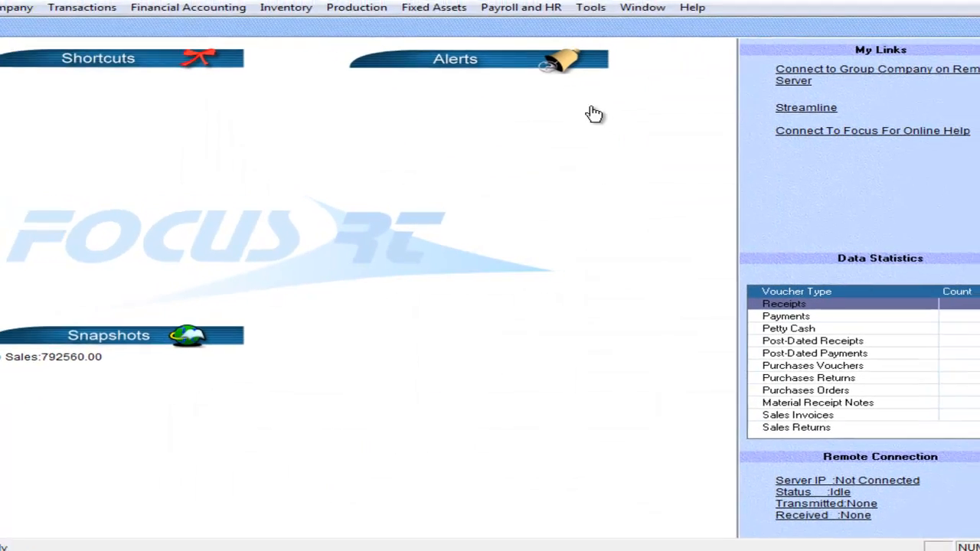
Open the leave settings in the payroll preferences and try toggling the Level2 and Level1 approval not required options
click(502, 24)
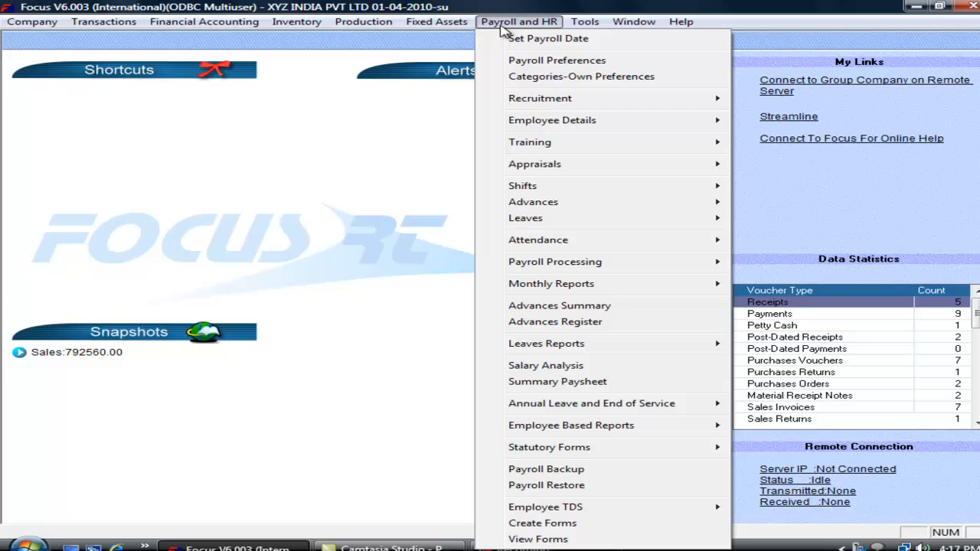
click(526, 64)
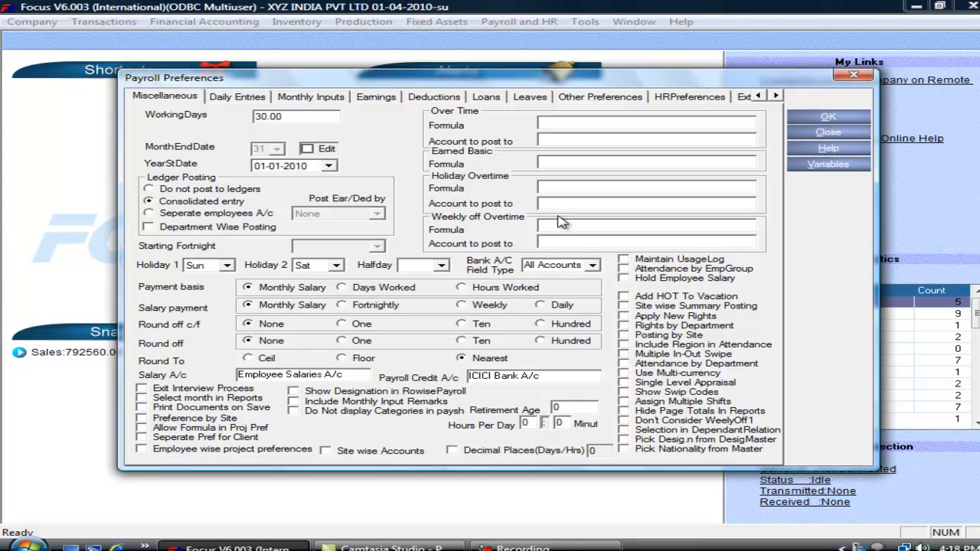
click(538, 99)
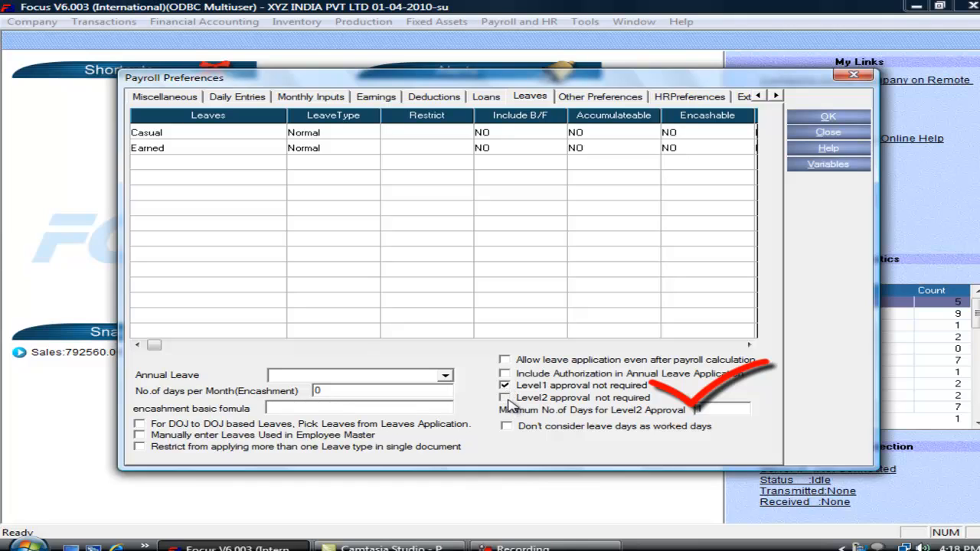
click(505, 398)
click(505, 398)
click(506, 386)
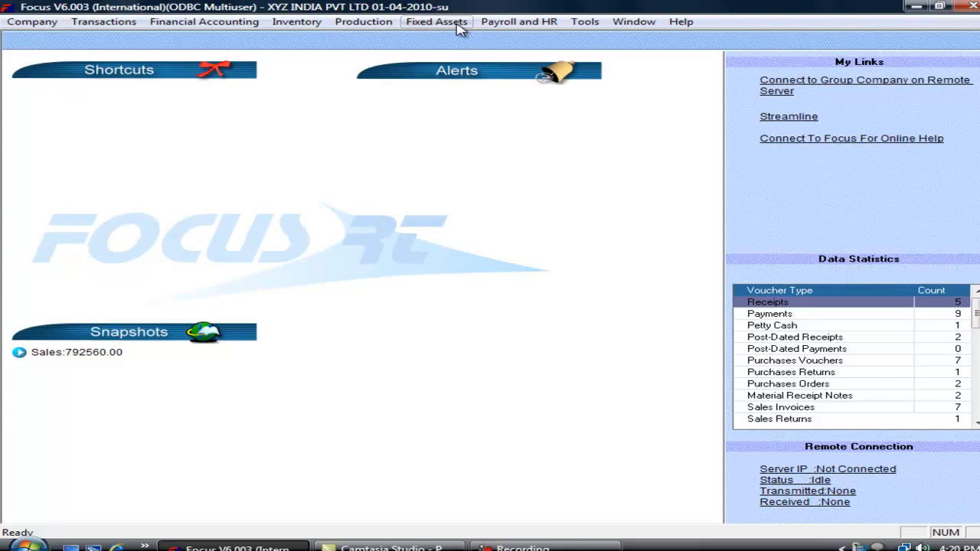
Generate the Leaves Record report on screen for all employees, employee-wise, from 01-01-2011 to 31-01-2011
click(437, 21)
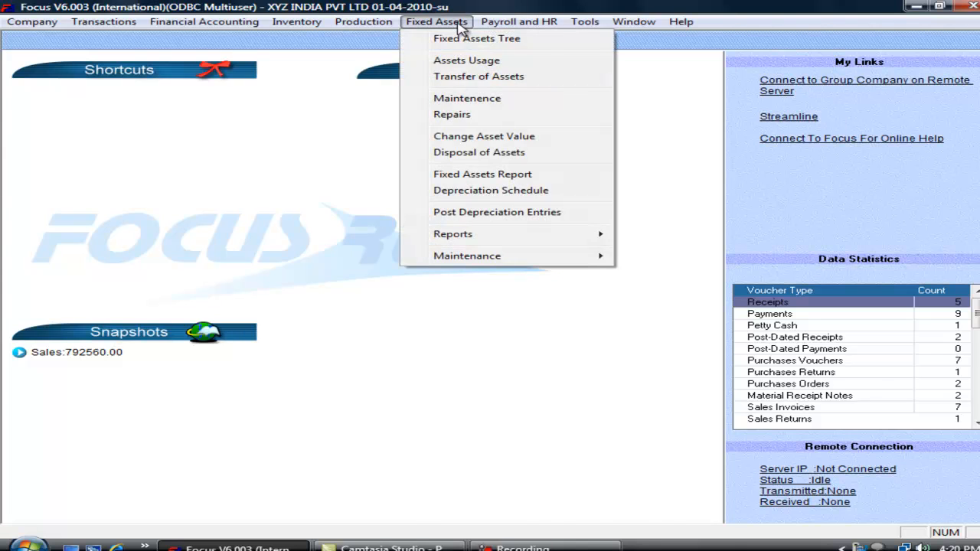
mouse_move(519, 21)
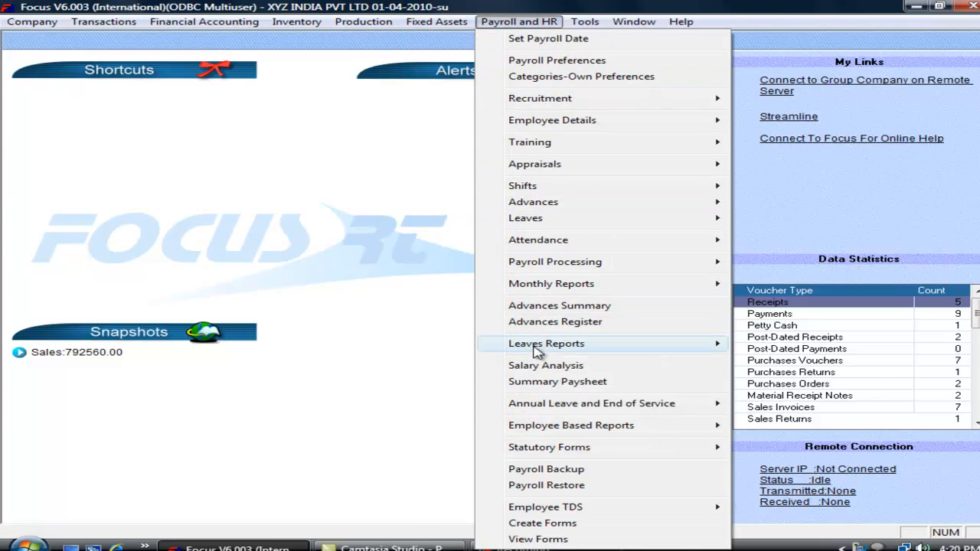
mouse_move(557, 354)
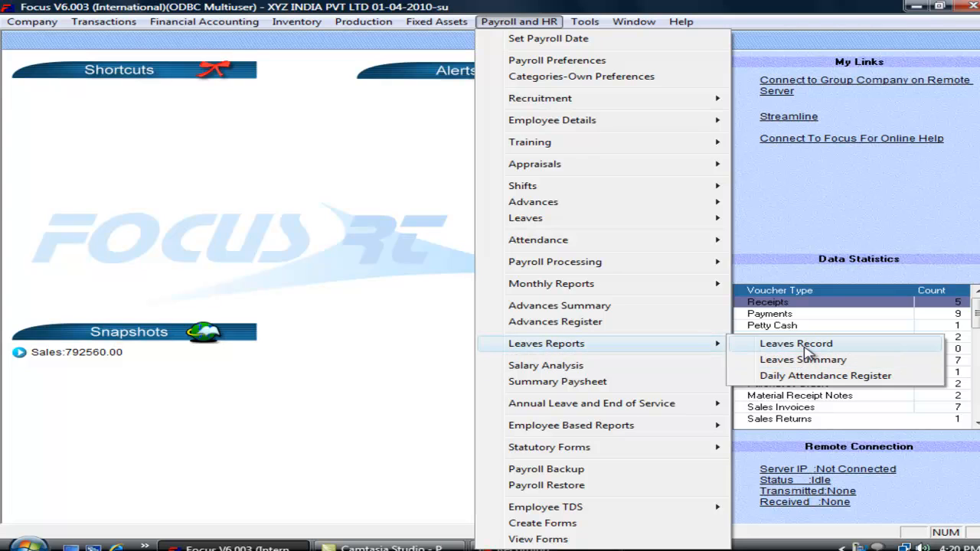
click(805, 349)
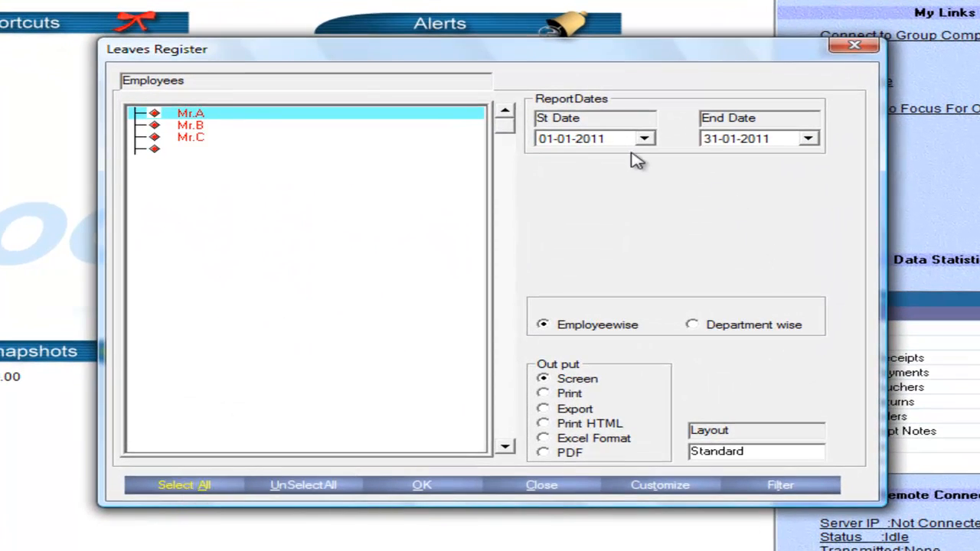
click(422, 487)
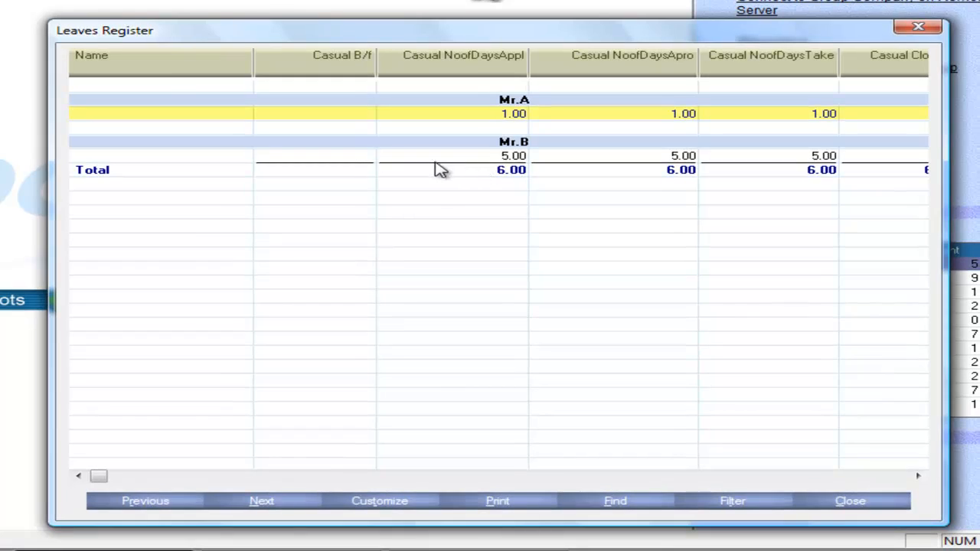
Examine the second employee's casual leaves applied, approved, taken and closing, and close the leaves register
click(437, 159)
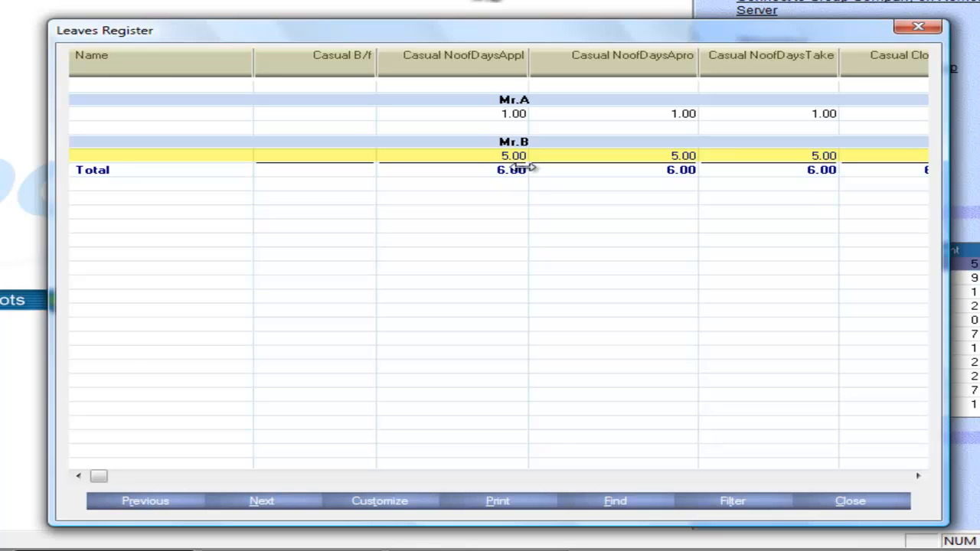
key(Right)
key(Right)
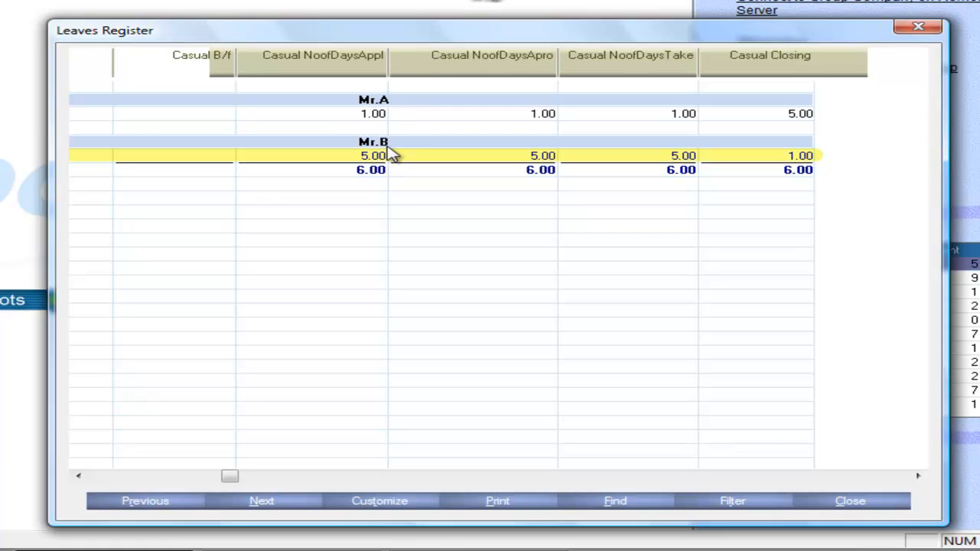
click(877, 506)
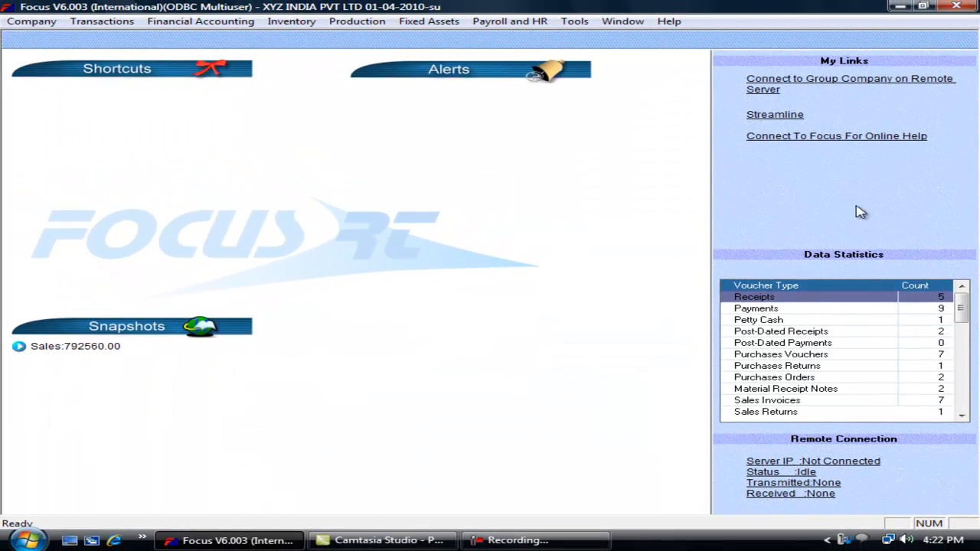
Open the statutory forms, look through the form types and choose PF Form3A
click(519, 23)
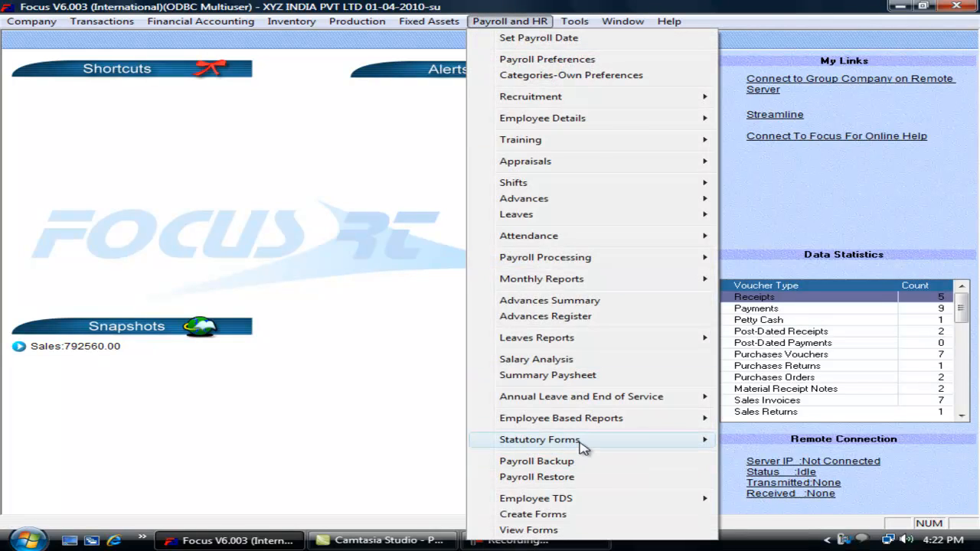
mouse_move(597, 443)
click(781, 442)
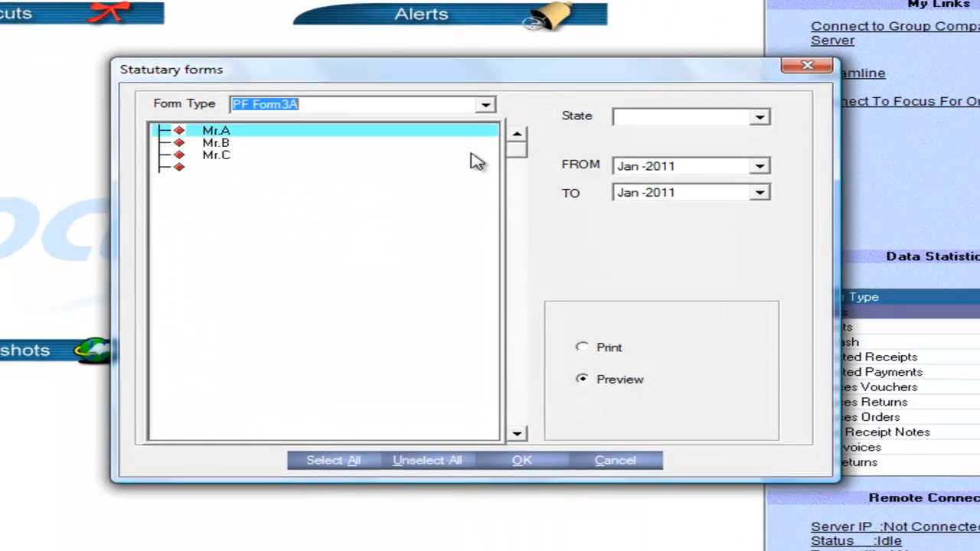
click(496, 134)
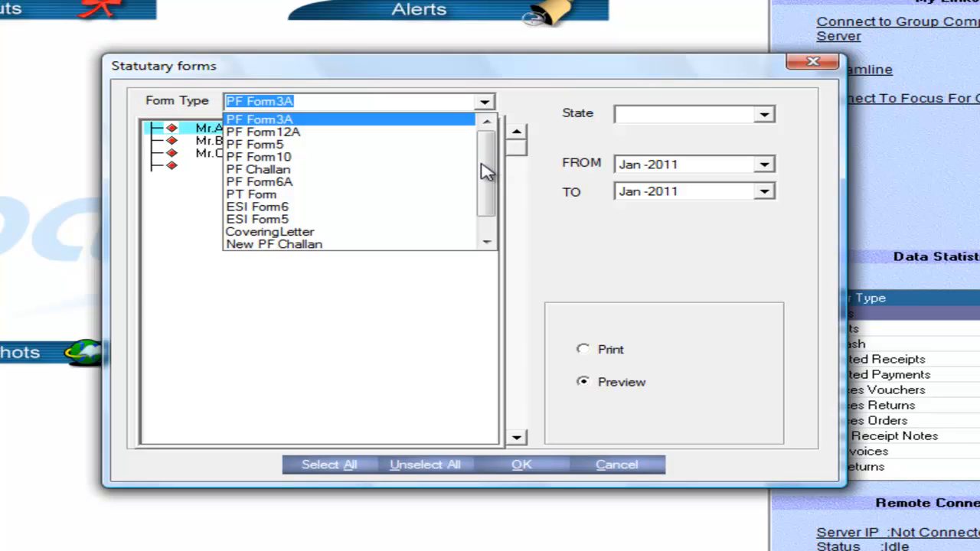
mouse_move(486, 175)
mouse_down()
mouse_move(484, 195)
mouse_move(479, 162)
mouse_up()
click(343, 118)
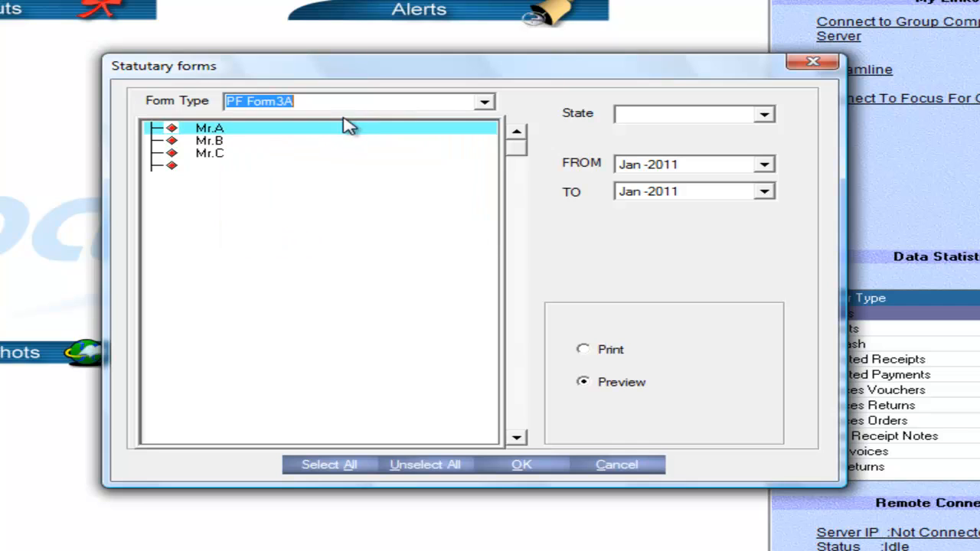
Preview PF Form3A for all employees for Jan-2011, and close the preview and the statutory forms
click(329, 464)
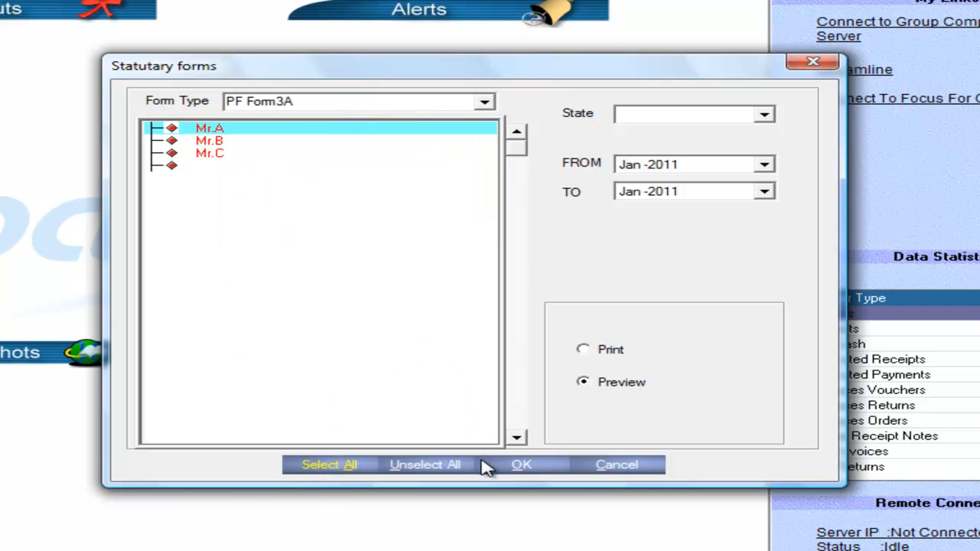
click(519, 466)
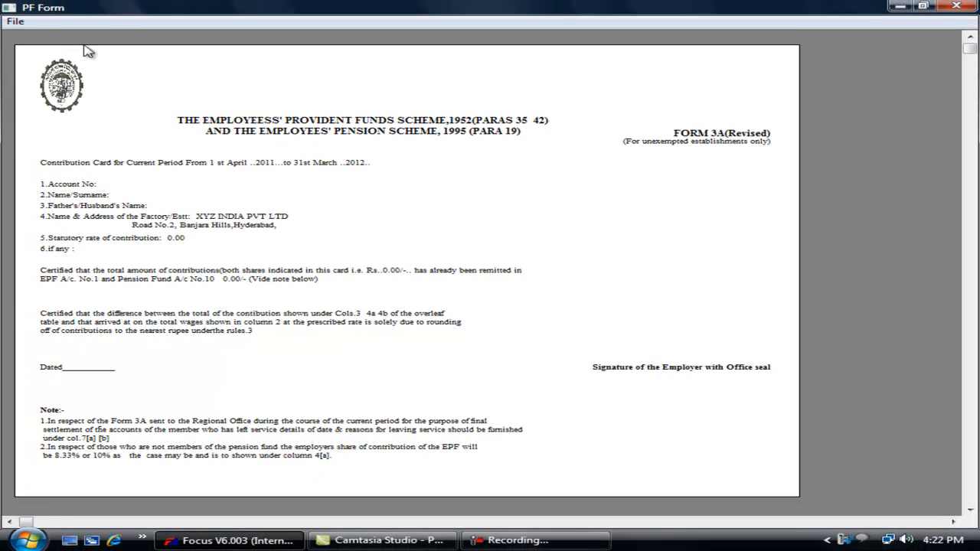
click(956, 6)
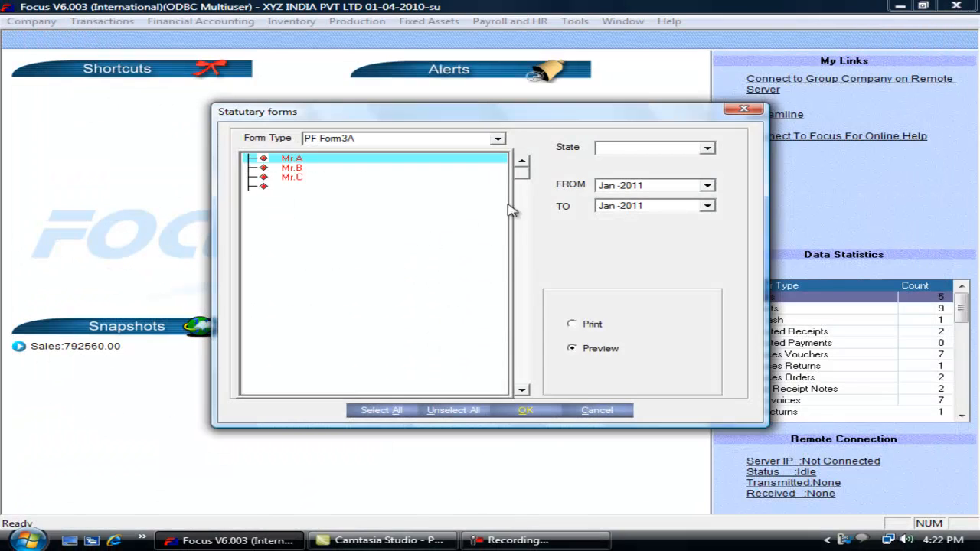
click(588, 411)
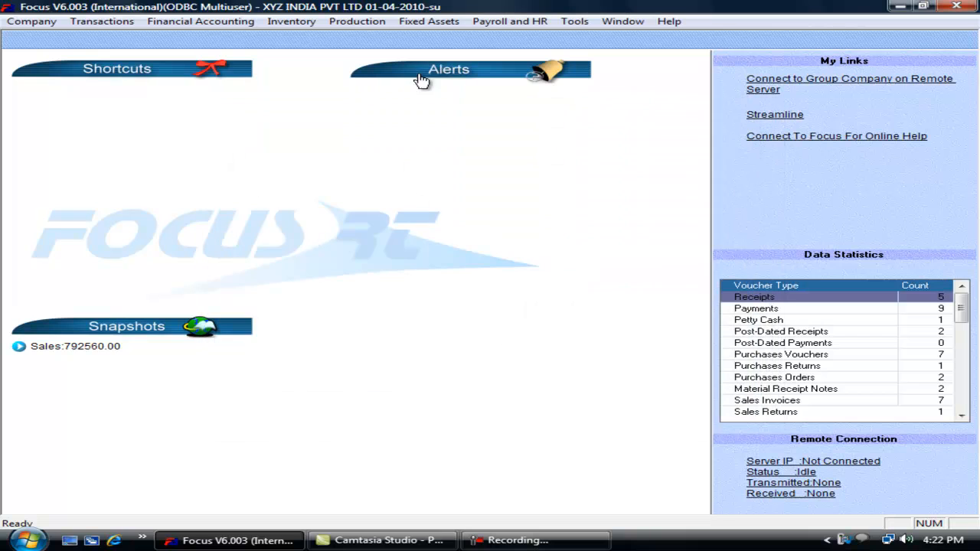
Check the state and branch settings under Other Preferences in the payroll preferences and close them
click(510, 22)
click(535, 58)
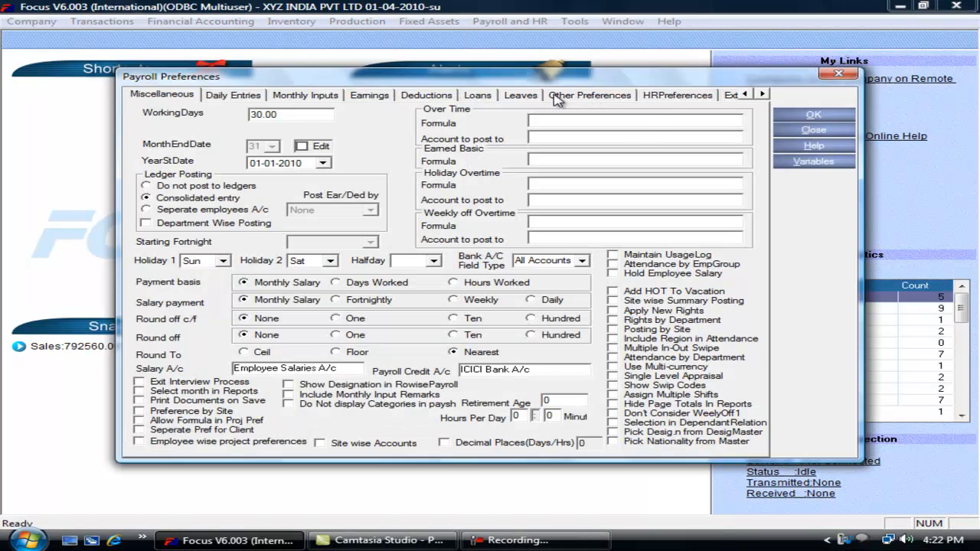
click(536, 98)
click(572, 98)
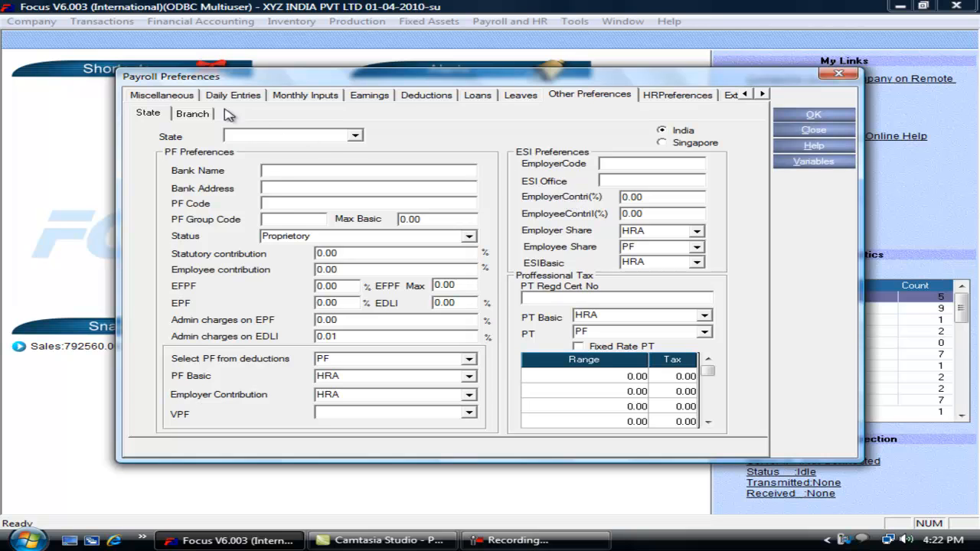
click(198, 114)
click(162, 114)
click(813, 116)
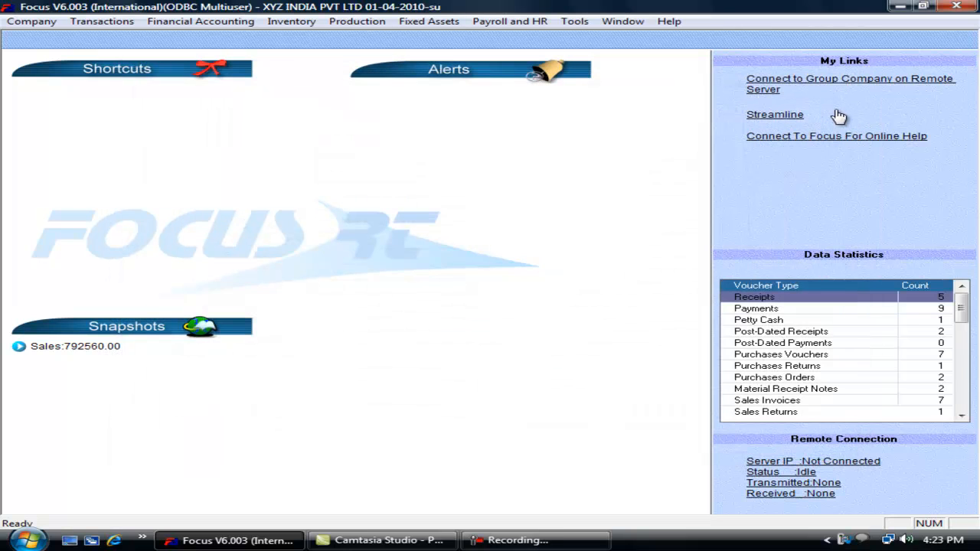
Go to the payroll backup
click(509, 21)
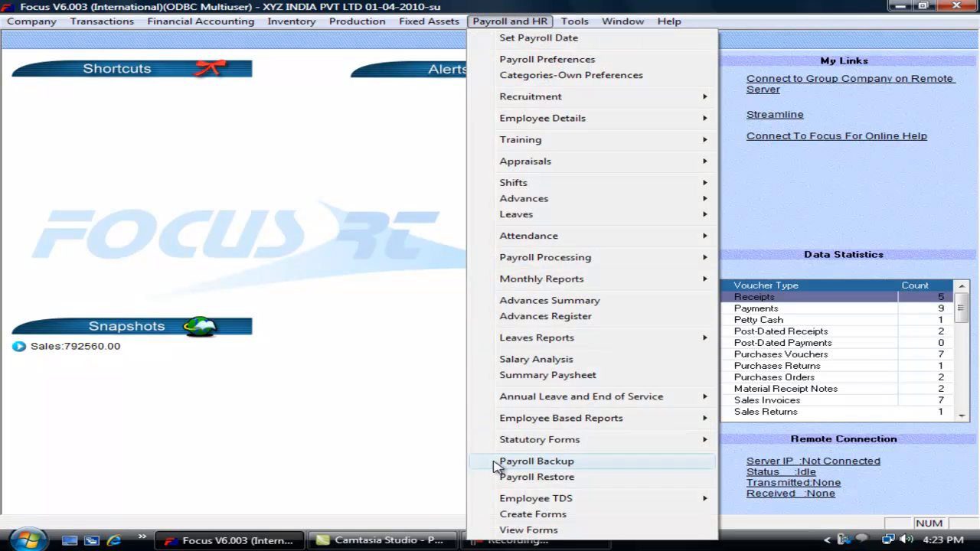